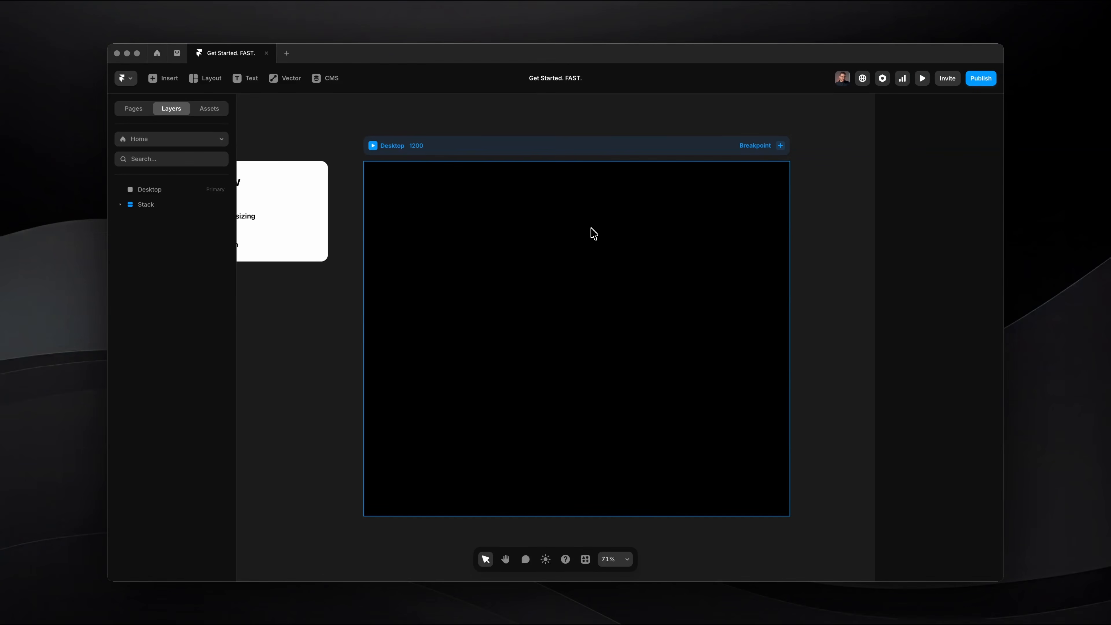
Select the 1200 px Desktop frame to view its breakpoint properties.
scroll(565, 186, "up", 1)
scroll(565, 186, "down", 1)
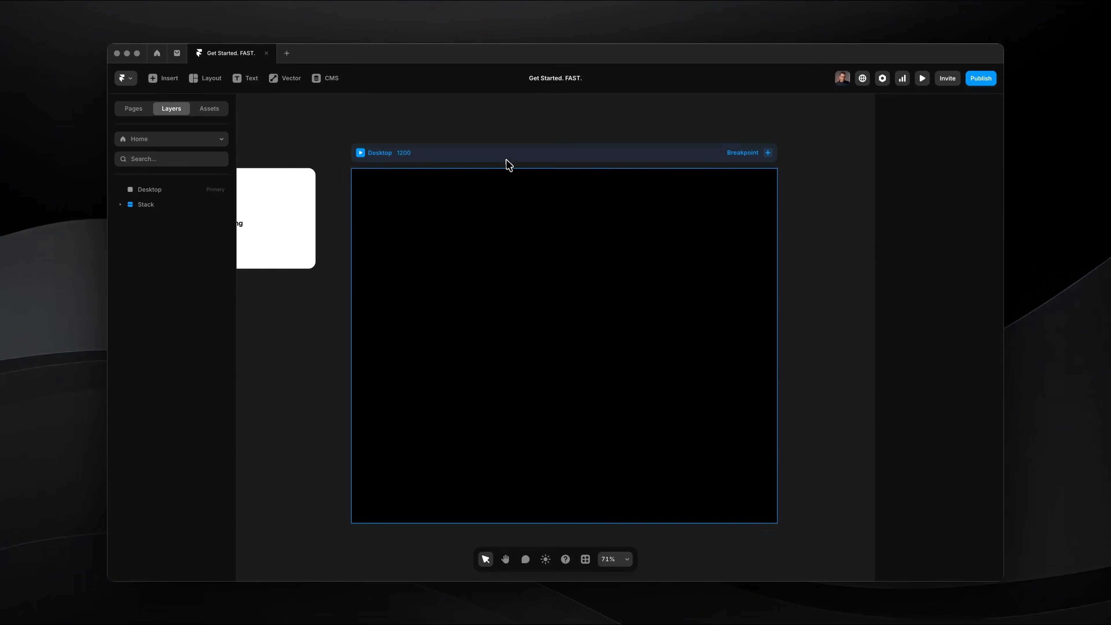
scroll(506, 161, "down", 1)
left_click(498, 154)
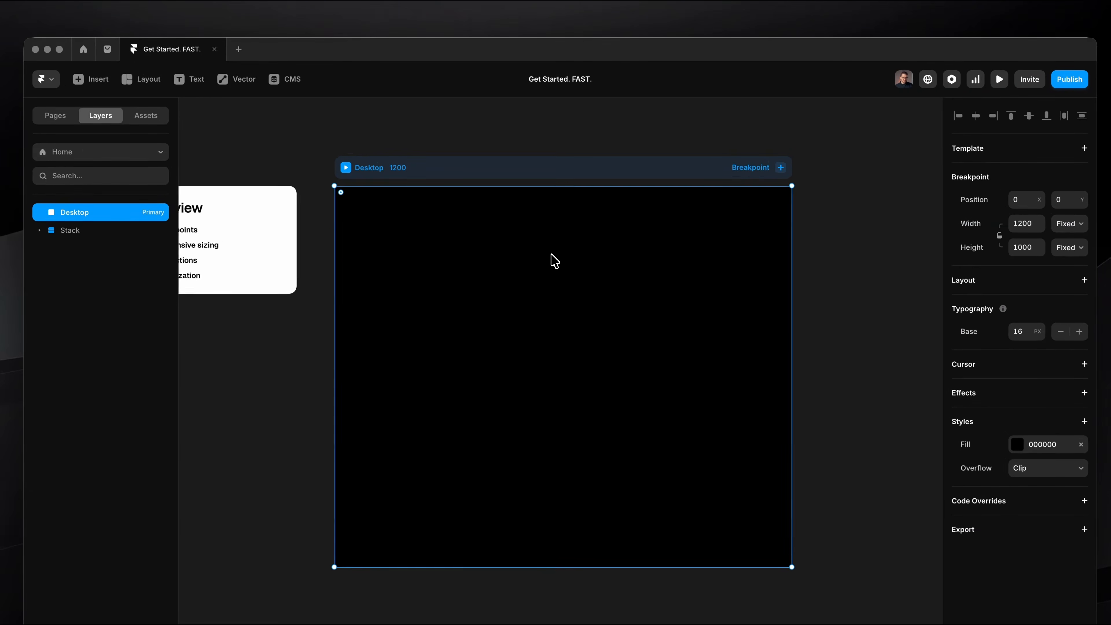
Examine the Overview card's heading and its entries for breakpoints, responsive sizing, interactions and optimization.
scroll(551, 258, "left", 5)
scroll(416, 197, "up", 10)
scroll(416, 197, "left", 2)
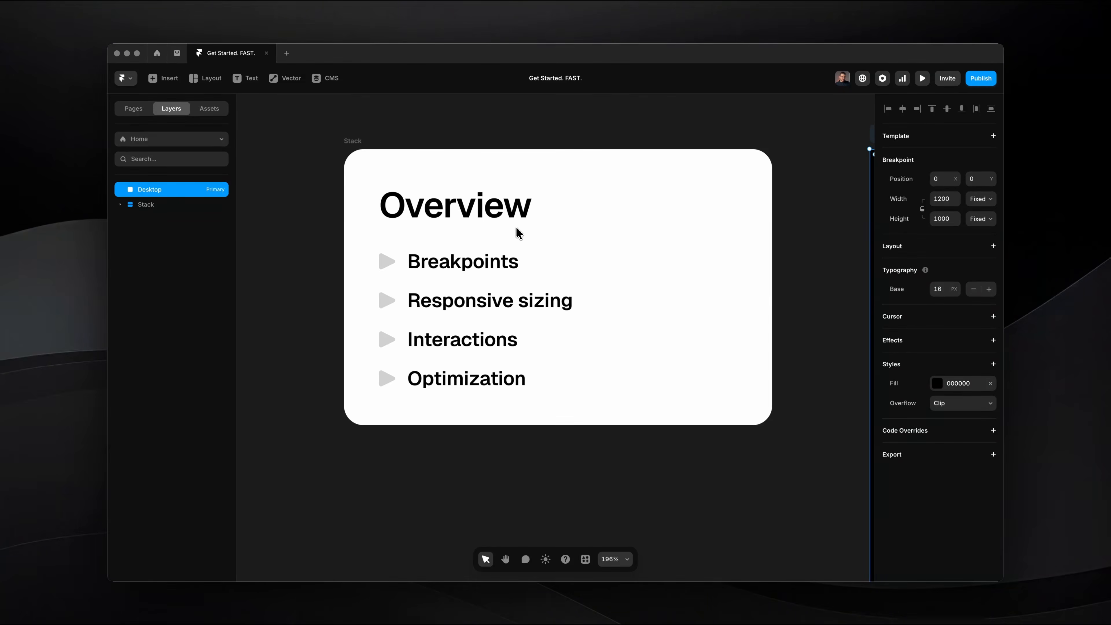
double_click(463, 212)
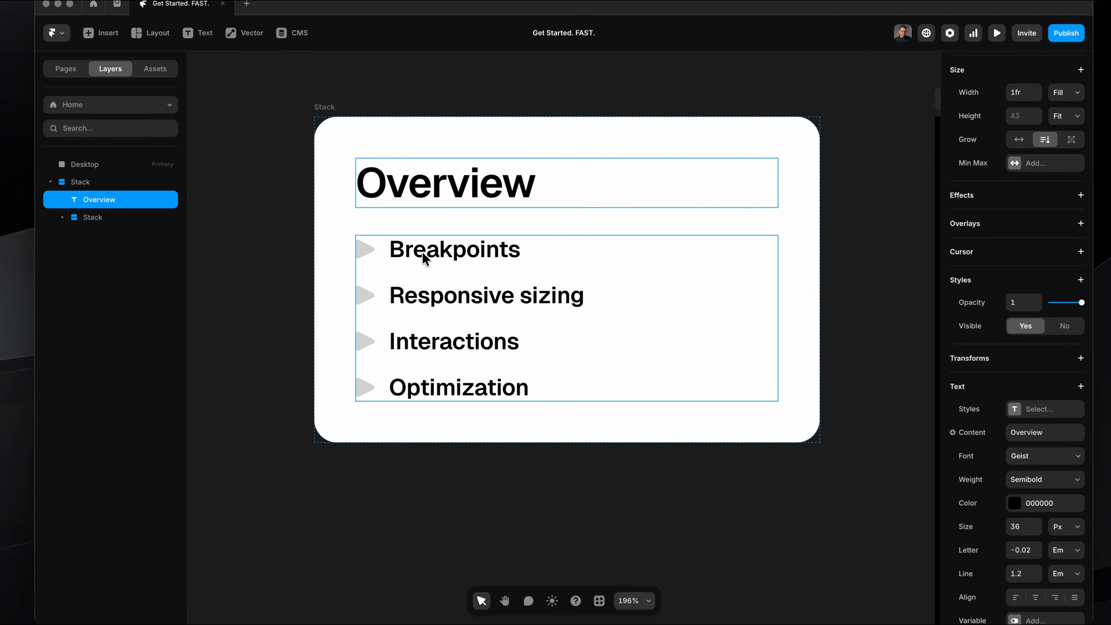
left_click(437, 265)
left_click(421, 258)
left_click(417, 301)
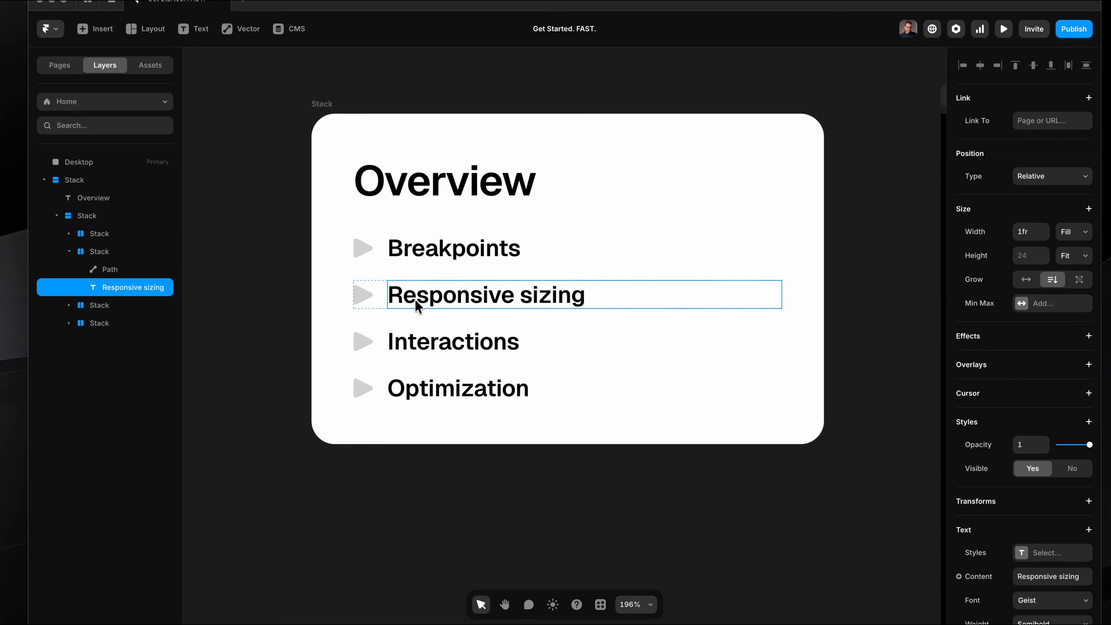
left_click(420, 350)
left_click(433, 391)
left_click(427, 488)
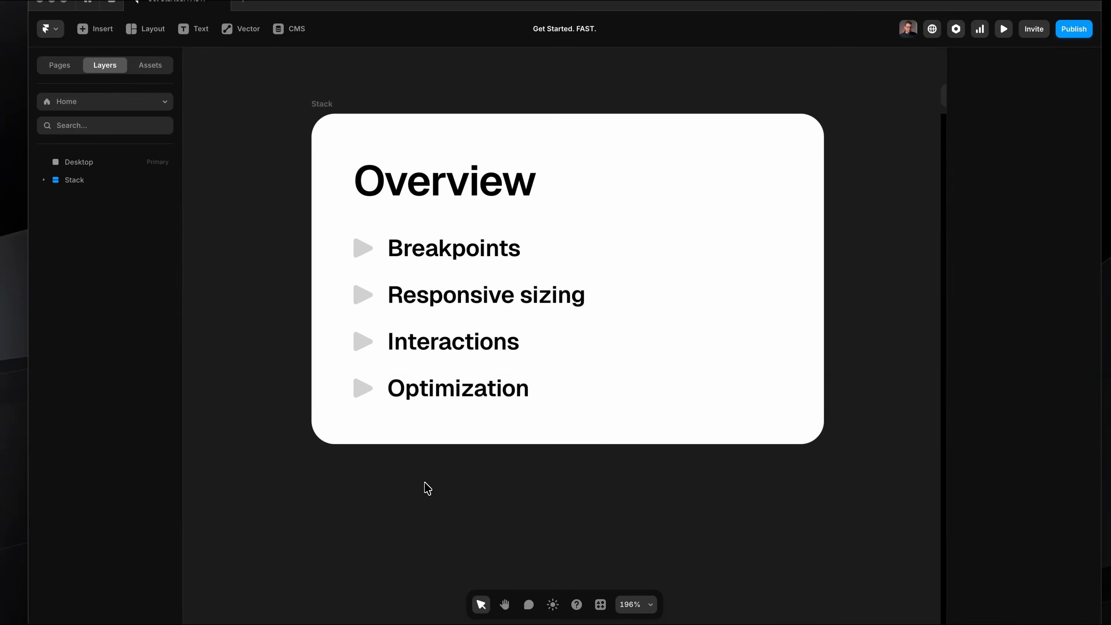
Add a Tablet breakpoint (810) and a Phone breakpoint (390) alongside the Desktop frame.
scroll(428, 489, "down", 5)
scroll(424, 484, "down", 4)
scroll(425, 484, "right", 4)
scroll(425, 484, "down", 3)
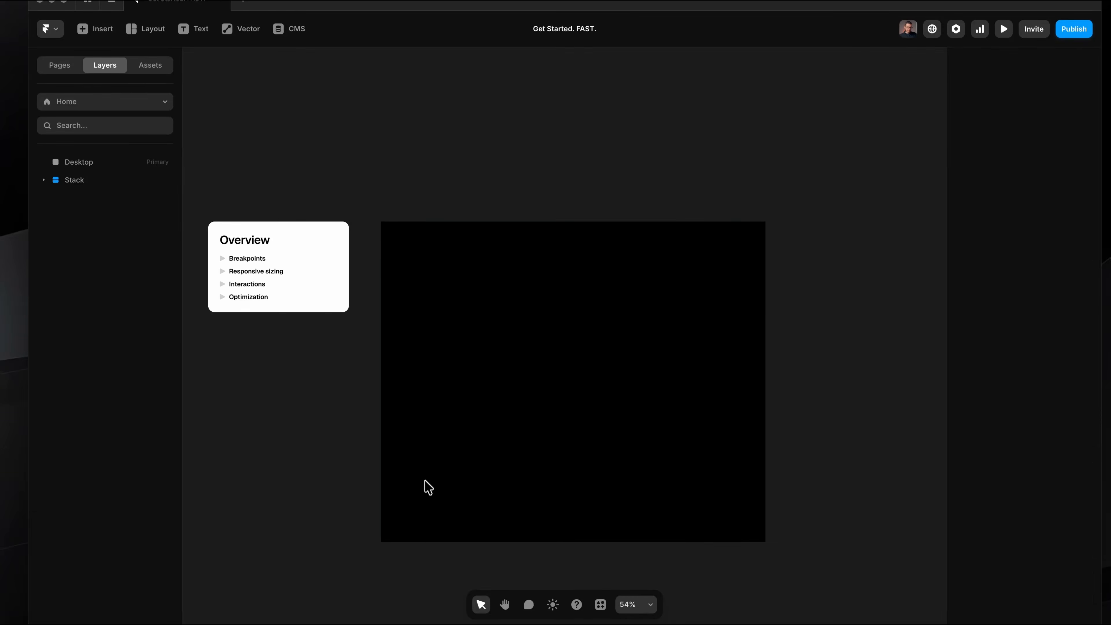
scroll(425, 484, "up", 1)
scroll(455, 415, "down", 1)
left_click(489, 171)
scroll(490, 173, "left", 2)
scroll(490, 174, "right", 2)
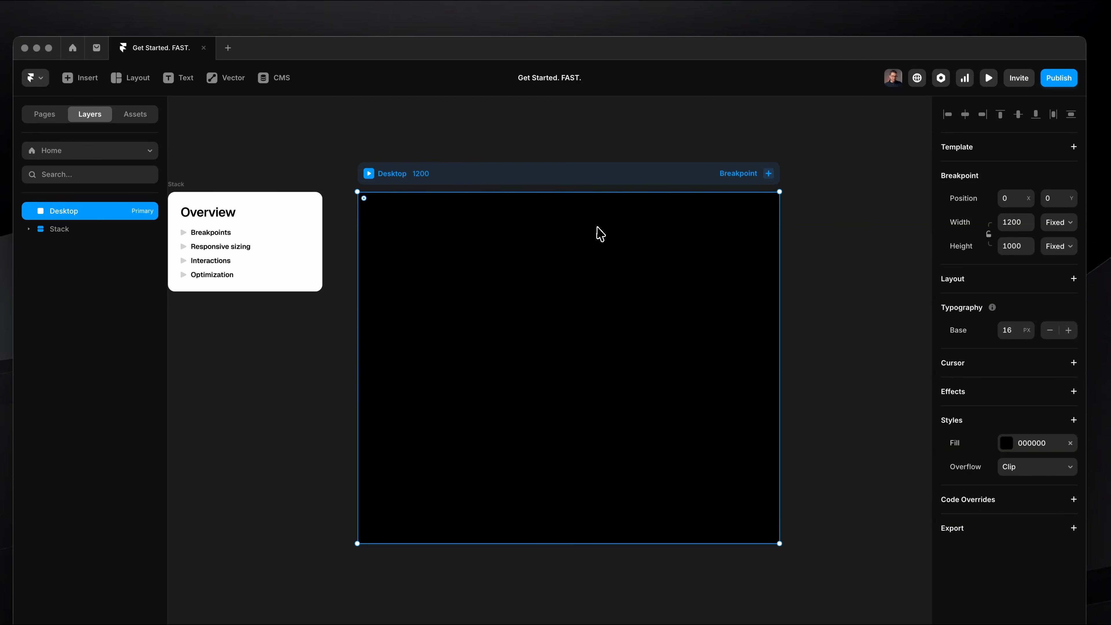
scroll(601, 233, "right", 1)
scroll(601, 234, "up", 1)
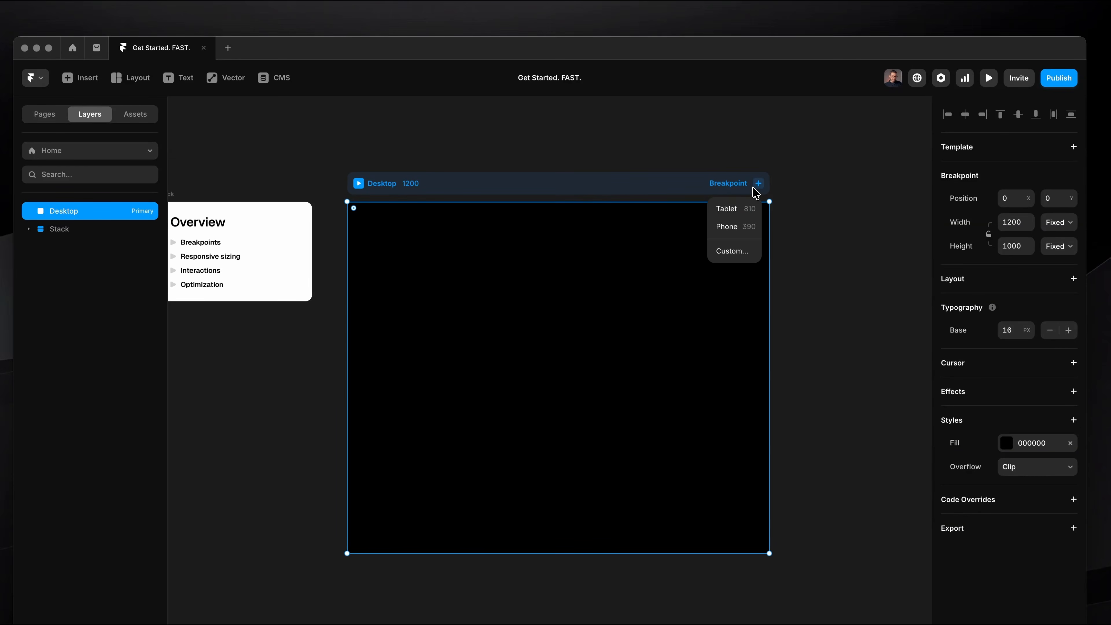
left_click(751, 211)
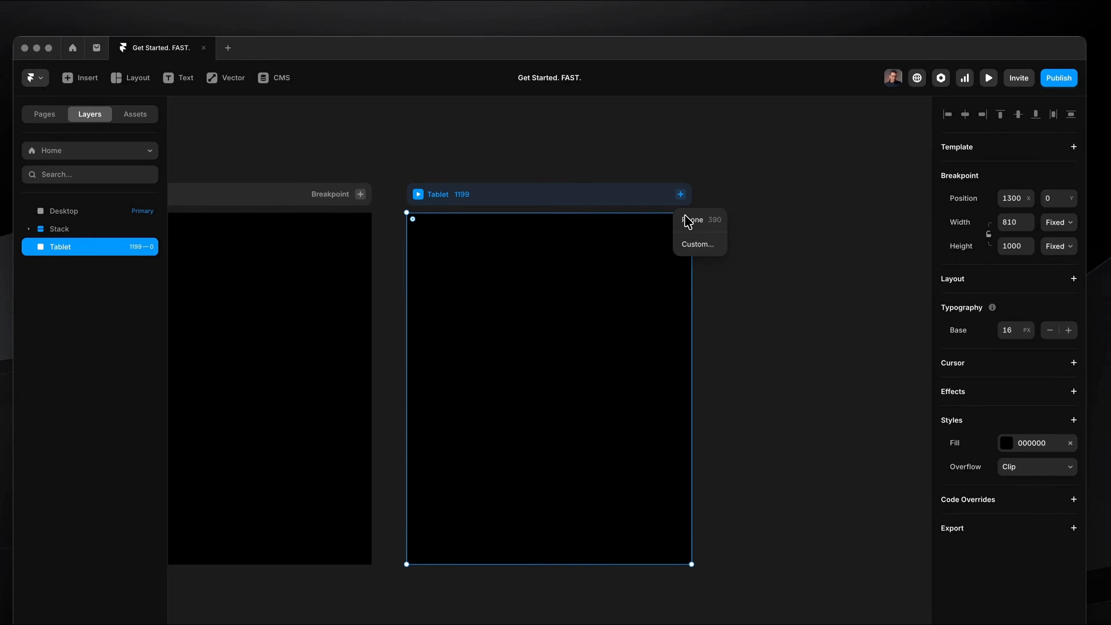
left_click(688, 221)
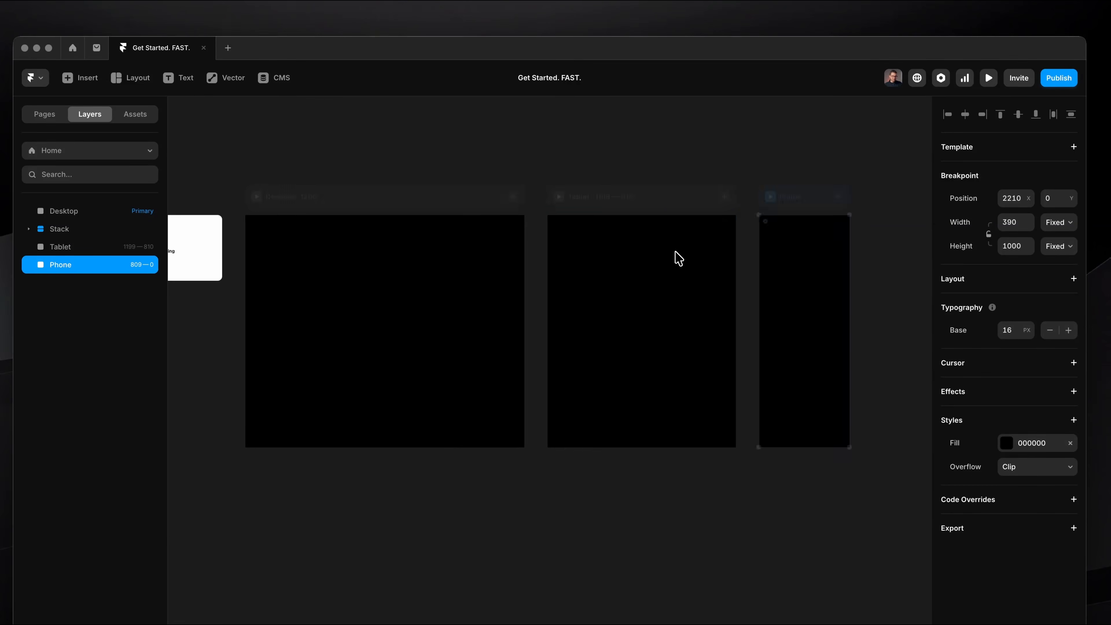
Inspect the Phone and Tablet breakpoint frames and compare their width ranges with the Desktop frame.
scroll(796, 255, "up", 1)
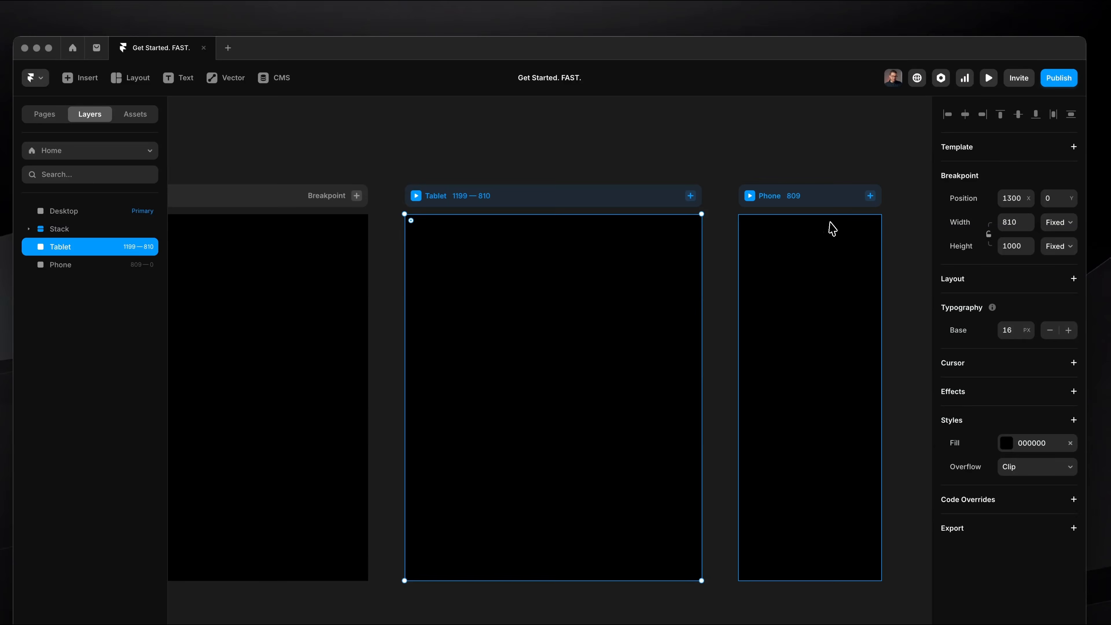
left_click(830, 223)
left_click(661, 293)
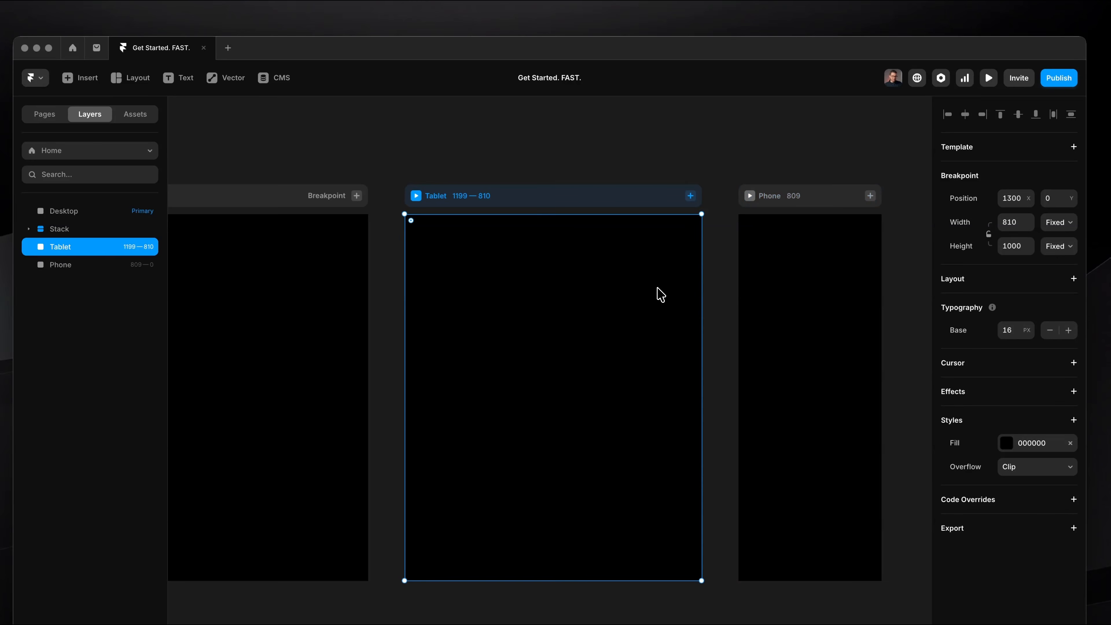
left_click(811, 317)
scroll(810, 318, "left", 10)
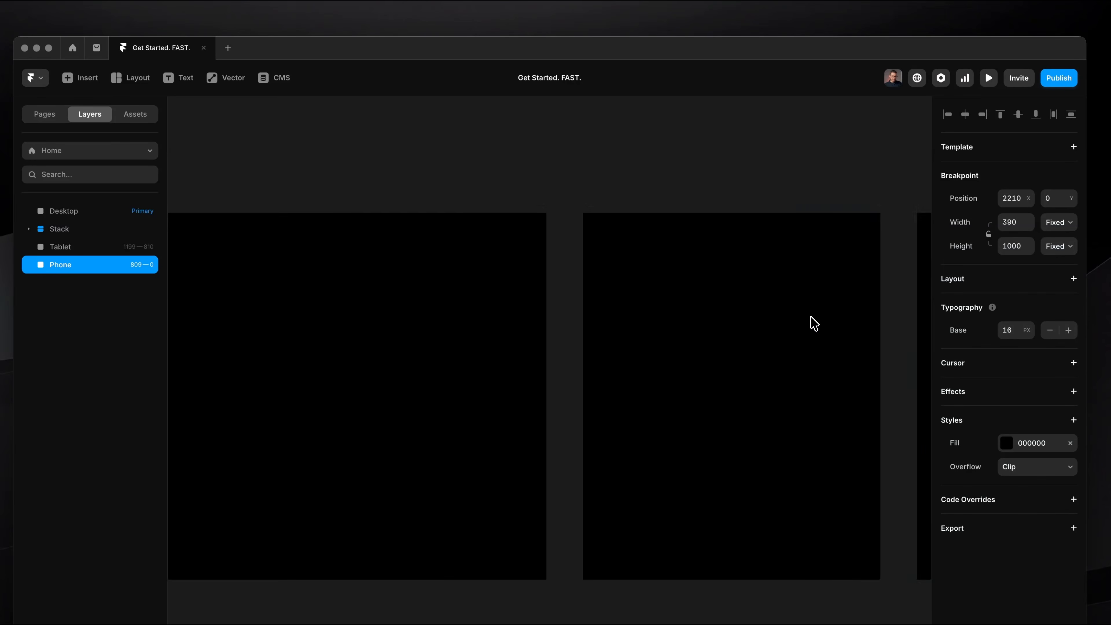
left_click(506, 124)
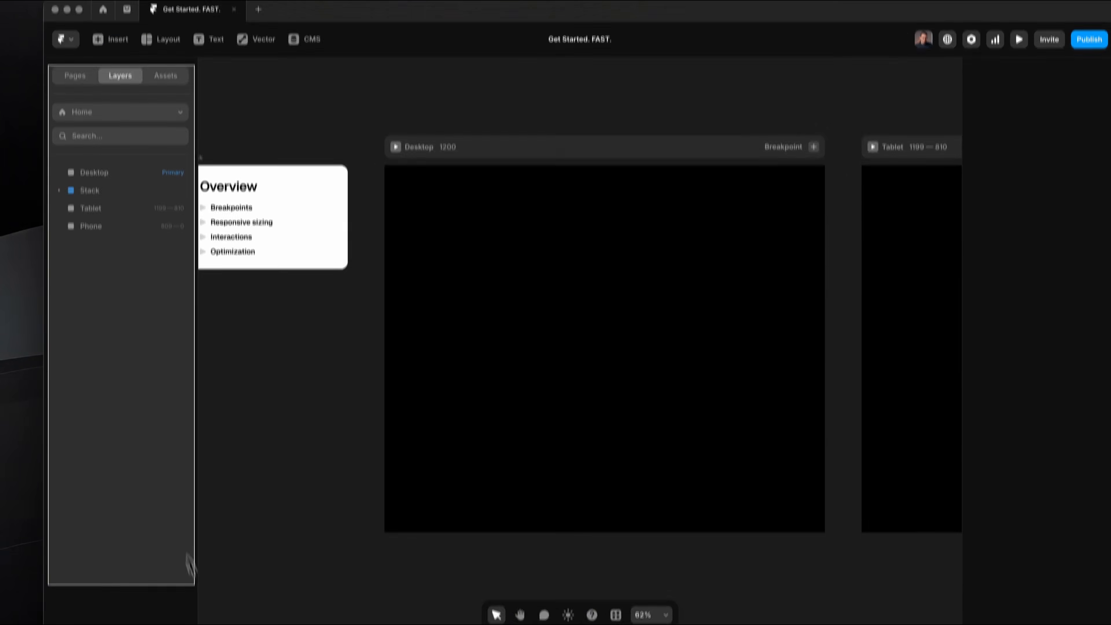
Review the project's pages, layers and assets, and return to the layer list.
left_click(75, 37)
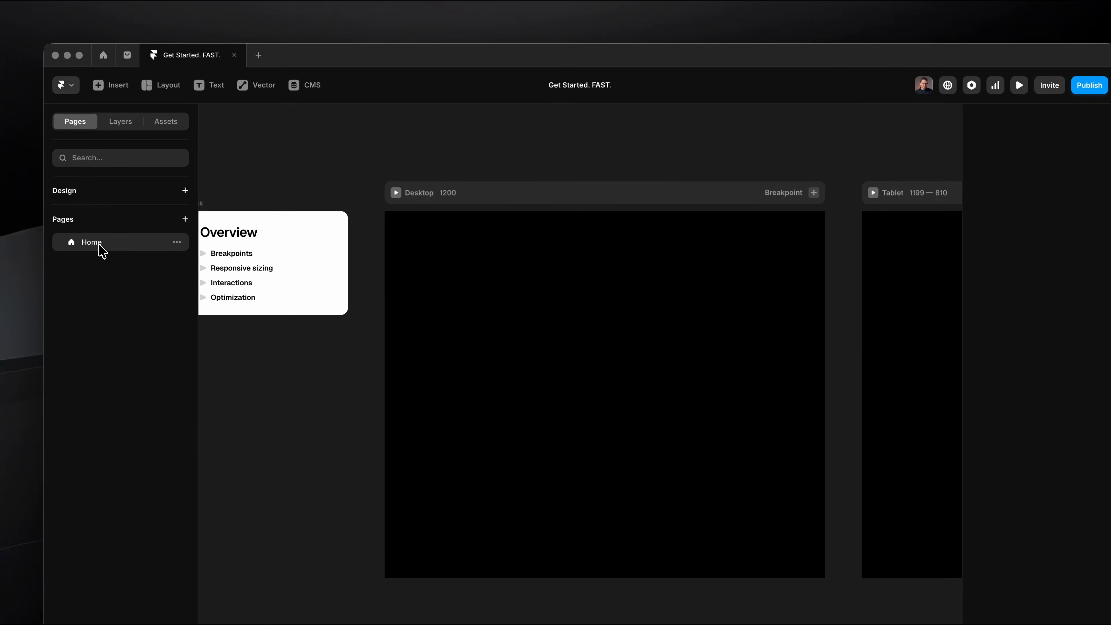
left_click(116, 121)
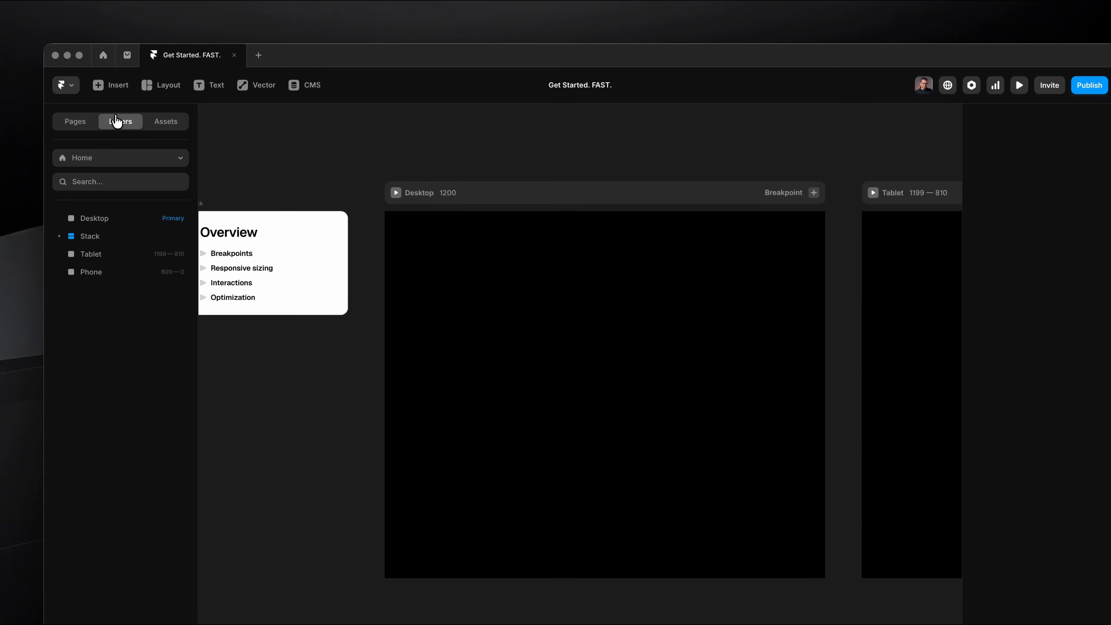
left_click(161, 123)
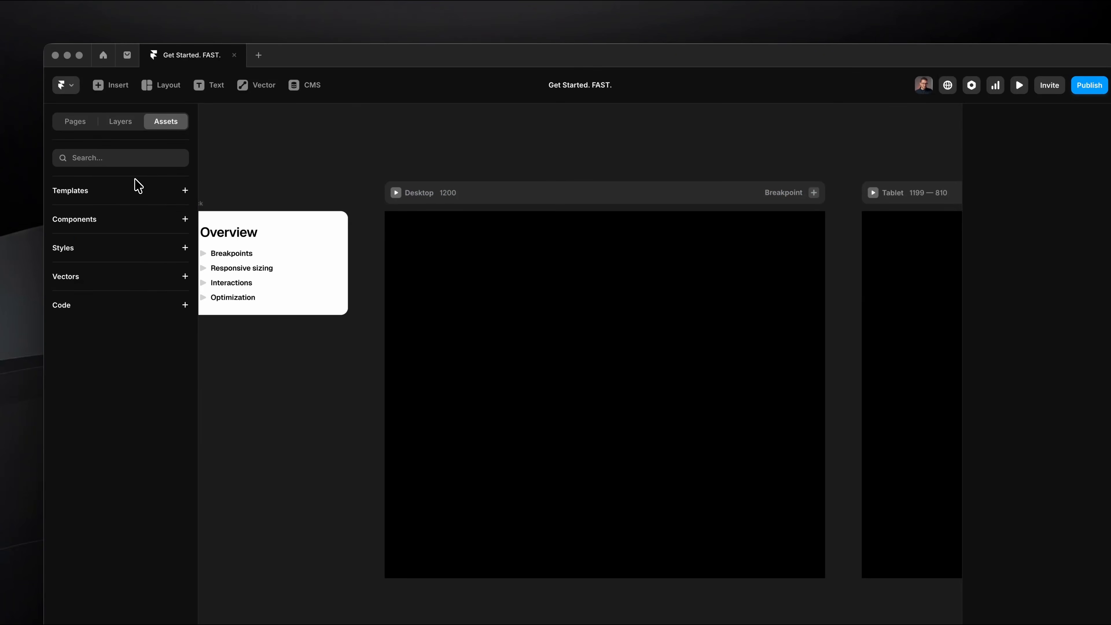
left_click(128, 127)
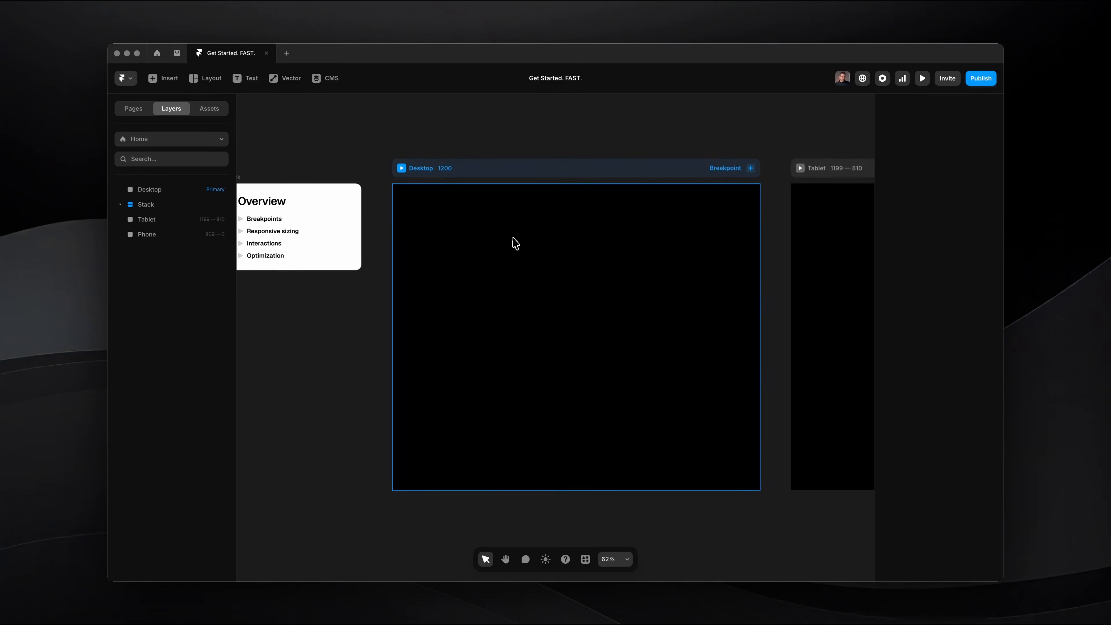
Select the Overview heading on the card and review its size, style and text properties.
scroll(283, 179, "left", 2)
scroll(273, 195, "up", 5)
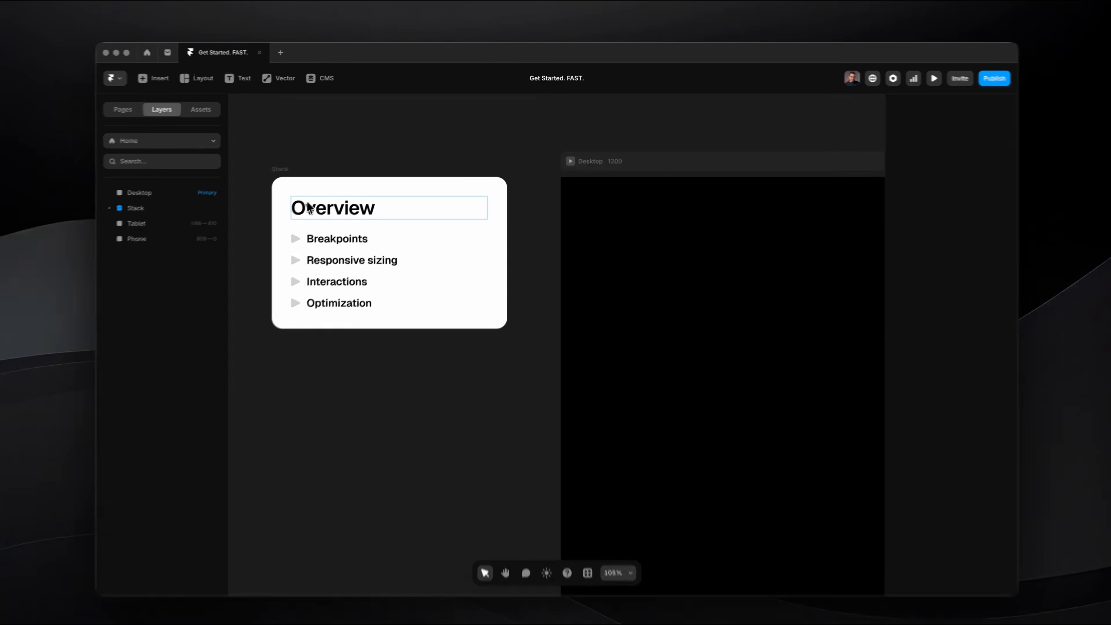
left_click(312, 205)
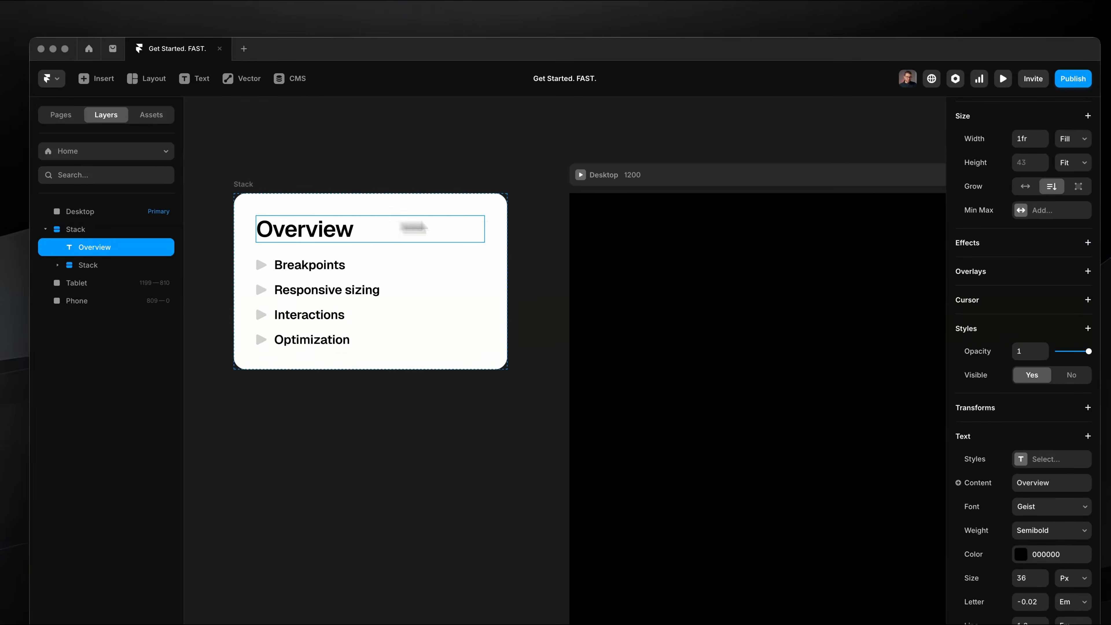
scroll(1006, 267, "down", 5)
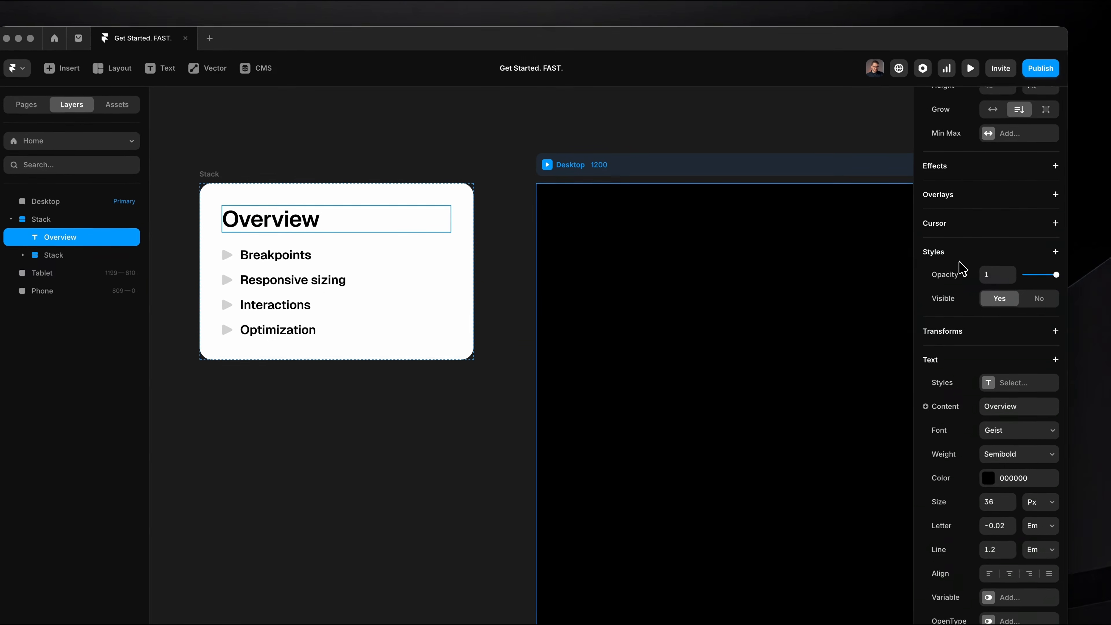
scroll(953, 520, "down", 2)
scroll(935, 355, "up", 8)
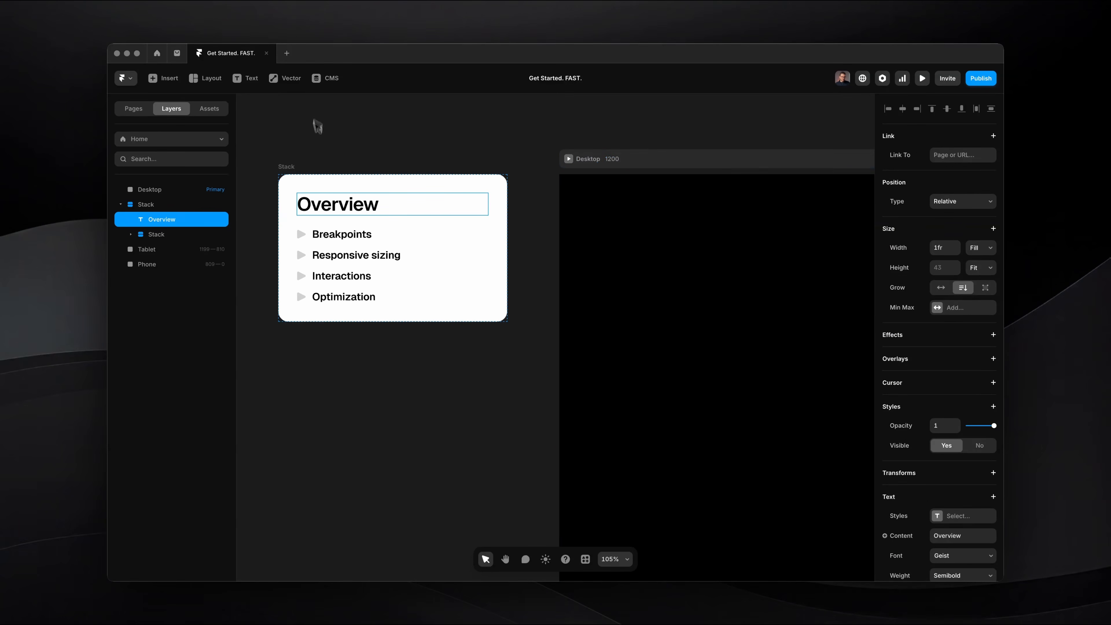
Try a different fill color on the Overview card's stack and undo the change.
left_click(286, 166)
scroll(1026, 302, "down", 2)
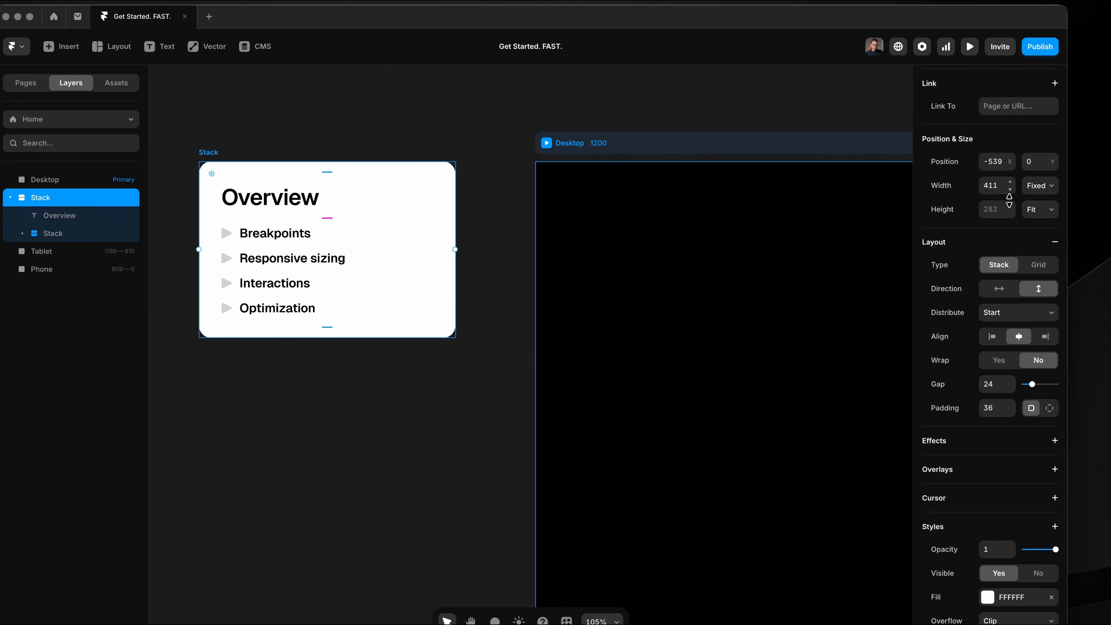
scroll(1007, 236, "down", 6)
left_click(987, 314)
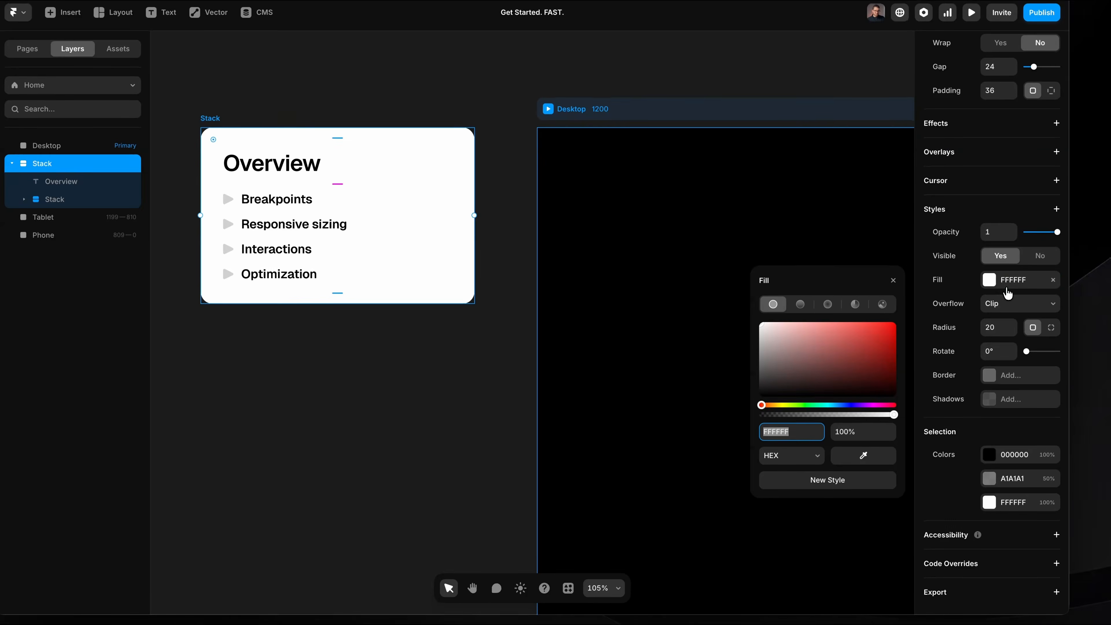
left_click(856, 348)
key("super+z")
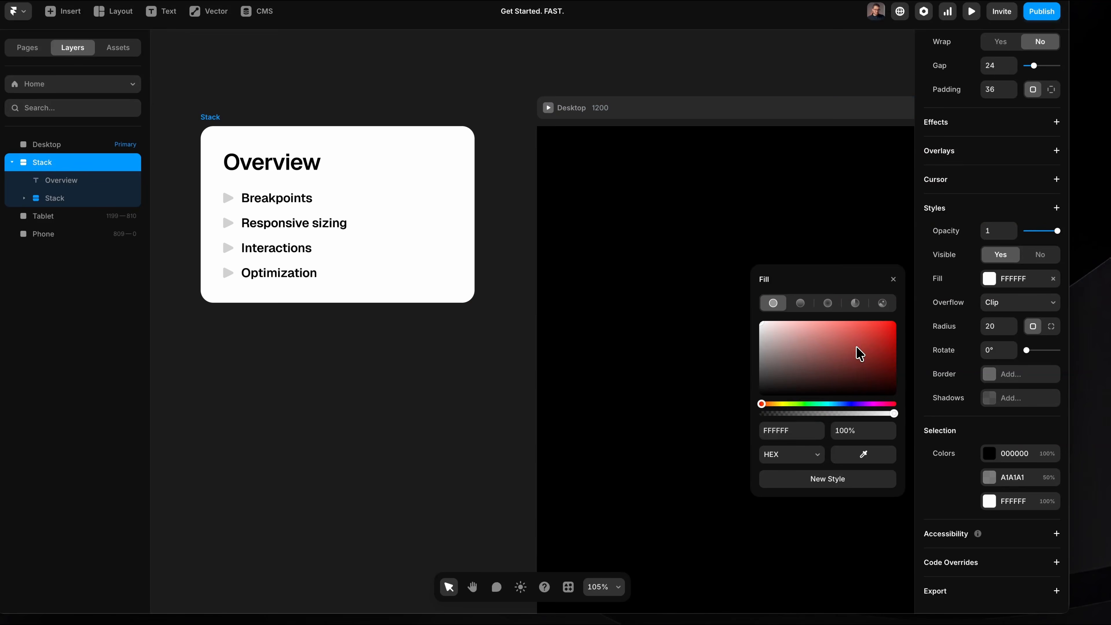
left_click(885, 278)
left_click(508, 353)
scroll(508, 352, "right", 8)
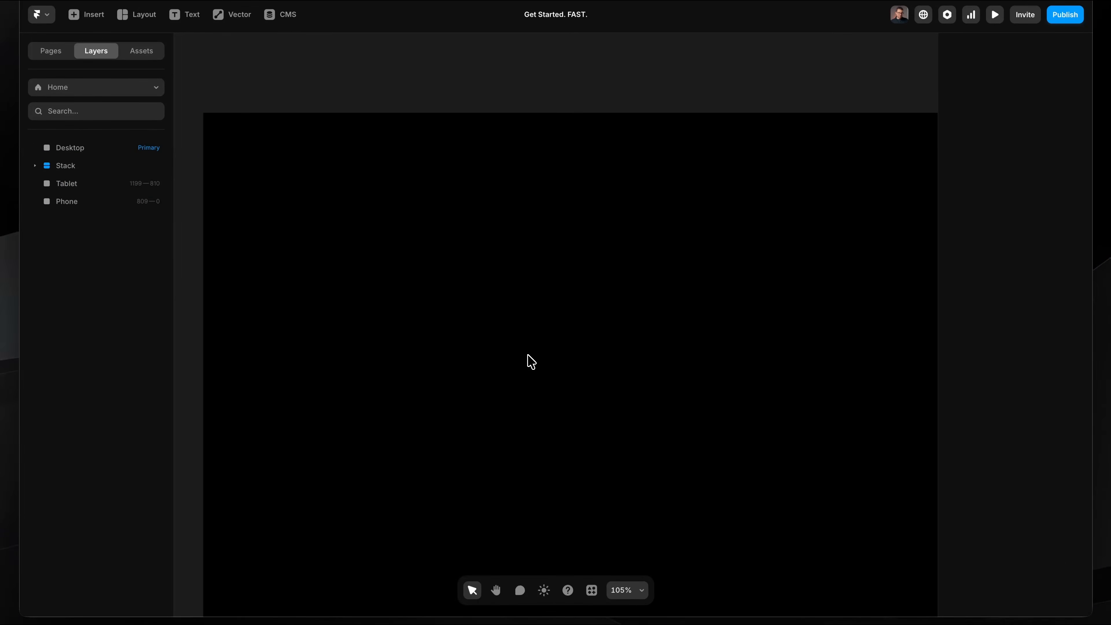
scroll(528, 354, "down", 3)
scroll(527, 354, "left", 1)
scroll(527, 355, "down", 1)
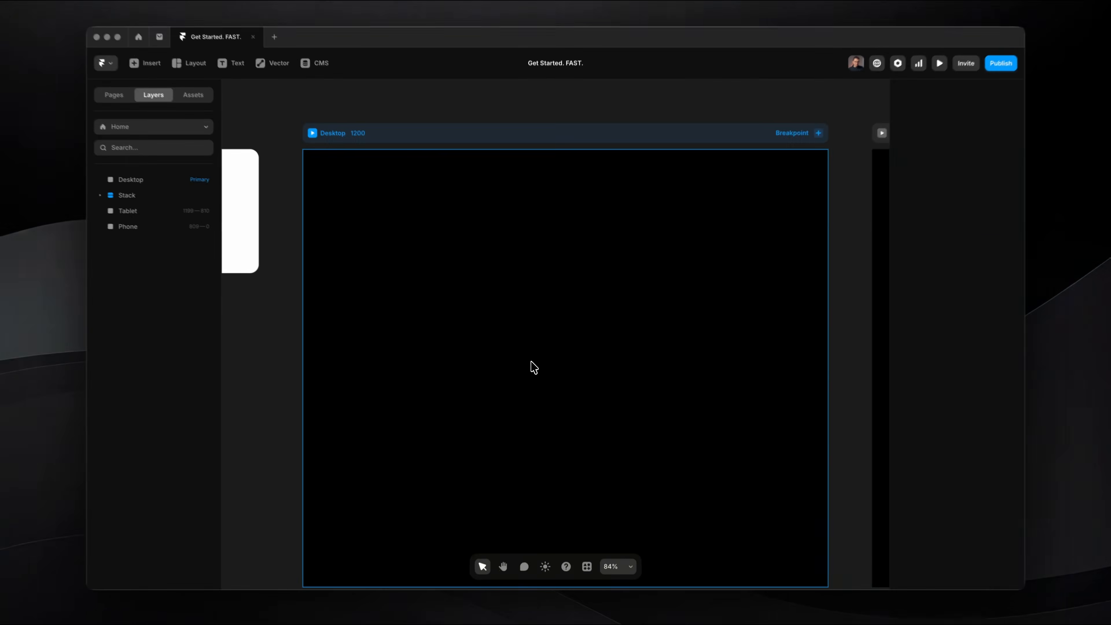
Switch to the Arc browser and examine the hero section of the Emily Not Found site on One Page Love.
key("super+Tab")
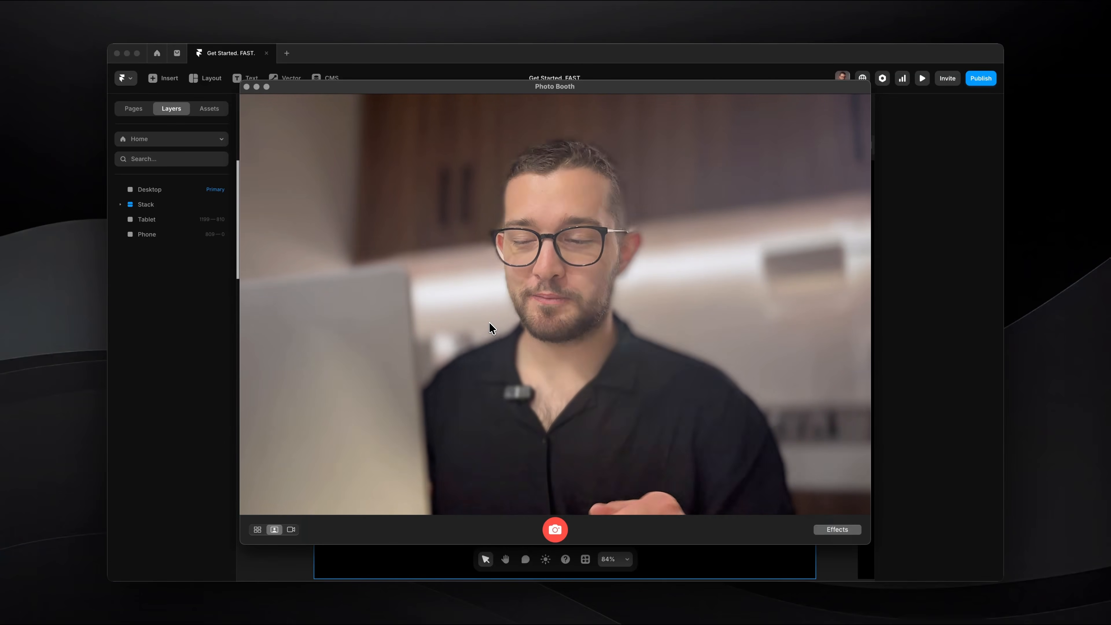
key("super+Tab")
key("super+Tab")
key("super+Tab")
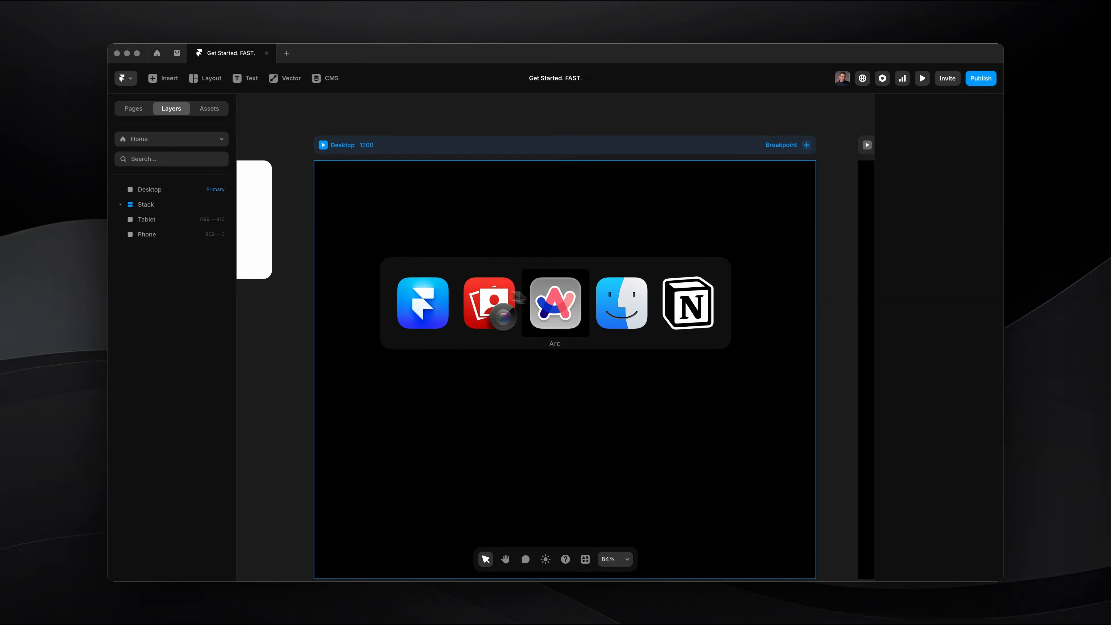
scroll(541, 247, "up", 10)
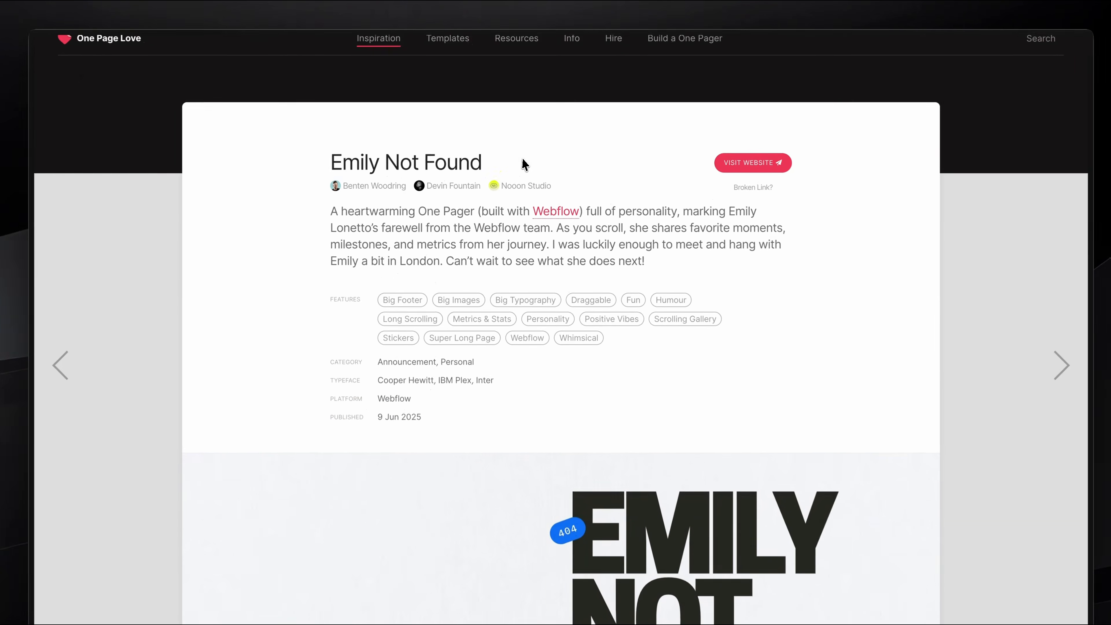
scroll(496, 184, "down", 8)
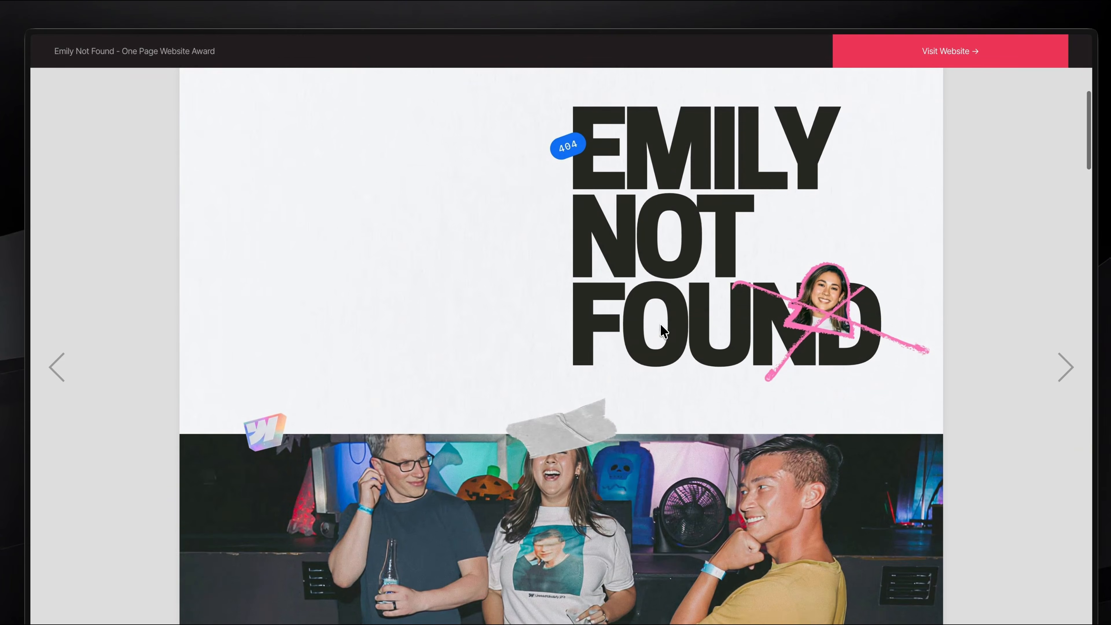
scroll(663, 331, "down", 10)
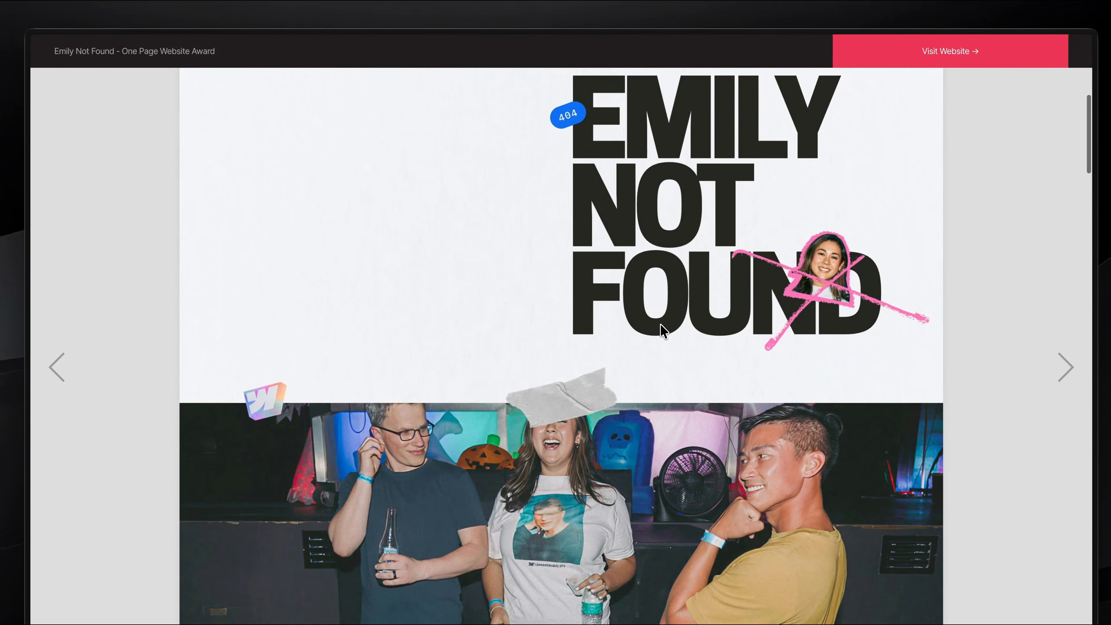
scroll(666, 259, "up", 10)
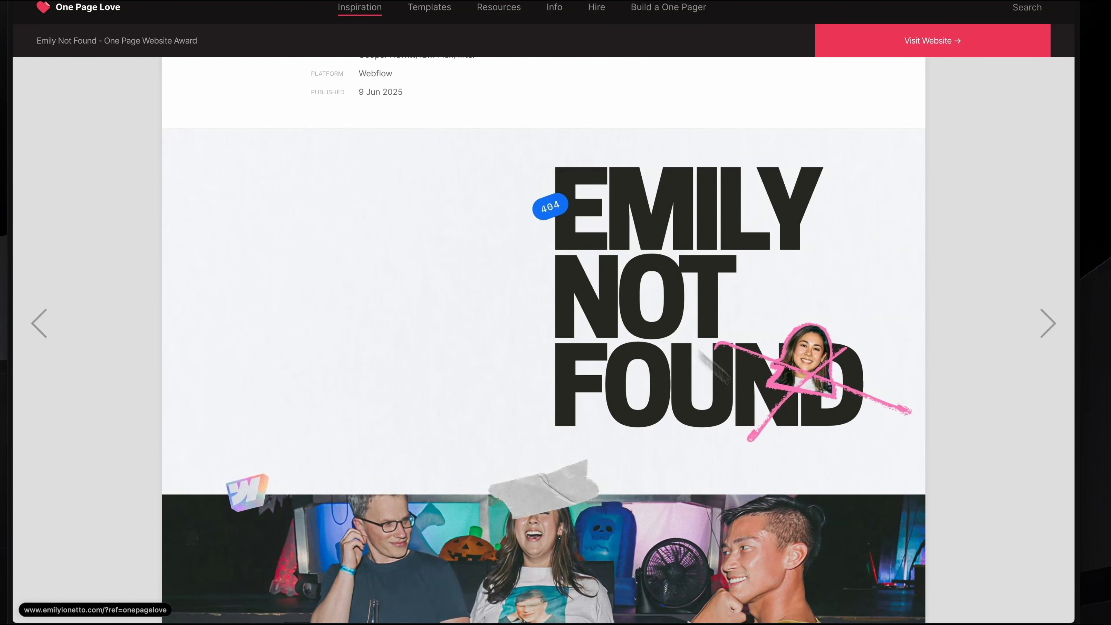
Switch back to Framer and add a text layer reading EMILY, NOT, FOUND on three lines near the middle of the Desktop frame.
key("super+Tab")
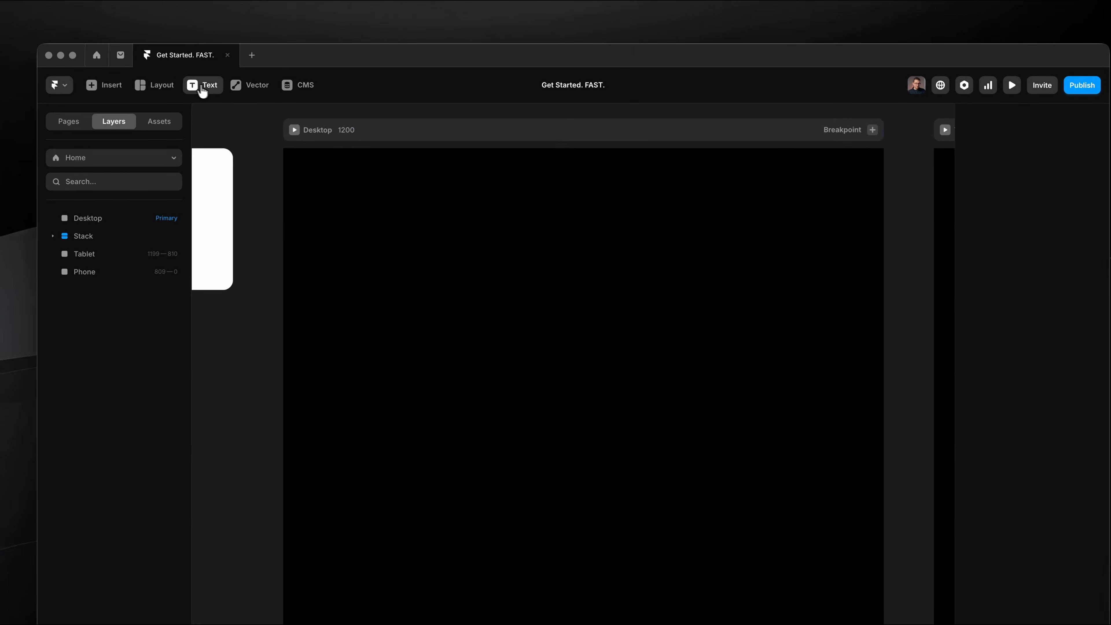
left_click(524, 303)
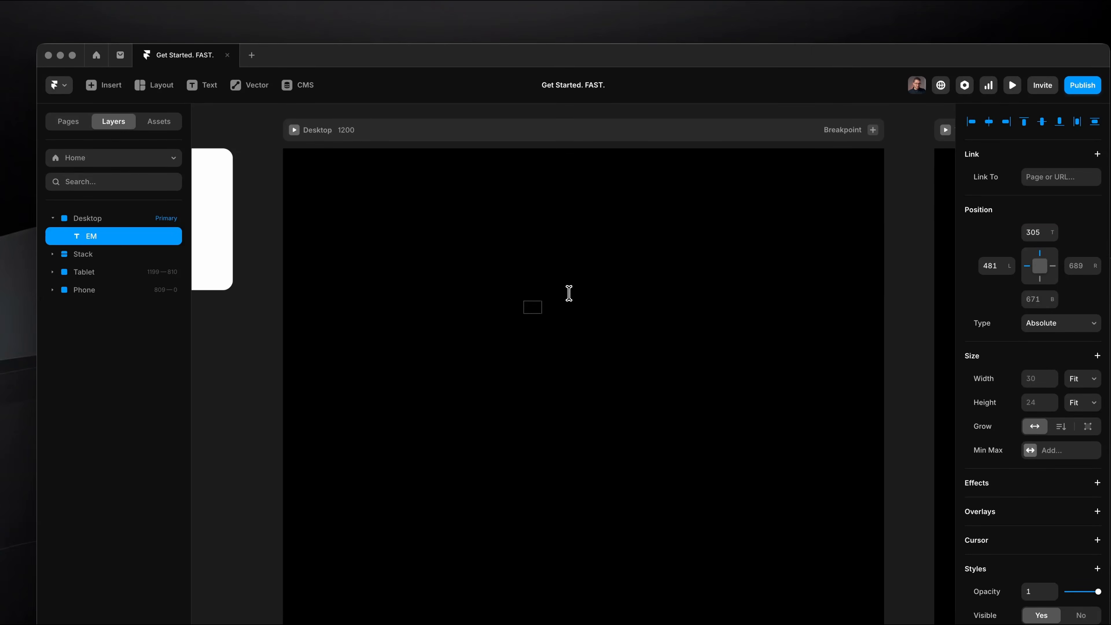
type("EMILY NOT")
key("BackSpace")
key("BackSpace")
key("BackSpace")
key("BackSpace")
key("Return")
type("F")
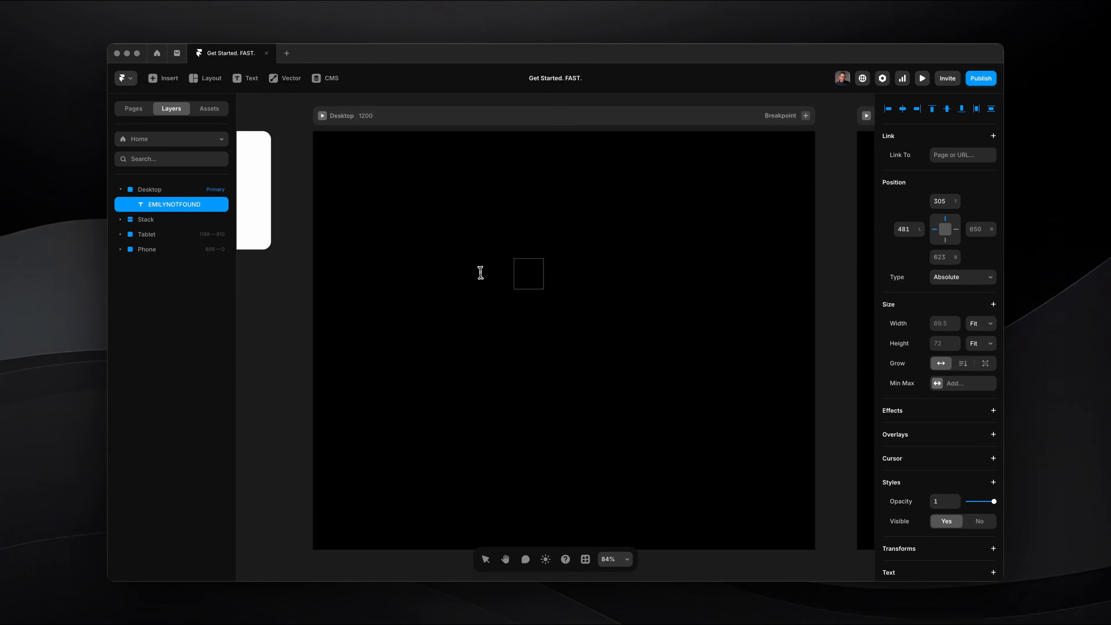
scroll(480, 272, "up", 5)
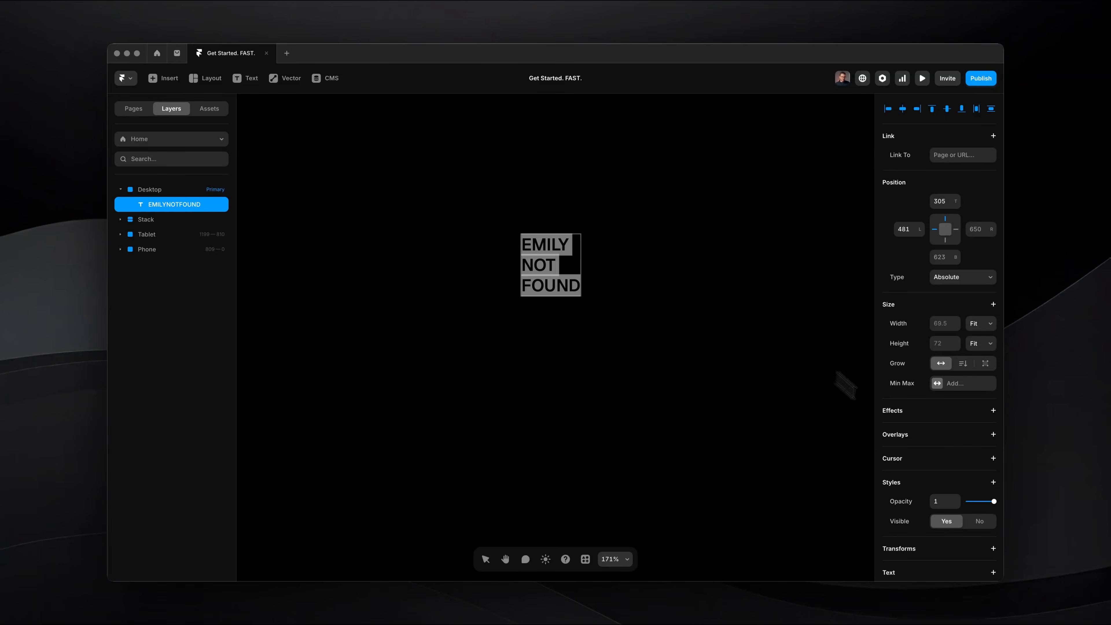
Set the color of the EMILY NOT FOUND text on the Desktop frame to white (FFFFFF).
scroll(919, 463, "down", 10)
left_click(963, 437)
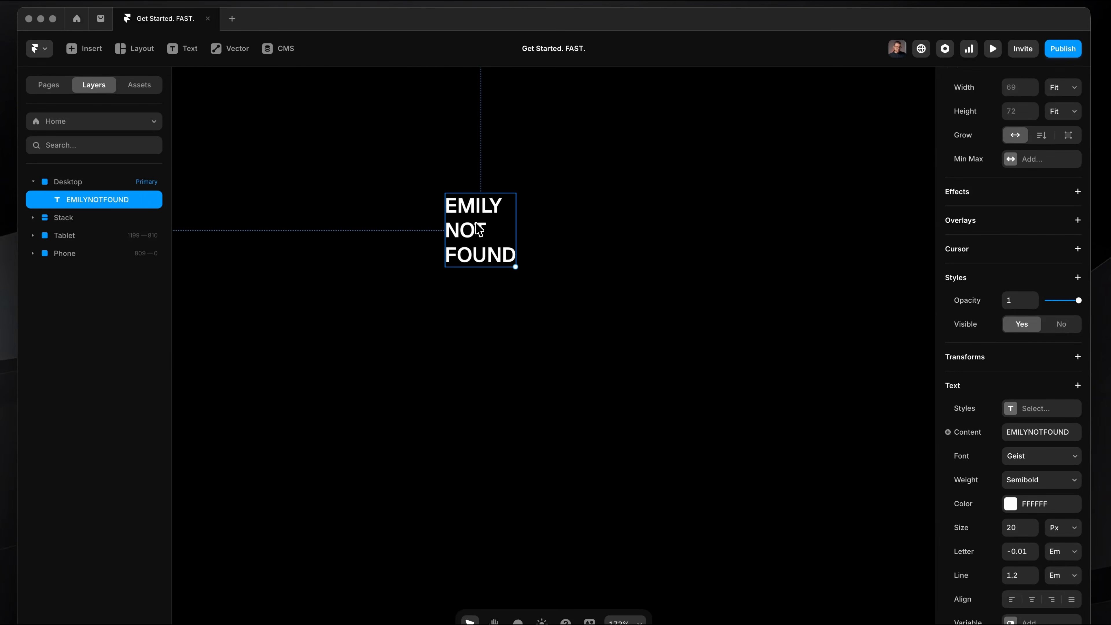
left_click_drag(479, 229, 415, 301)
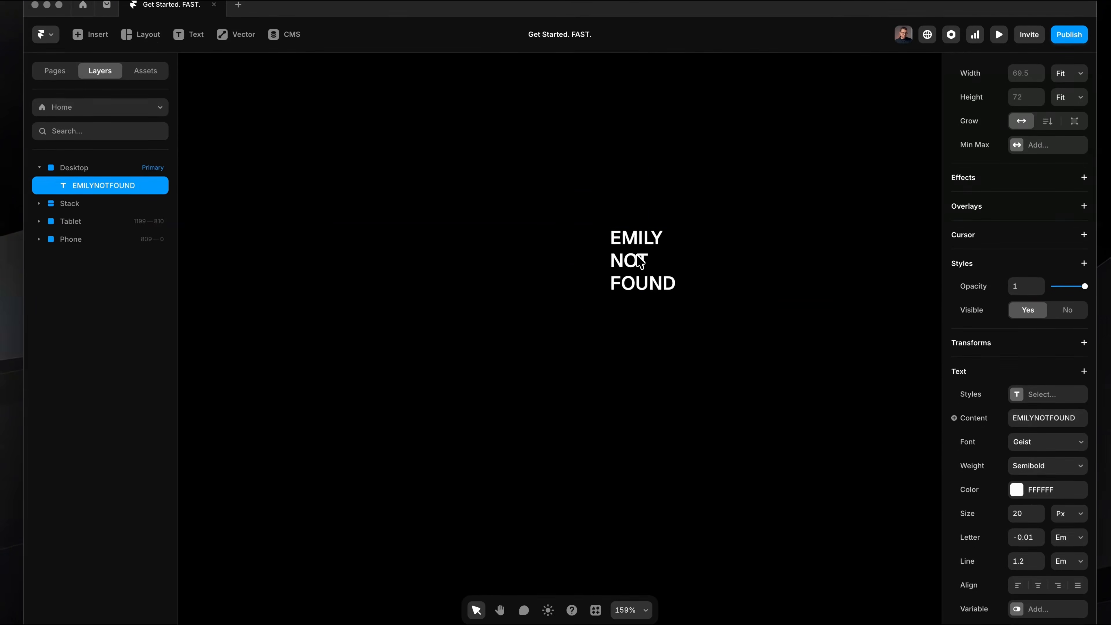
key("shift+1")
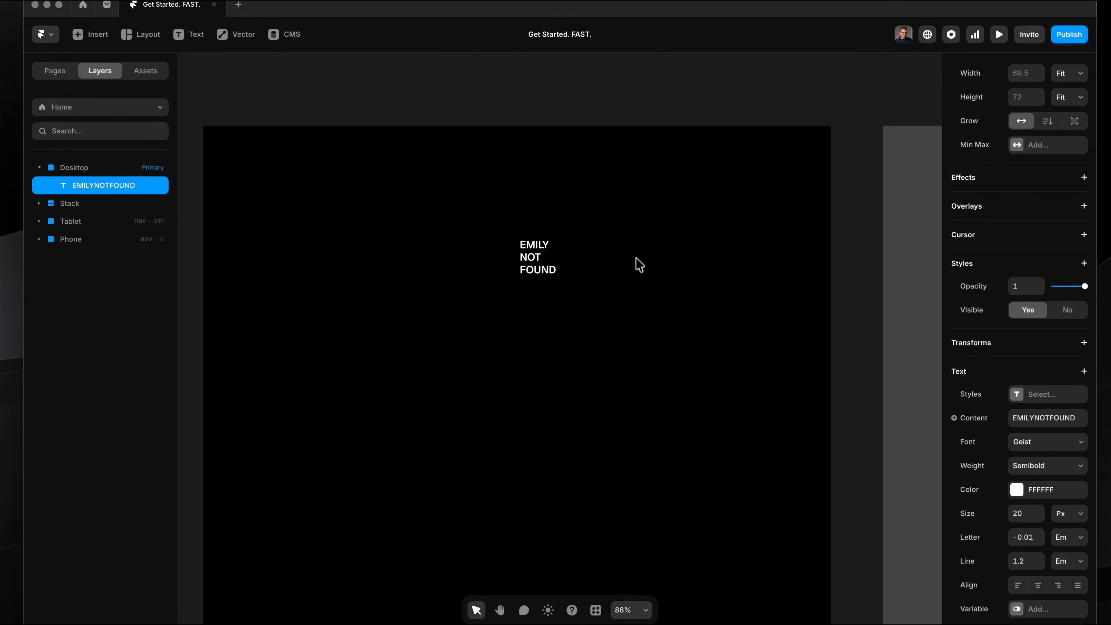
Enlarge the EMILY NOT FOUND text to 87 px and move it to the Desktop frame's upper right, comparing with the reference site.
scroll(1040, 419, "down", 3)
left_click_drag(1011, 389, 1012, 351)
left_click_drag(486, 290, 594, 269)
left_click_drag(617, 323, 643, 306)
scroll(643, 306, "down", 3)
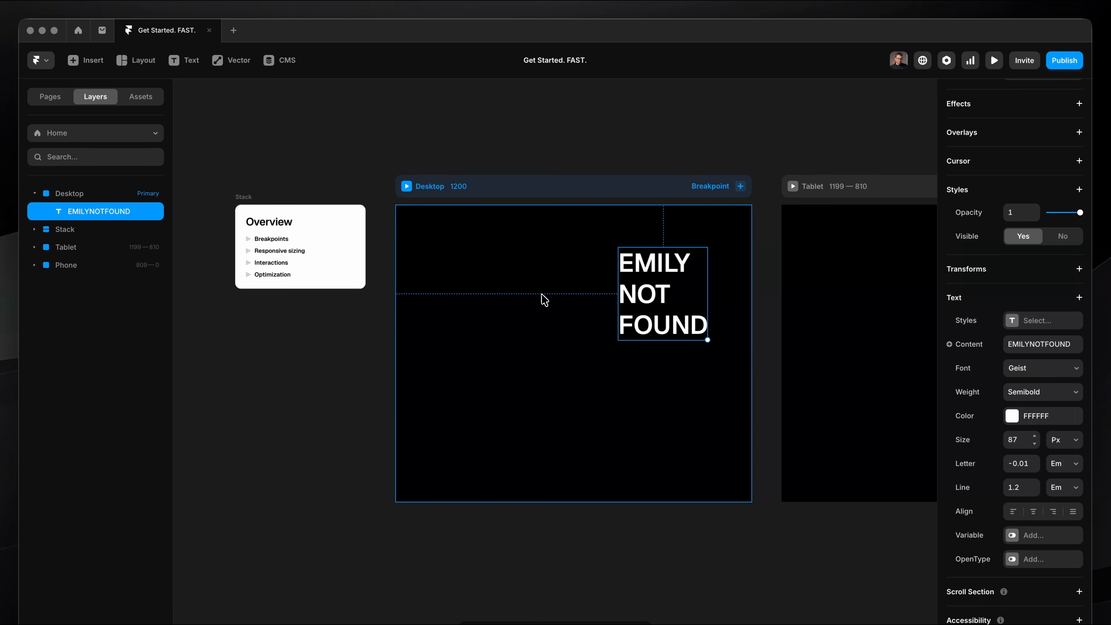
Return to Framer and preview the Desktop breakpoint, resizing the preview to check the text's placement, and exit the preview.
left_click(543, 297)
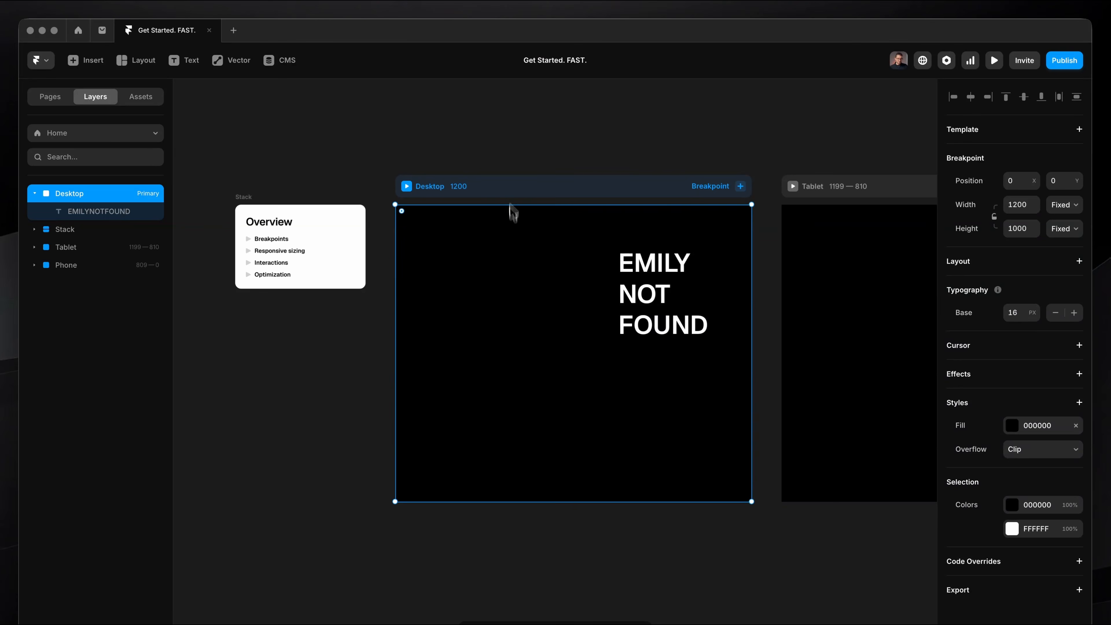
left_click(407, 187)
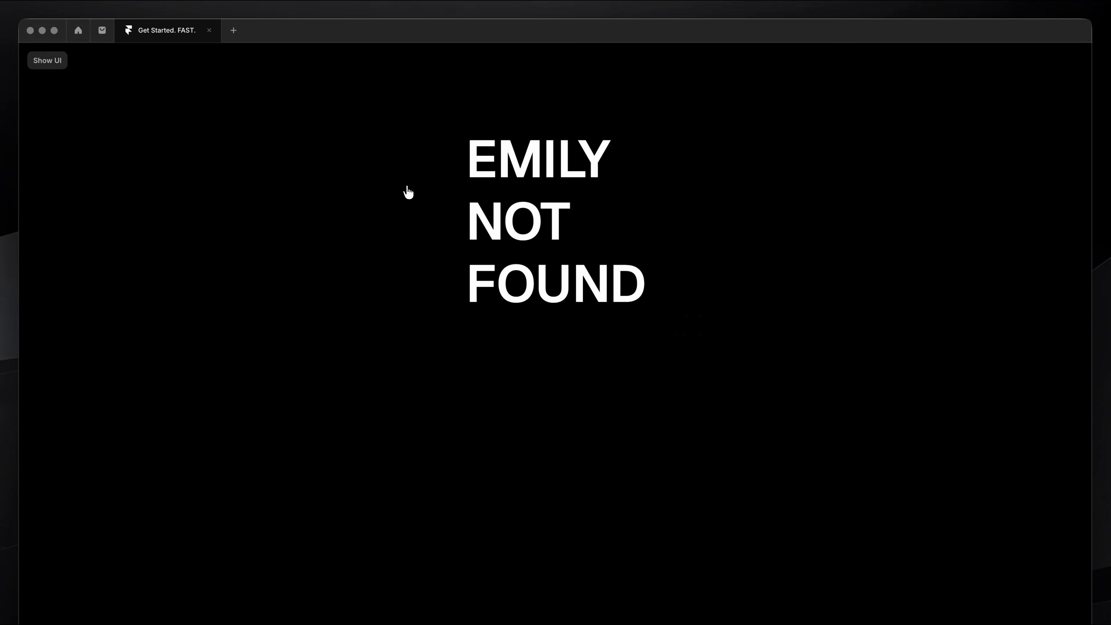
left_click(47, 60)
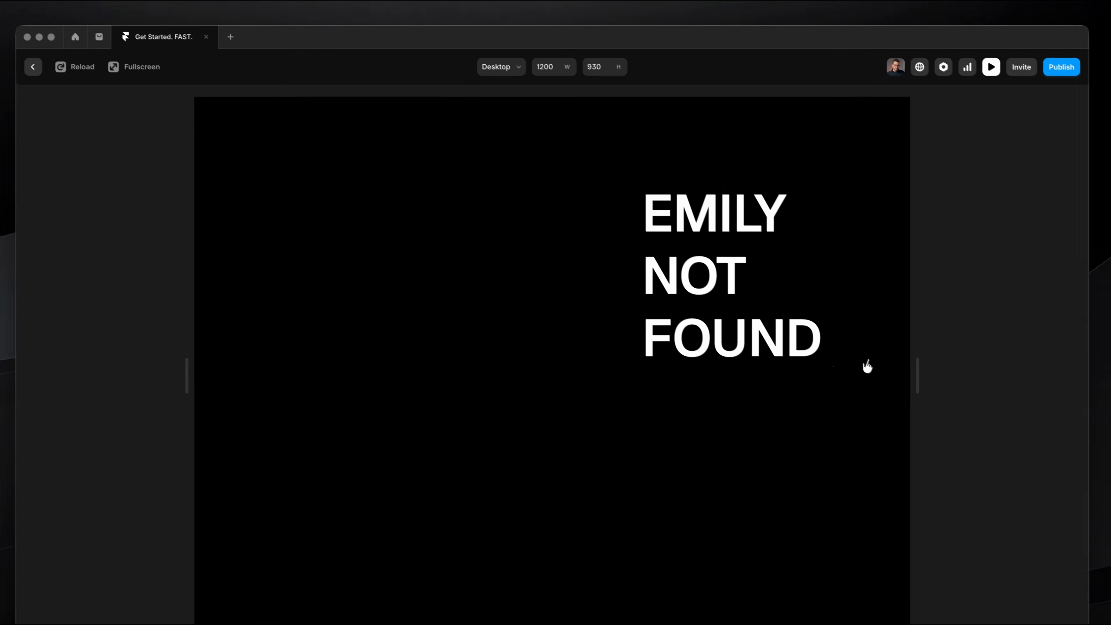
left_click_drag(901, 361, 921, 270)
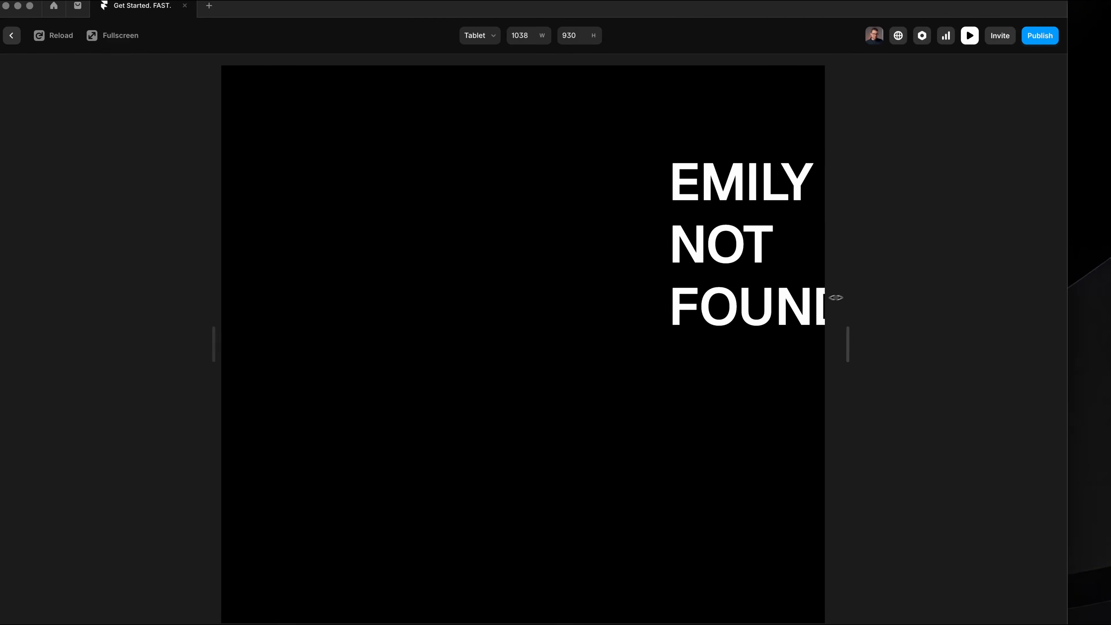
key("Escape")
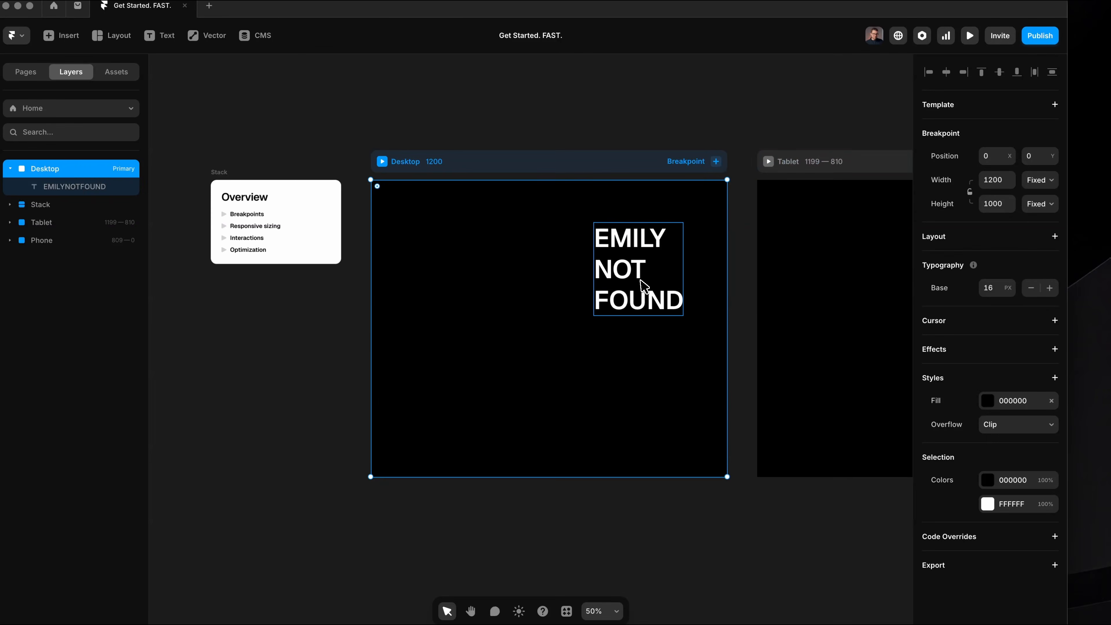
Move the EMILY NOT FOUND text to 770 from the left and 157 from the top, and review its position type options.
left_click(641, 270)
mouse_move(641, 283)
left_mouse_down()
mouse_move(627, 259)
mouse_move(645, 263)
left_mouse_up()
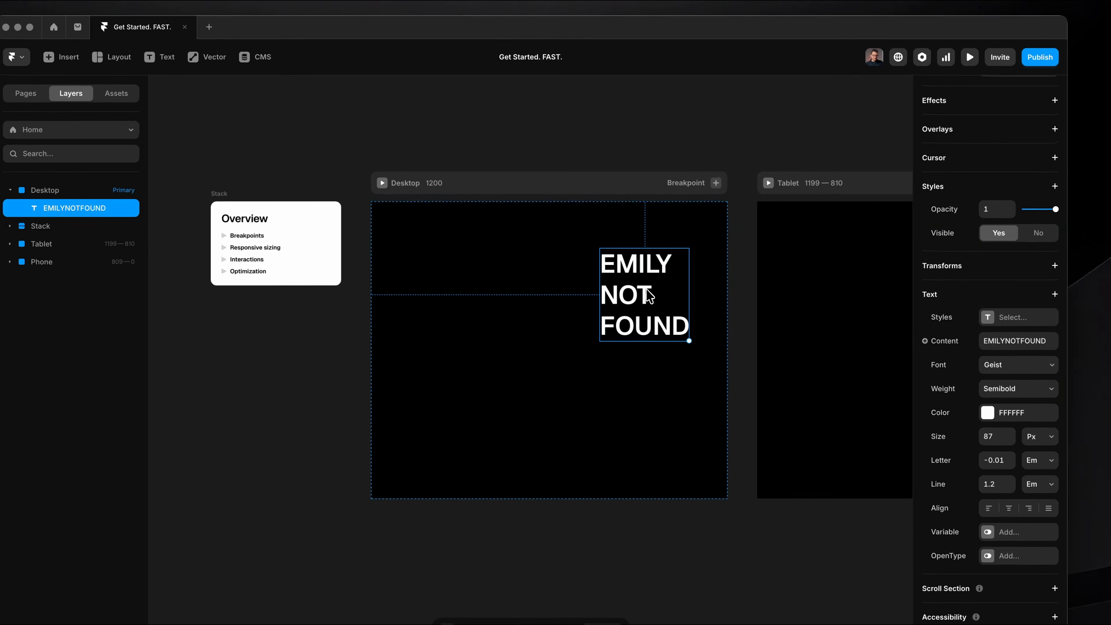
scroll(655, 325, "up", 3)
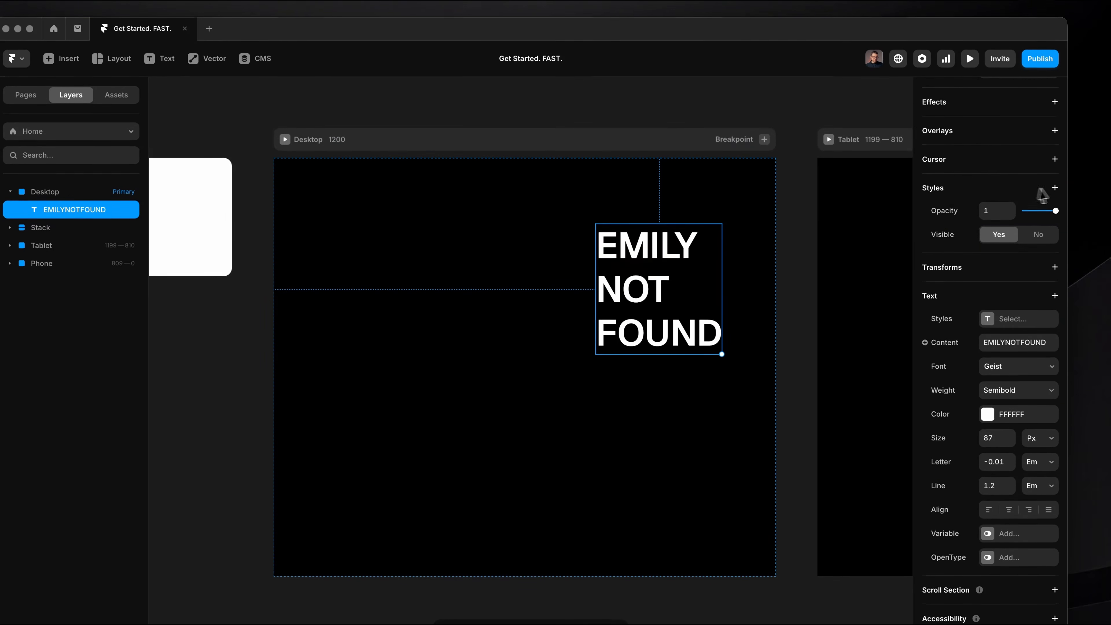
scroll(1024, 211, "up", 8)
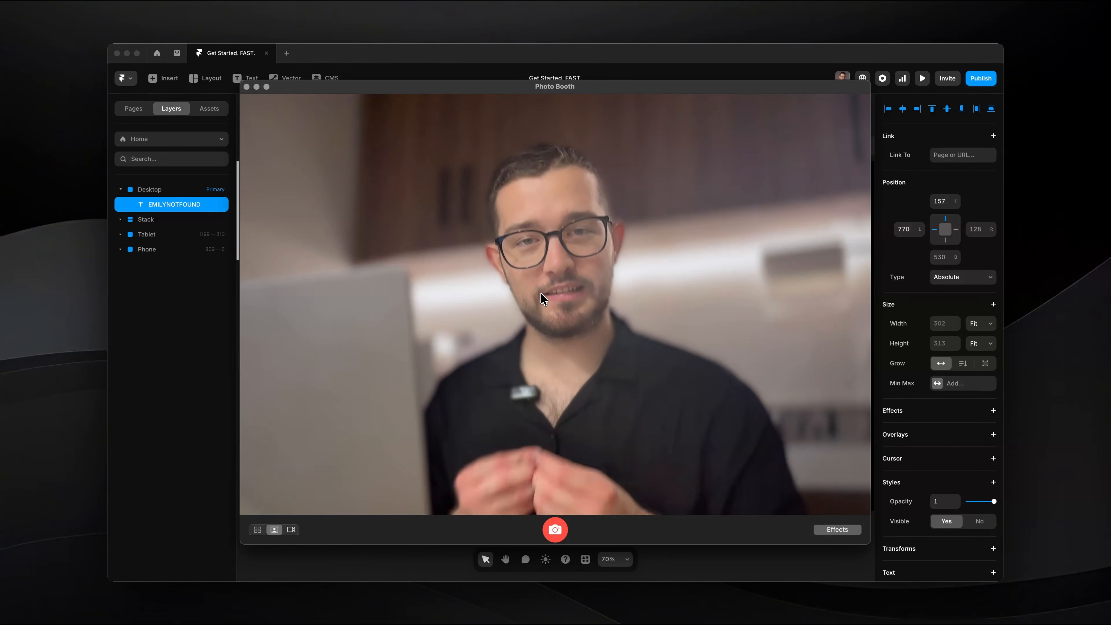
key("super+Tab")
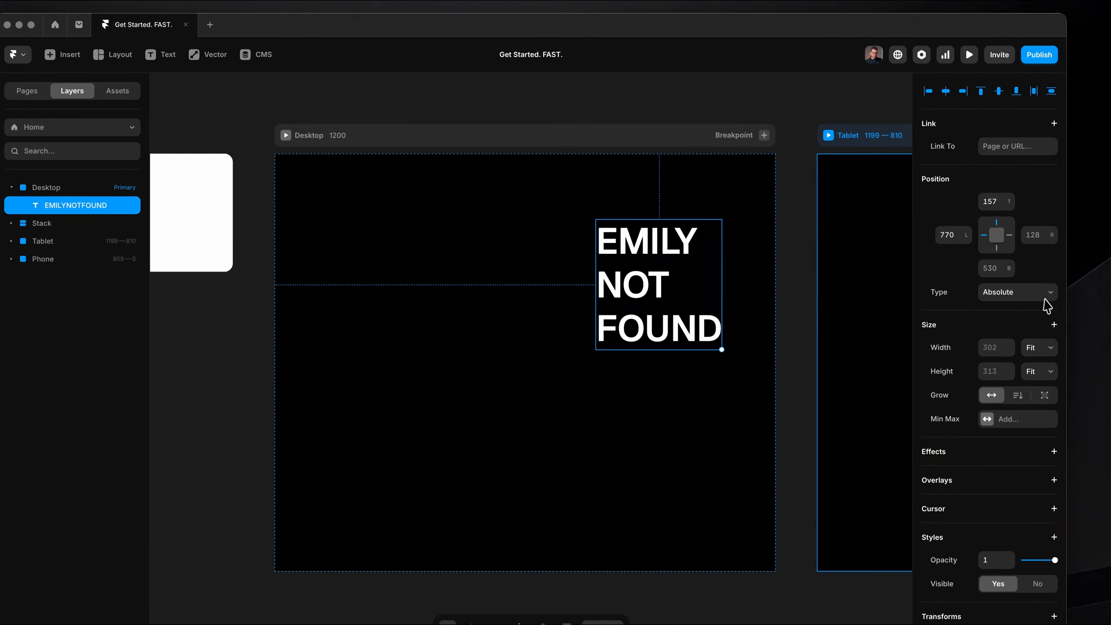
left_click(988, 280)
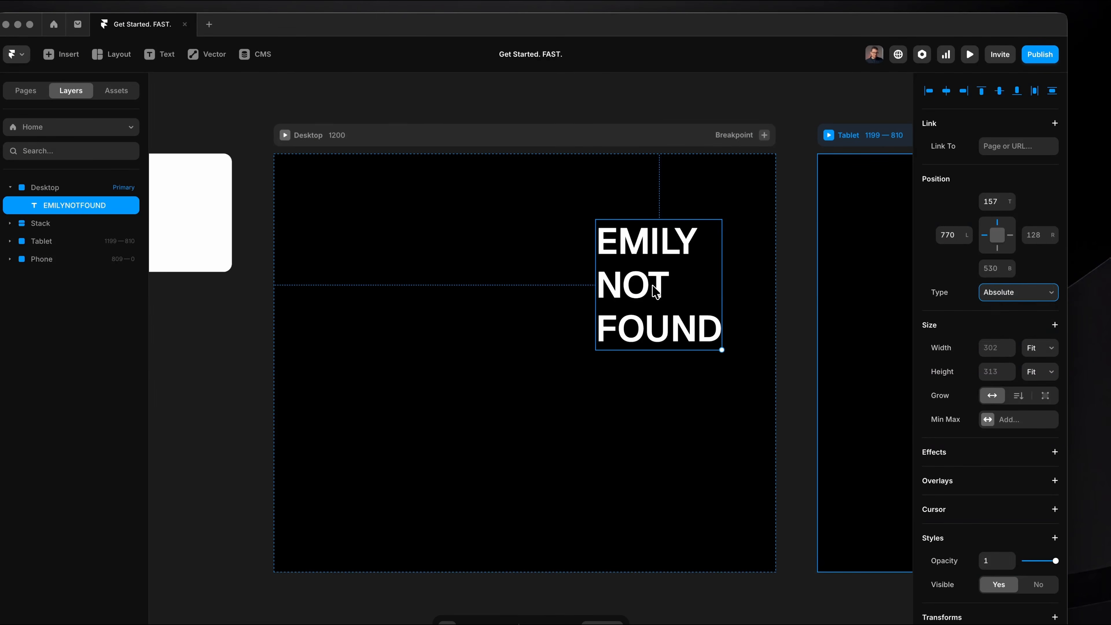
Add a Stack layout to the Desktop breakpoint.
left_click(583, 141)
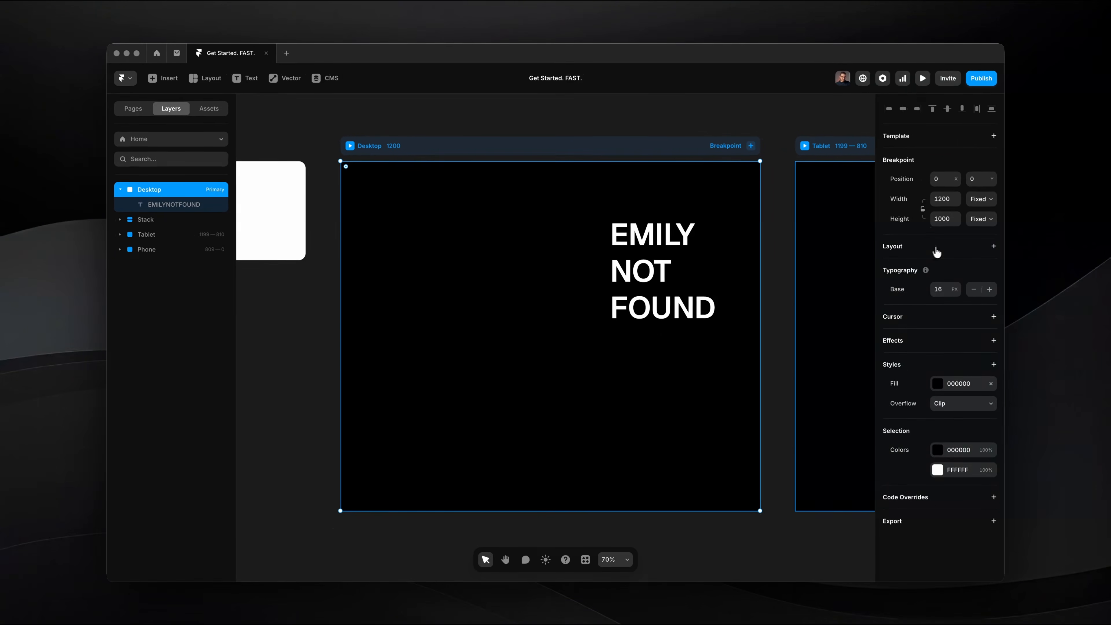
left_click(992, 246)
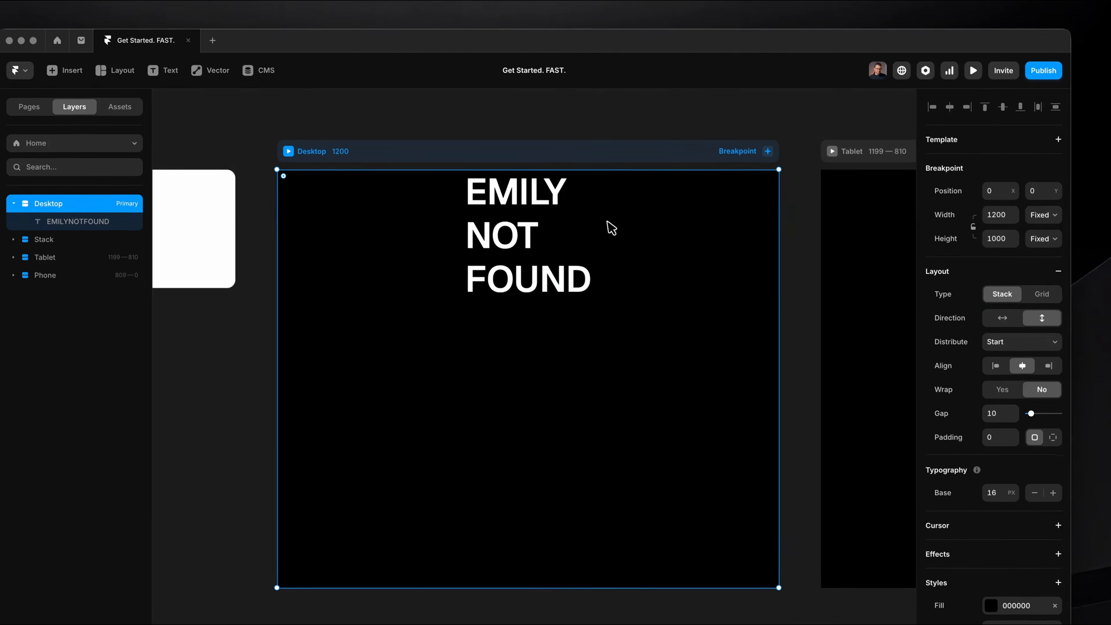
Review the text's position type options, keep Relative, and try to reposition the text freely inside the Desktop stack.
left_click(550, 232)
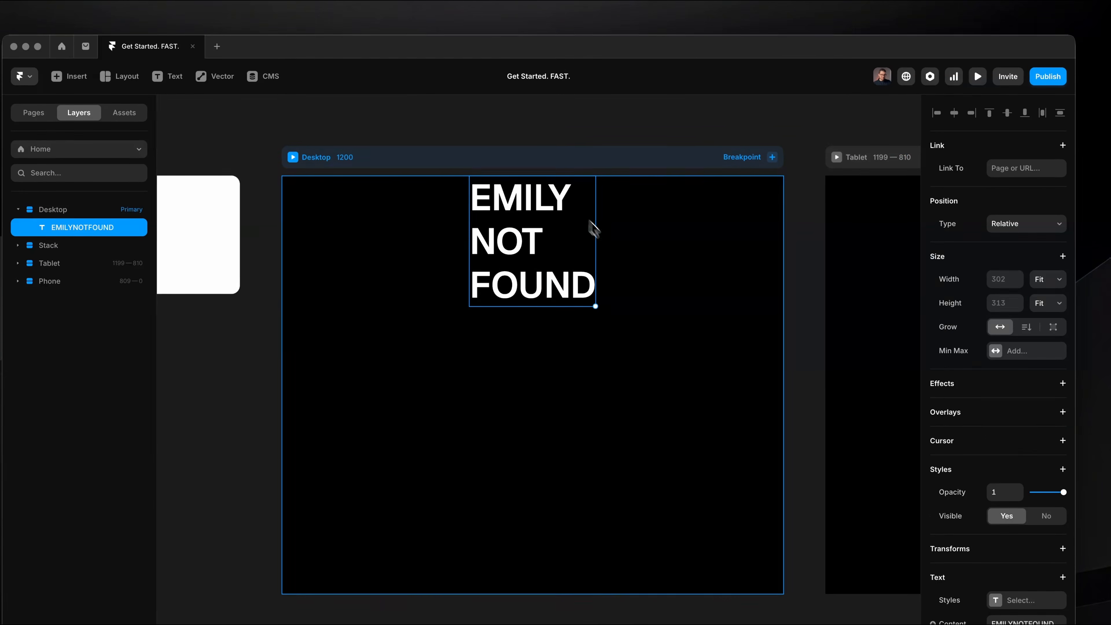
left_click(1010, 218)
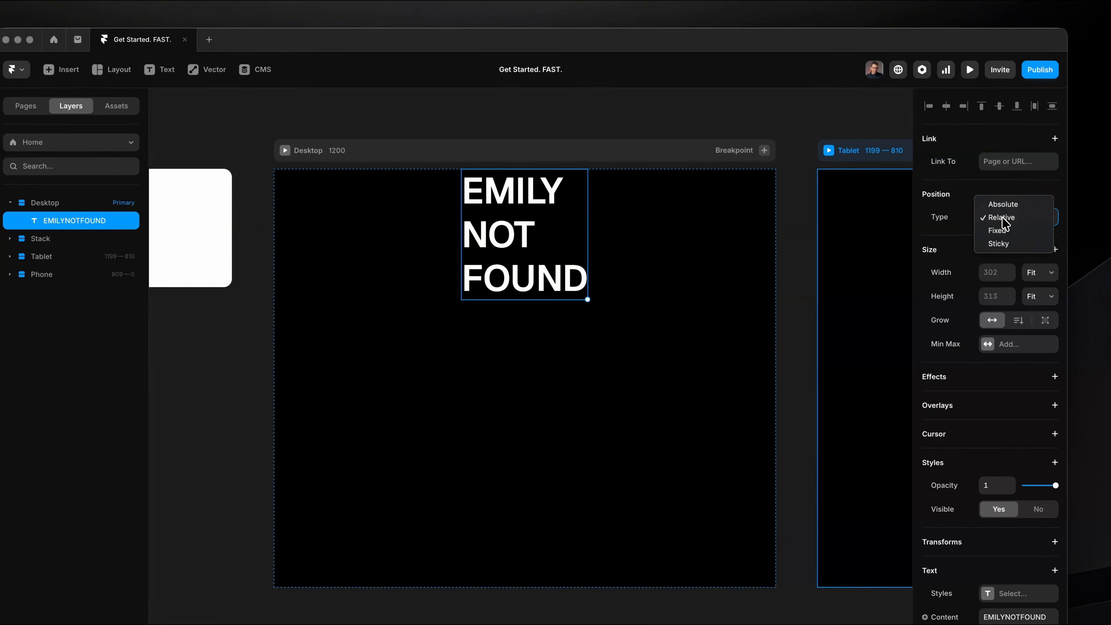
left_click(1003, 219)
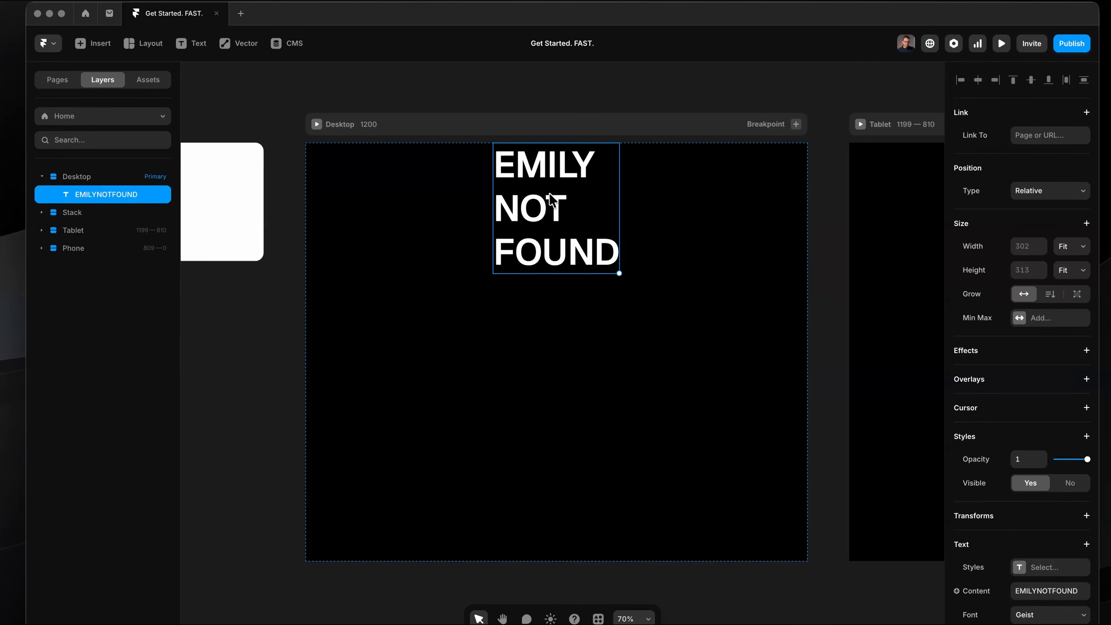
left_click_drag(571, 219, 684, 426)
mouse_move(586, 263)
left_mouse_down()
mouse_move(709, 451)
mouse_move(588, 250)
left_mouse_up()
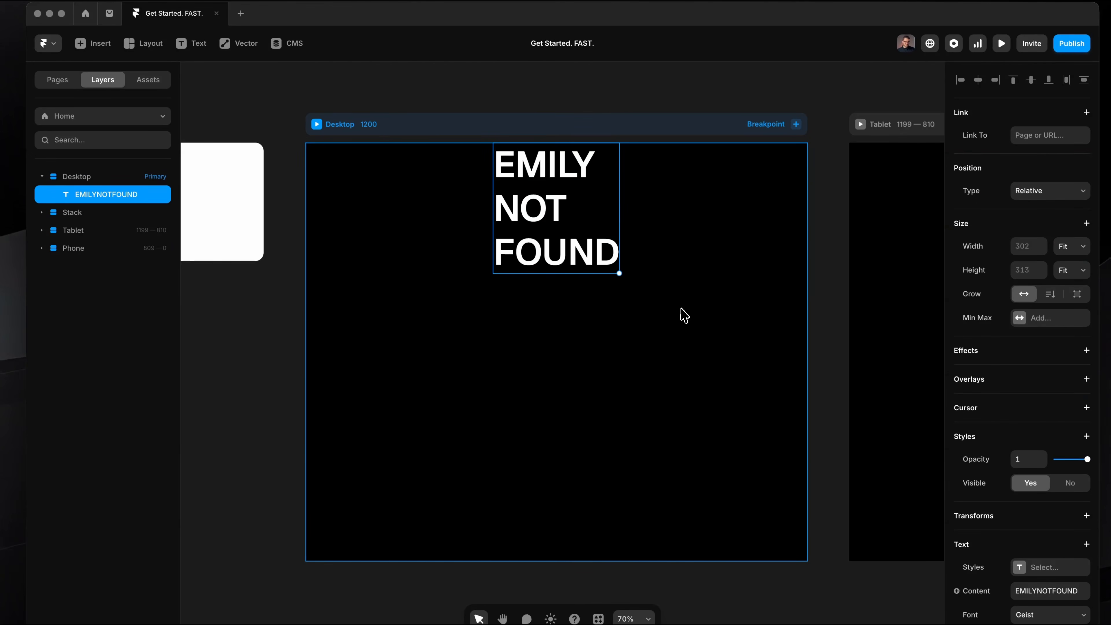
Set the Desktop stack's direction to horizontal and its distribution to Center.
left_click(584, 128)
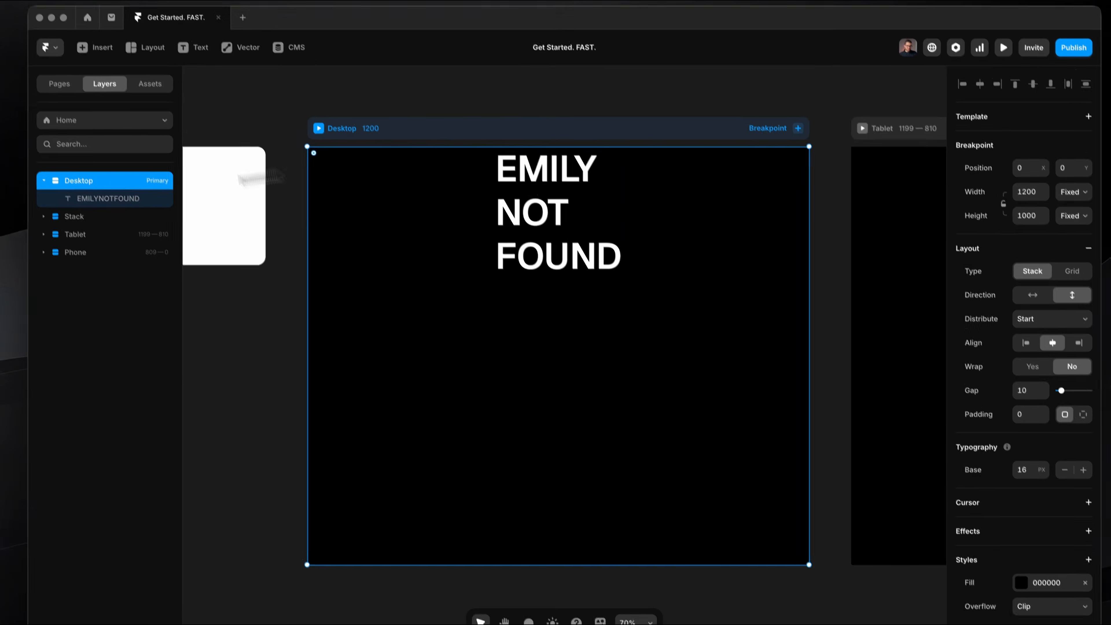
scroll(1031, 280, "down", 1)
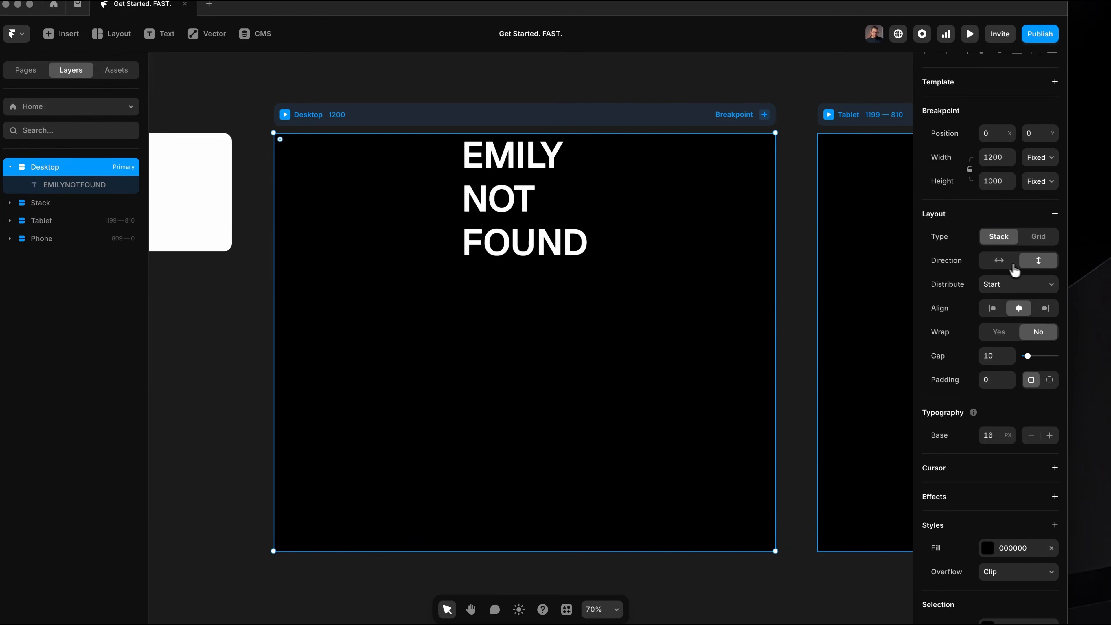
left_click(1006, 262)
left_click(999, 298)
Compare the top, center and bottom alignments of the Desktop stack, settle on center, and select the text.
left_click(992, 308)
left_click(1018, 308)
left_click(1045, 308)
left_click(1019, 308)
left_click(993, 309)
left_click(1018, 309)
left_click(528, 354)
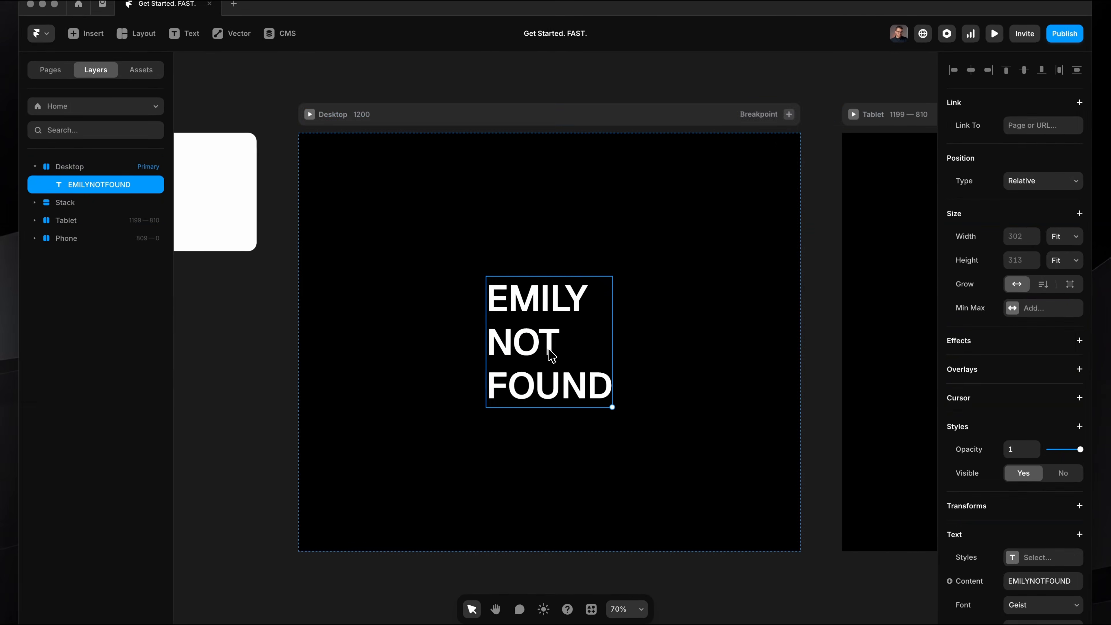
Hide Photo Booth, switch to the Arc browser and examine how the Emily Not Found hero section is structured.
key("super+Tab")
key("super+Tab")
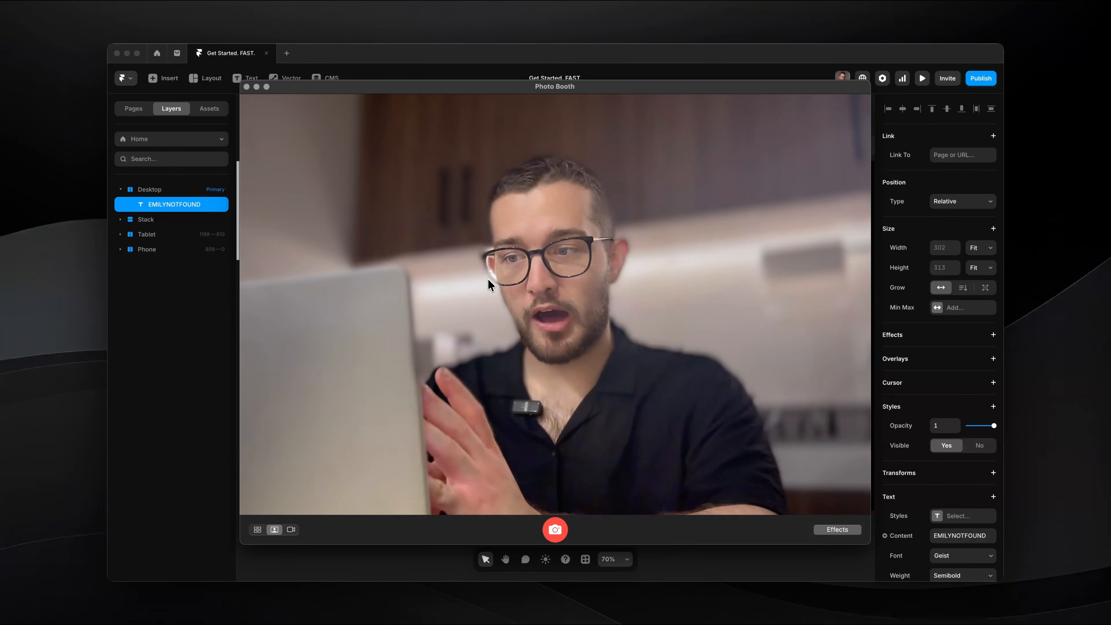
key("super+h")
key("super+Tab")
left_click(561, 296)
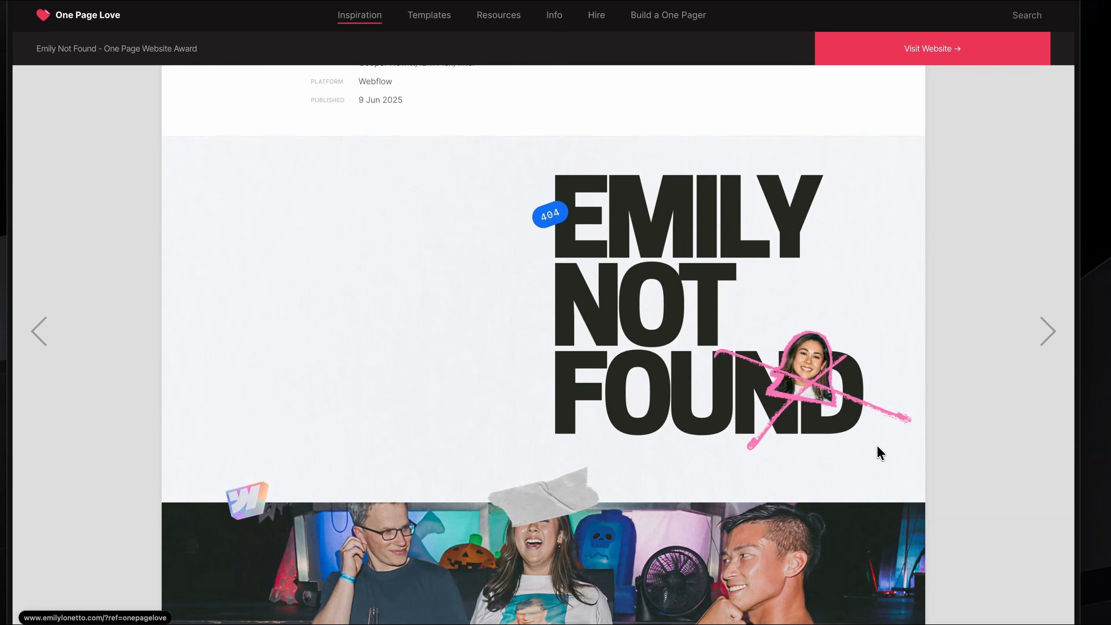
scroll(830, 459, "down", 2)
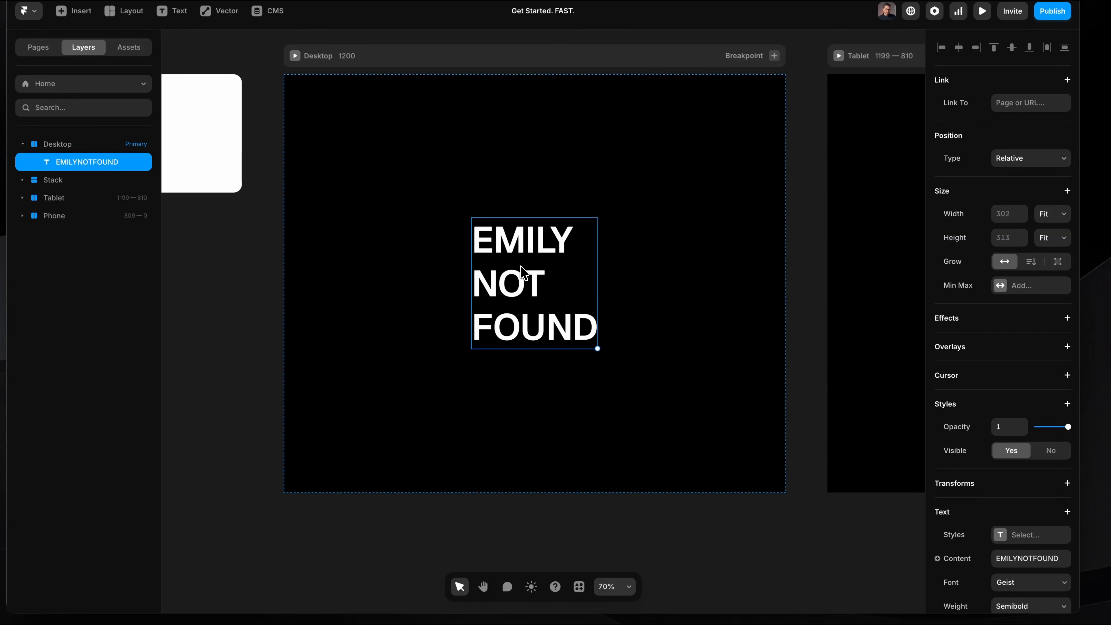
Wrap the EMILY NOT FOUND text in a new stack inside Desktop and rename that stack Hero.
right_click(524, 273)
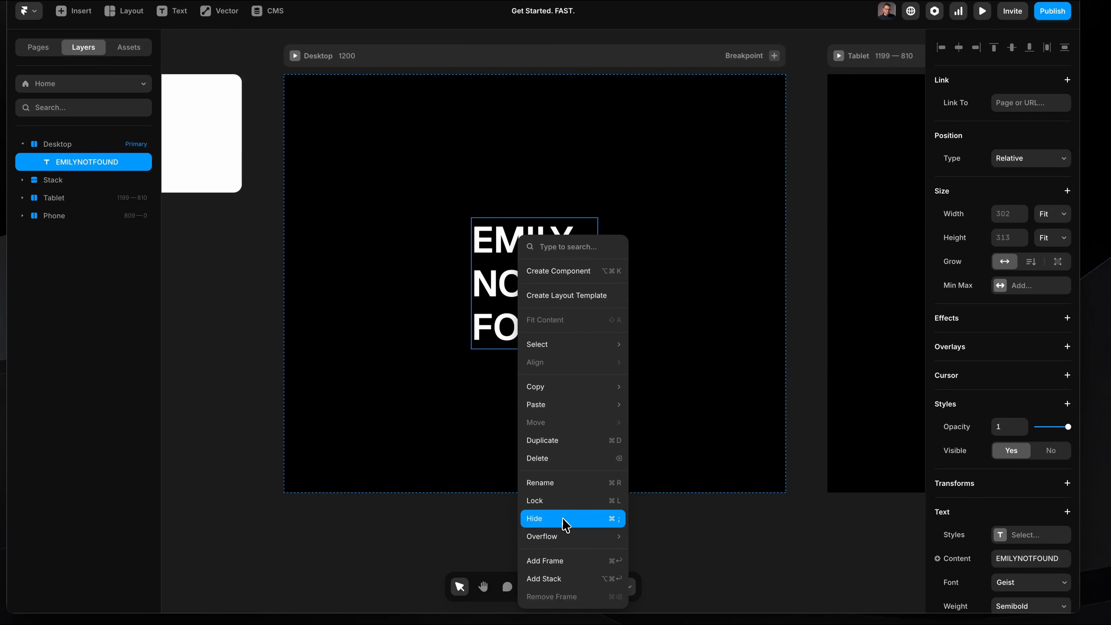
left_click(570, 582)
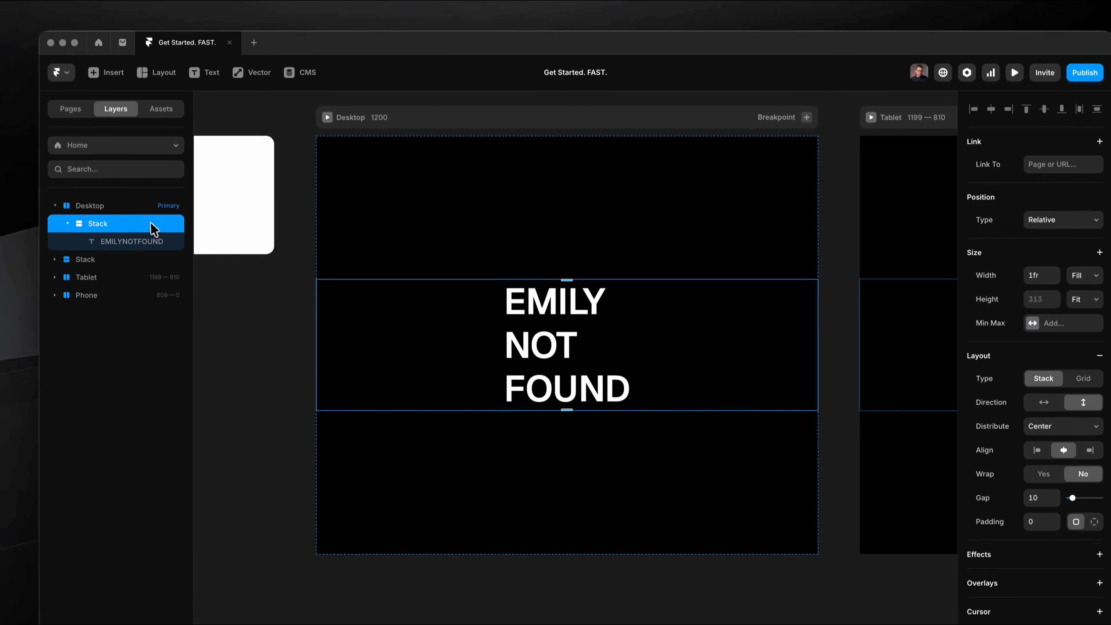
left_click(142, 214)
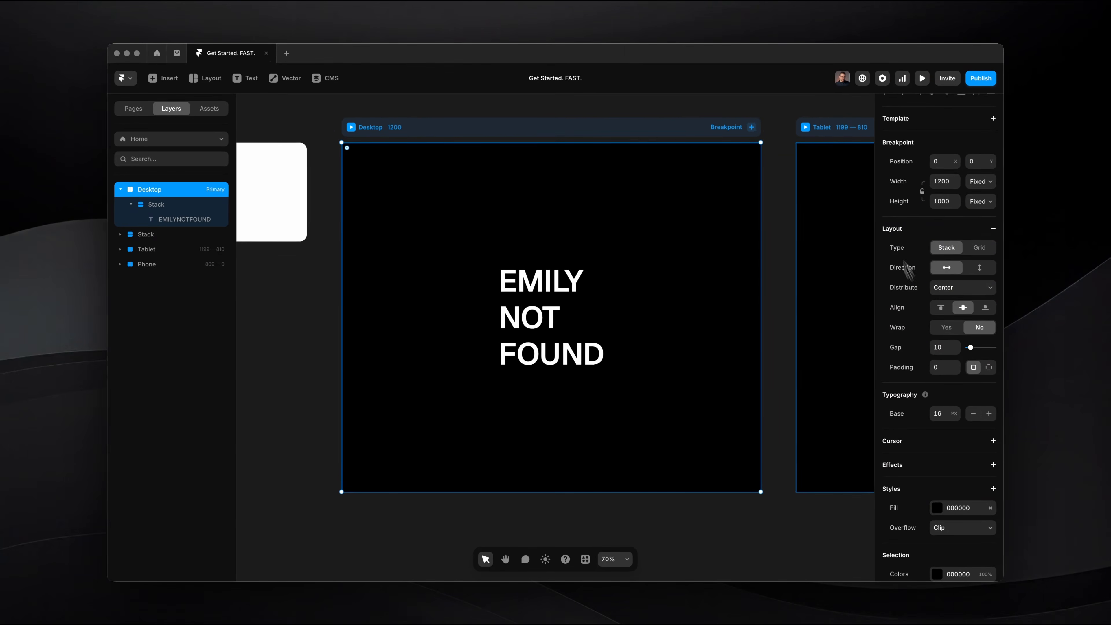
left_click(181, 201)
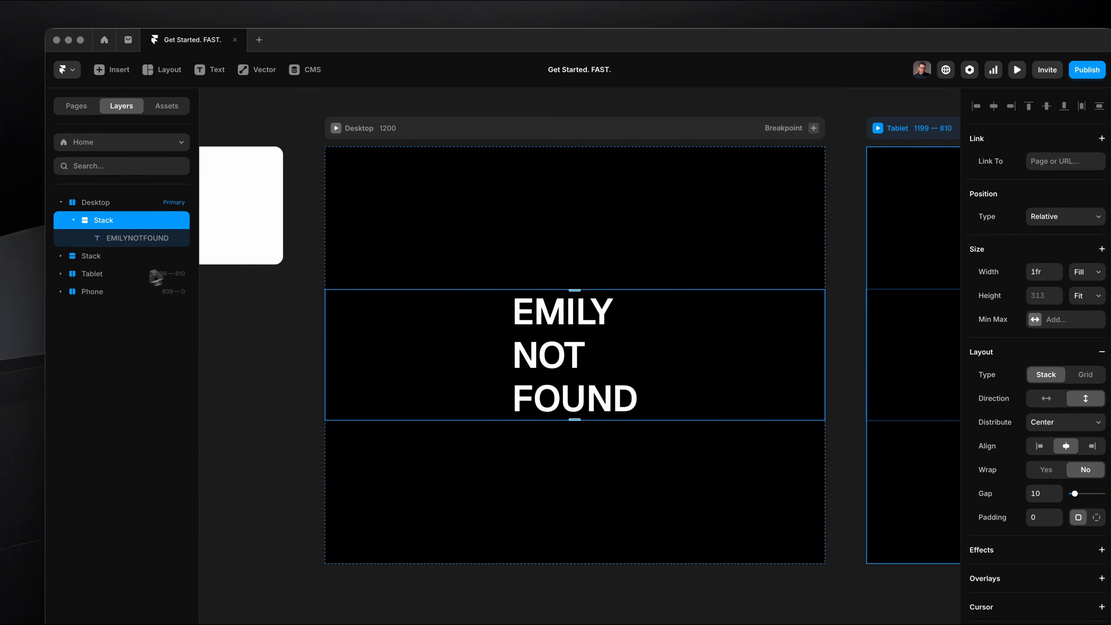
left_click(137, 245)
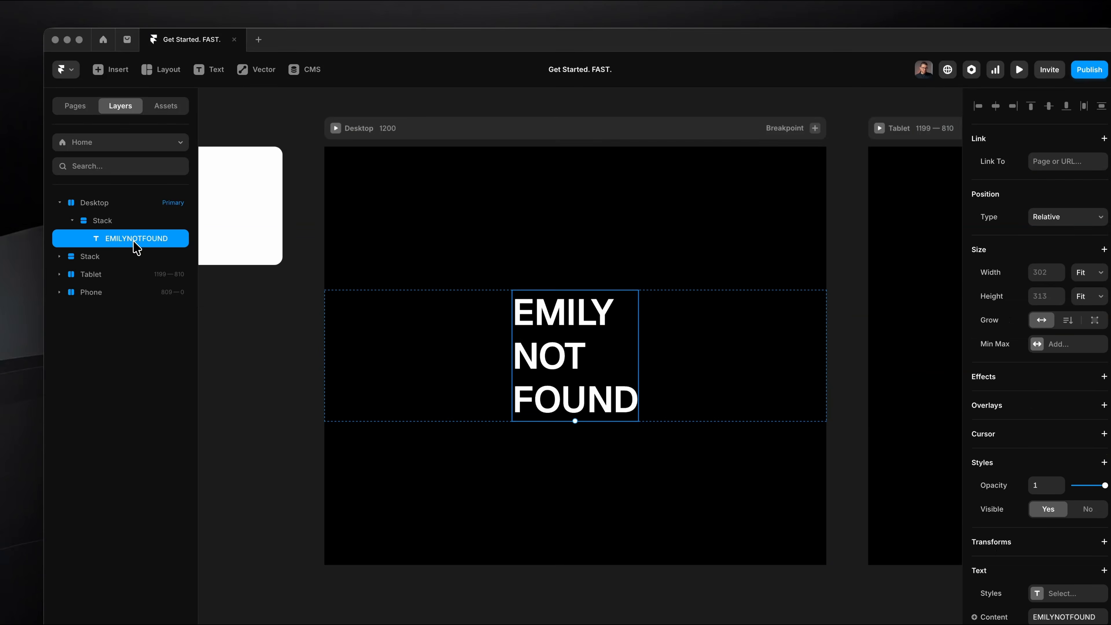
left_click(132, 224)
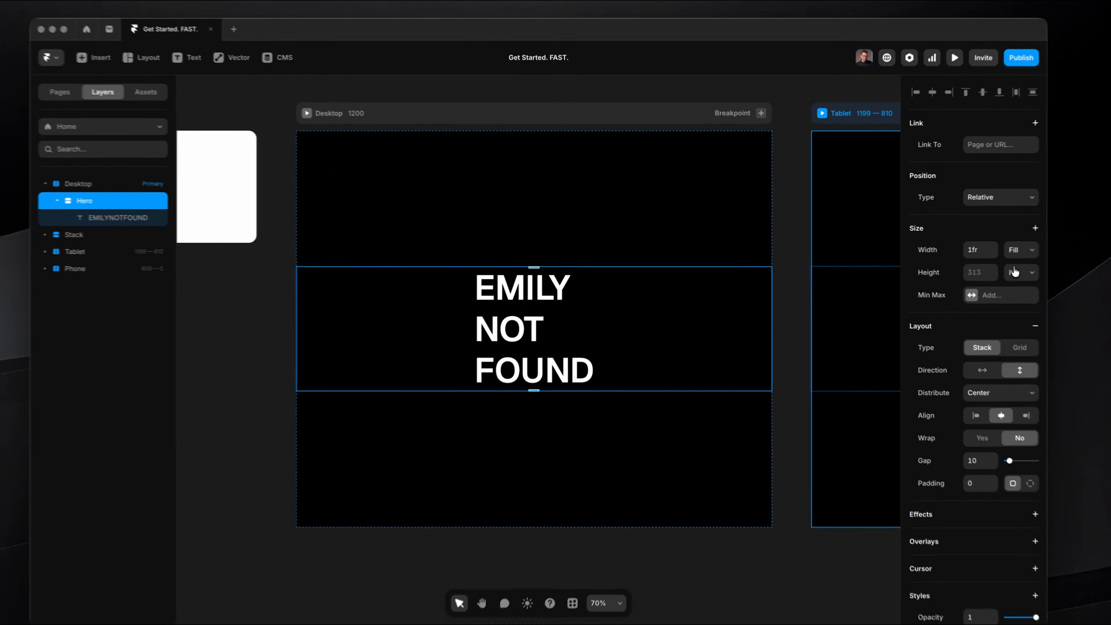
Change the Hero stack's height sizing to Viewport at 100vh.
left_click(980, 268)
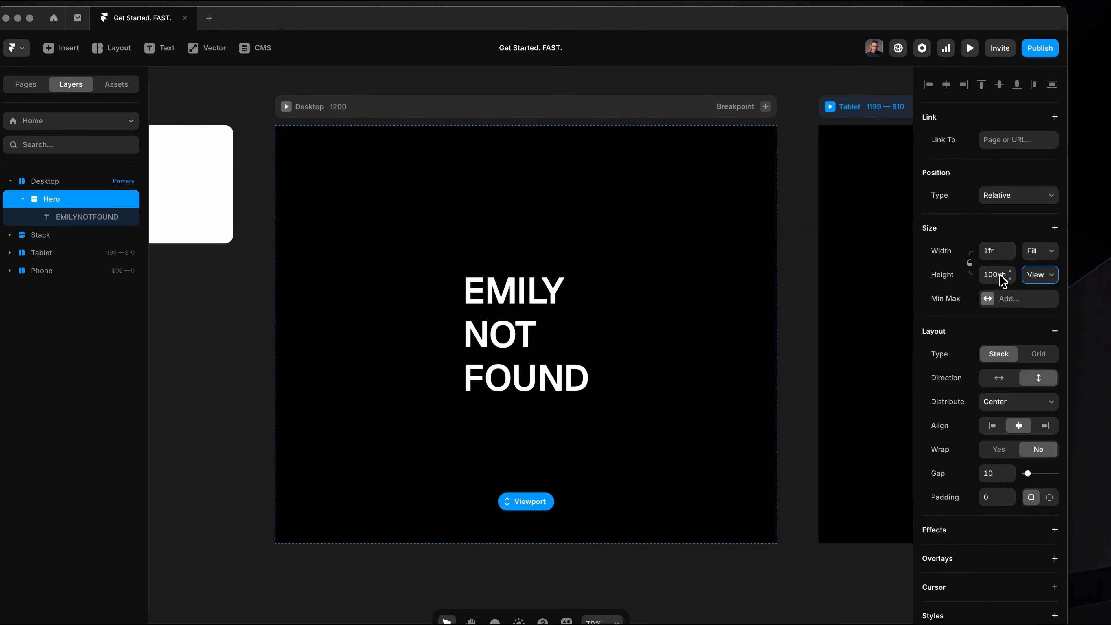
key("super+Tab")
key("super+Tab")
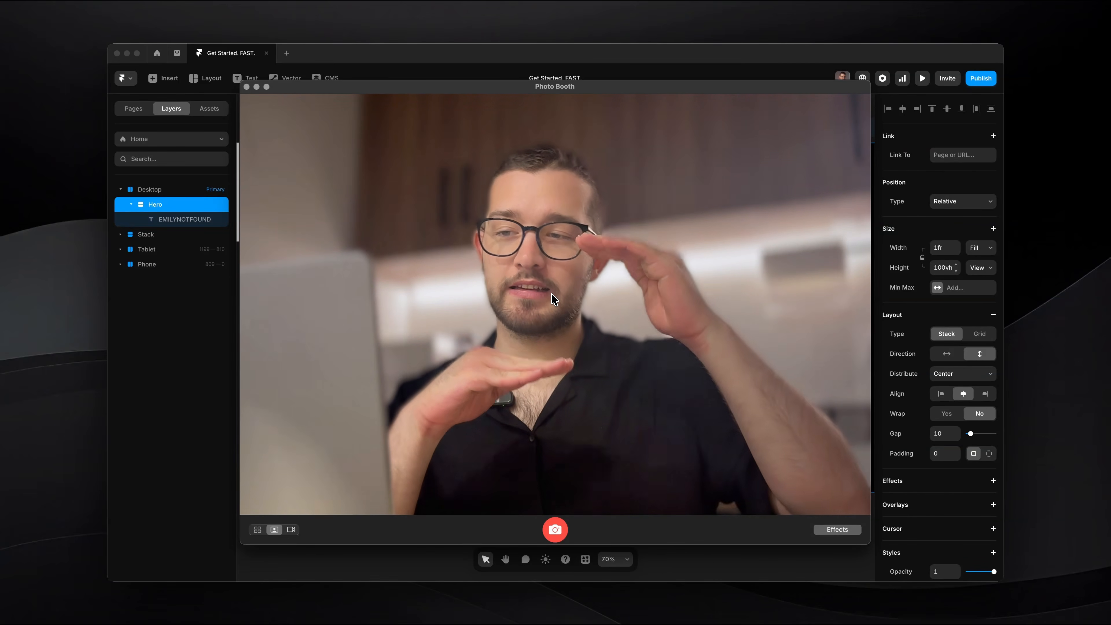
key("super+Tab")
Reduce the Hero stack's height to 60vh.
left_click(950, 268)
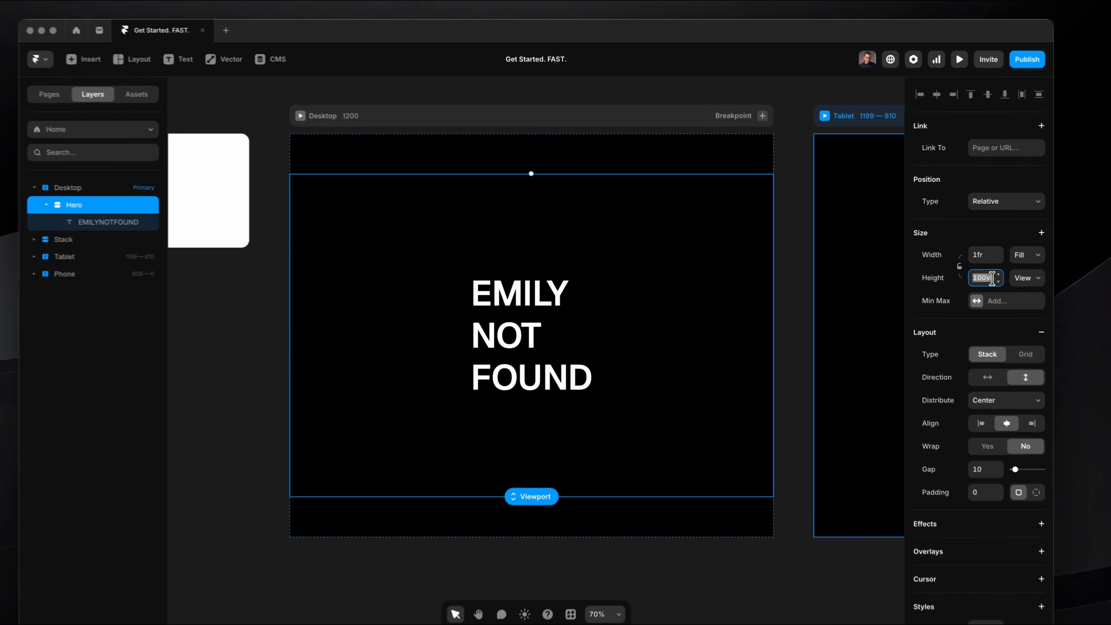
key("shift+Down")
key("shift+Down")
key("shift+Down")
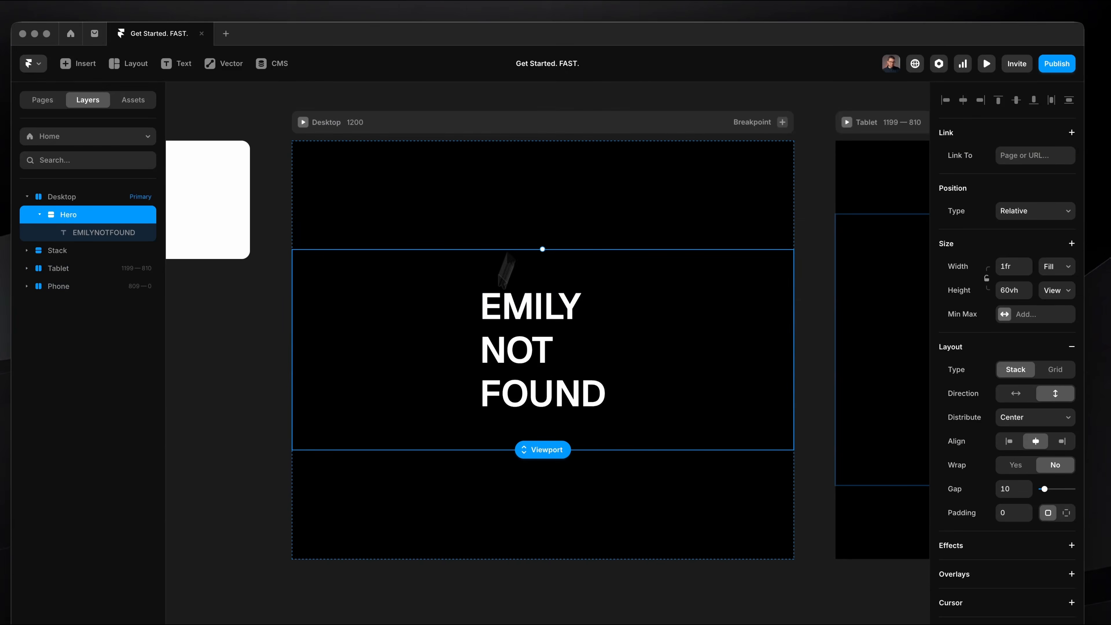
Set the Desktop frame's stack layout to vertical direction with its content distributed from the start.
left_click_drag(442, 397, 445, 220)
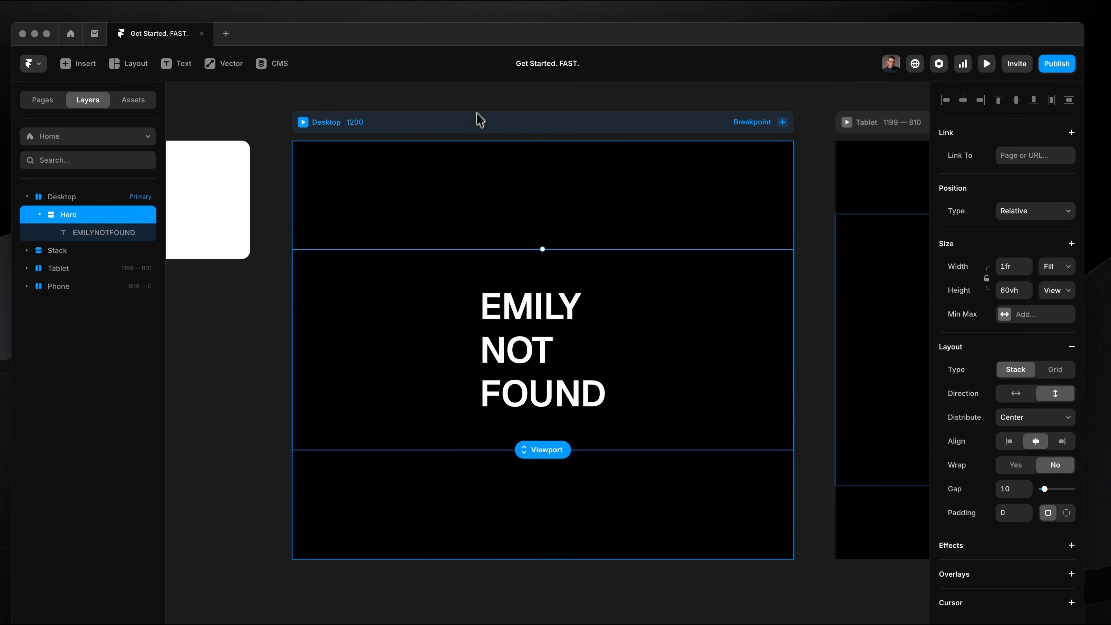
left_click(472, 124)
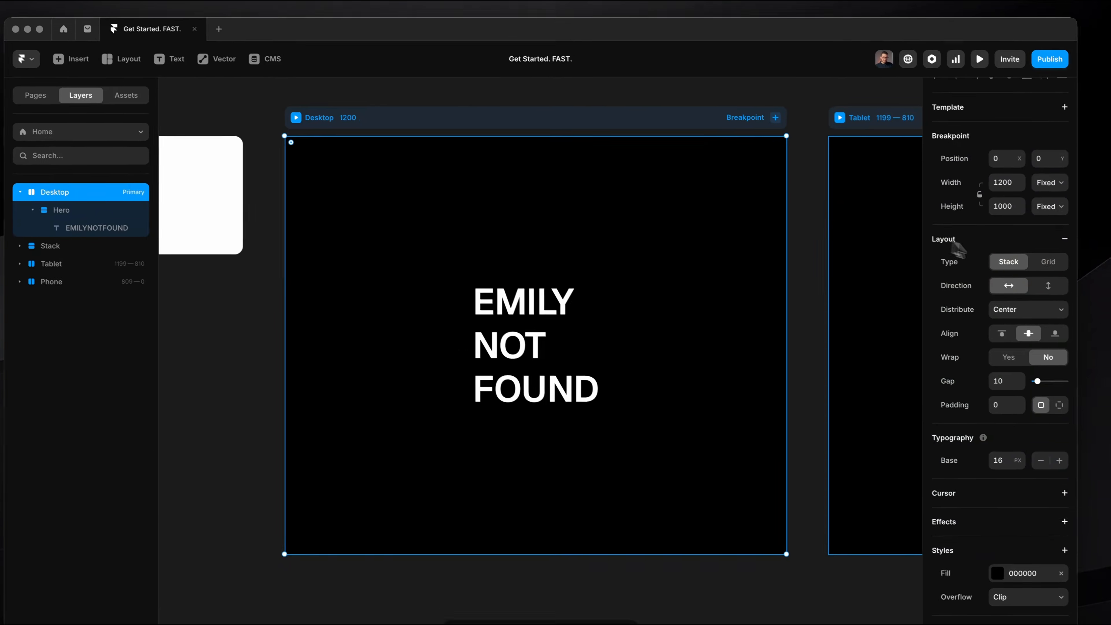
left_click(1055, 291)
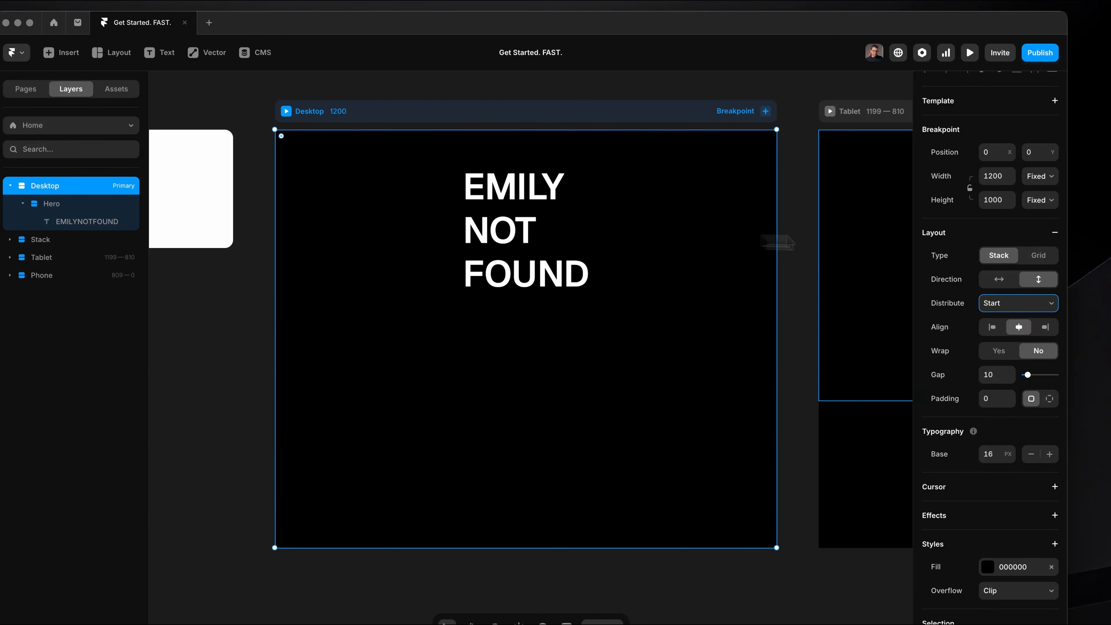
Wrap the EMILY NOT FOUND text in a new stack inside Hero and duplicate that inner stack.
left_click(753, 235)
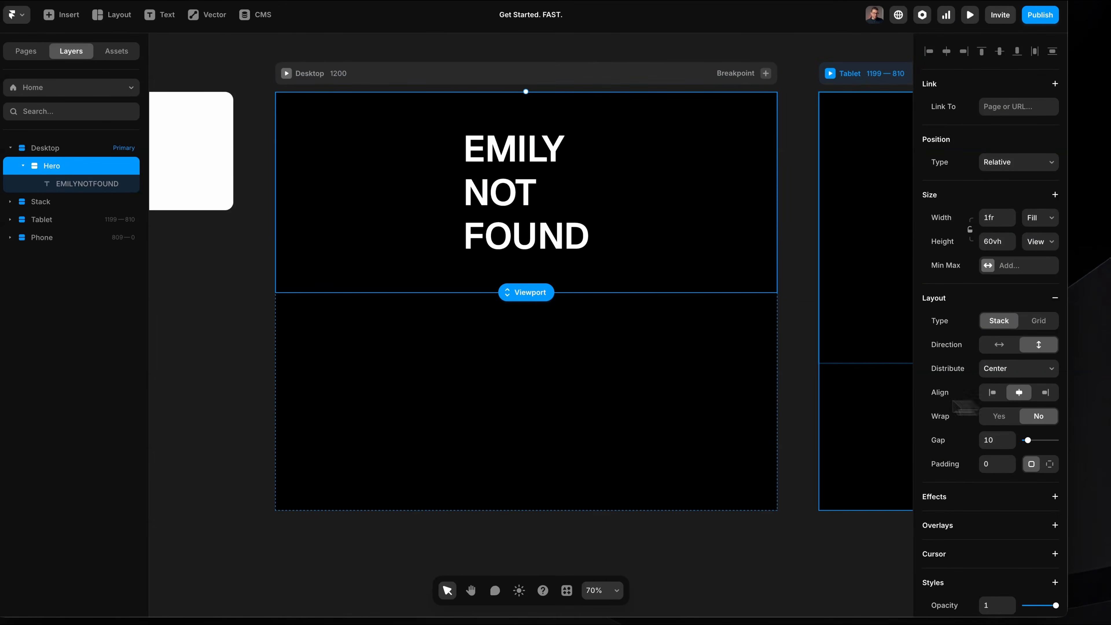
left_click(530, 199)
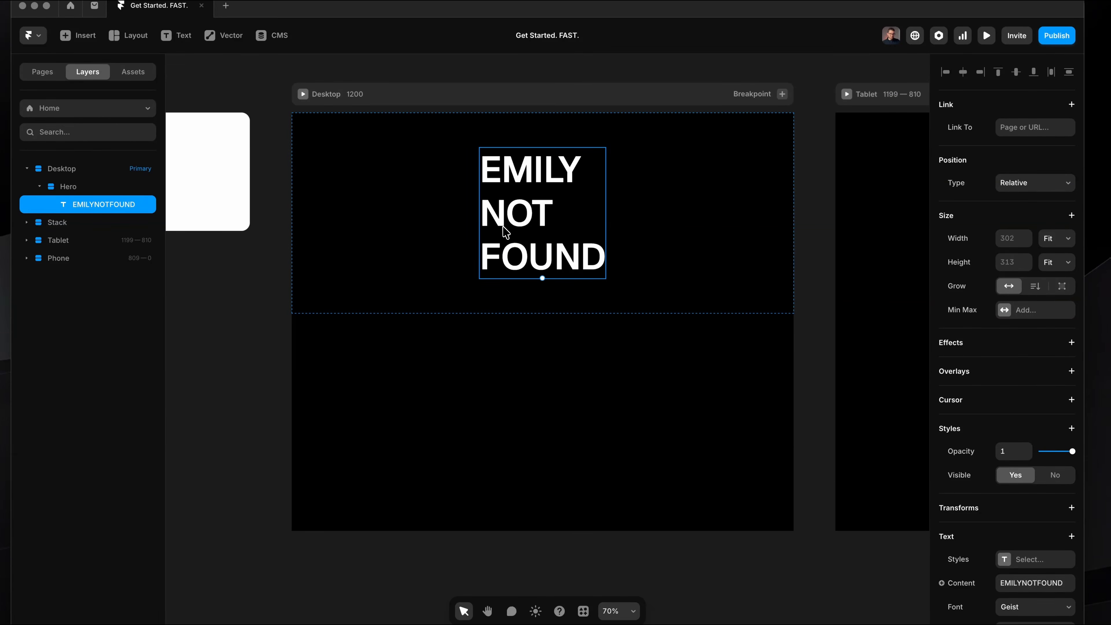
right_click(505, 194)
left_click(541, 523)
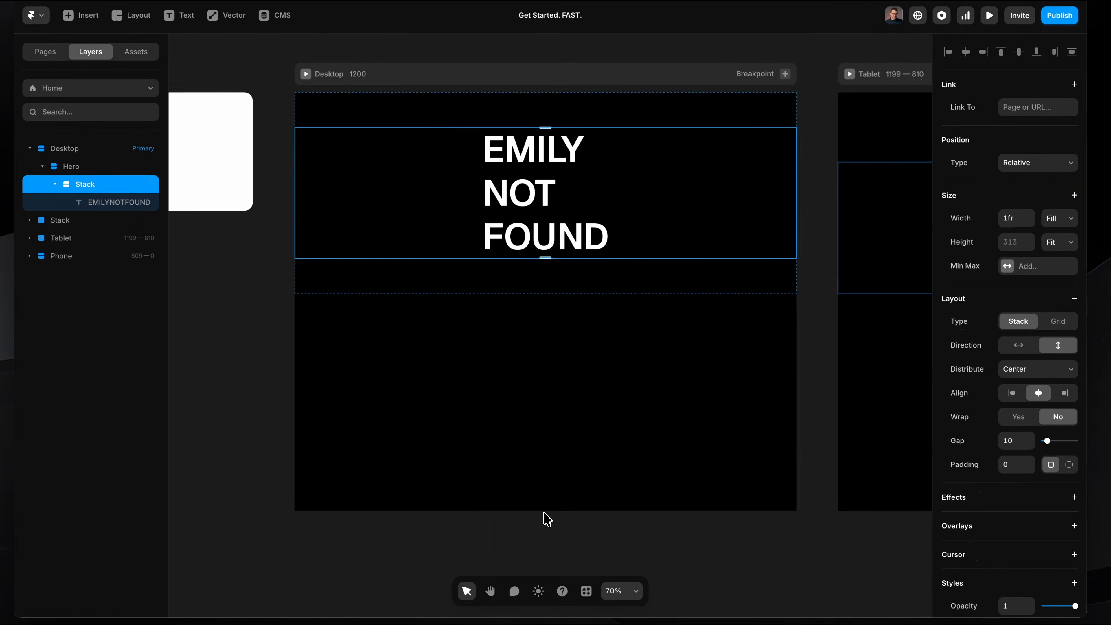
right_click(493, 212)
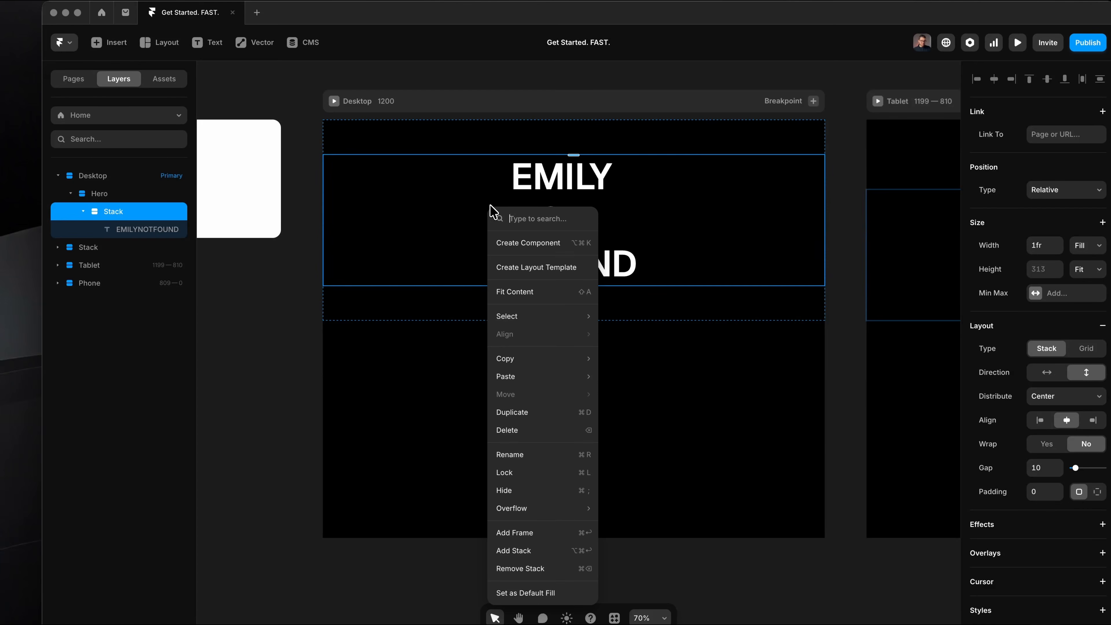
left_click(512, 412)
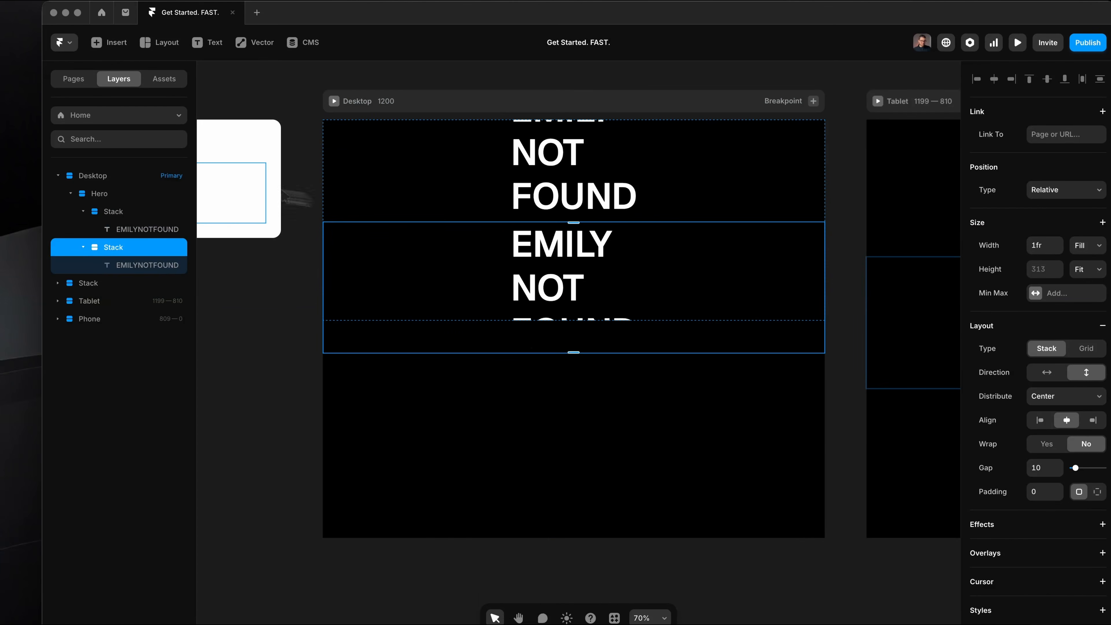
Set the Hero stack's direction to horizontal, placing its two inner stacks side by side.
left_click(131, 193)
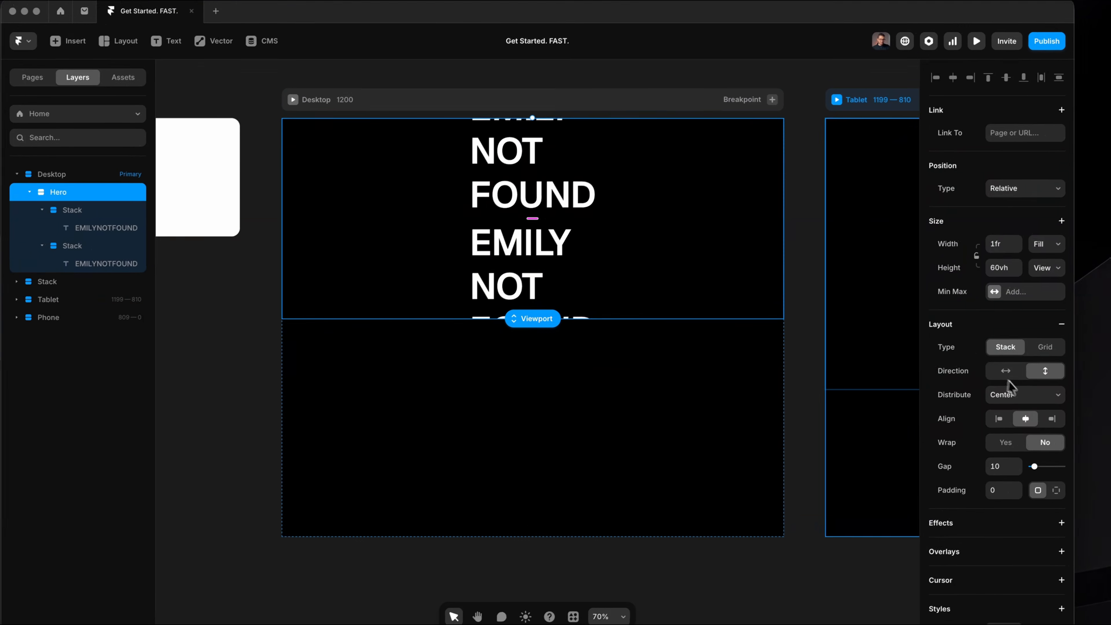
left_click(1007, 371)
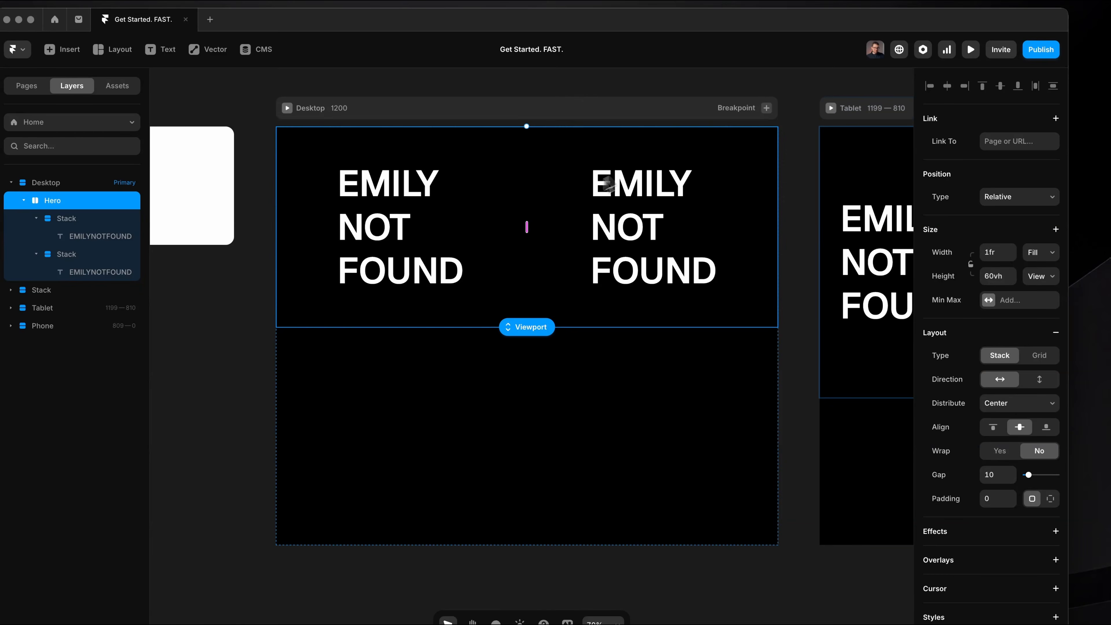
left_click(581, 196)
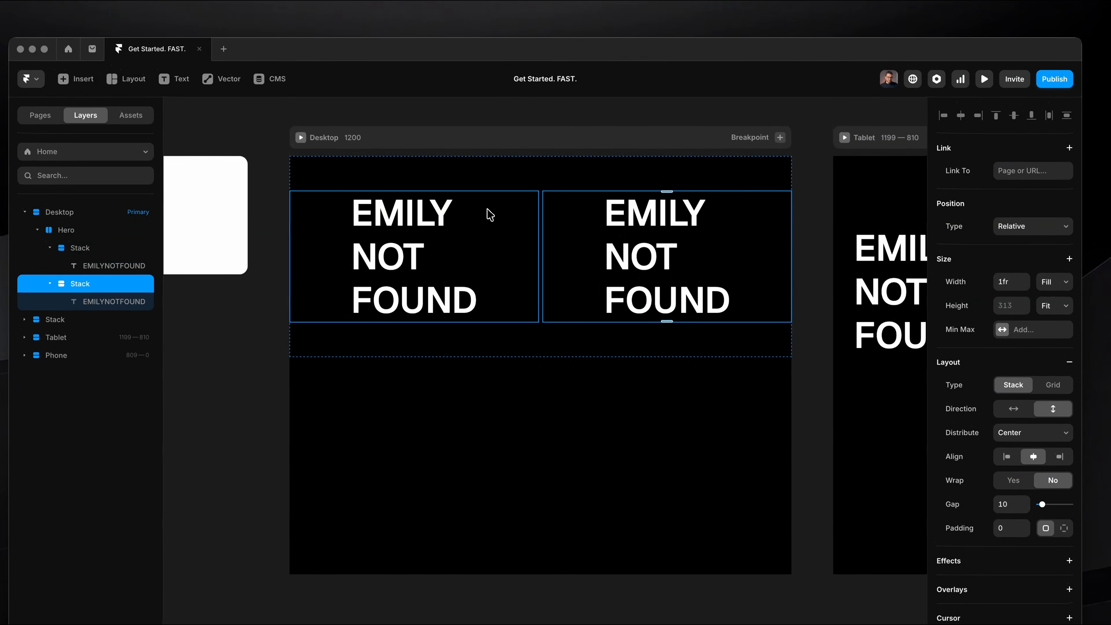
Delete the EMILY NOT FOUND text from the first inner stack of Hero, leaving that stack empty.
left_click(477, 186)
left_click(444, 223)
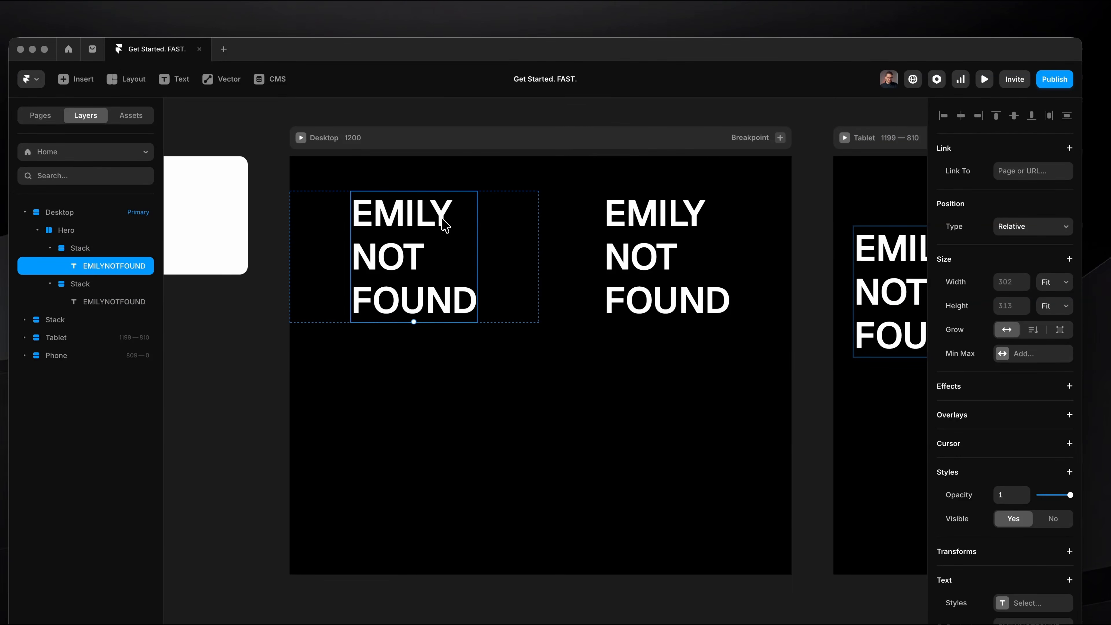
key("Delete")
Set the width of the EMILY NOT FOUND text in Hero's second inner stack to Fill.
left_click(686, 226)
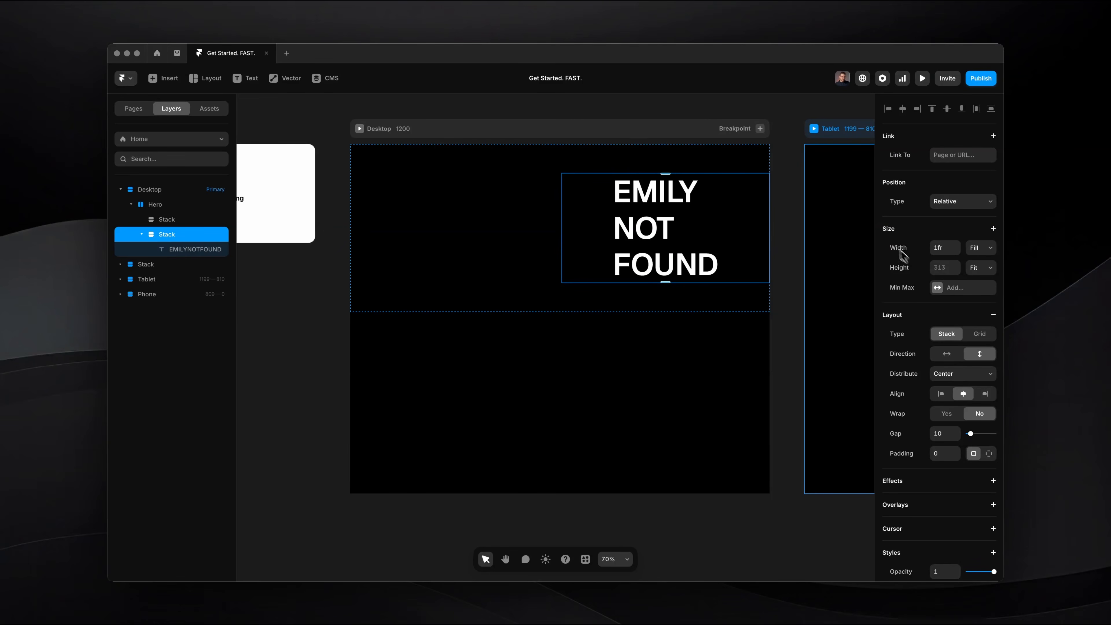
left_click(979, 248)
left_click(975, 248)
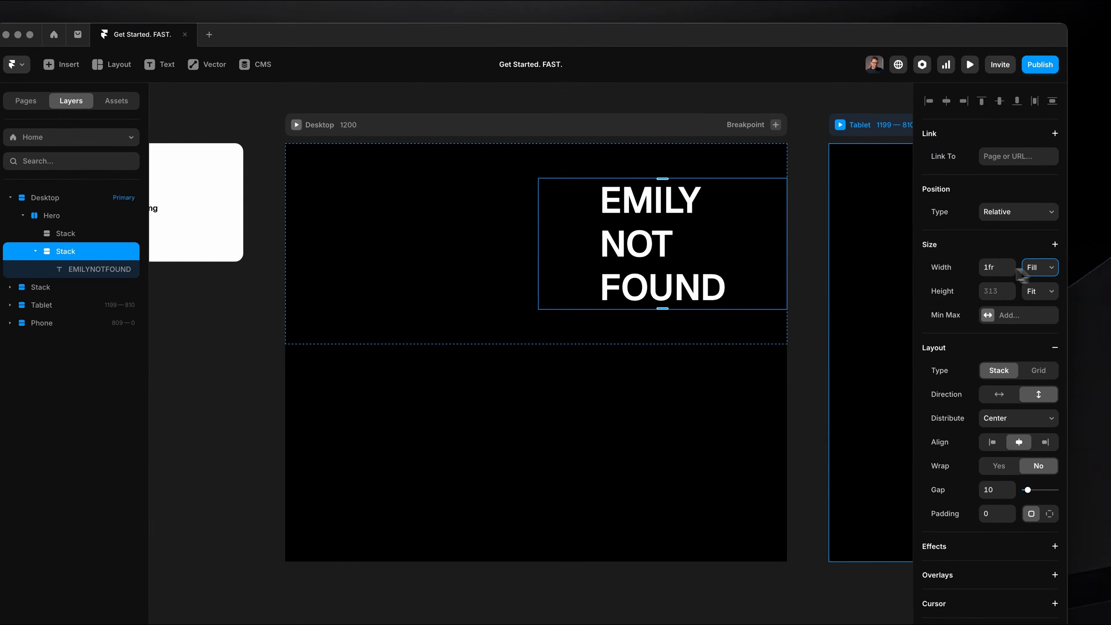
left_click_drag(538, 176, 763, 318)
left_click(675, 250)
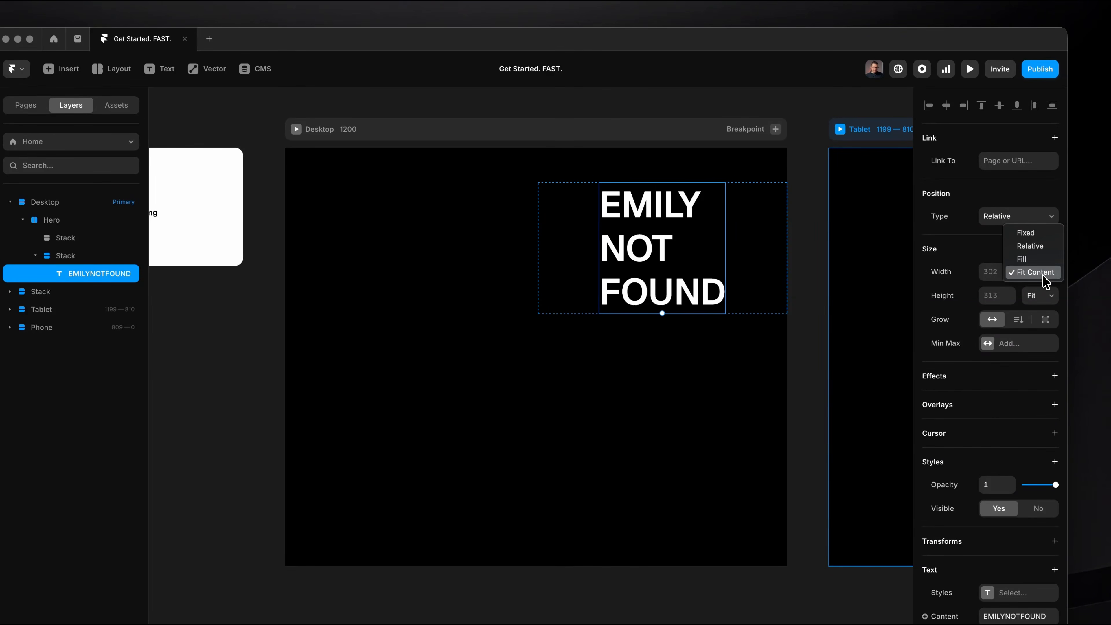
left_click(1033, 259)
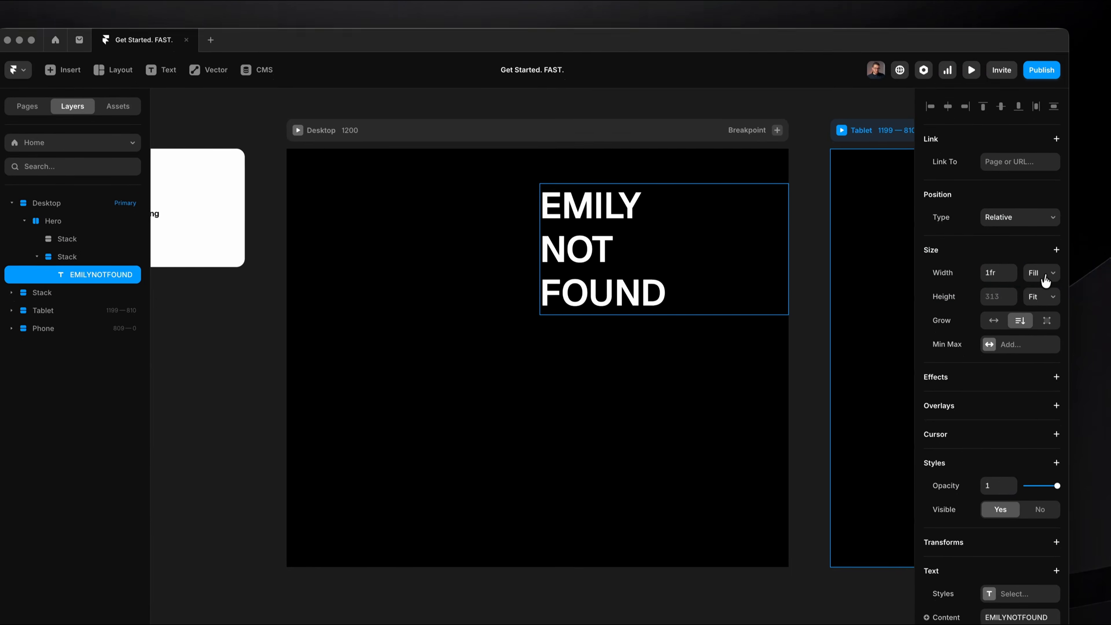
left_click(1044, 285)
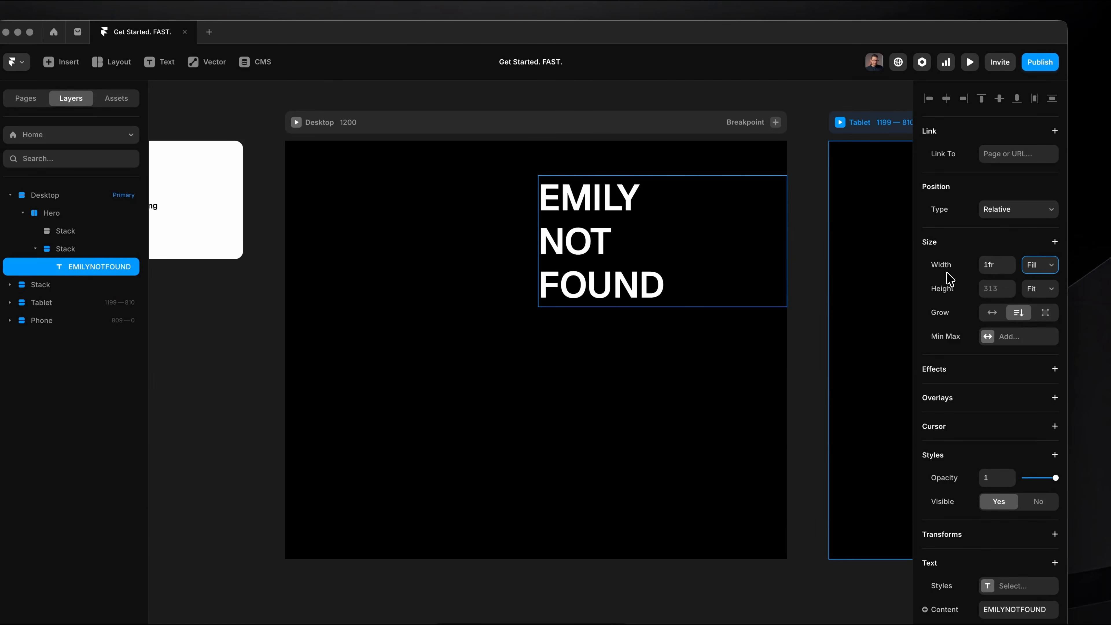
Increase the EMILY NOT FOUND text's font size to 117 px.
left_click(66, 249)
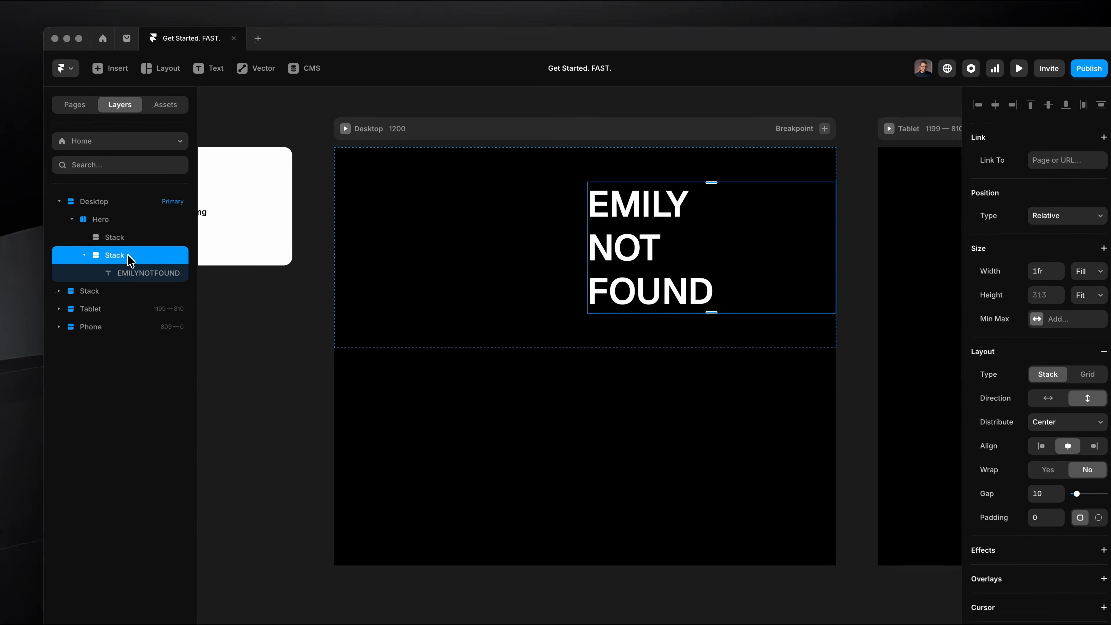
scroll(998, 342, "down", 3)
left_click(590, 268)
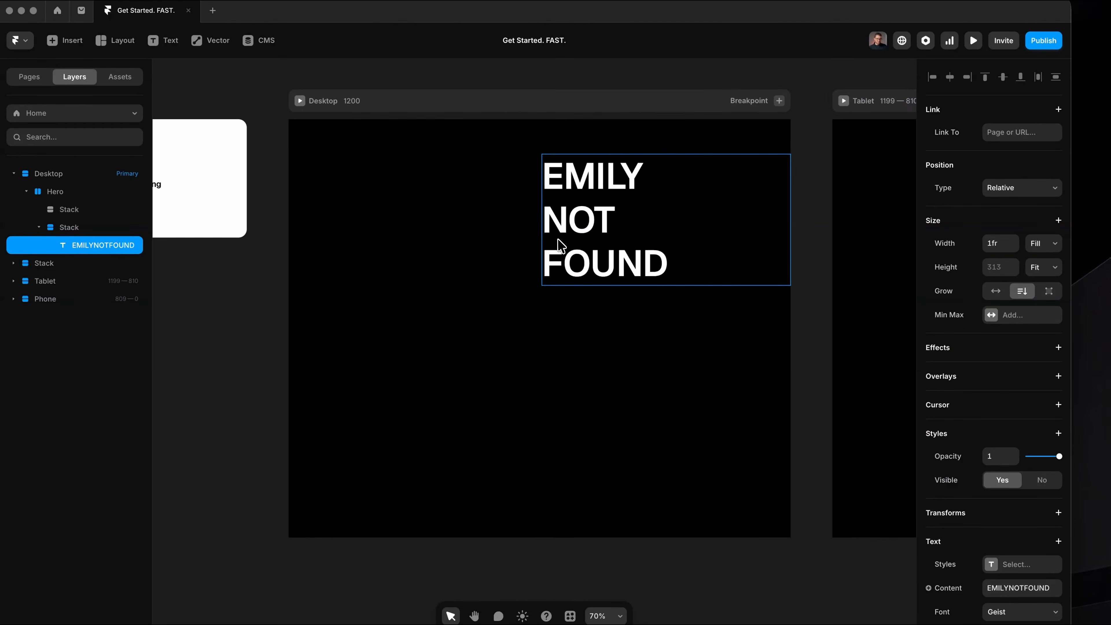
scroll(589, 260, "up", 2)
scroll(561, 240, "up", 1)
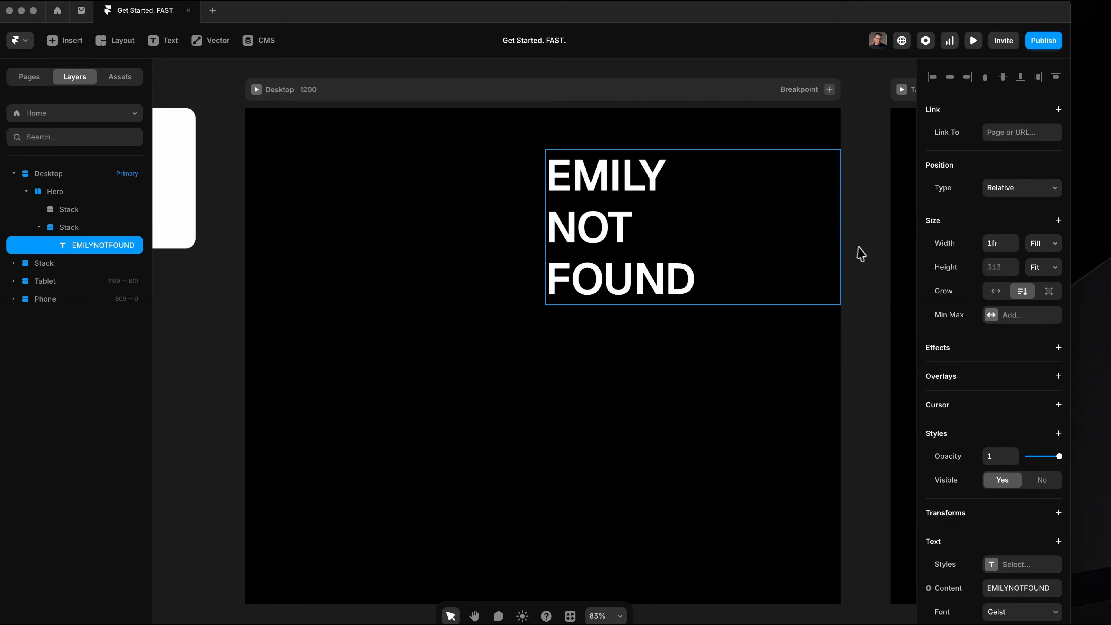
scroll(999, 431, "down", 7)
left_click(1002, 355)
key("shift+Up")
key("shift+Up")
key("shift+Up")
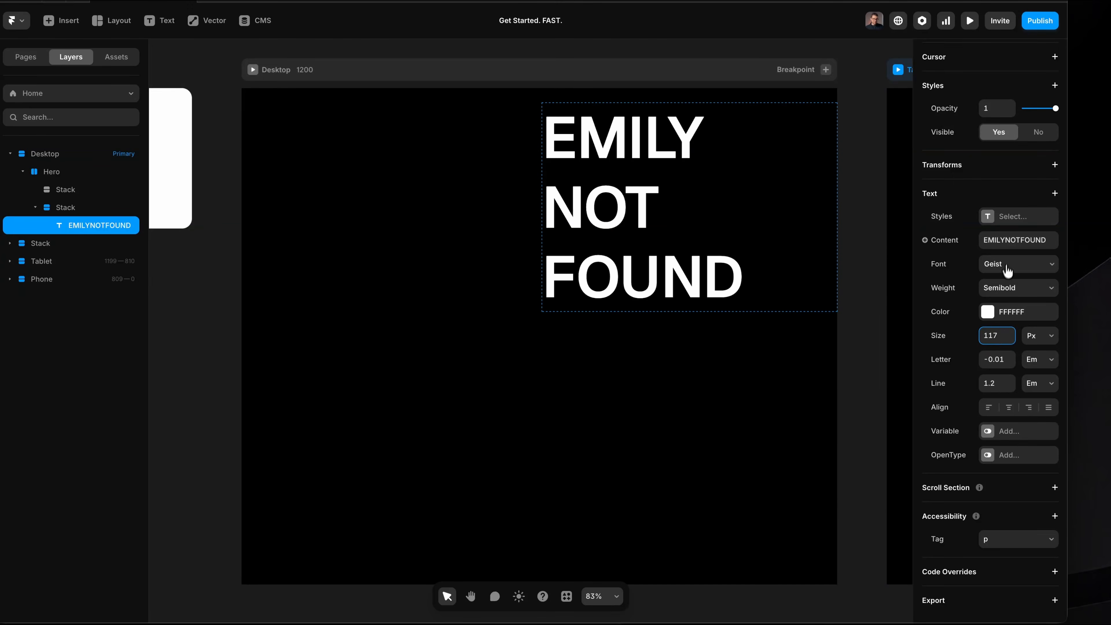
Change the EMILY NOT FOUND text's font to Rena and set its variable weight to 700.
left_click(999, 264)
type("rena")
key("Return")
left_click(997, 430)
left_click_drag(861, 465, 914, 493)
Set the EMILY NOT FOUND text's line height to 0.9 em and its font size to 140 px.
left_click_drag(1010, 385, 1010, 397)
left_click_drag(1010, 333, 1011, 317)
left_click(802, 385)
left_click(852, 345)
scroll(600, 276, "down", 5, "super")
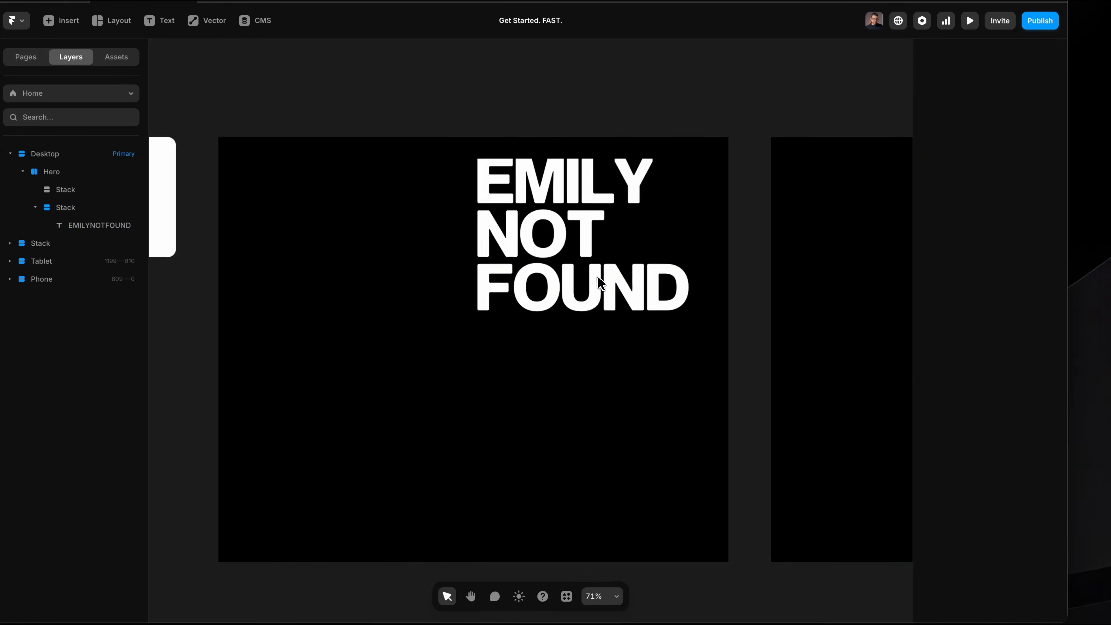
Preview the page and widen the preview to 1658 to examine how the heading responds to the screen width.
left_click(600, 276, "super")
scroll(600, 275, "up", 6, "super")
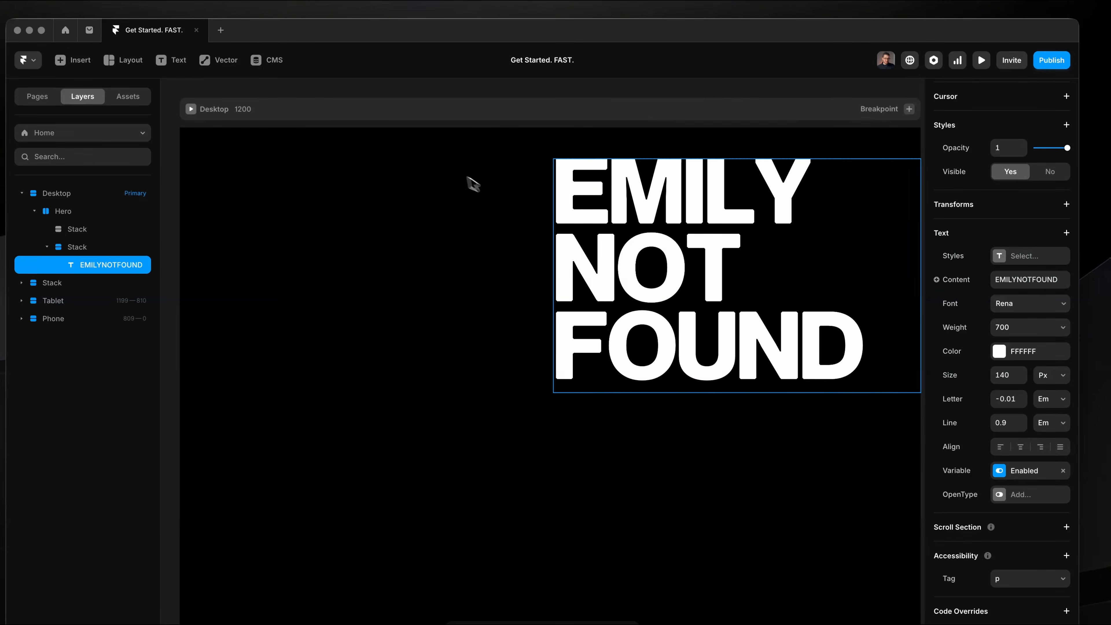
left_click(478, 186)
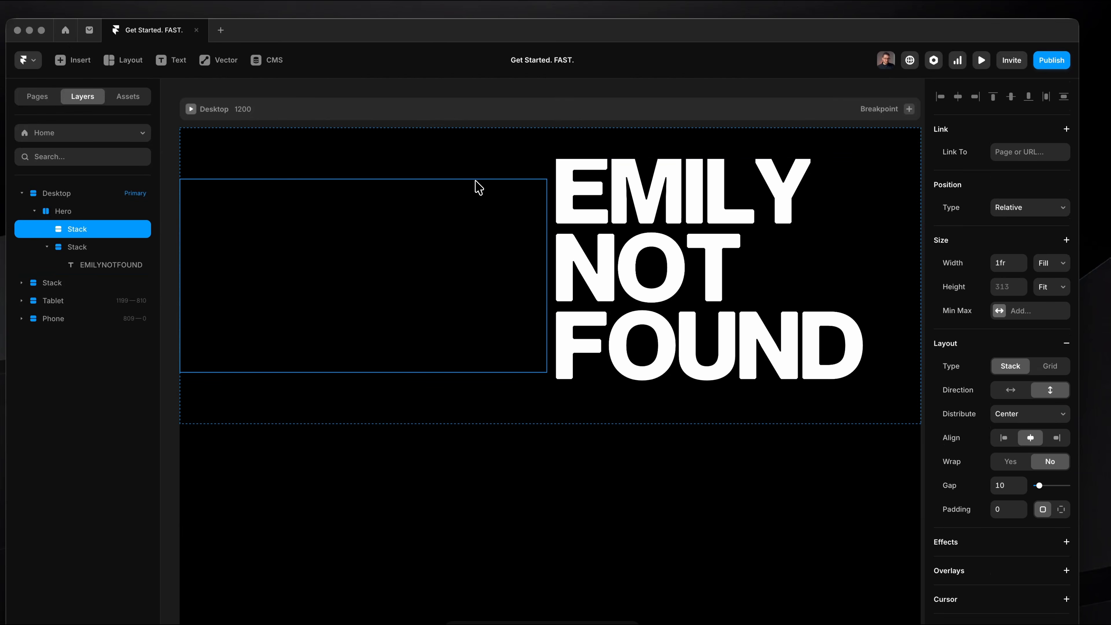
key("super+p")
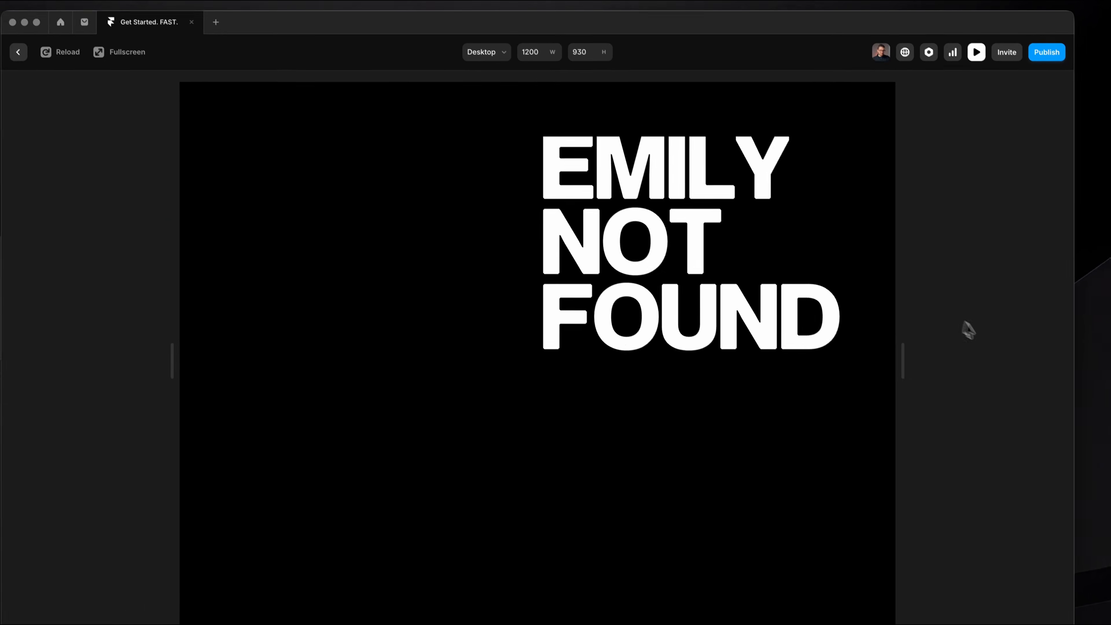
left_click_drag(915, 364, 1040, 331)
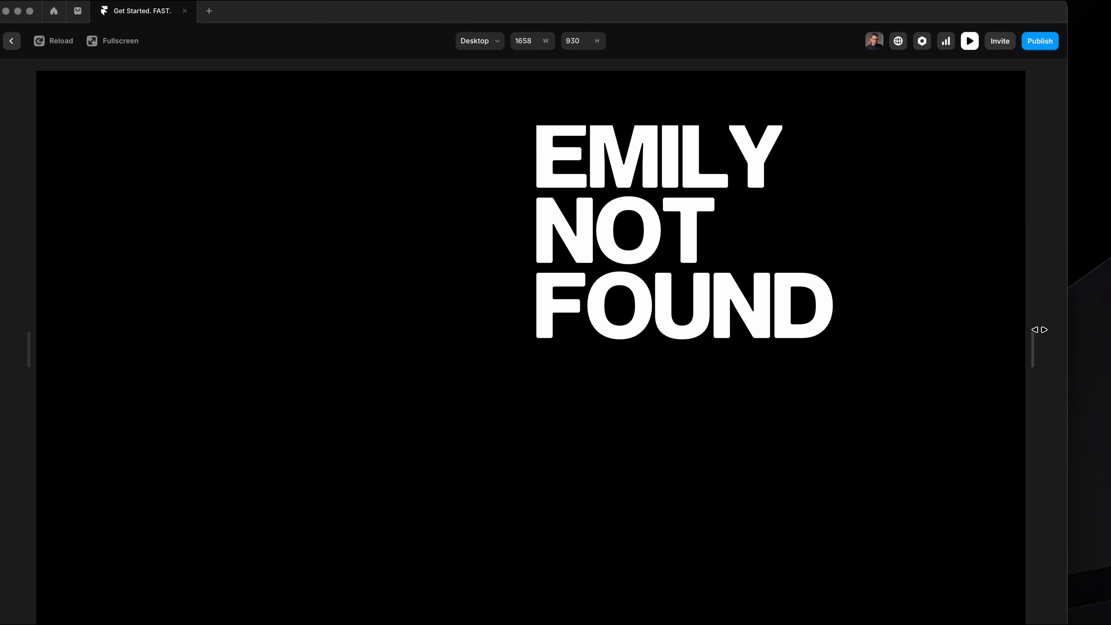
key("Escape")
Switch the EMILY NOT FOUND text's size unit from pixels to Fit.
left_click(766, 291)
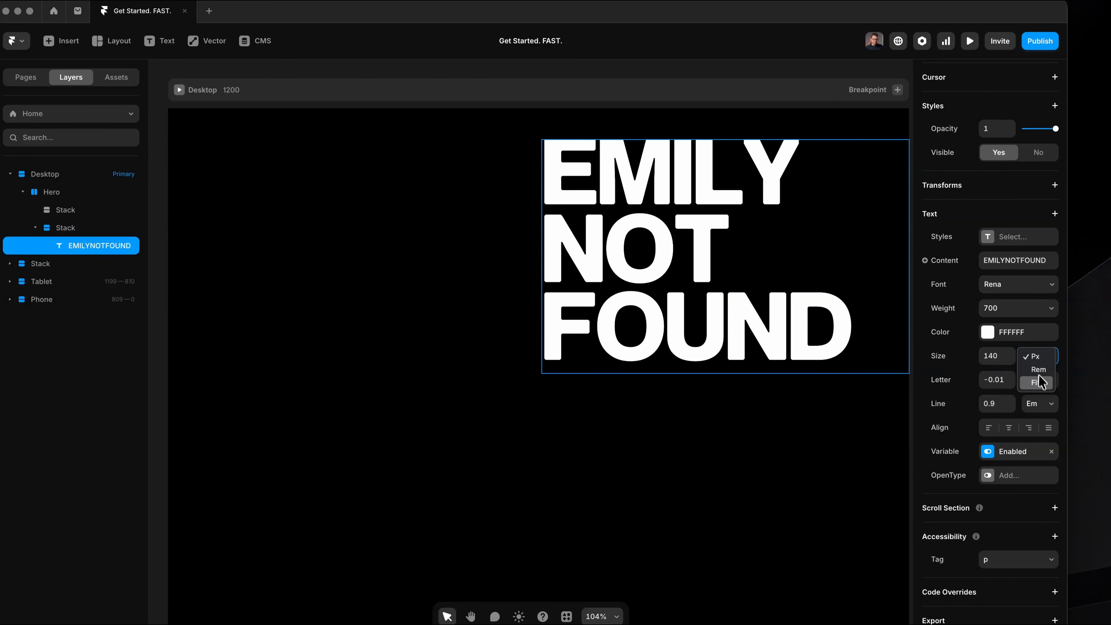
left_click(1041, 383)
scroll(640, 323, "down", 3)
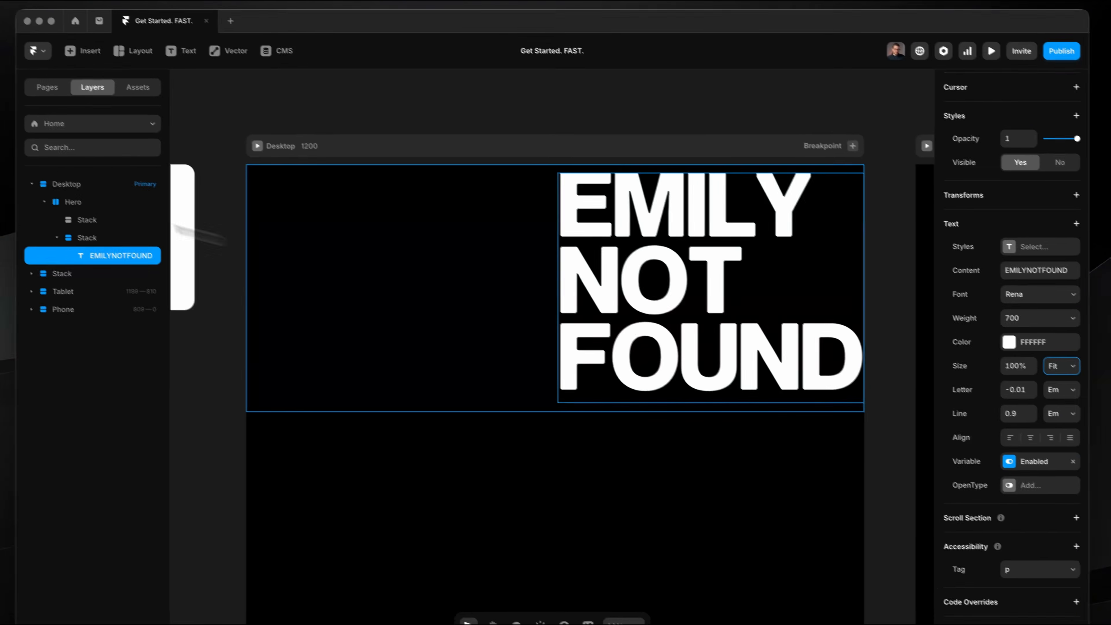
Rename the inner stack that holds the EMILY NOT FOUND text as Right.
left_click(105, 239)
double_click(106, 238)
type("Rig")
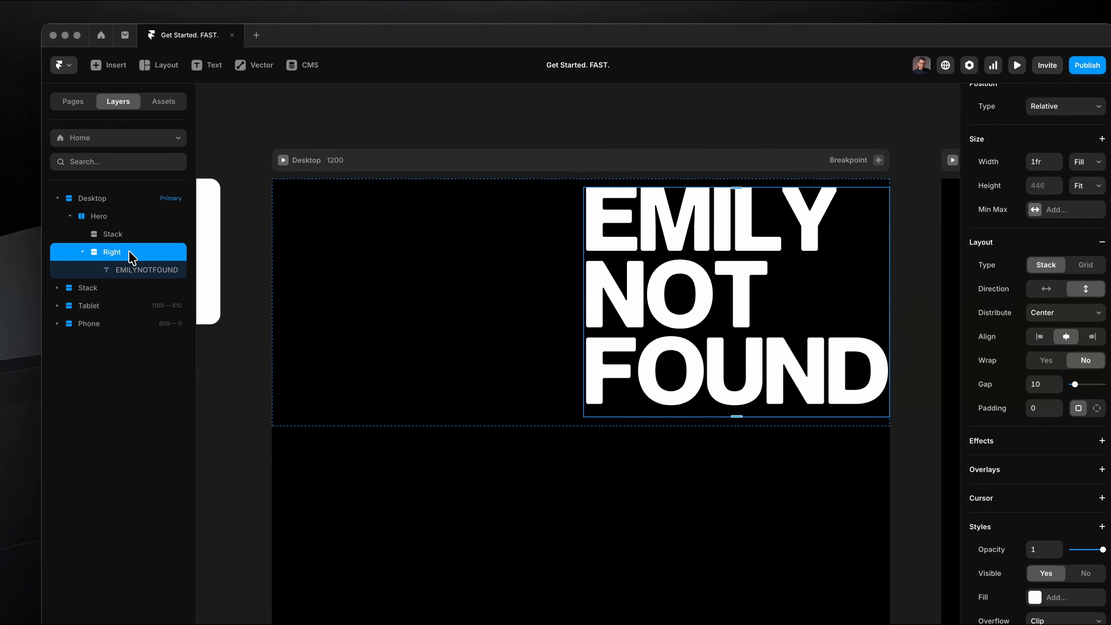
Preview the page and narrow the preview to examine the fitted heading's scaling and its spacing at the right edge.
key("super+p")
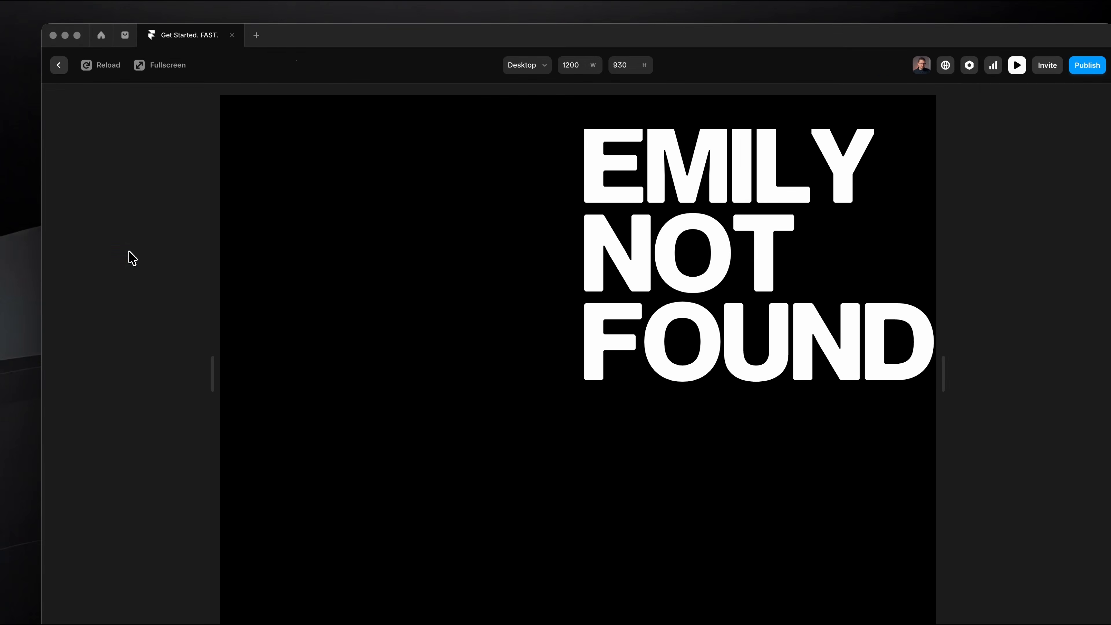
left_click_drag(903, 367, 737, 331)
key("super+p")
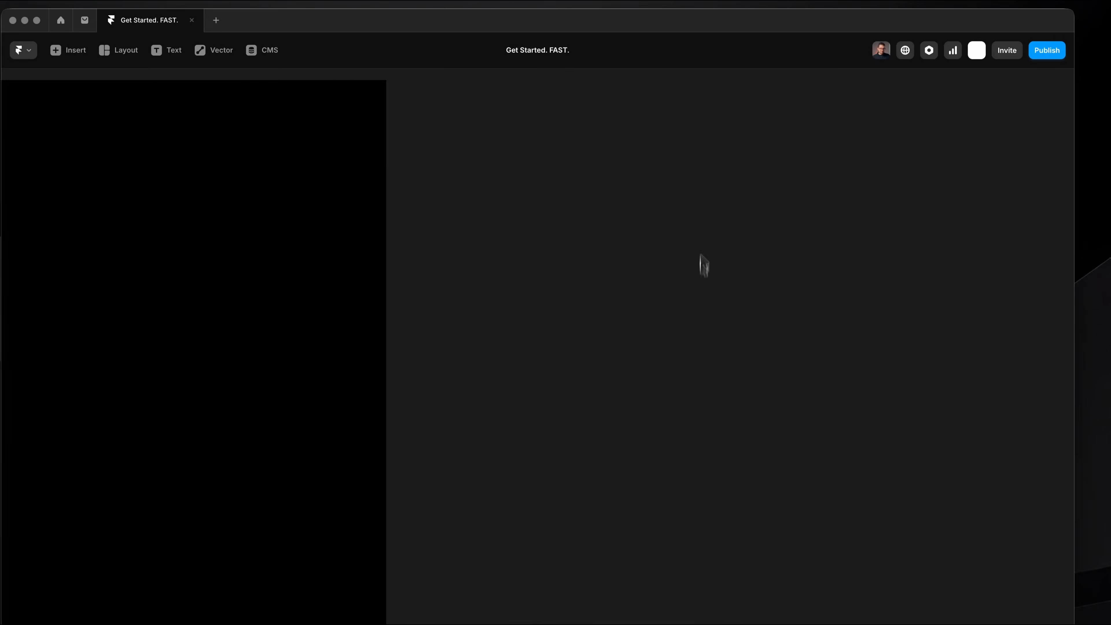
key("super+p")
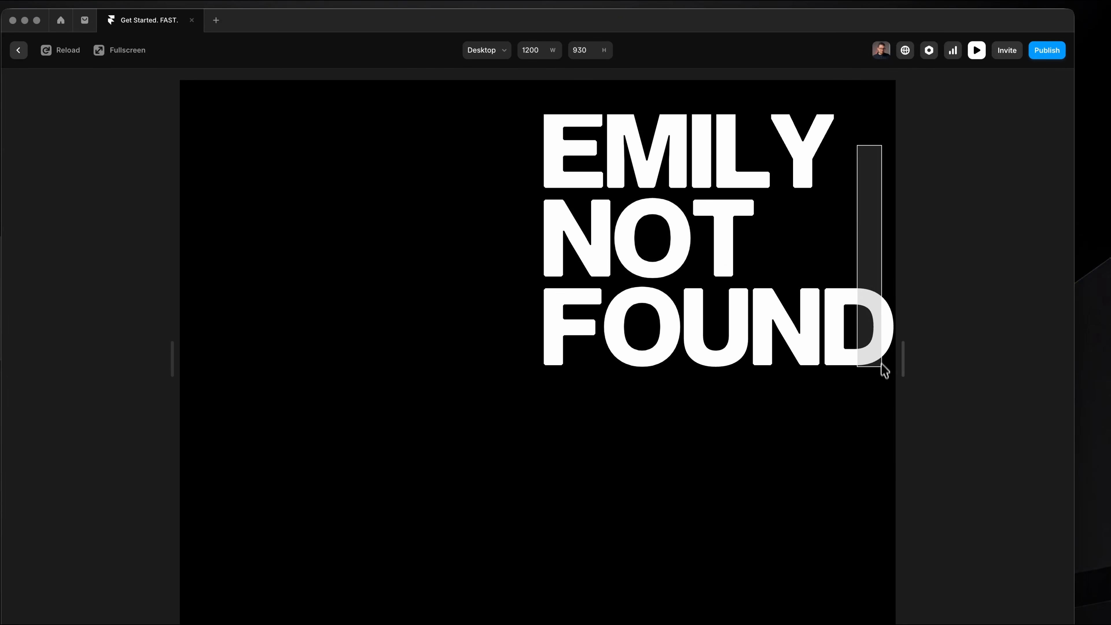
key("super+p")
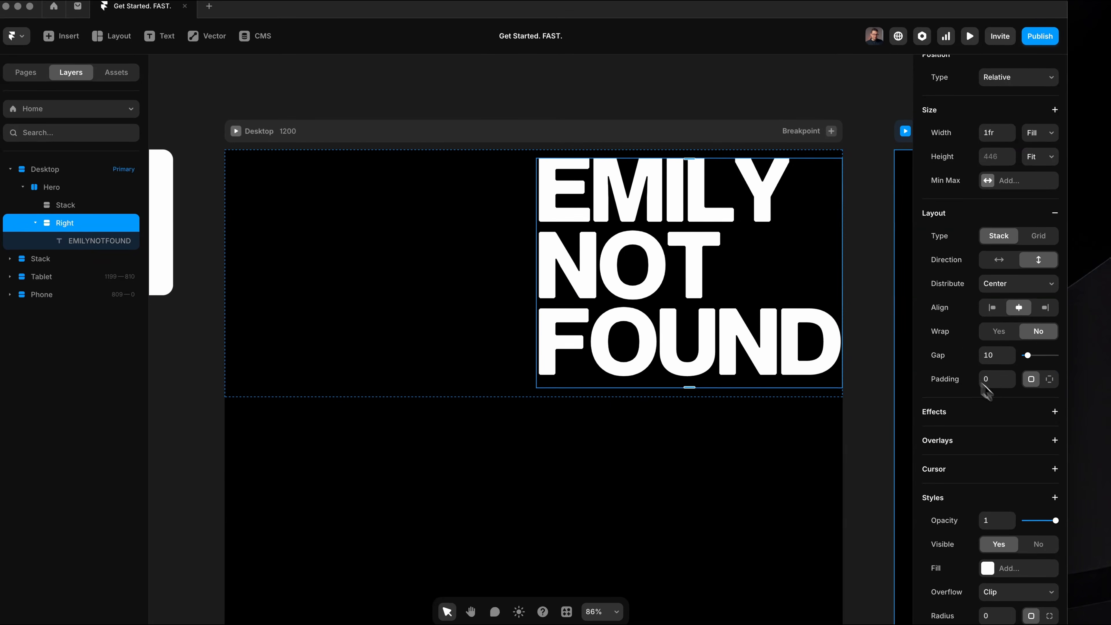
Give the Right stack individual padding per side, with 50 on its right side.
left_click(1052, 380)
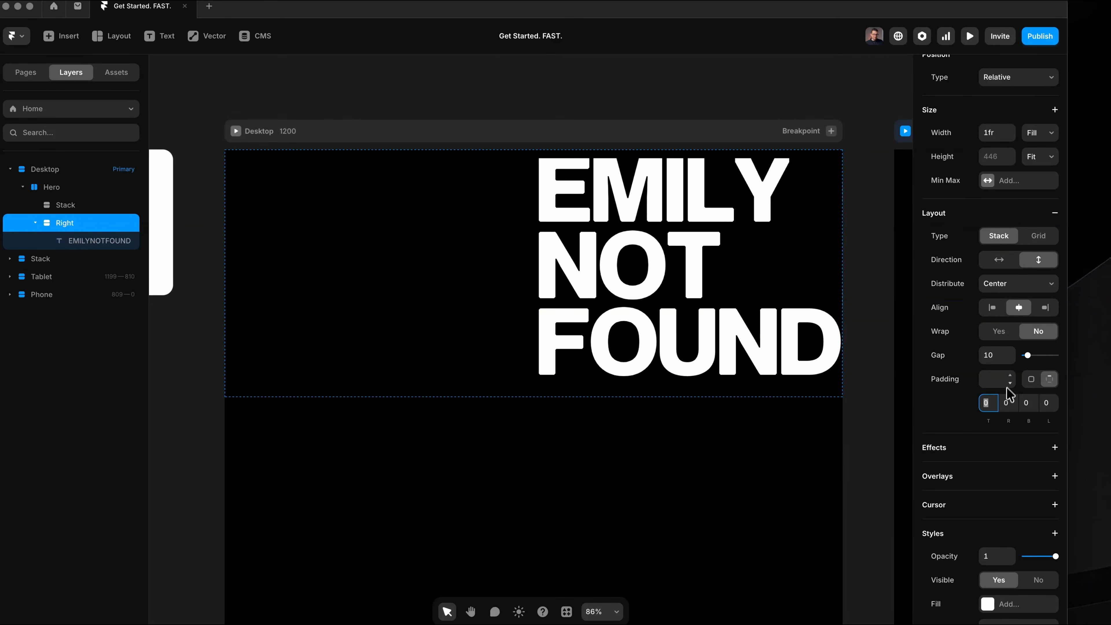
key("Tab")
key("shift+Up")
key("shift+Up")
key("shift+Up")
key("shift+Up")
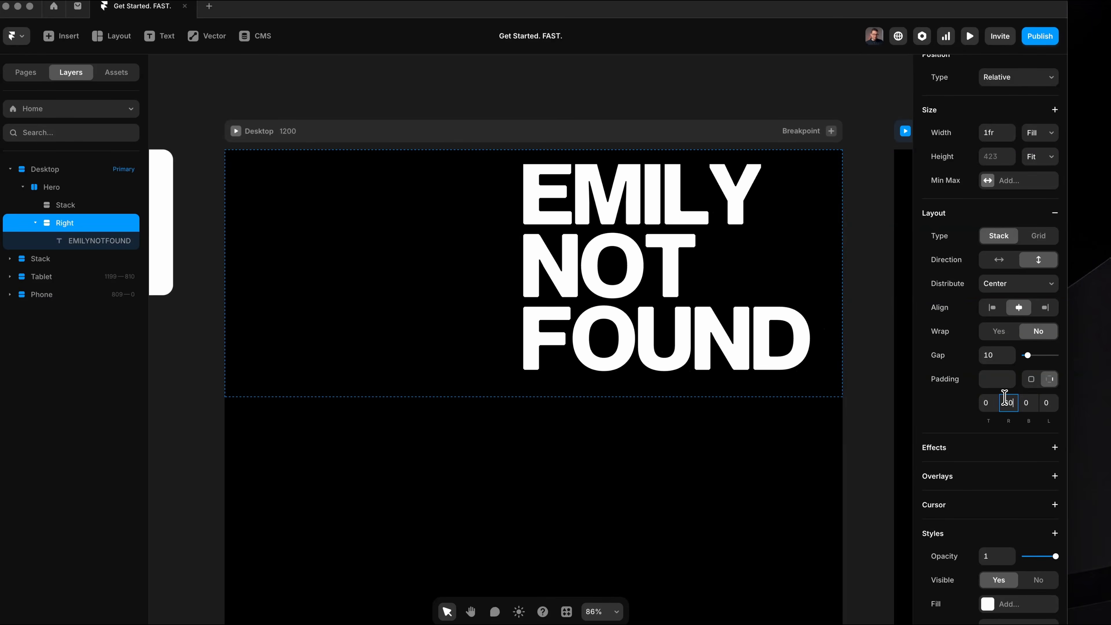
key("shift+Down")
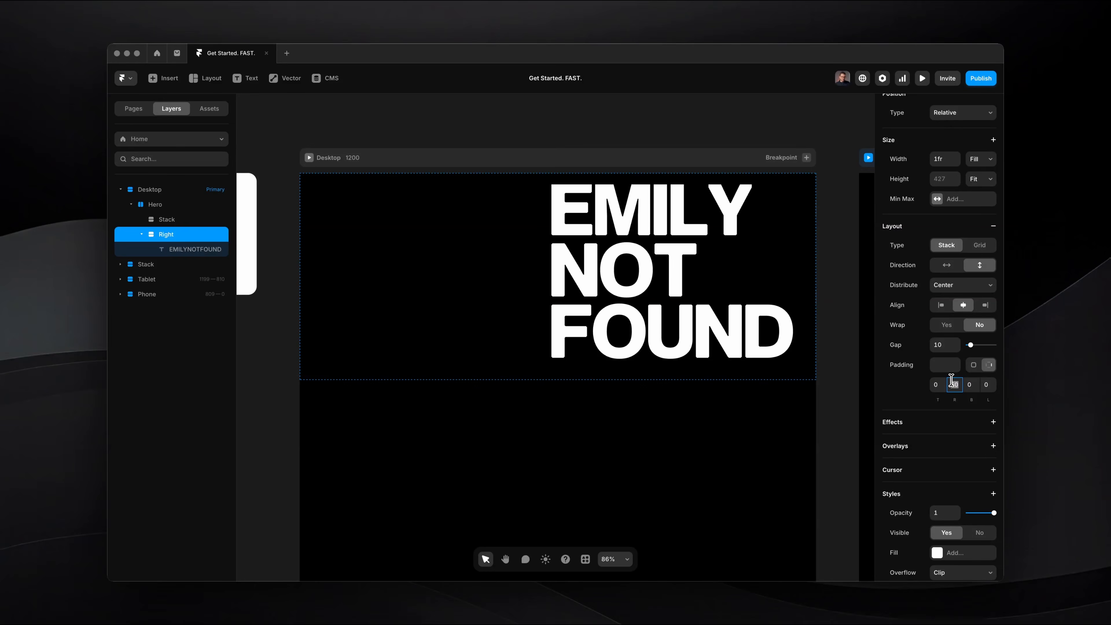
Set the Right stack's right-side padding to 56 and preview the page at a wider width.
type("56")
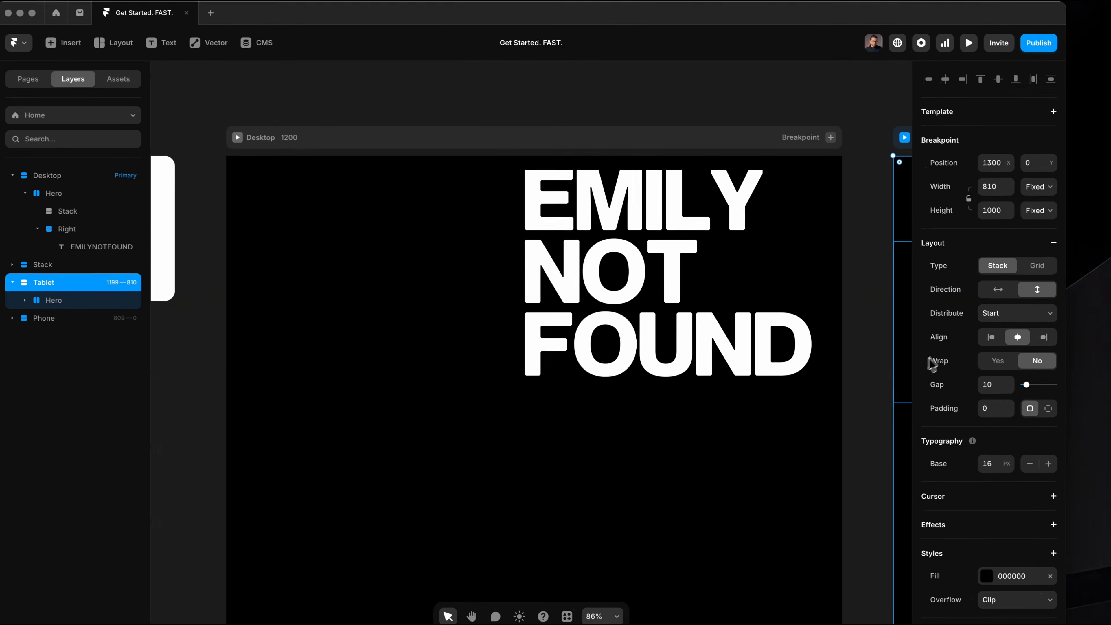
key("super+p")
left_click_drag(773, 362, 888, 362)
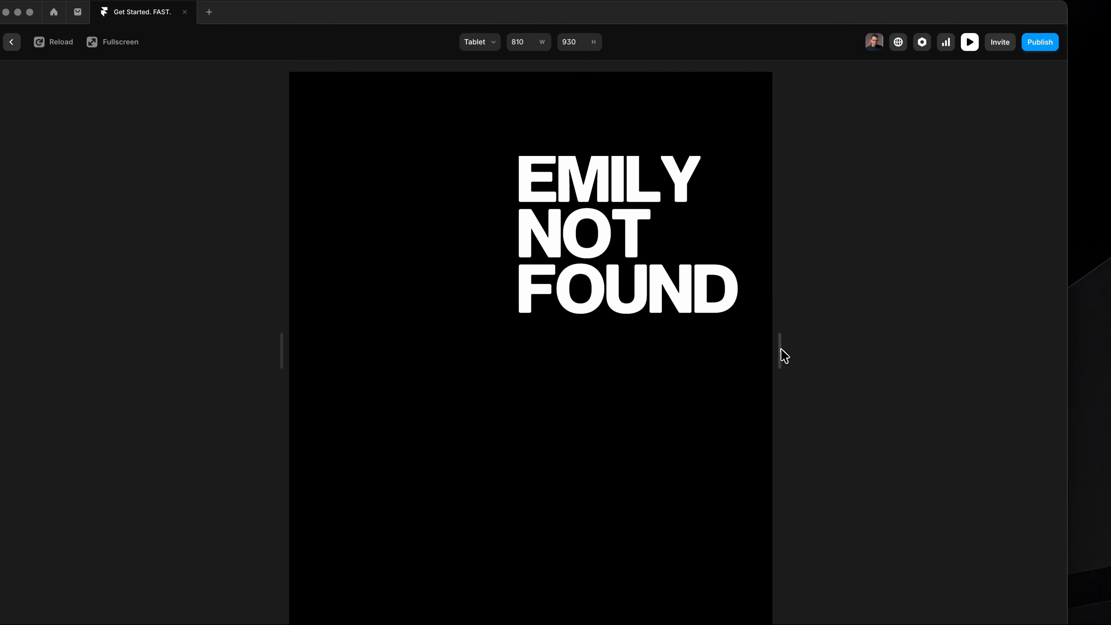
left_click_drag(783, 355, 1067, 364)
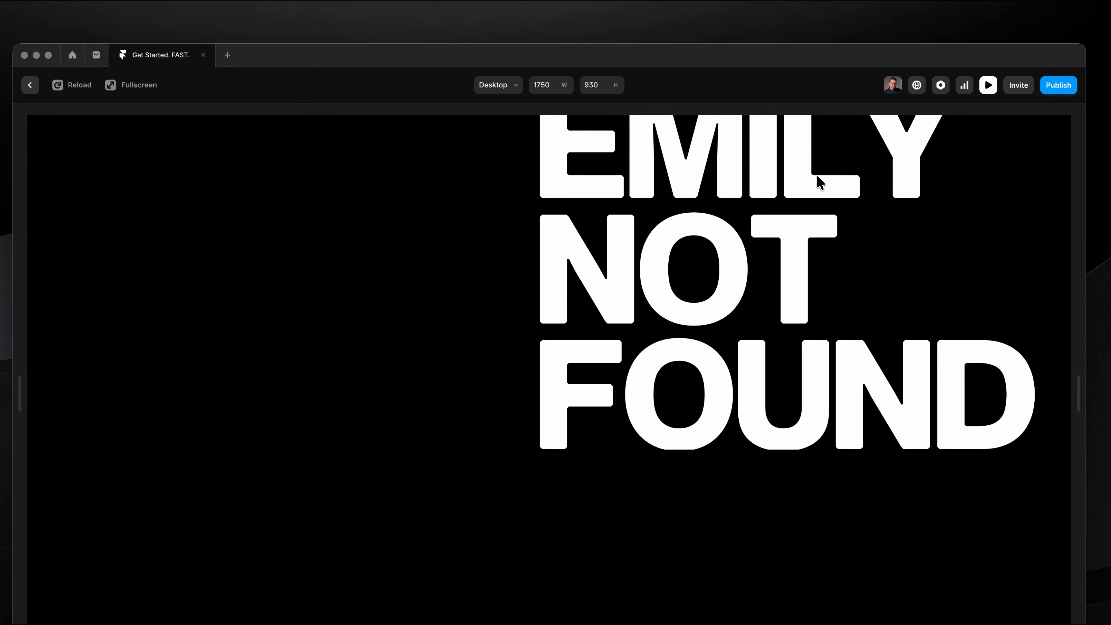
key("Escape")
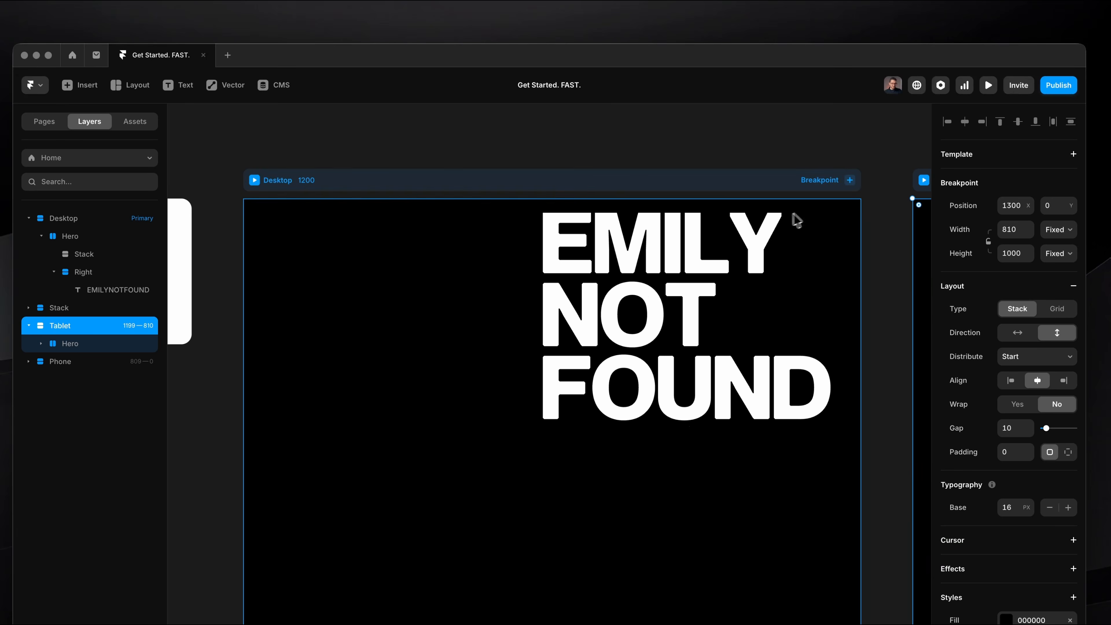
Change the Hero stack's height from Viewport to Fit Content.
left_click(564, 287)
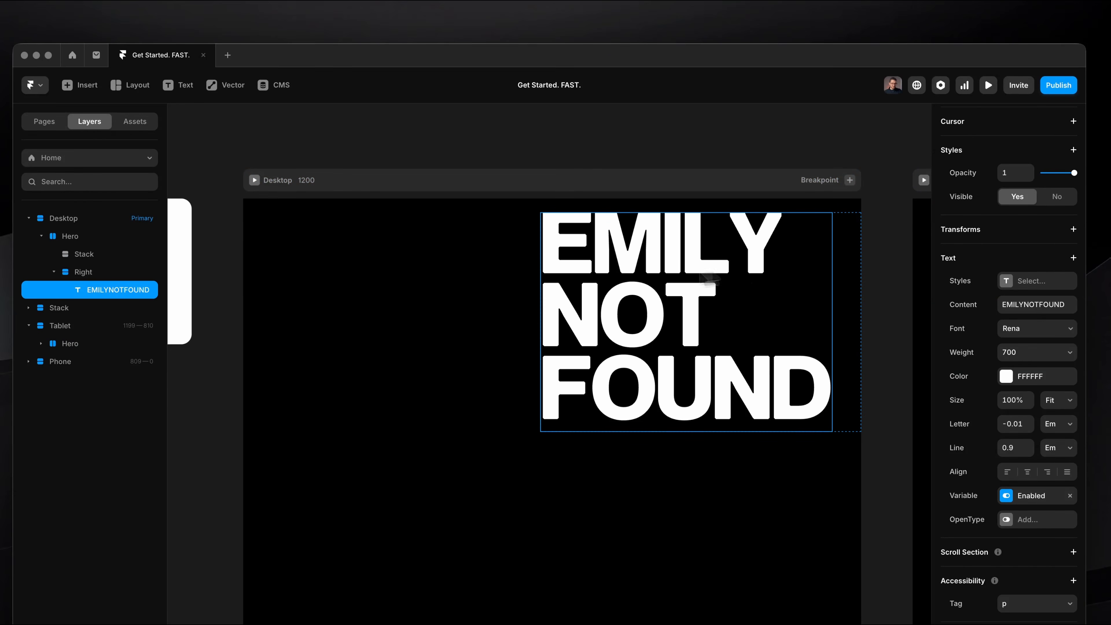
left_click(91, 239)
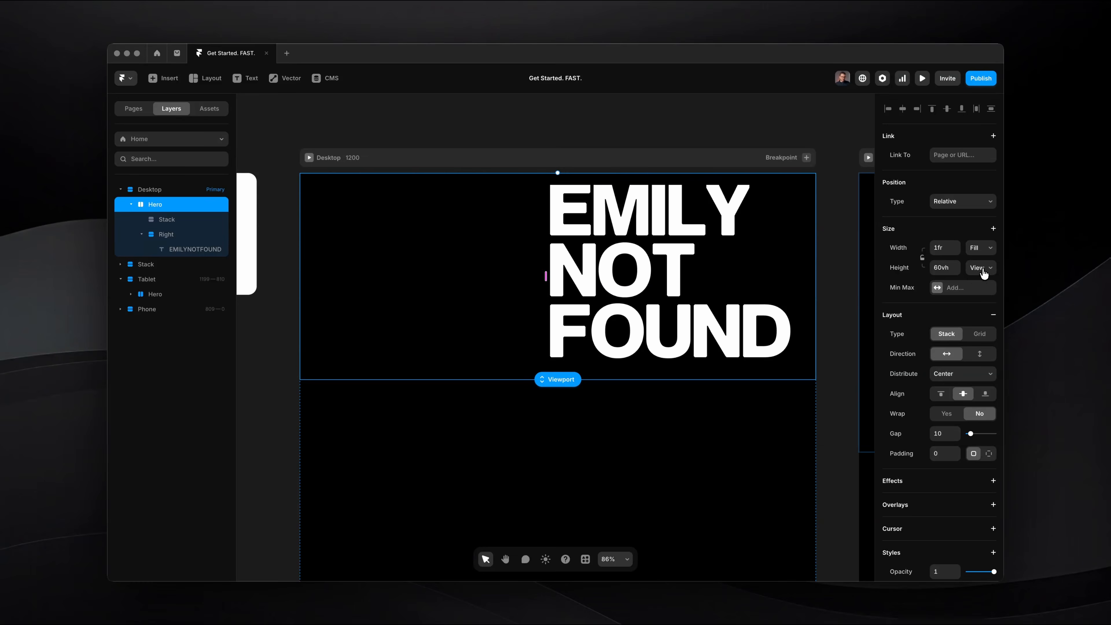
left_click(982, 268)
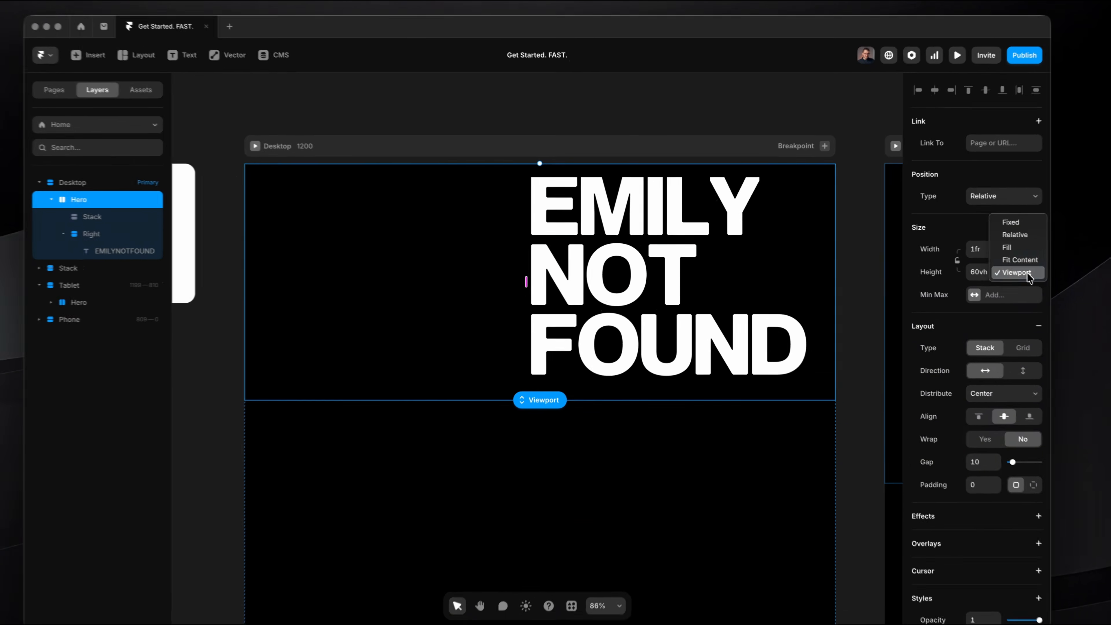
left_click(978, 254)
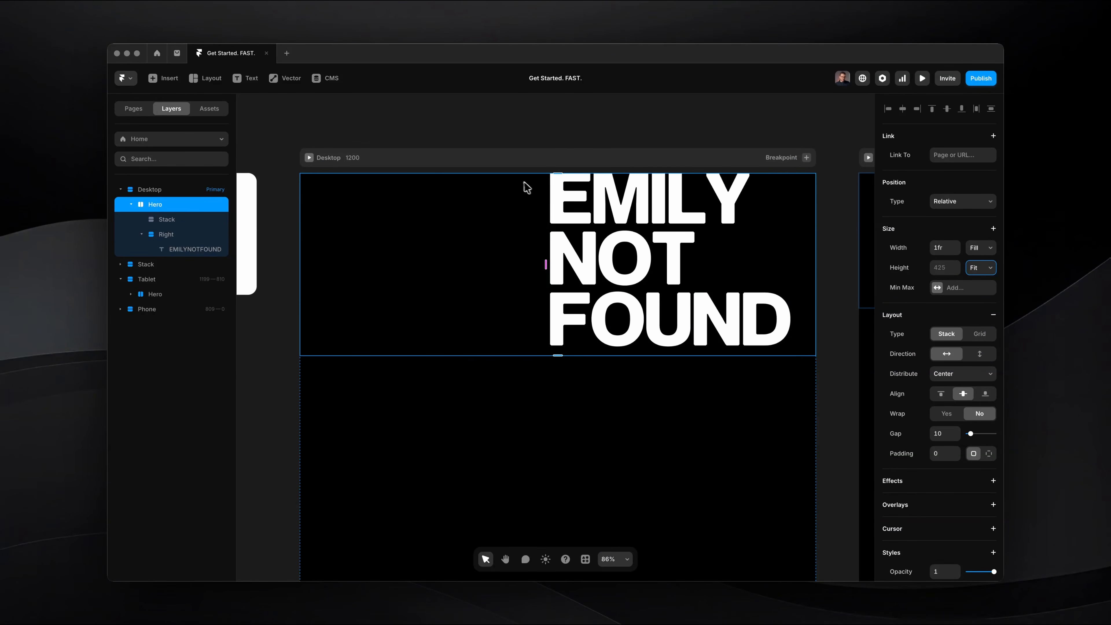
Give the Hero stack individual padding per side, with 100 at the top and 100 at the bottom.
left_click(989, 453)
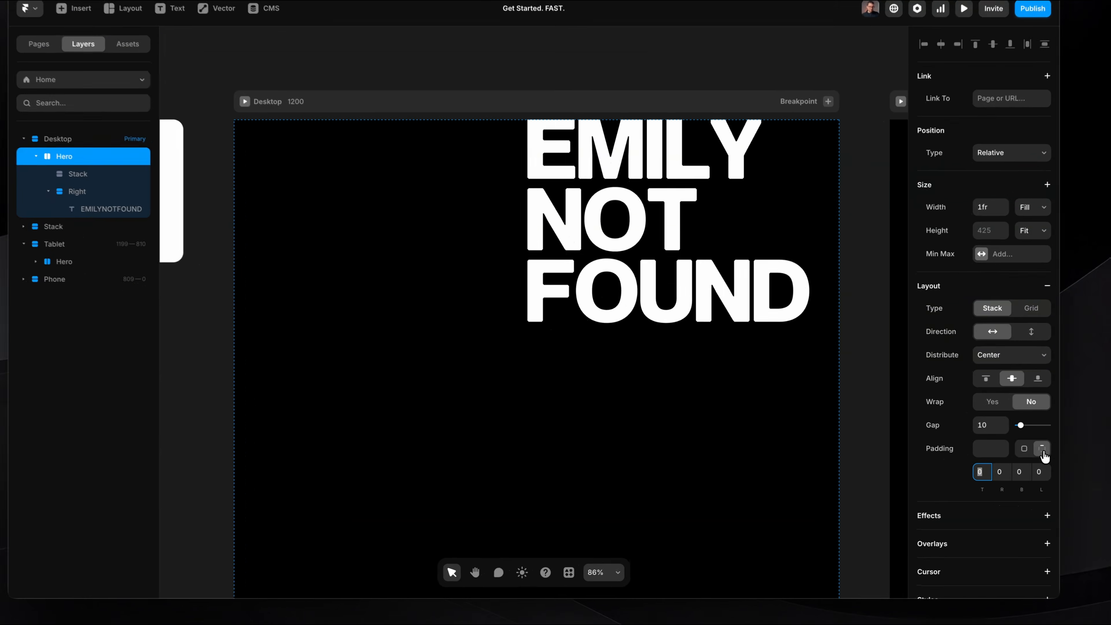
left_click(940, 473)
type("100")
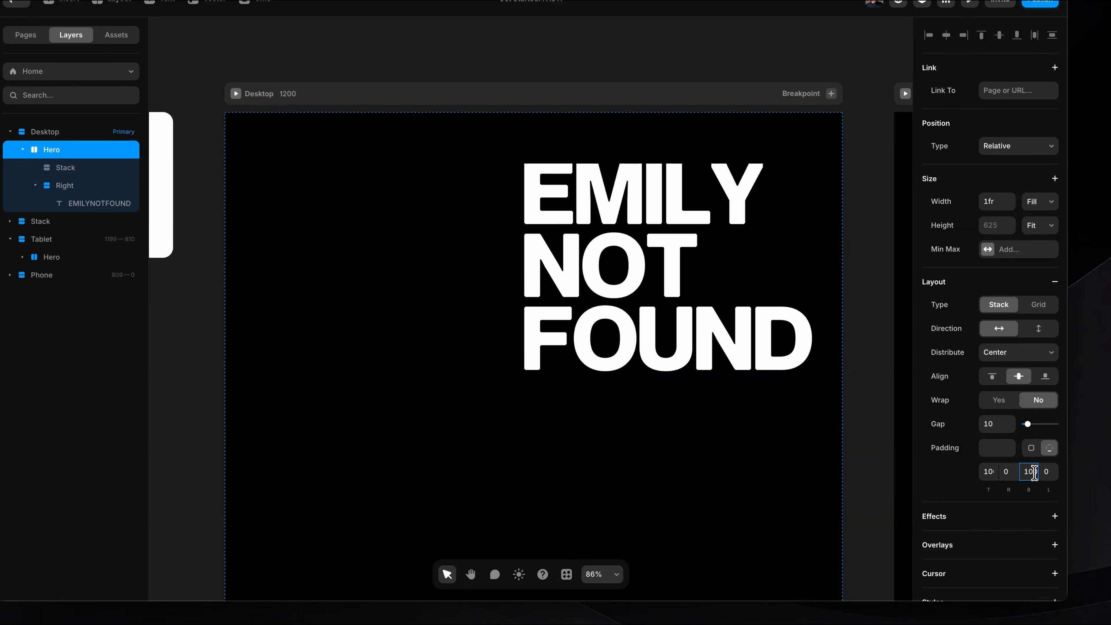
Preview the page at different widths and examine the 404 tag's placement in the Emily Not Found reference.
key("super+p")
left_click_drag(899, 320, 808, 292)
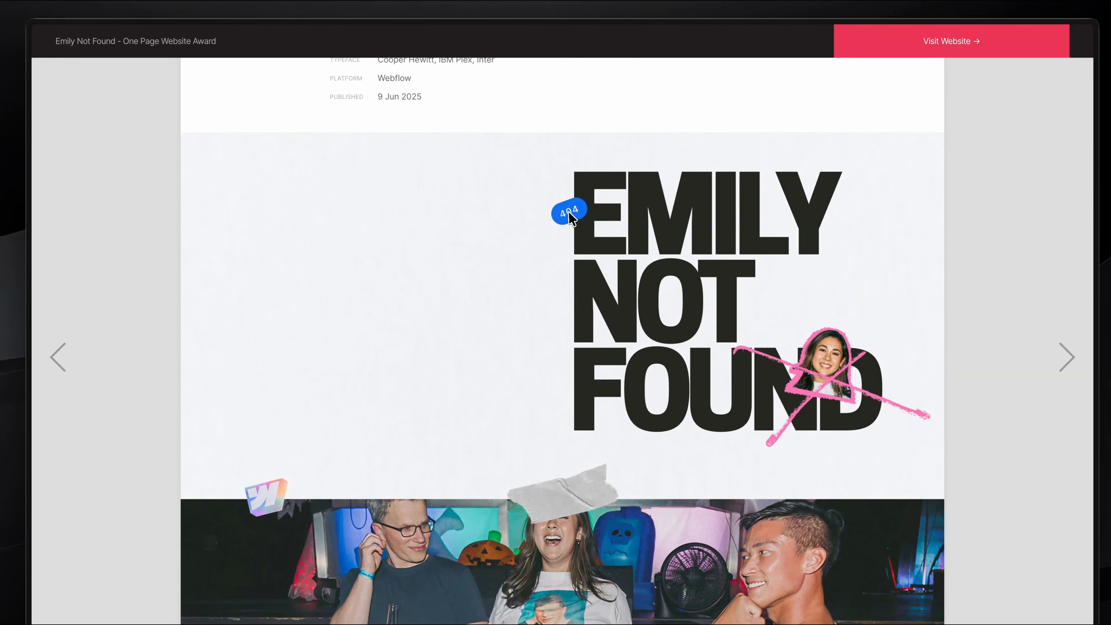
left_click_drag(540, 186, 617, 244)
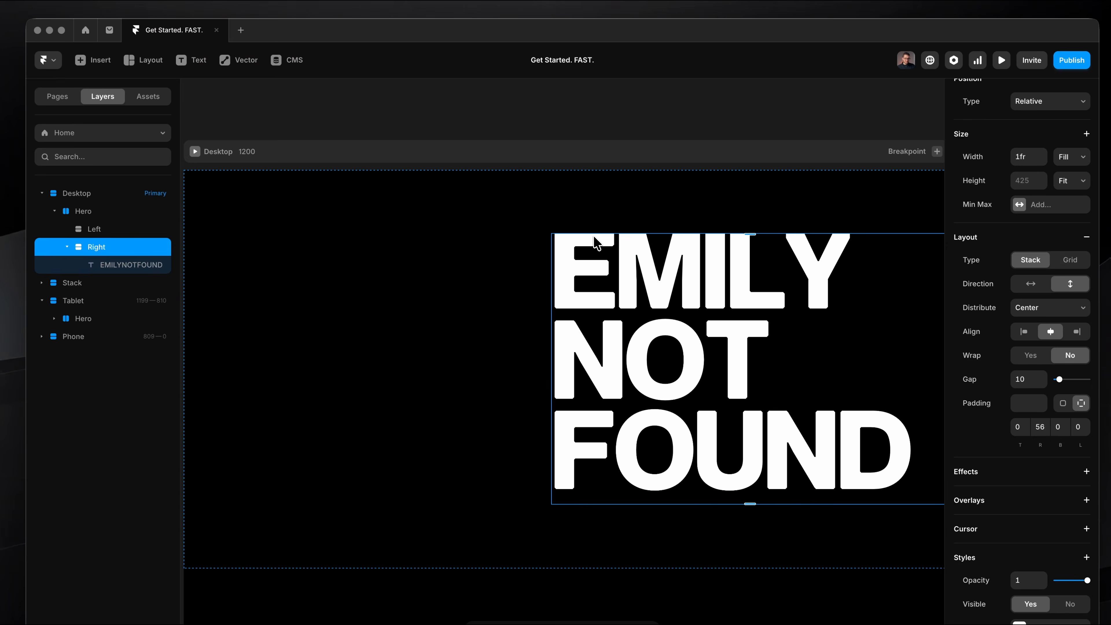
Draw a small frame of about 89 by 63 inside the Right stack, over the heading.
scroll(684, 361, "down", 3)
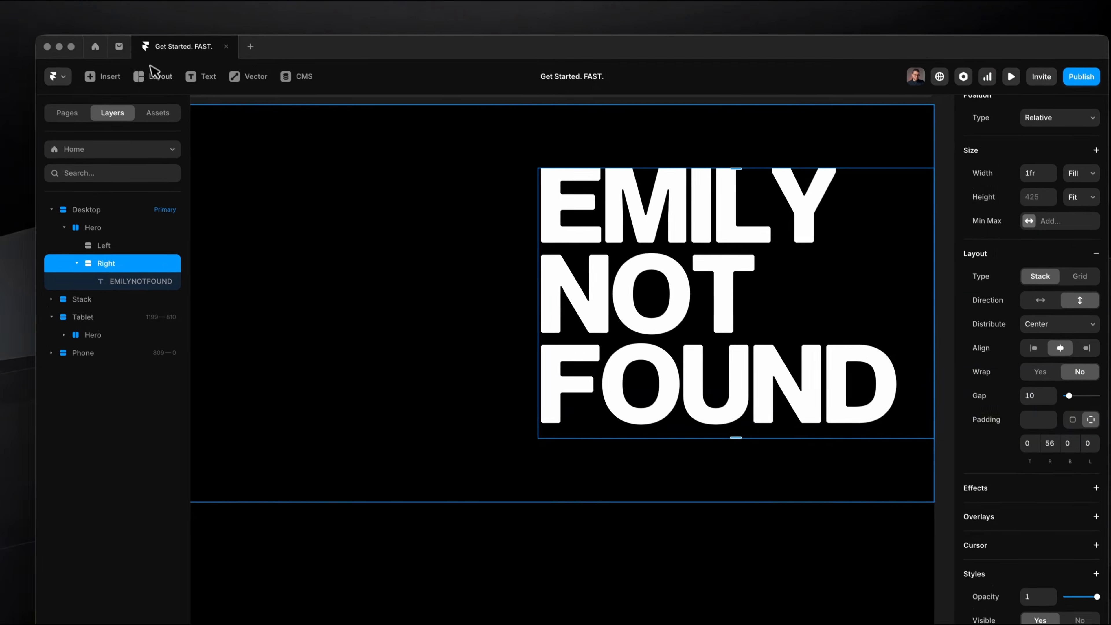
left_click(156, 87)
left_click(167, 121)
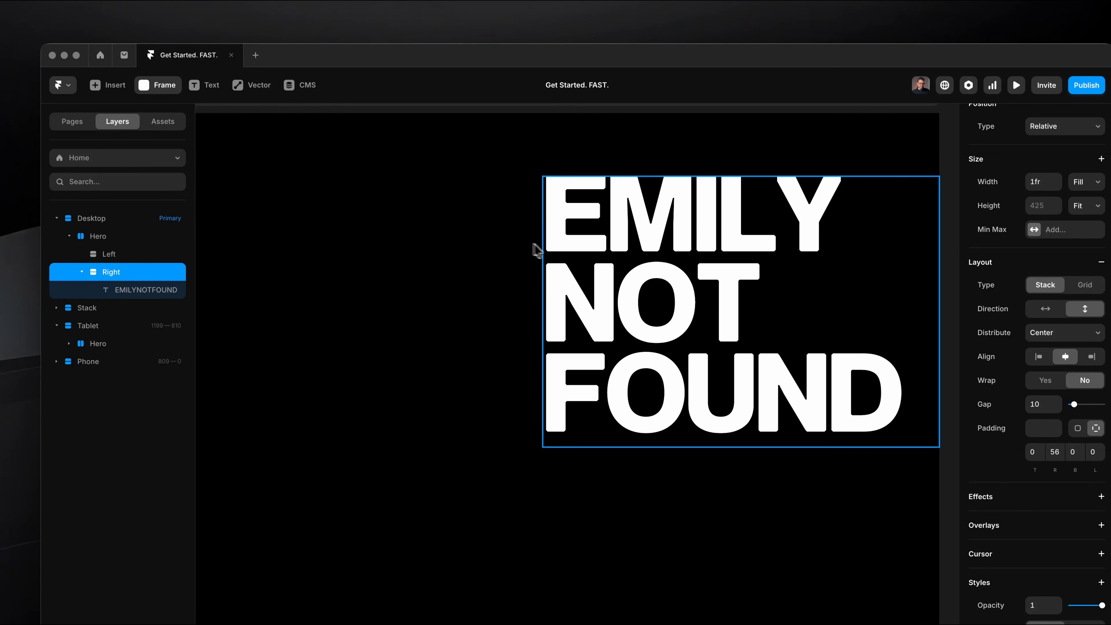
left_click_drag(579, 255, 602, 261)
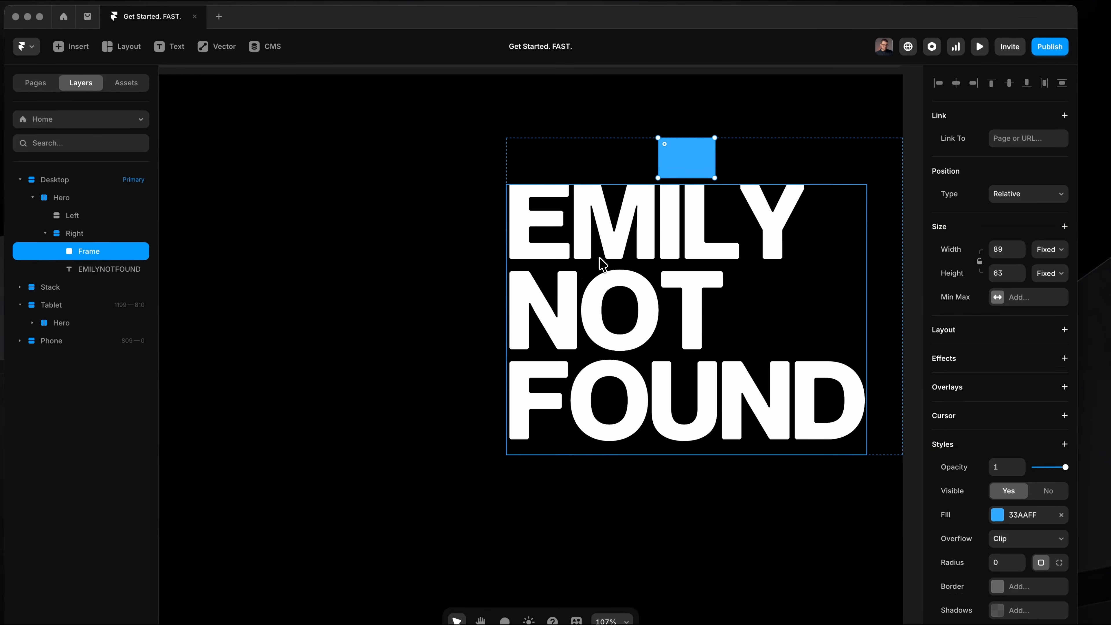
Move the blue frame below the EMILY NOT FOUND text in the Right stack, trying to place it at the heading's left edge.
left_click_drag(702, 168, 519, 269)
left_click_drag(687, 434, 514, 277)
left_click_drag(679, 165, 509, 278)
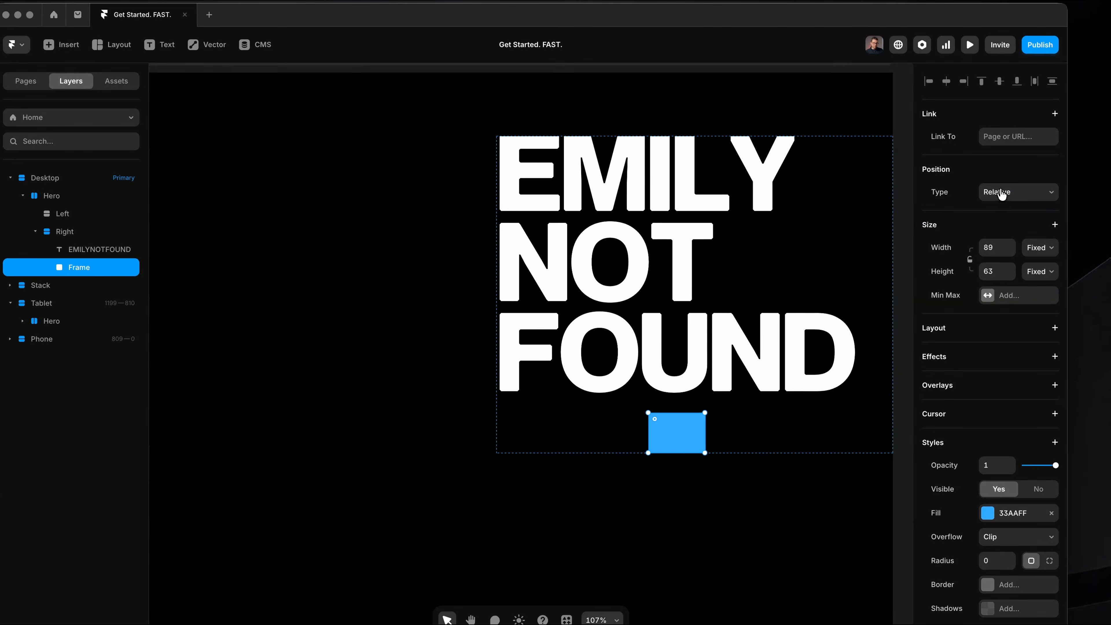
Set the blue frame's position type to Absolute and place it over the heading's left edge between EMILY and NOT.
left_click(1002, 193)
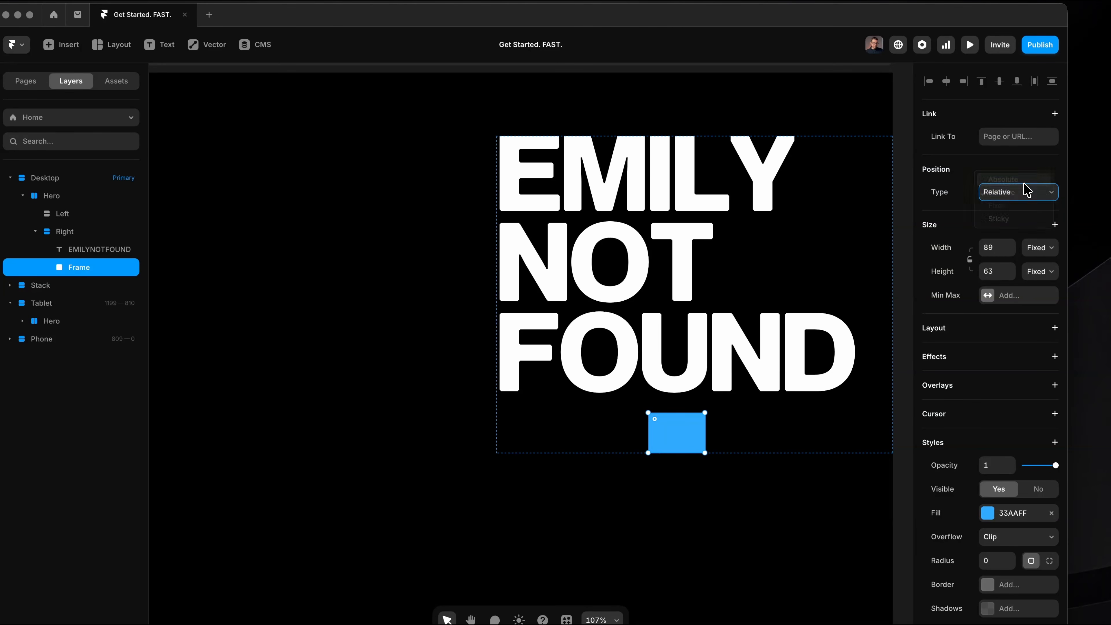
left_click(1024, 182)
left_click_drag(691, 380, 533, 223)
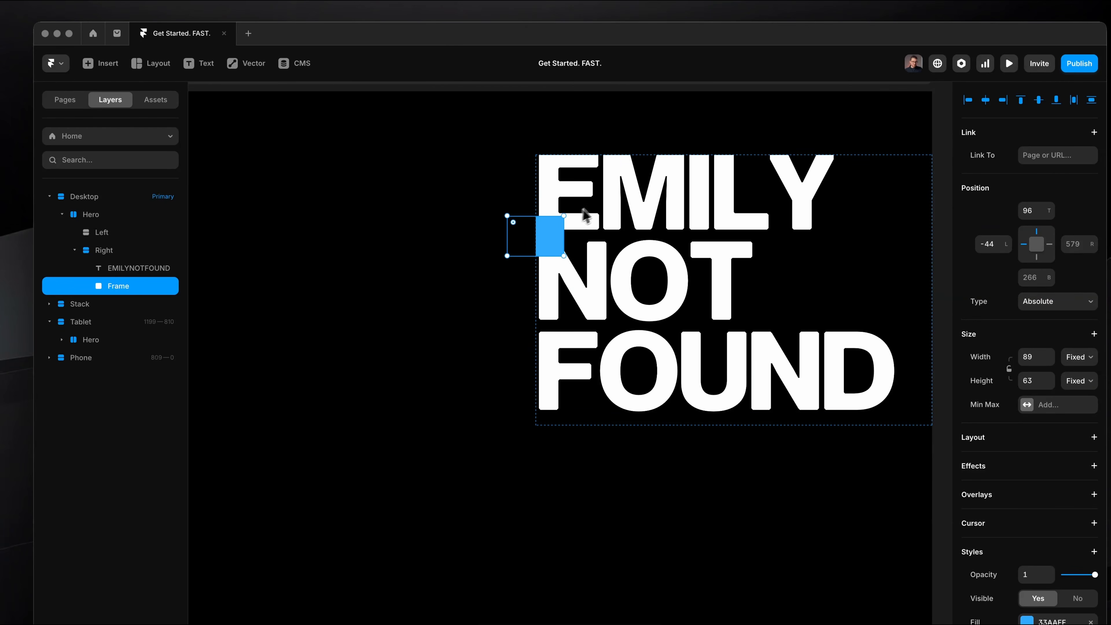
Set the Right stack's Overflow to Visible so the blue frame is not clipped at the stack's edge.
left_click(588, 214)
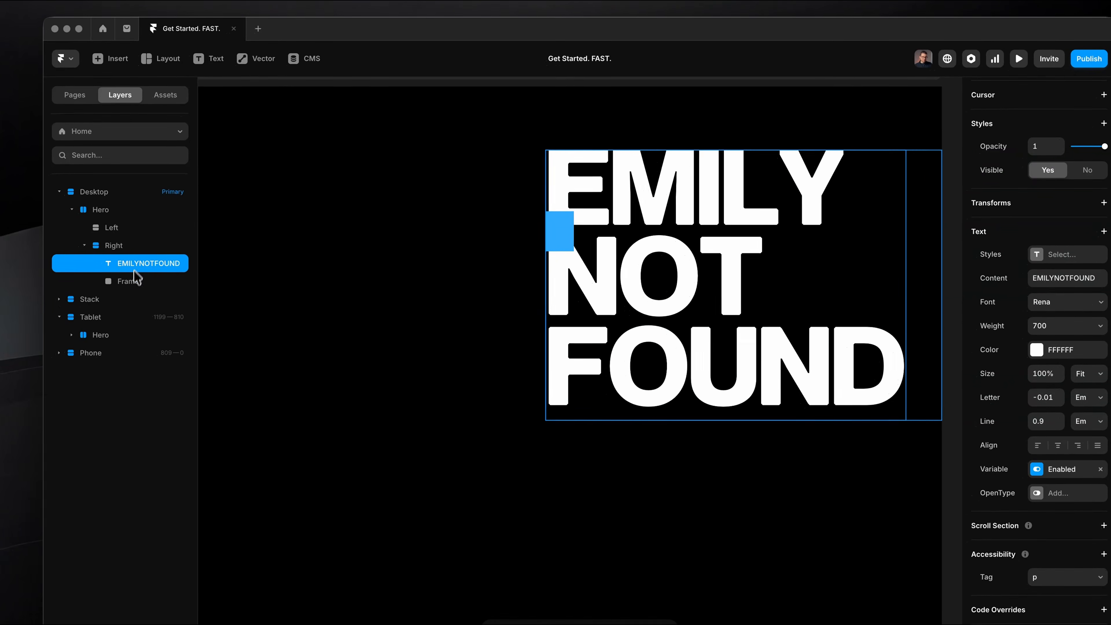
left_click(123, 282)
left_click(124, 249)
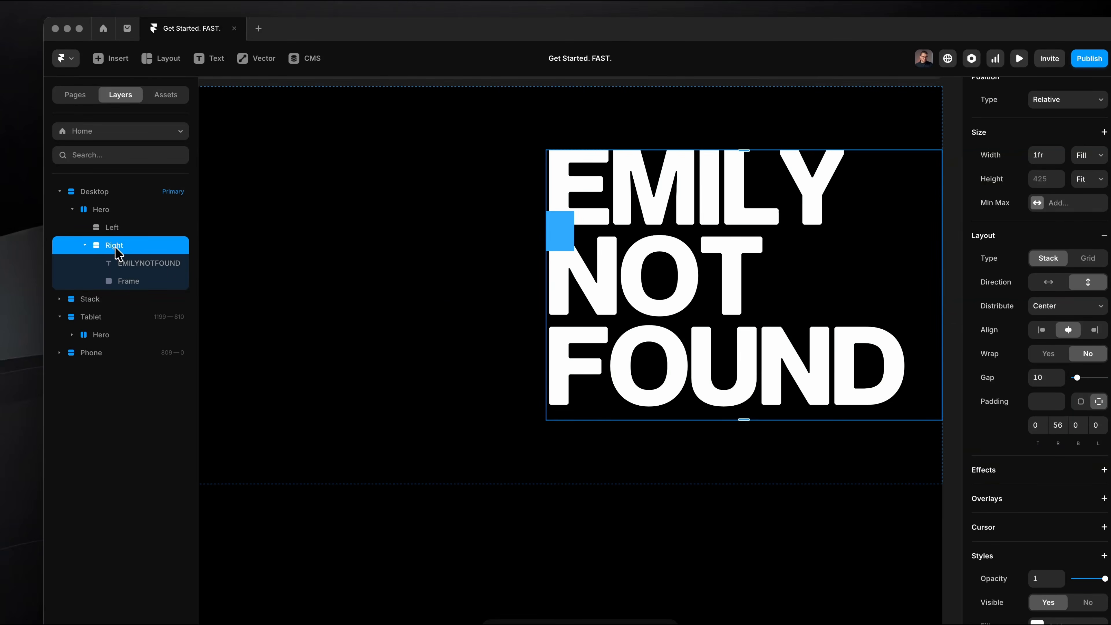
left_click(136, 279)
left_click(105, 249)
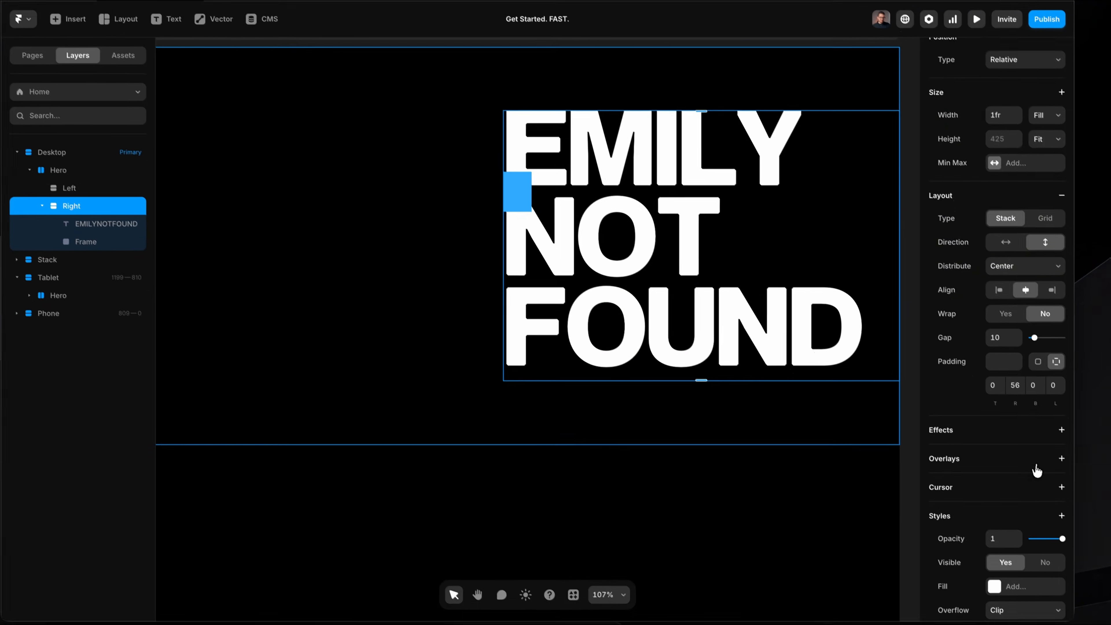
scroll(1037, 471, "down", 4)
left_click(1014, 474)
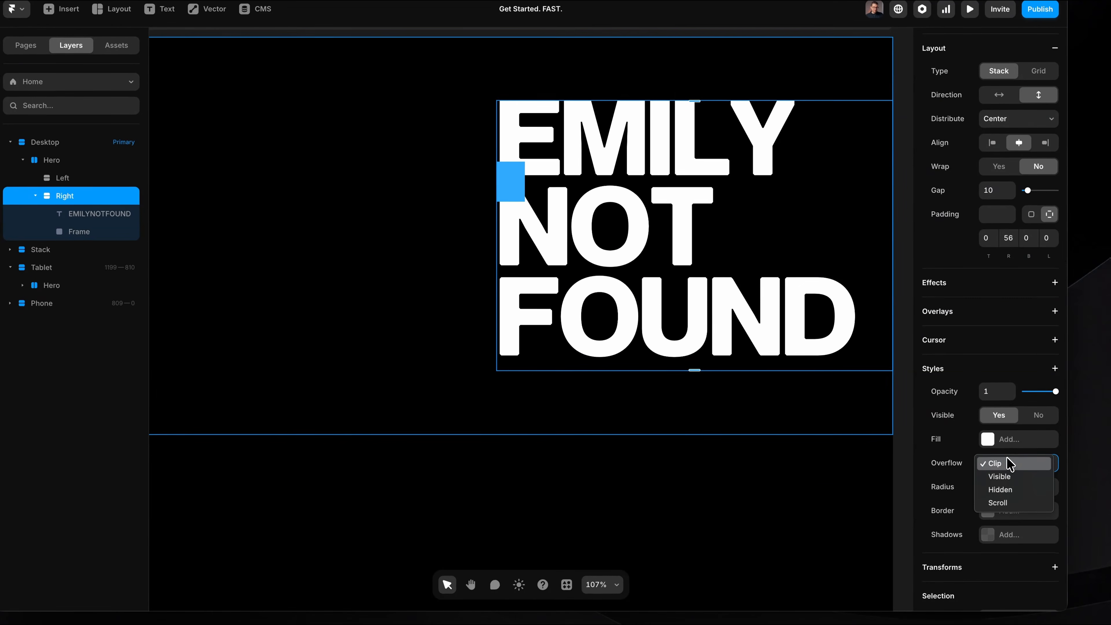
left_click(1017, 480)
Rotate the blue frame slightly counterclockwise and resize it to about 81 by 47.
left_click(510, 175)
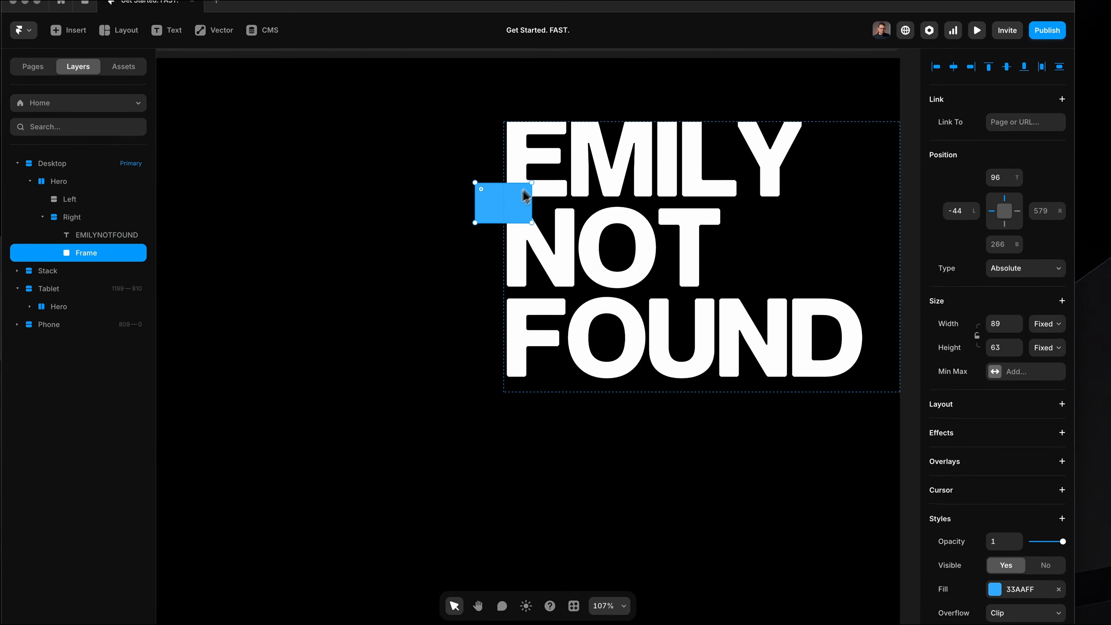
left_click_drag(533, 179, 532, 180)
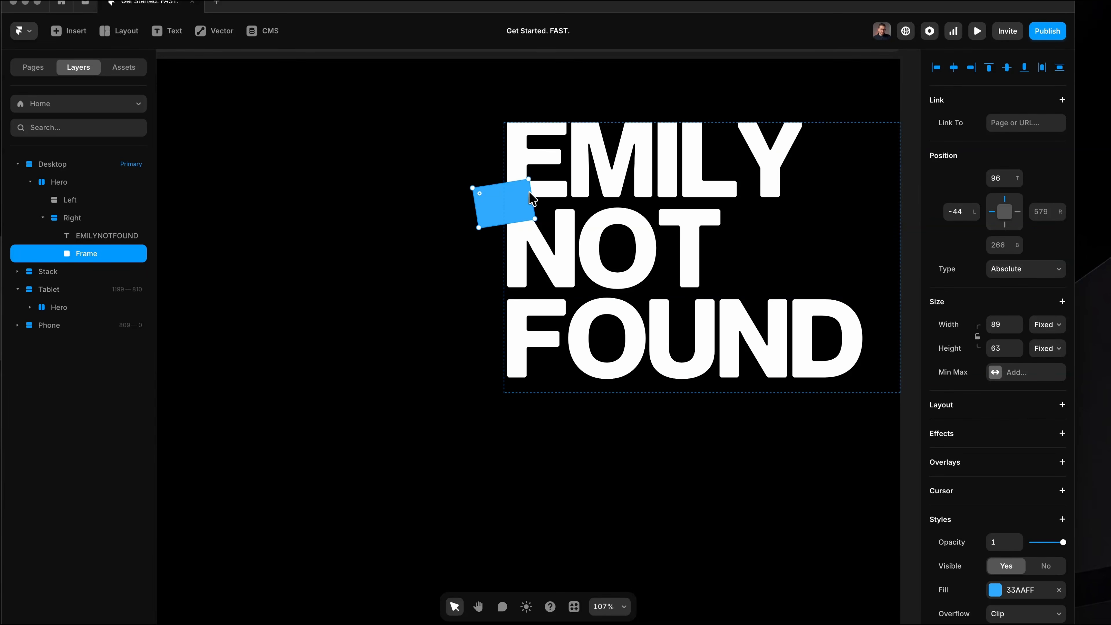
left_click_drag(535, 219, 528, 211)
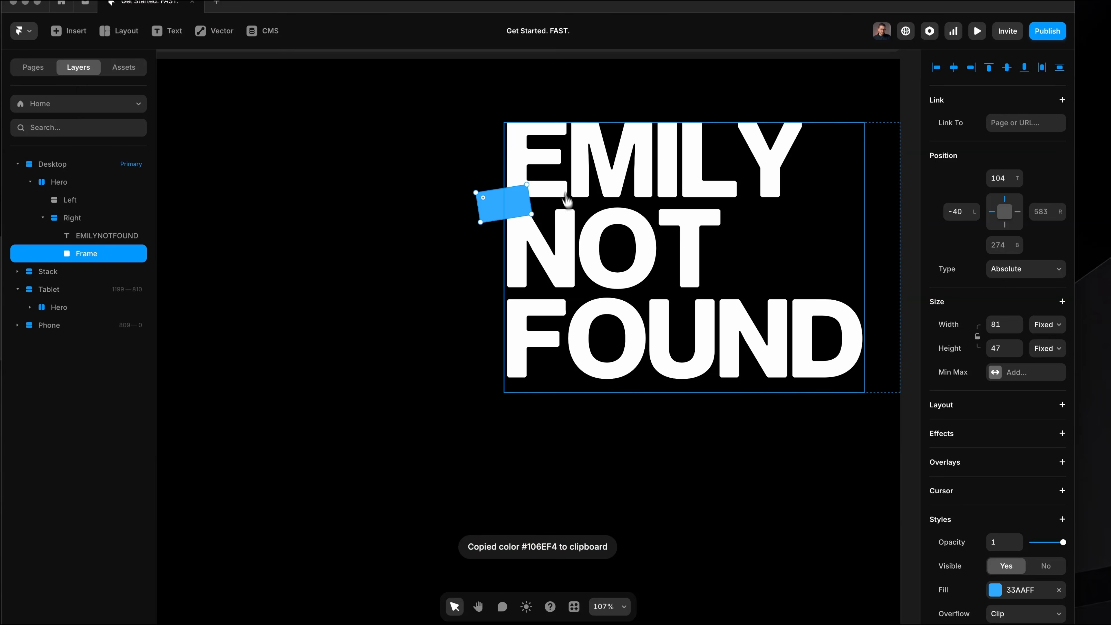
Fill the tilted frame with the copied colour 106EF4 and set its radius to 100.
left_click(1024, 591)
type("106EF4")
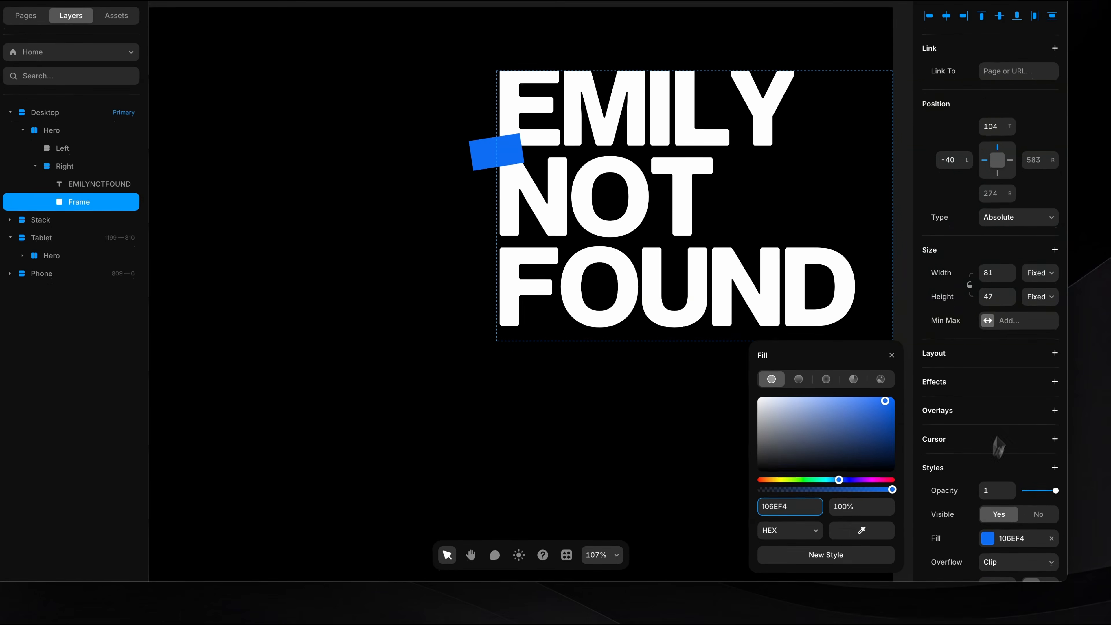
scroll(1043, 523, "down", 2)
left_click(993, 544)
type("100")
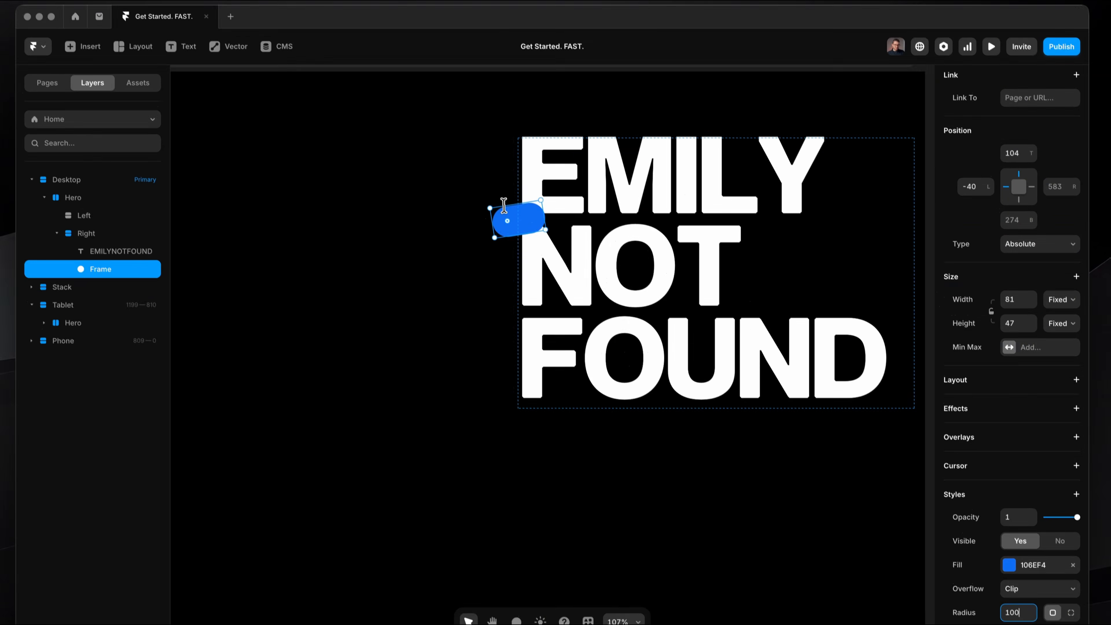
Add the text 404 inside the blue pill in white Rena at size 27 px and fit it within the pill.
scroll(481, 138, "up", 5)
type("t")
key("Escape")
key("t")
left_click(524, 247)
type("405")
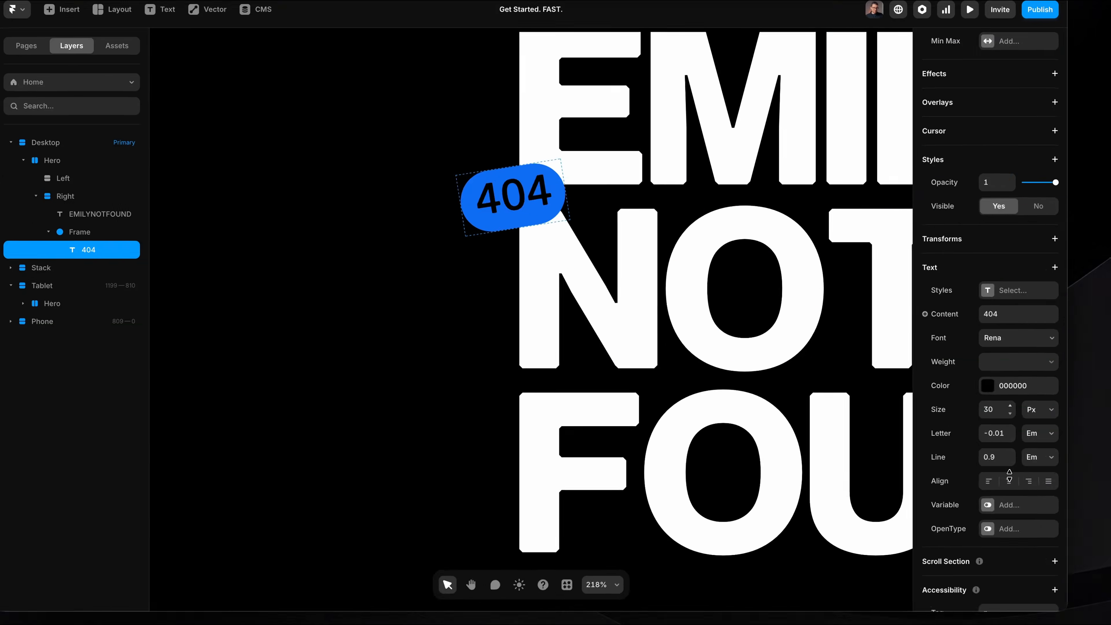
left_click(1013, 433)
left_click(547, 235)
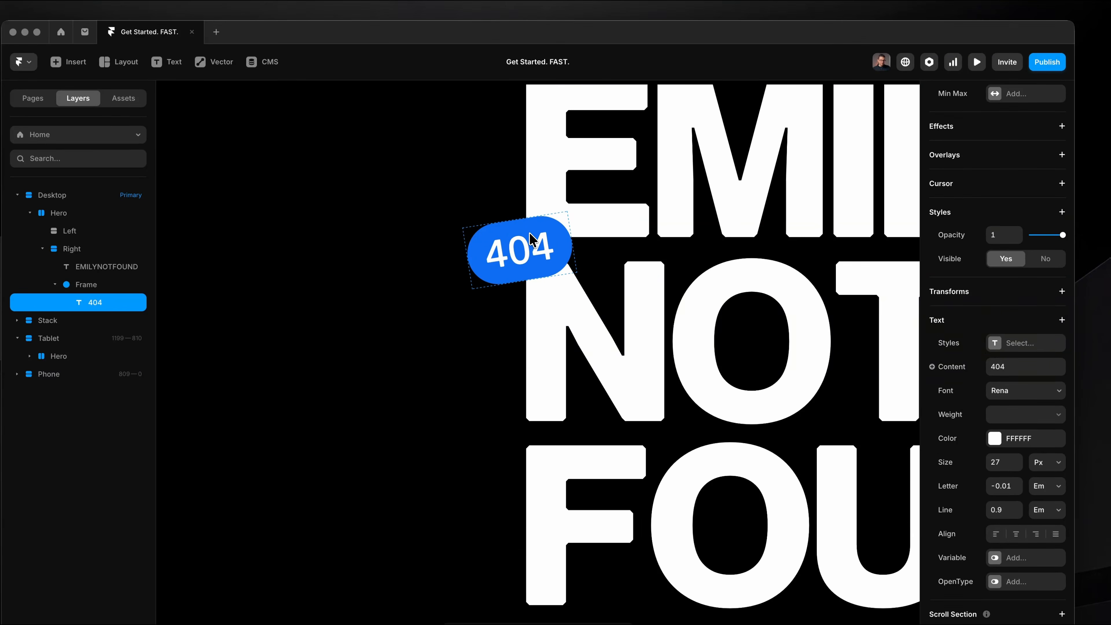
Preview the page and widen the preview to examine how the 404 tag follows the heading.
left_click(657, 280)
scroll(656, 280, "down", 5)
scroll(623, 268, "up", 3)
left_click(596, 284)
scroll(596, 284, "right", 3)
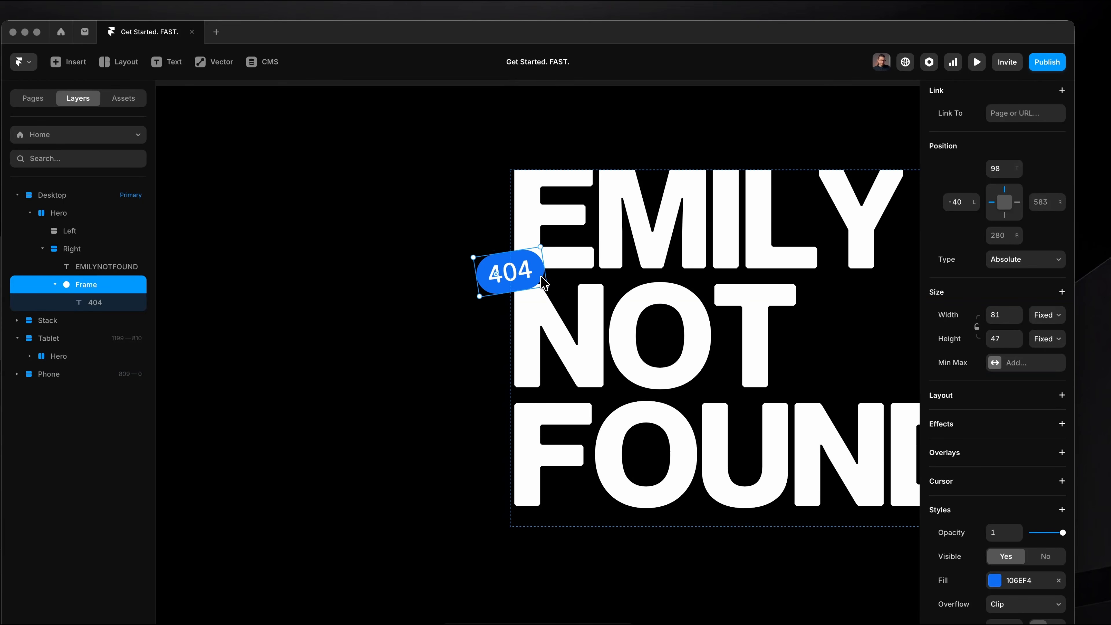
left_click(1048, 259)
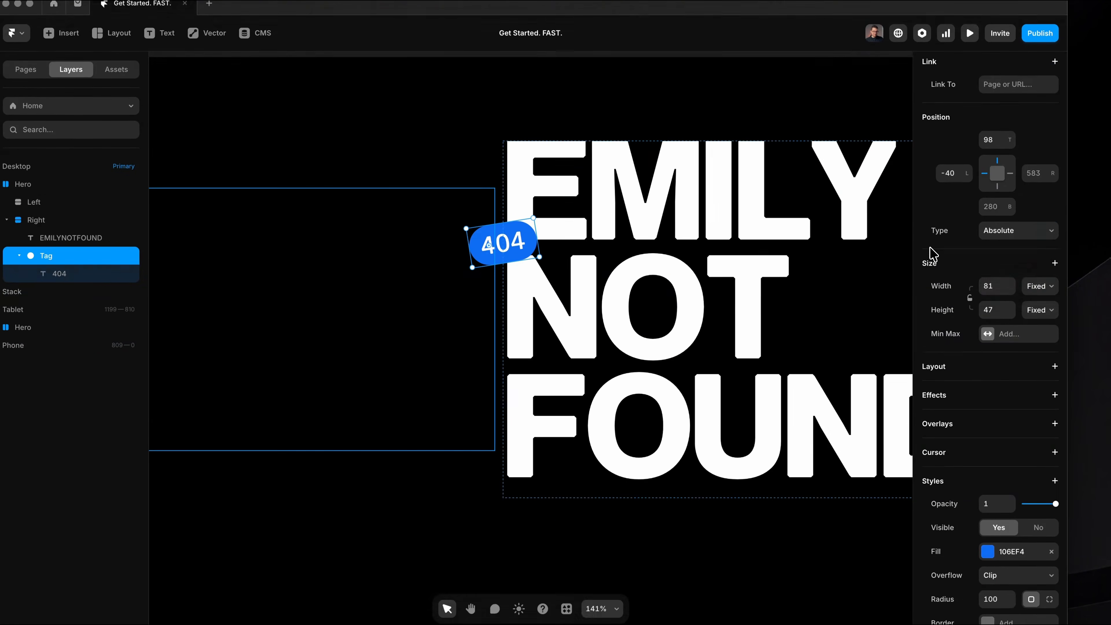
key("super+p")
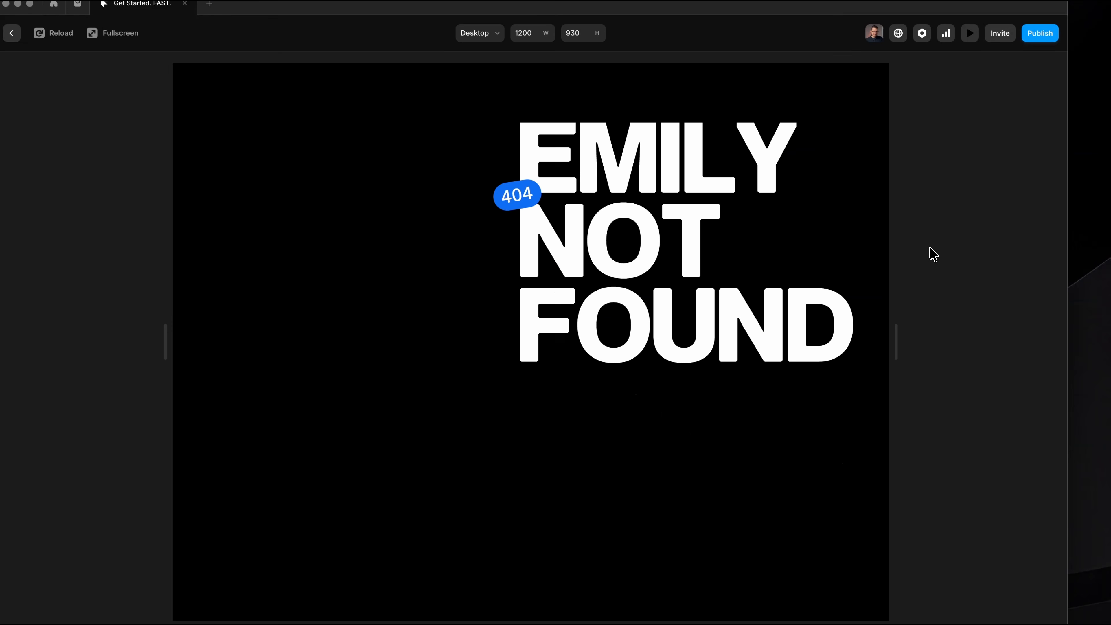
left_click_drag(893, 357, 1001, 342)
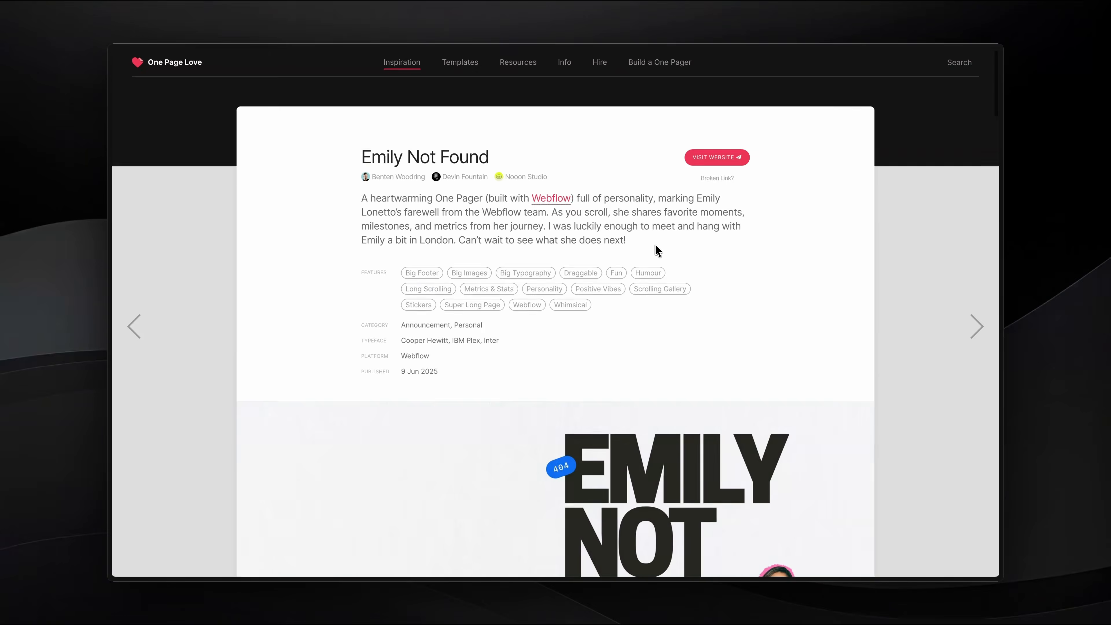
Switch to the One Page Love reference page and capture a screenshot of the group photo below the hero.
scroll(655, 245, "down", 3)
scroll(655, 250, "down", 4)
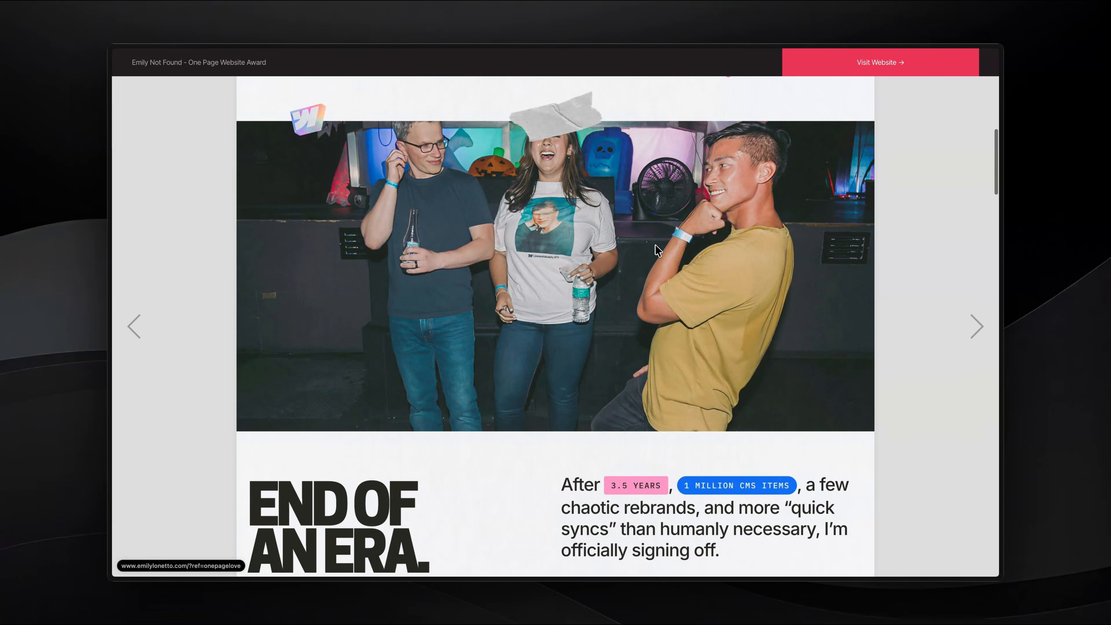
key("shift+super+4")
left_click_drag(236, 122, 915, 428)
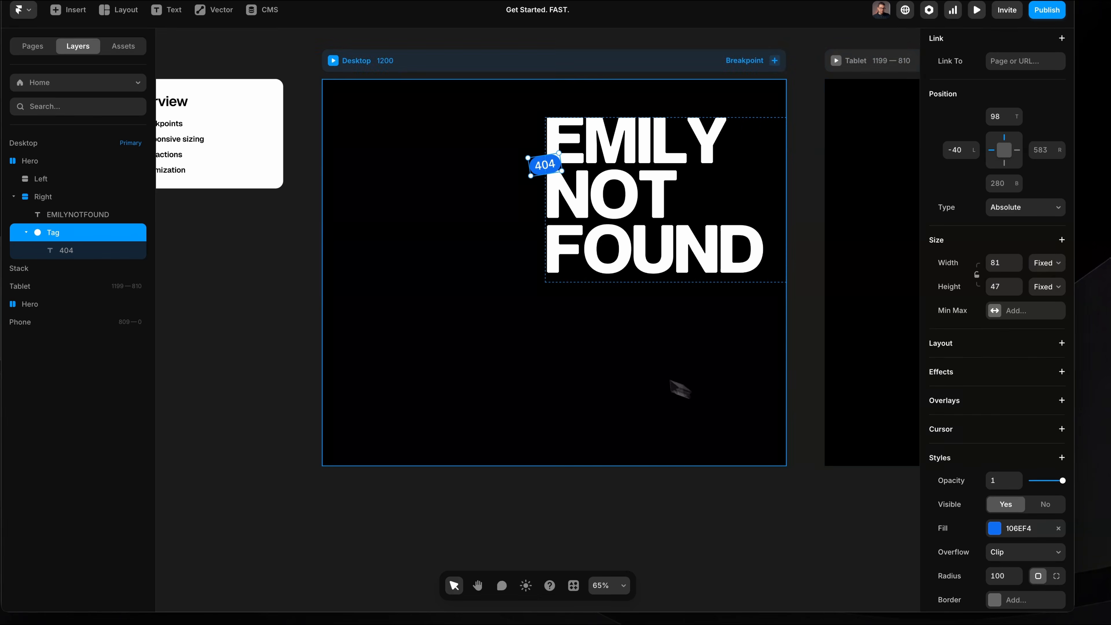
Draw a wide frame of about 1013 by 281 below the Hero stack in the Desktop breakpoint.
scroll(647, 374, "up", 3, "ctrl")
scroll(649, 372, "up", 1)
key("f")
left_click_drag(364, 260, 645, 376)
left_click_drag(776, 388, 776, 388)
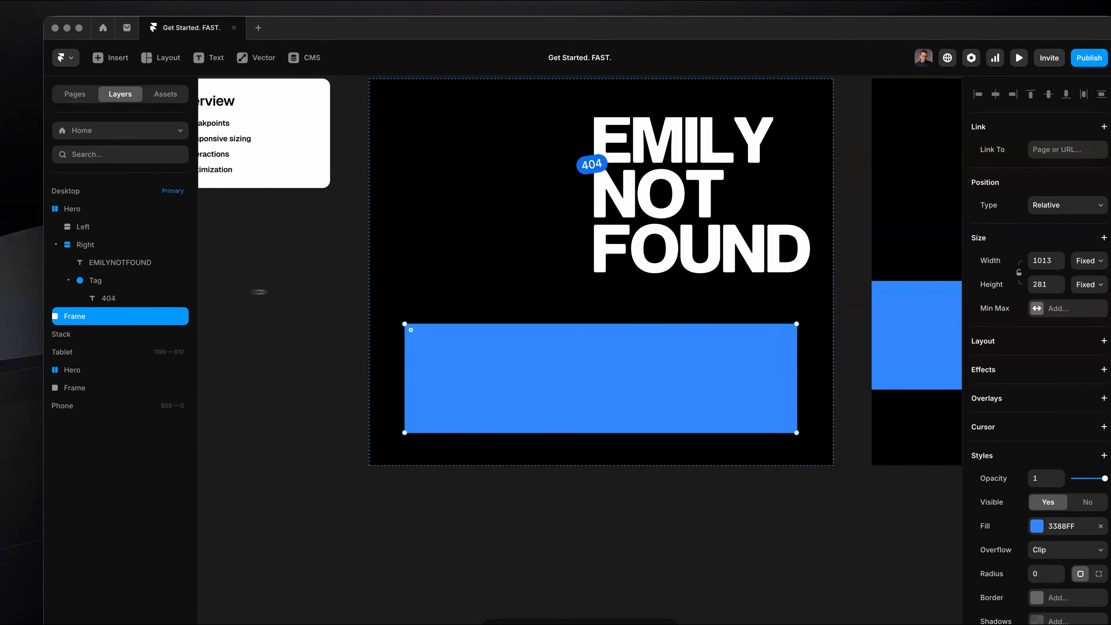
Widen the layer list and rename the new blue frame in the Desktop breakpoint as Image Section.
left_click_drag(195, 292, 269, 287)
left_click(72, 209)
left_click(105, 209)
left_click(110, 225)
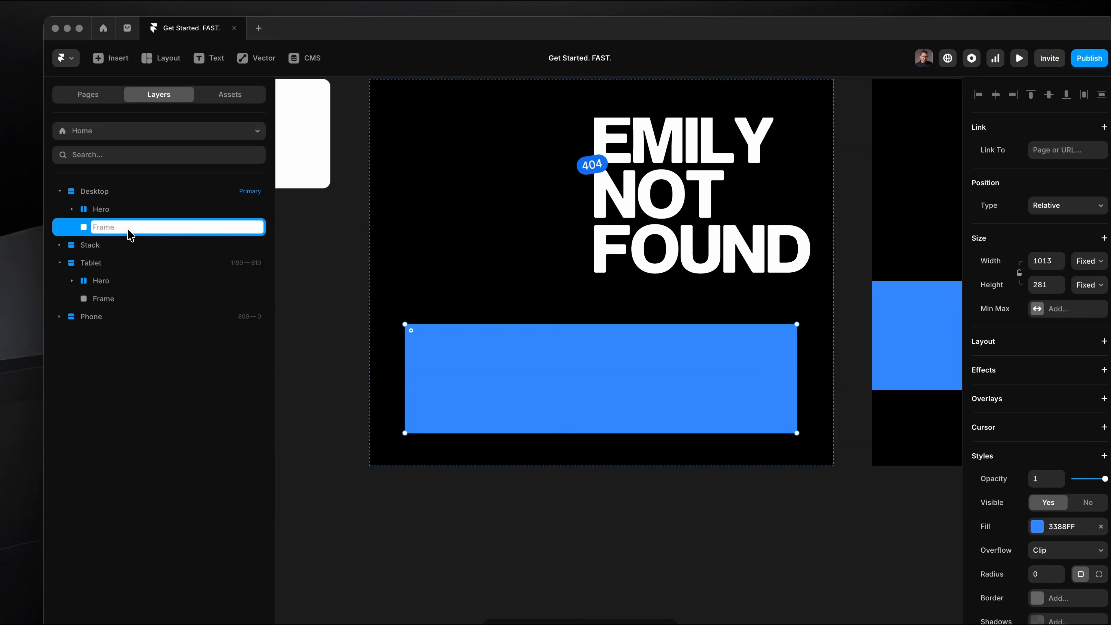
type("Image ")
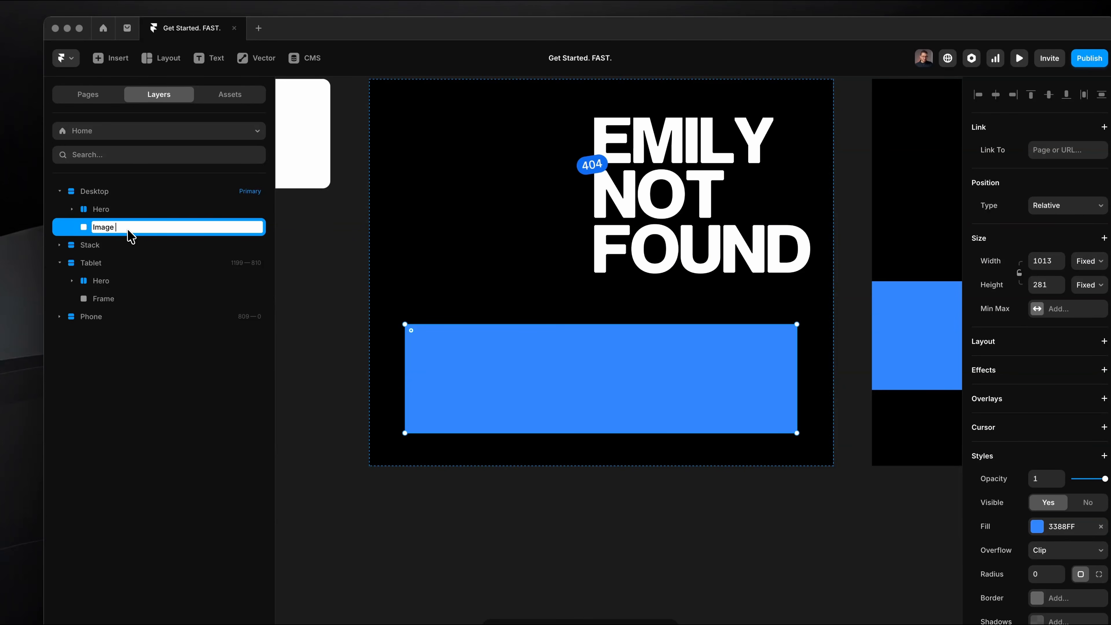
type("Section")
key("Return")
Set the Image Section's width to Fill and extend its height to about 337.
left_click(1089, 261)
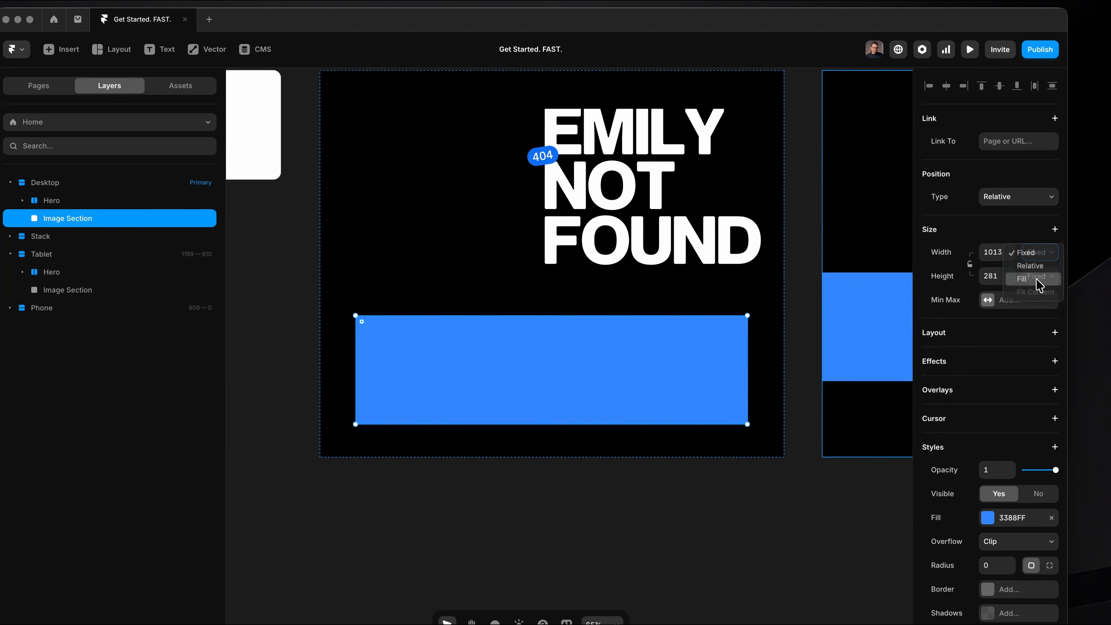
left_click(1037, 280)
left_click_drag(1009, 279, 1019, 305)
left_click_drag(551, 420, 560, 445)
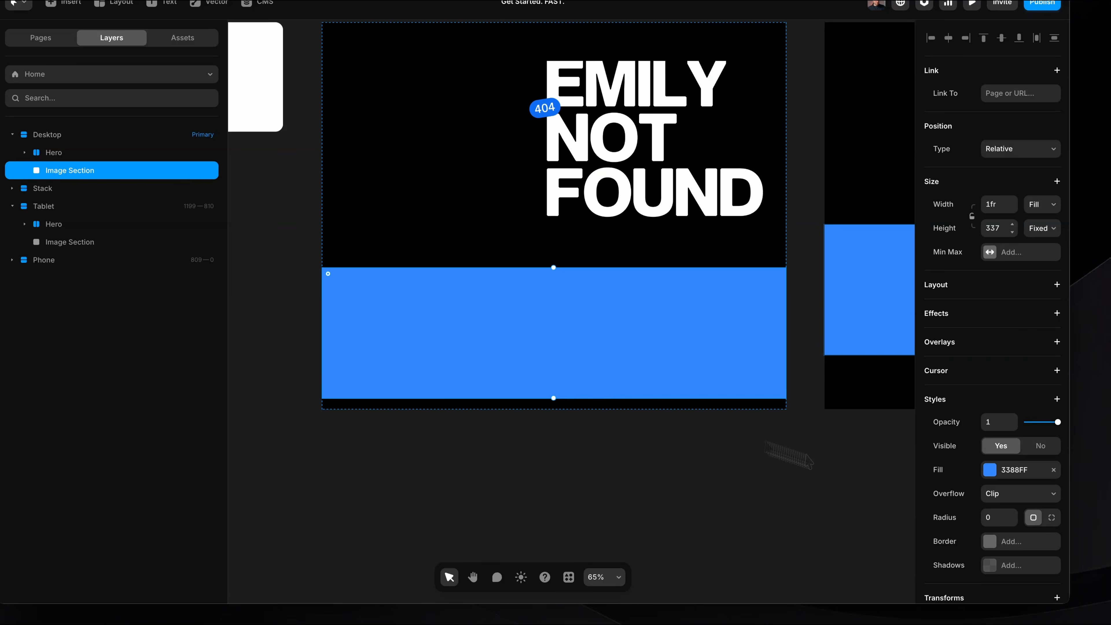
Change the Image Section's fill to an image and paste in the captured group photo.
left_click(1002, 481)
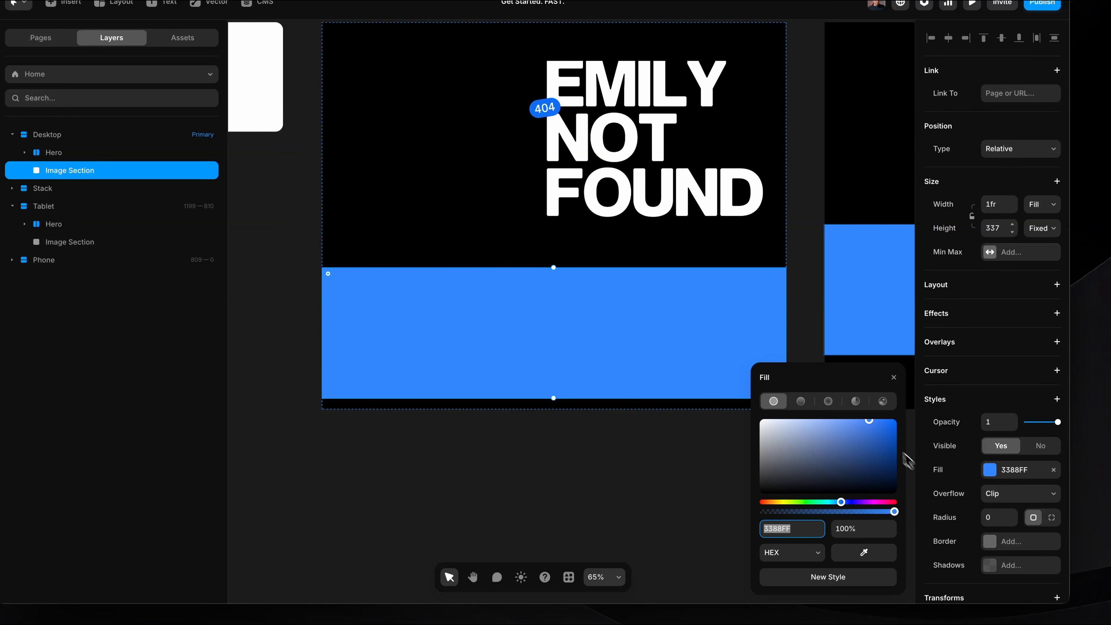
left_click(886, 403)
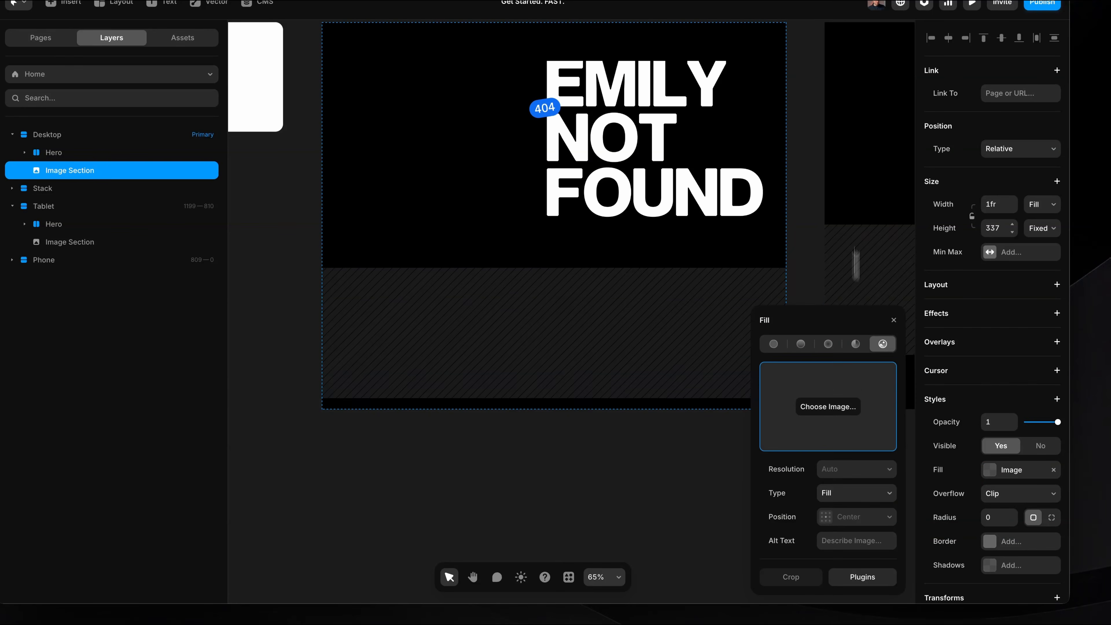
key("super+v")
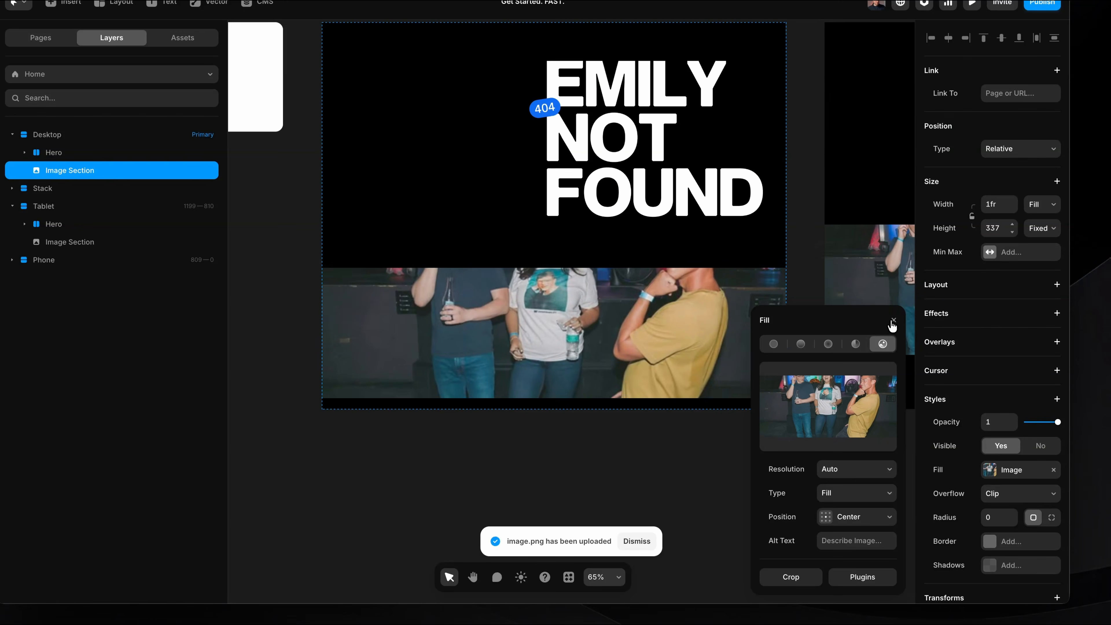
left_click(892, 322)
Extend the Image Section's height to about 445 and set the Desktop breakpoint's height to Fit Content.
left_click_drag(563, 400, 567, 451)
scroll(568, 449, "down", 3)
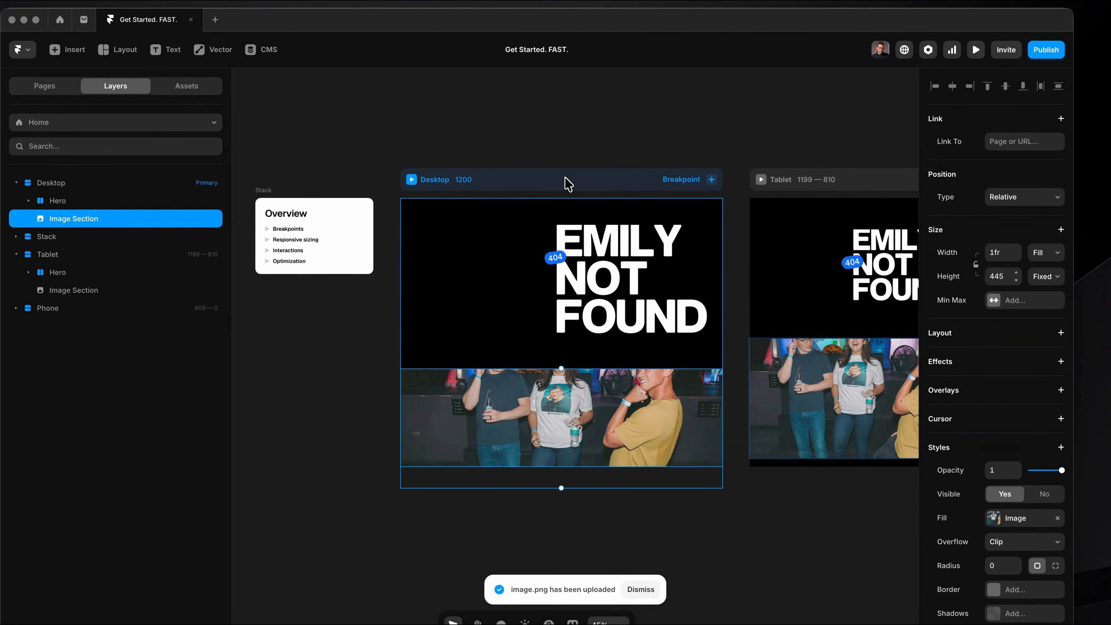
left_click(567, 184)
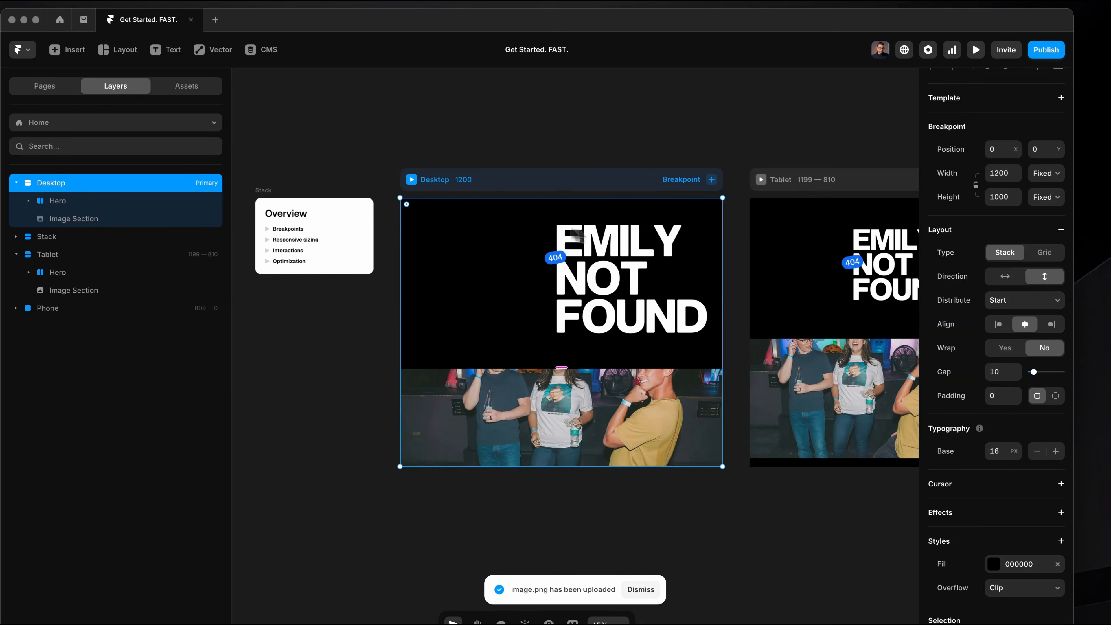
left_click(1046, 197)
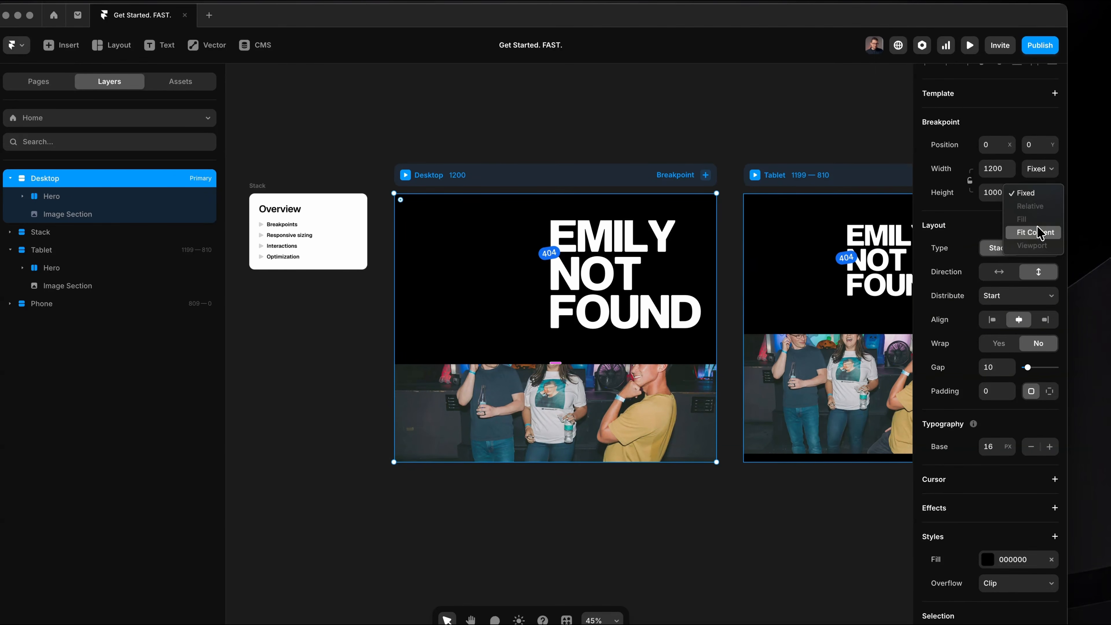
left_click(1035, 232)
scroll(607, 328, "down", 2)
Stretch the photo section in the Desktop breakpoint to a height of about 544.
left_click(607, 328)
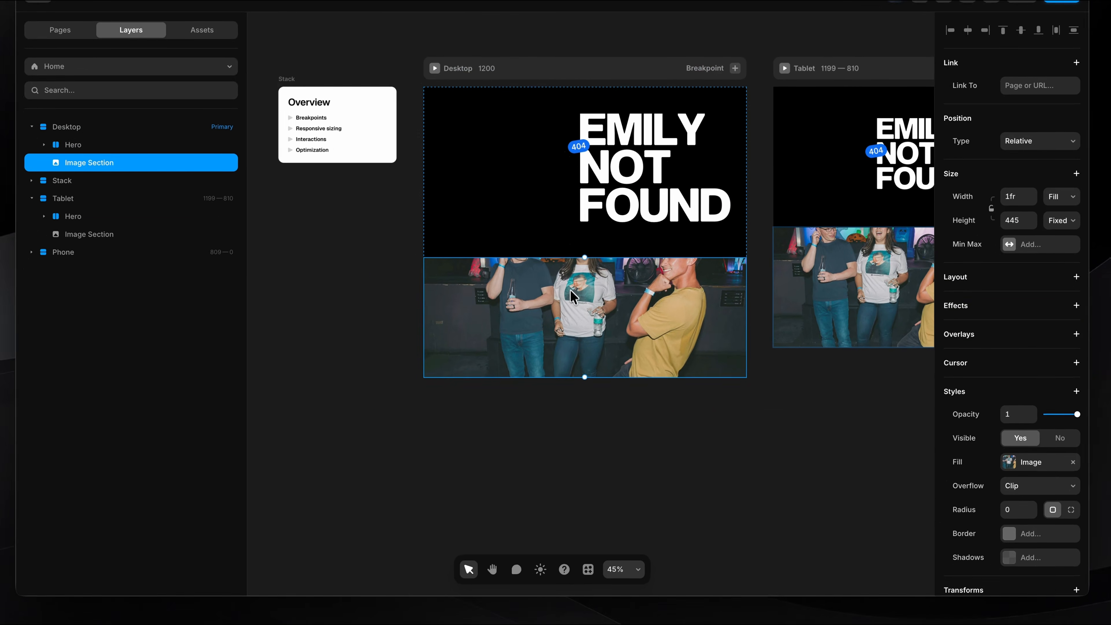
scroll(558, 329, "up", 3)
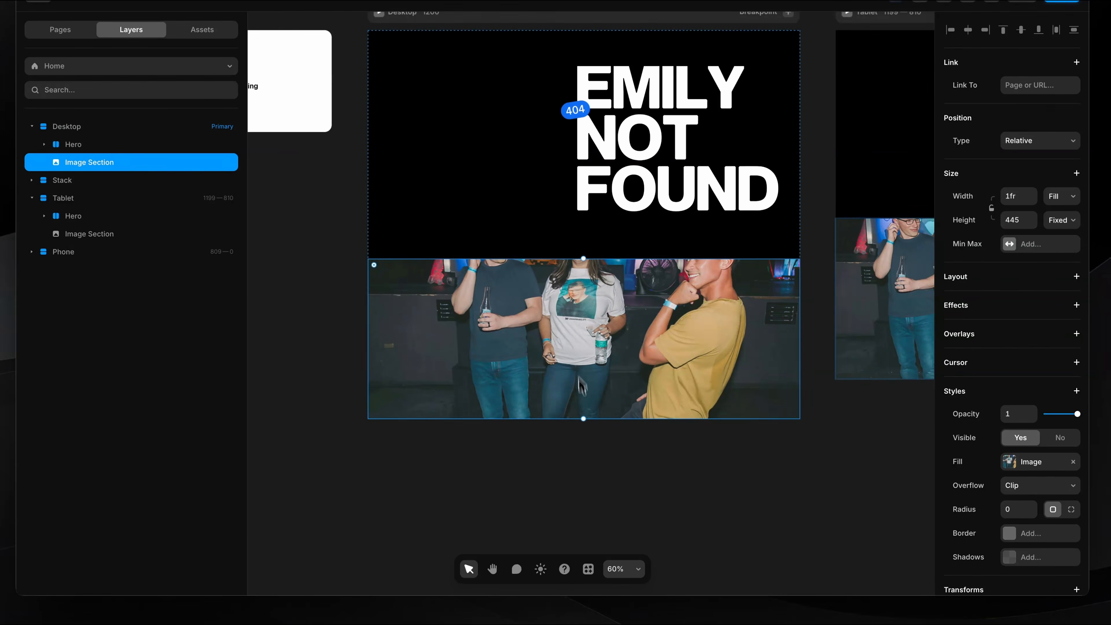
left_click_drag(584, 419, 585, 465)
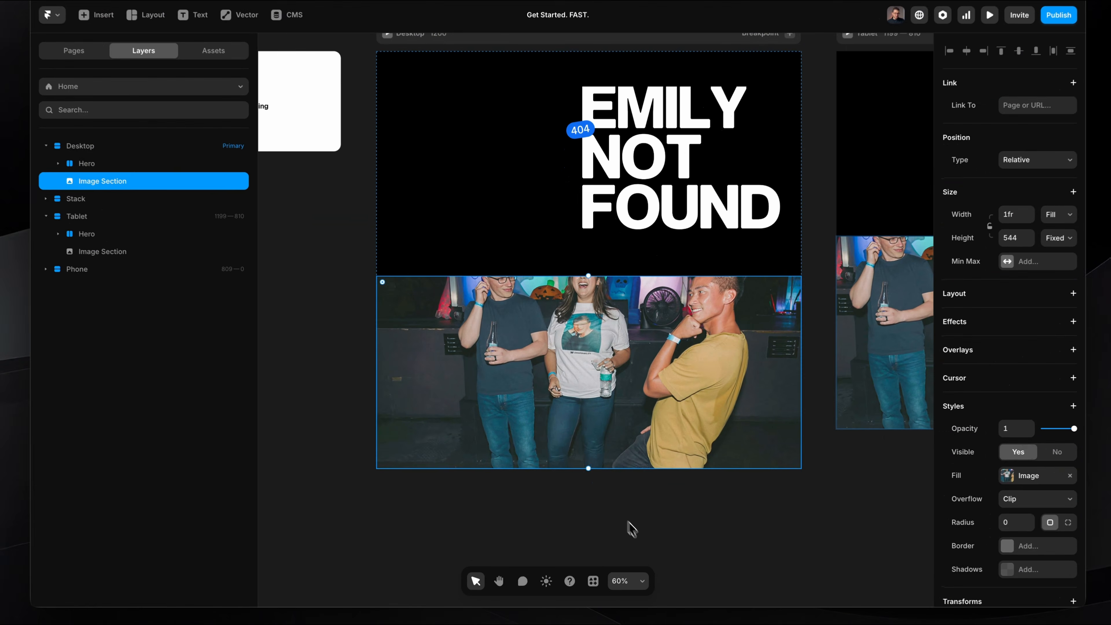
left_click(614, 509)
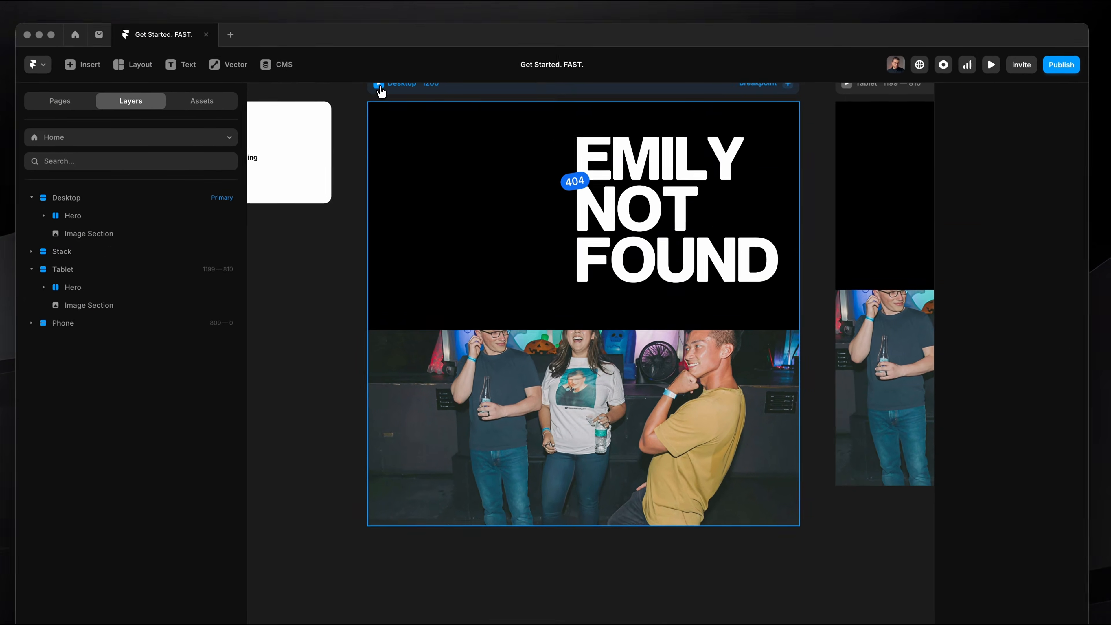
Preview the Desktop page and narrow the preview to phone width to examine how the photo section resizes.
left_click(381, 71)
scroll(781, 389, "down", 3)
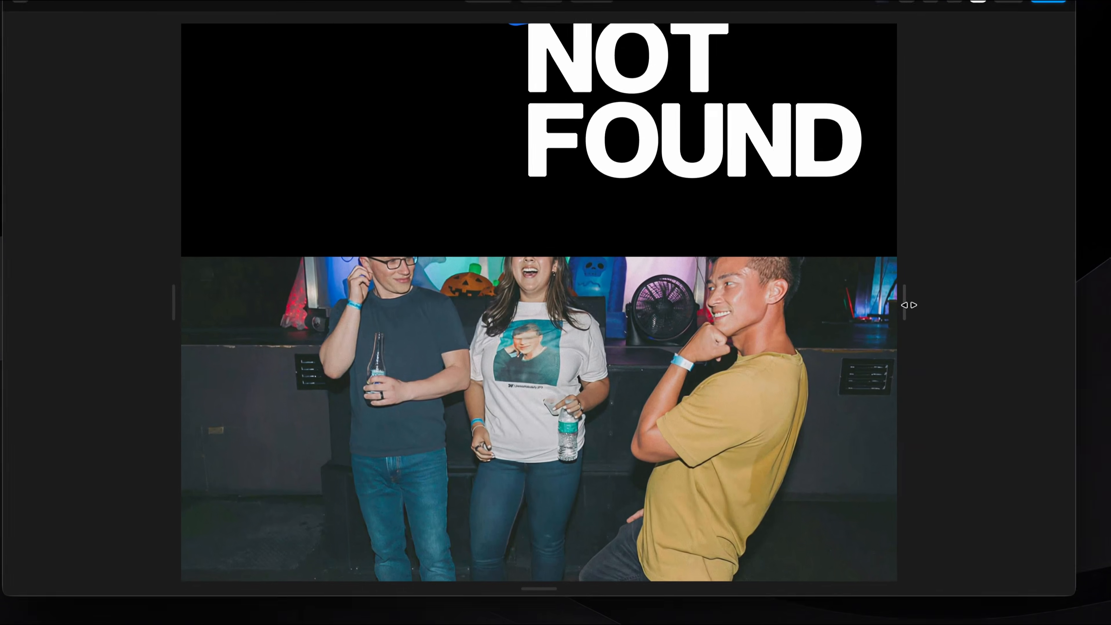
left_click_drag(912, 366, 709, 336)
left_click_drag(700, 284, 451, 479)
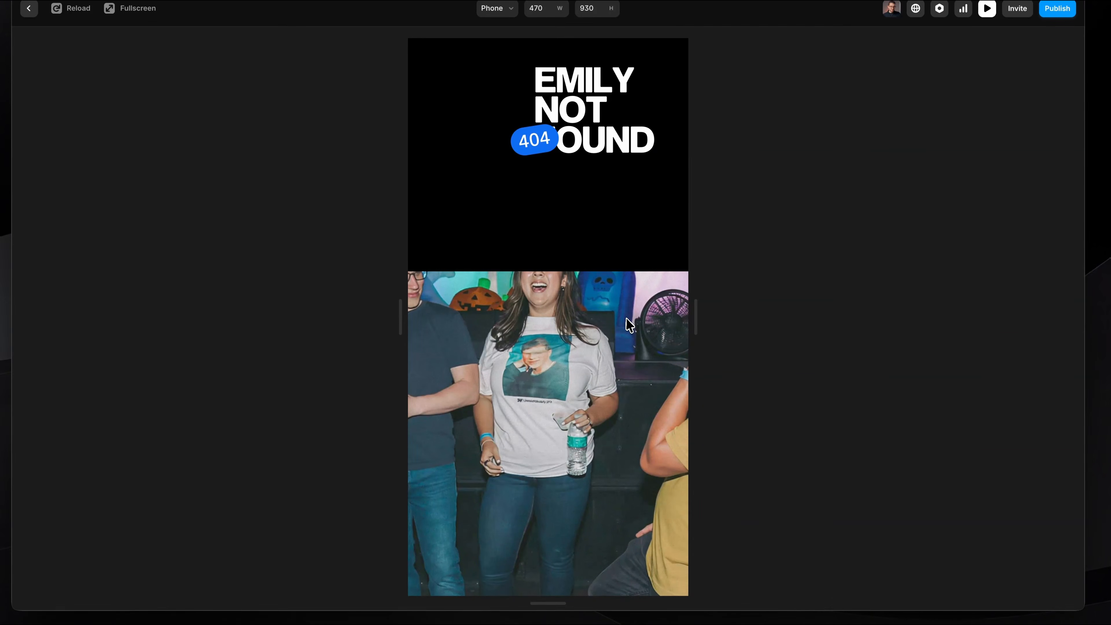
key("Escape")
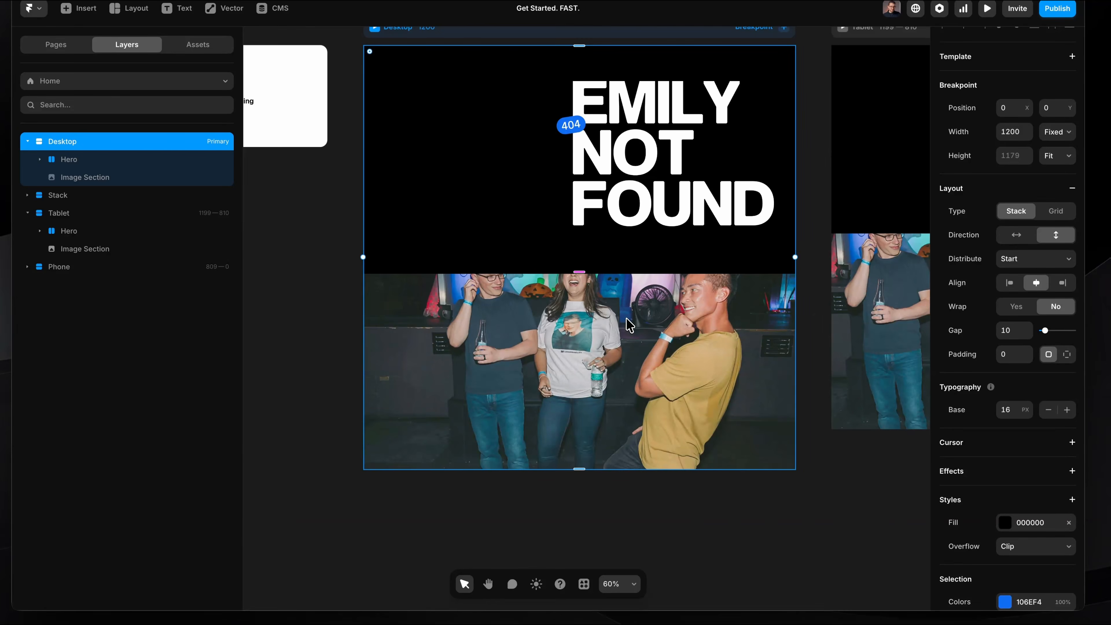
Lock the aspect ratio of the Image Section in the Desktop breakpoint.
left_click(669, 321)
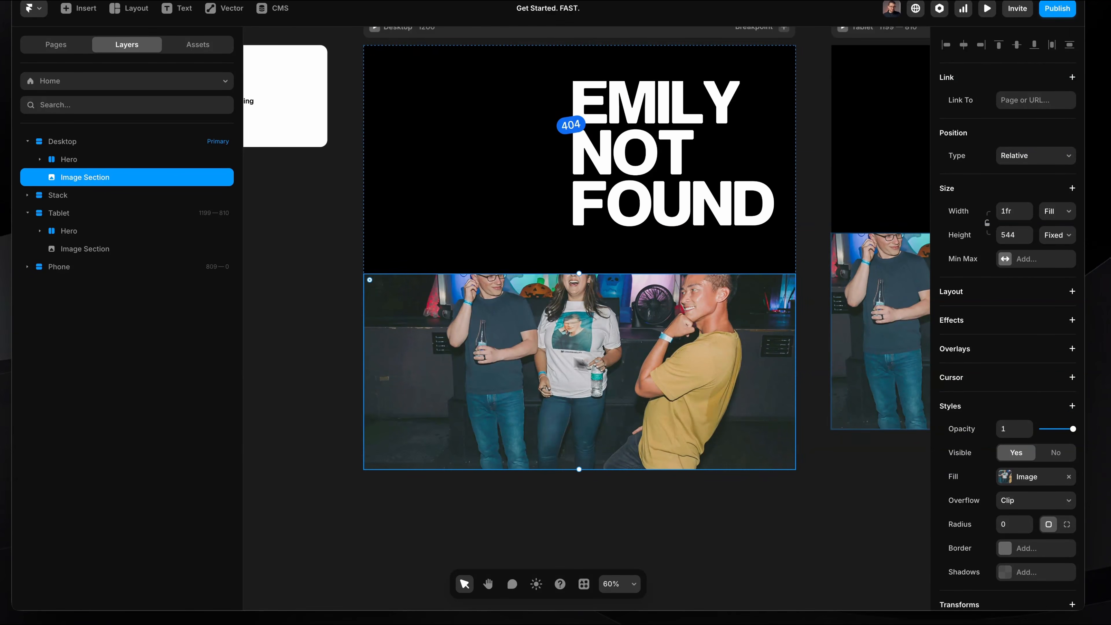
scroll(605, 365, "up", 3)
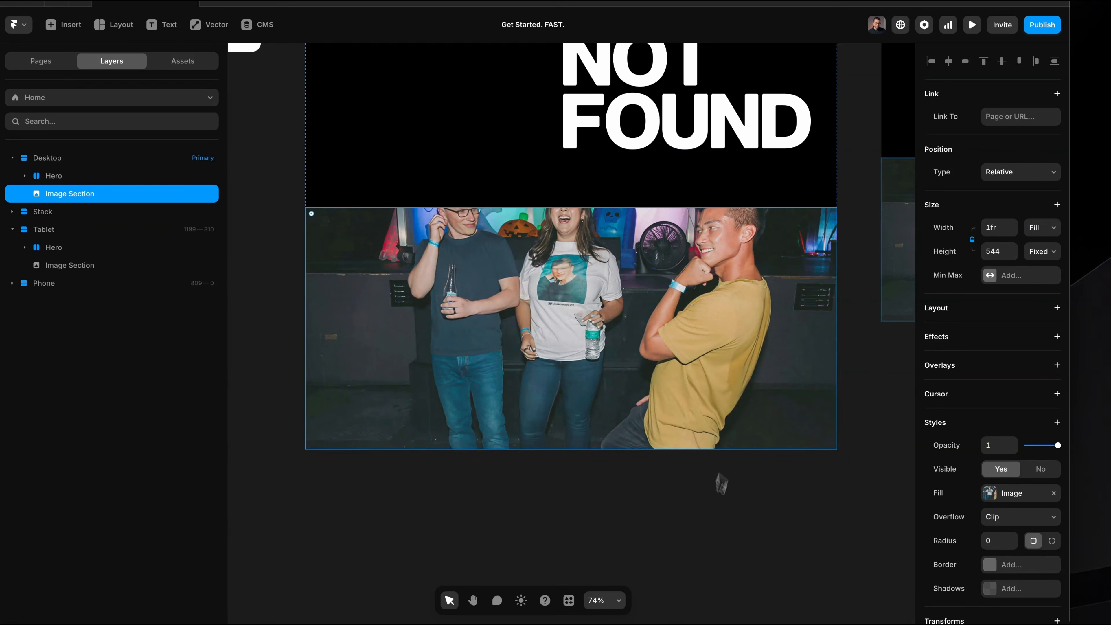
left_click(714, 492)
Preview the page again and narrow it to check how the photo section scales with its locked aspect ratio.
key("super+p")
scroll(737, 461, "down", 3)
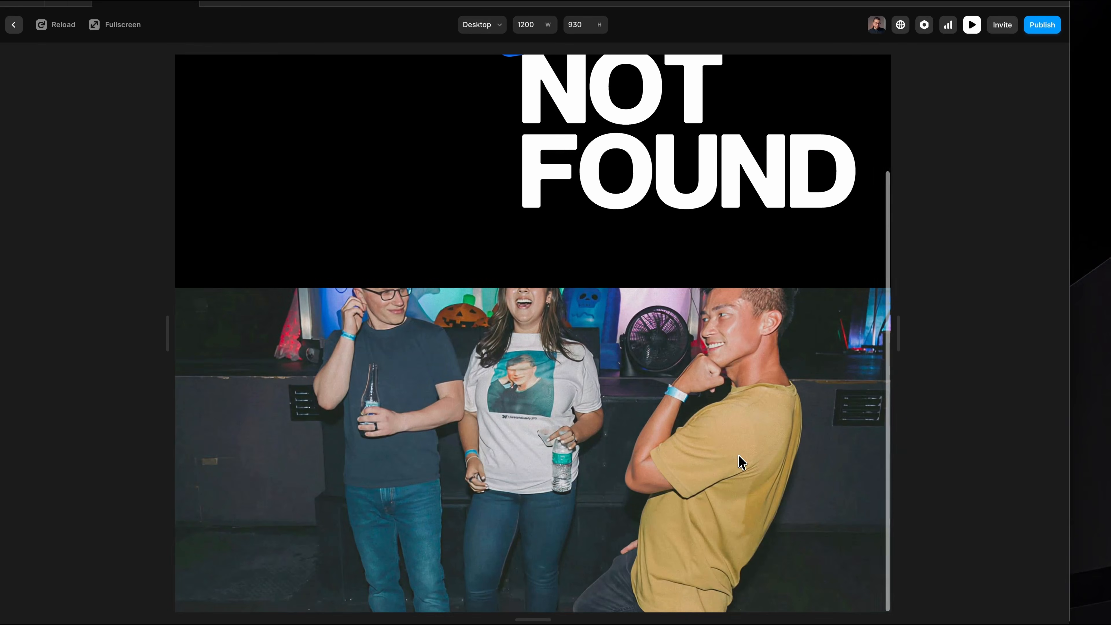
left_click_drag(902, 321, 735, 314)
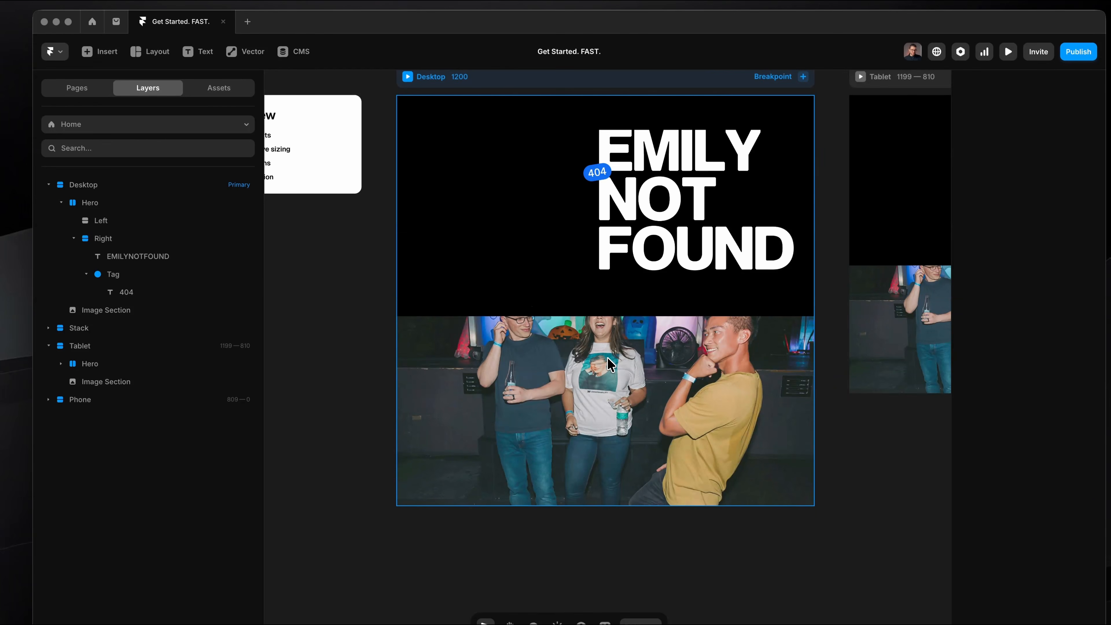
Draw a blue frame about 91 by 62 inside the Image Section and move it across the photo's upper edge.
scroll(606, 357, "up", 3)
key("f")
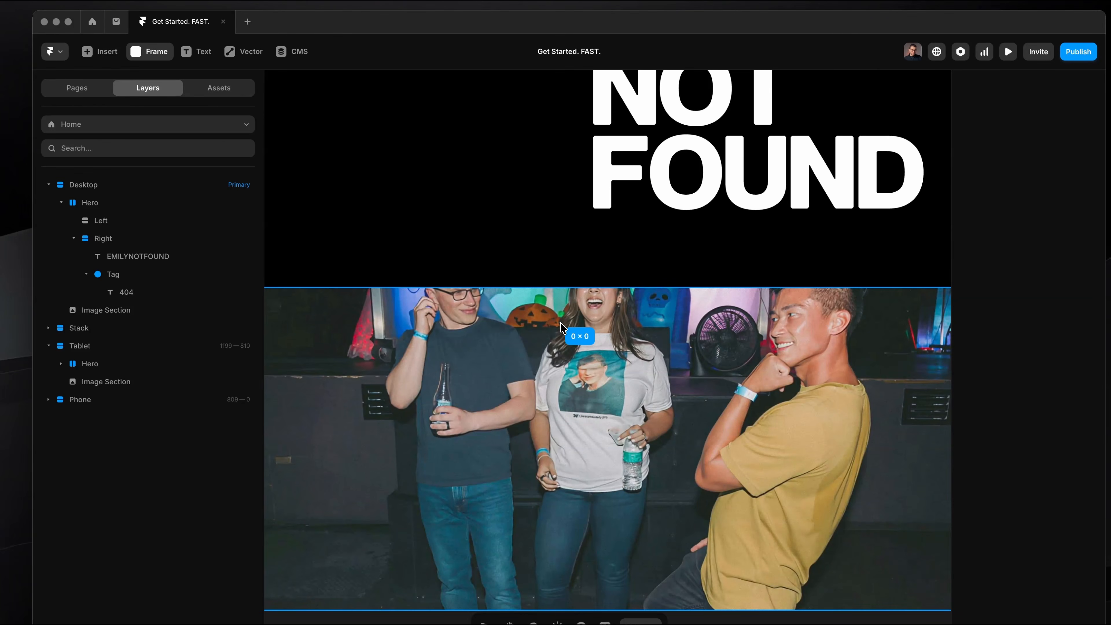
scroll(614, 359, "left", 1)
mouse_move(614, 359)
left_mouse_down()
mouse_move(585, 313)
mouse_move(571, 319)
left_mouse_up()
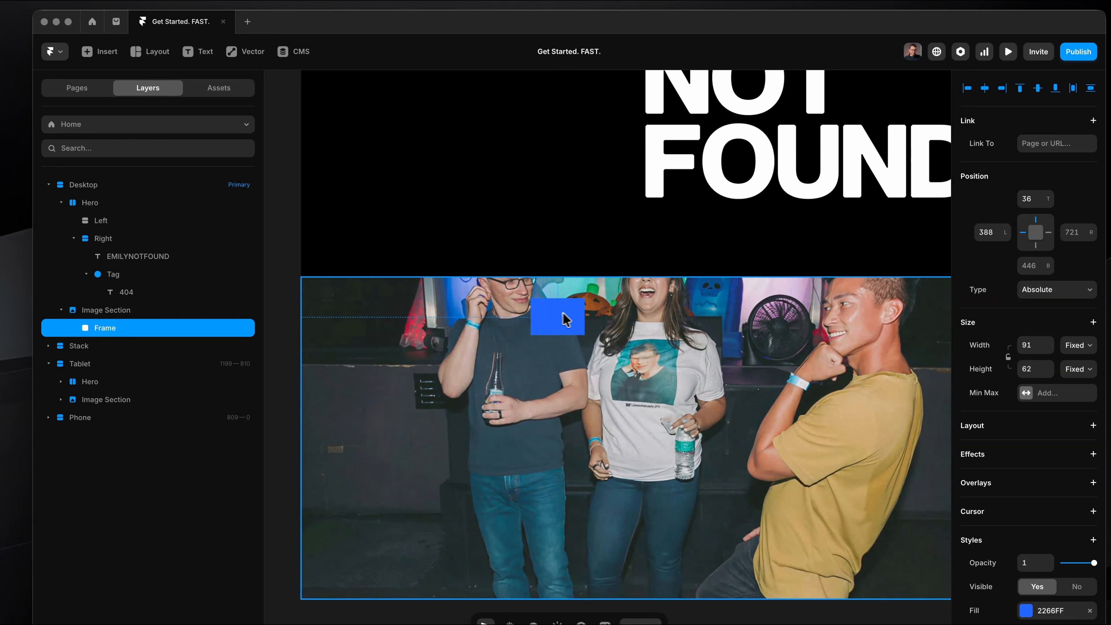
left_click_drag(465, 312, 457, 310)
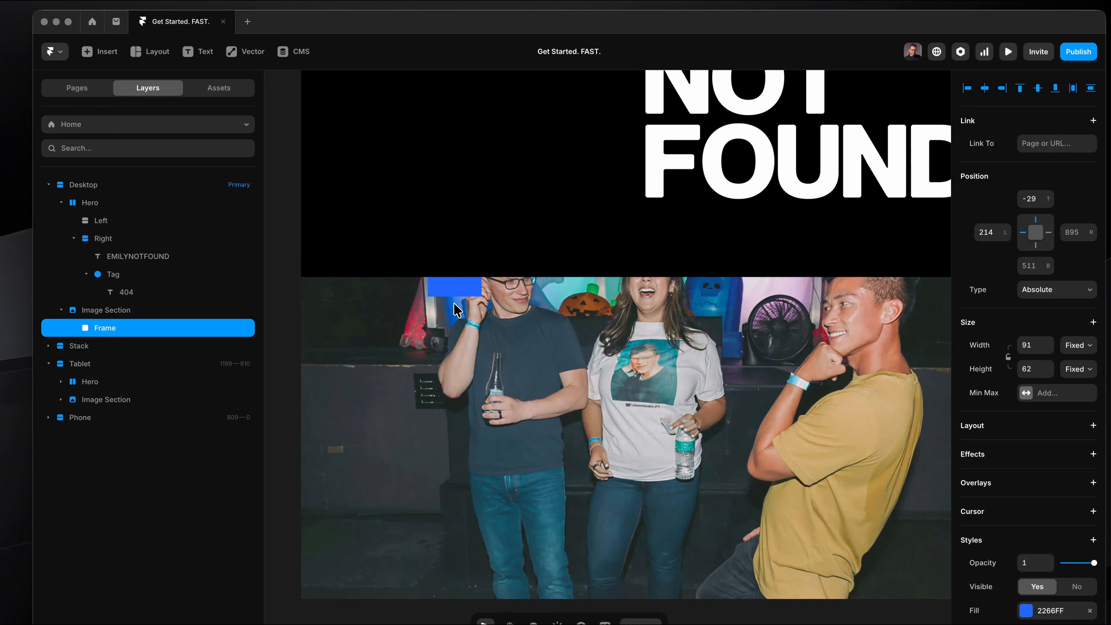
Set the Image Section's overflow to Visible.
left_click(106, 310)
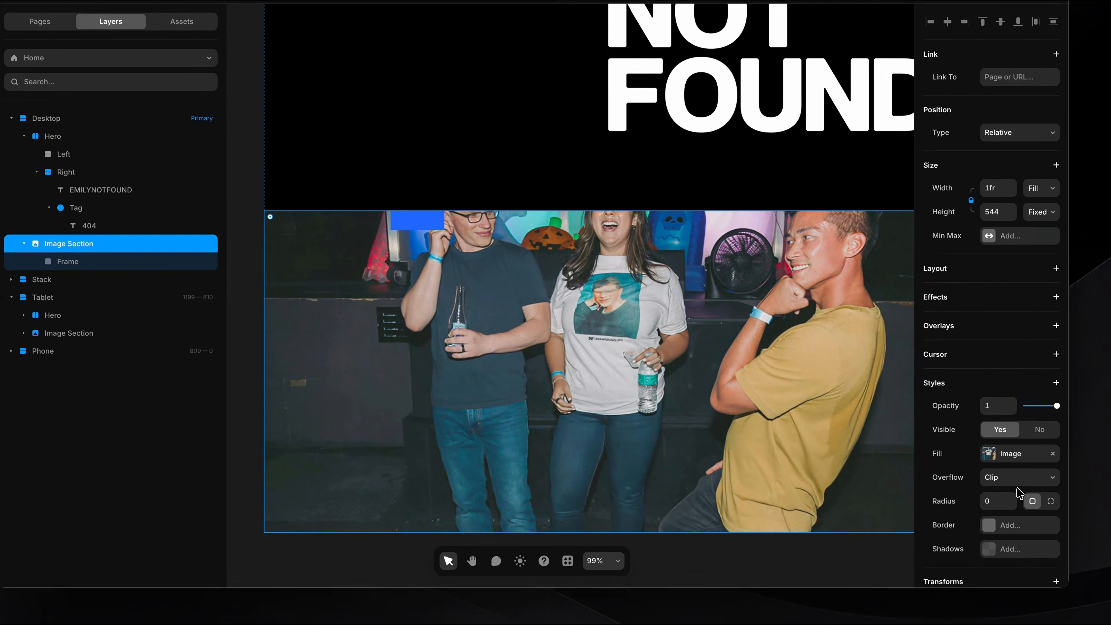
left_click(1017, 483)
left_click(1016, 490)
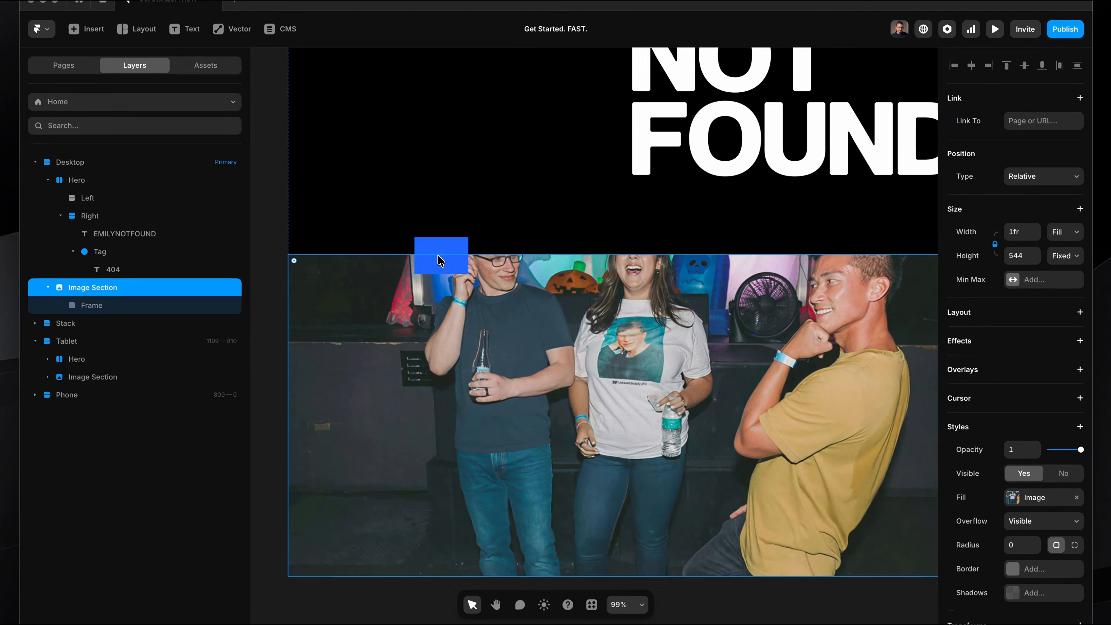
Tilt the small blue frame at the photo's upper edge slightly counterclockwise.
left_click(425, 215)
left_click_drag(443, 203, 442, 208)
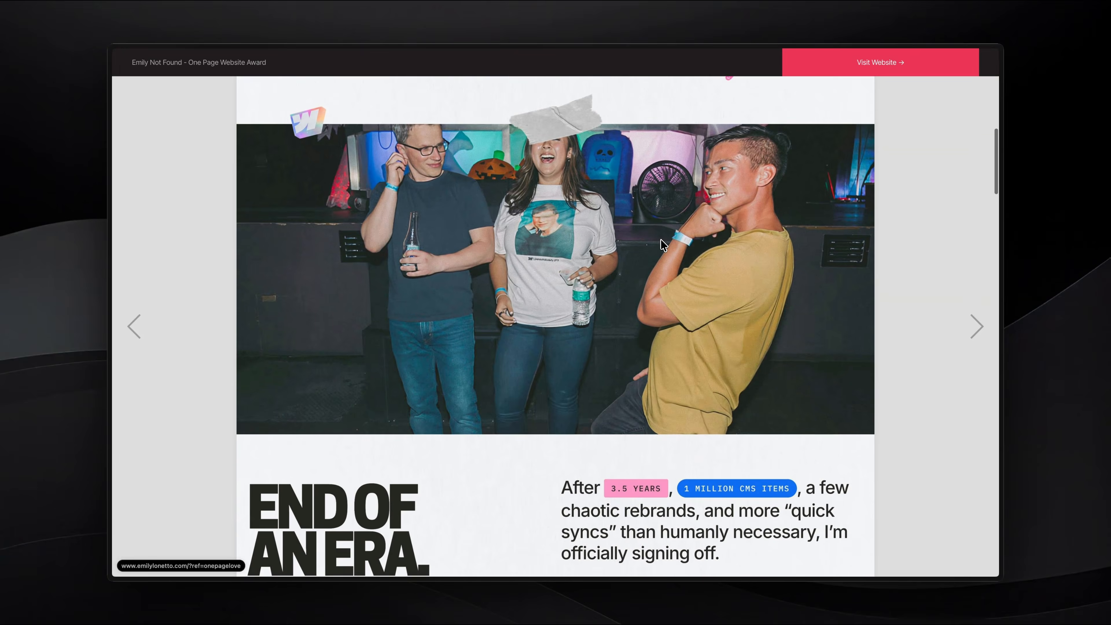
Switch to the One Page Love reference page and examine the END OF AN ERA section below the photo.
scroll(660, 239, "down", 5)
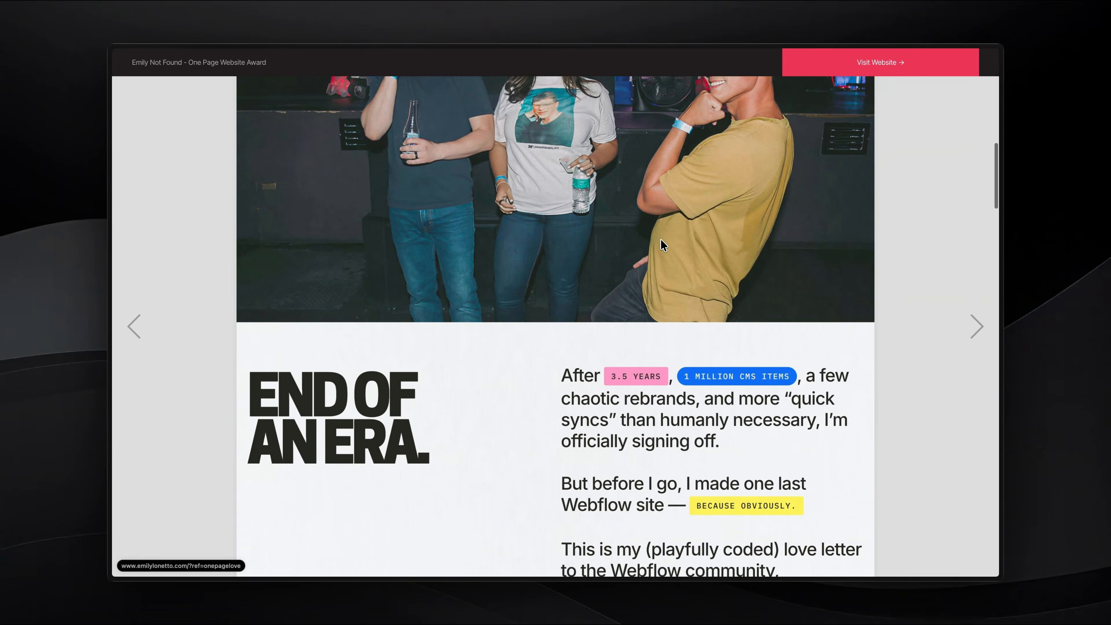
scroll(660, 238, "down", 1)
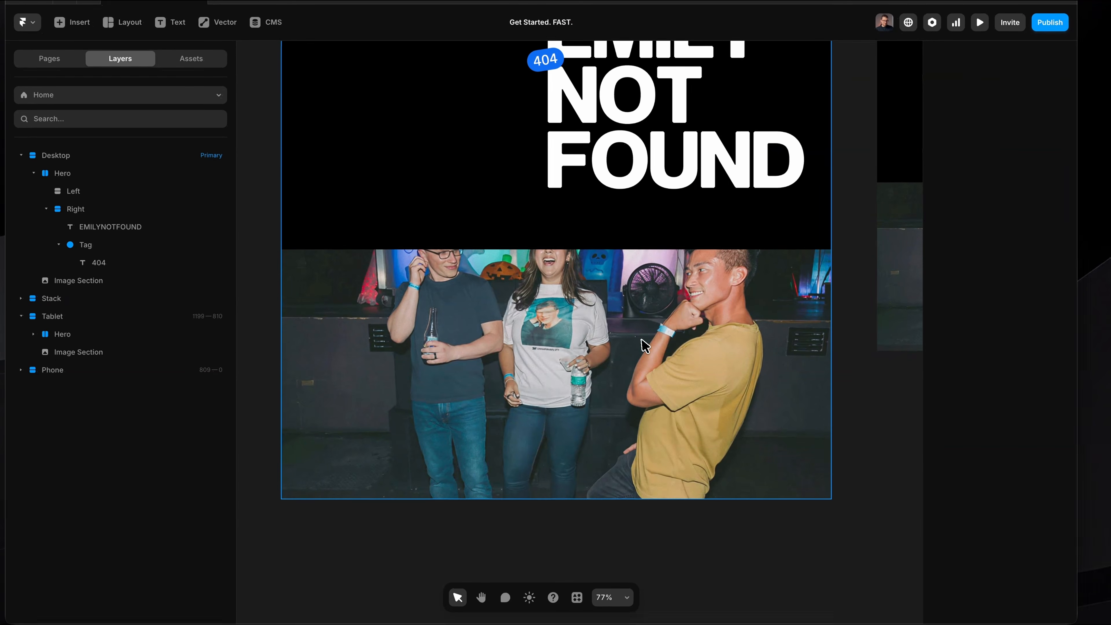
Duplicate the Hero stack in the Desktop breakpoint and place the copy below the Image Section.
scroll(643, 280, "down", 4)
left_click(543, 181)
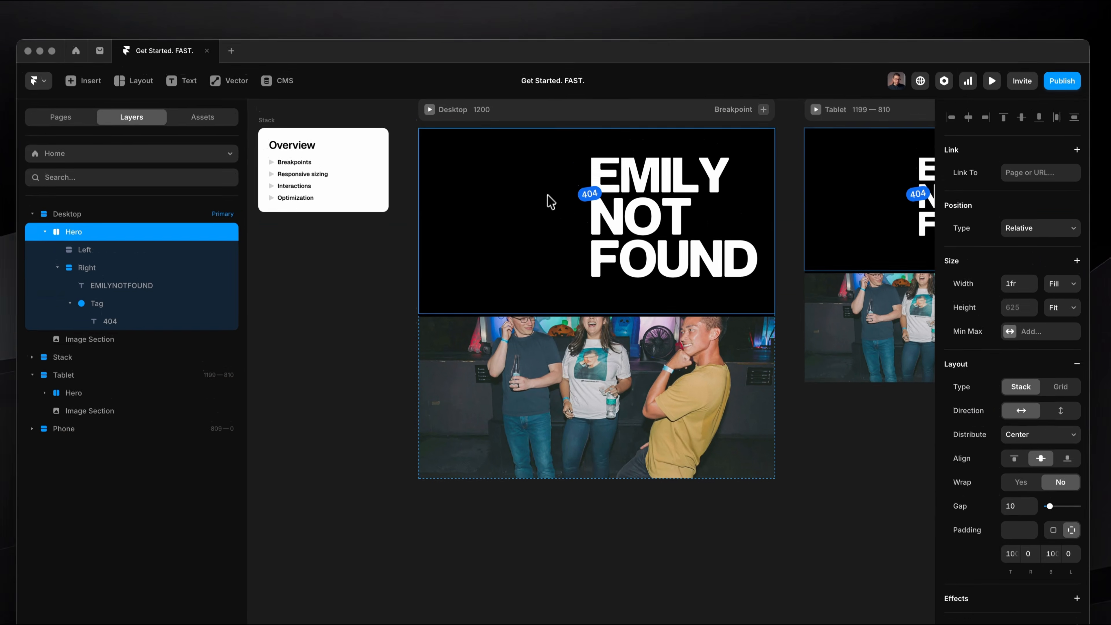
key("super+d")
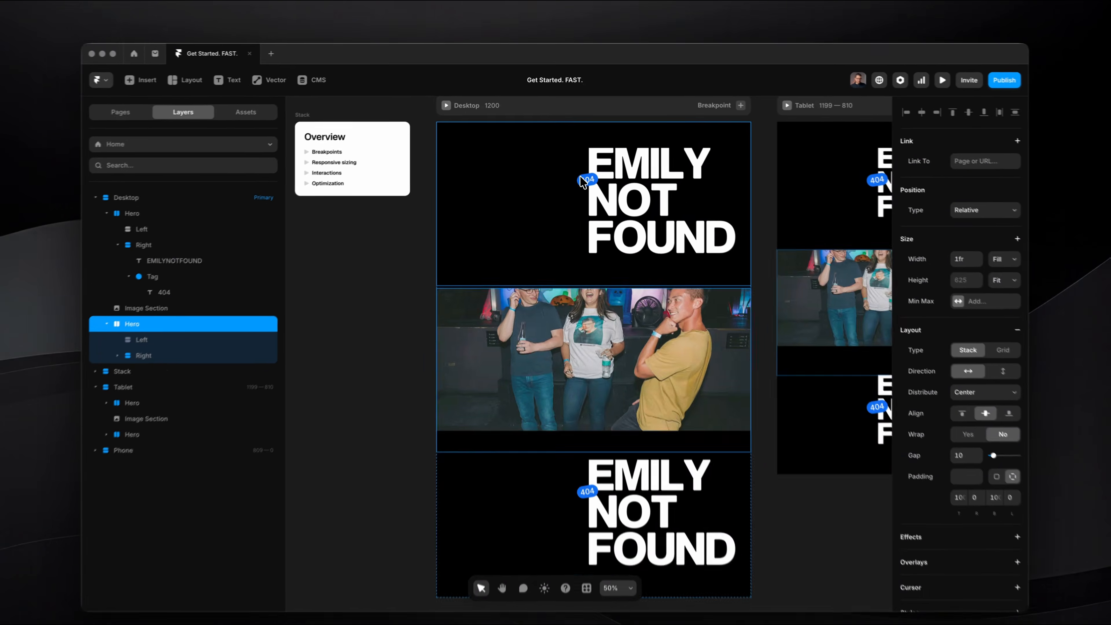
key("Down")
Delete the 404 Tag from the duplicated Hero below the photo.
scroll(656, 372, "down", 3)
scroll(671, 393, "up", 4)
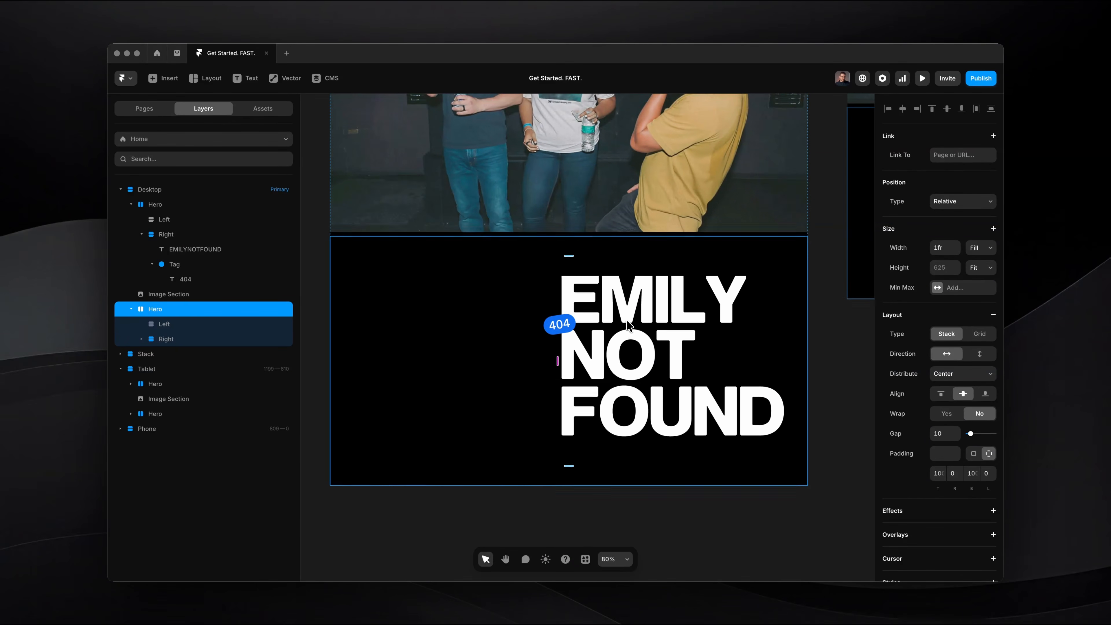
scroll(626, 328, "left", 1)
scroll(625, 328, "down", 1)
left_click(588, 308)
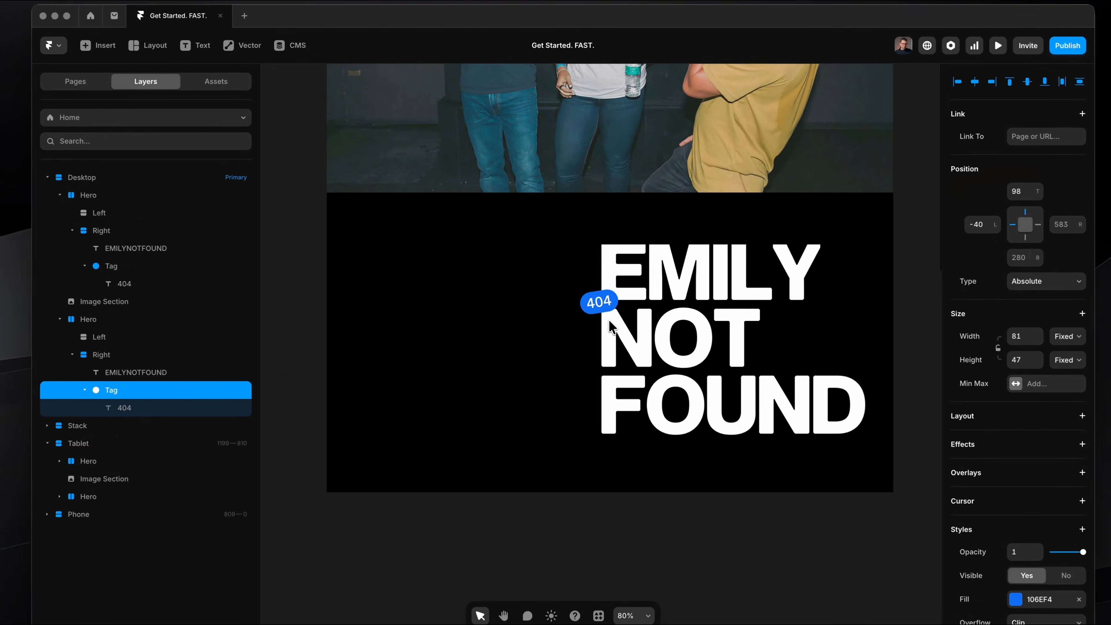
key("Delete")
Move the Right stack with the heading ahead of the empty Left stack in the duplicated Hero.
scroll(609, 321, "down", 2)
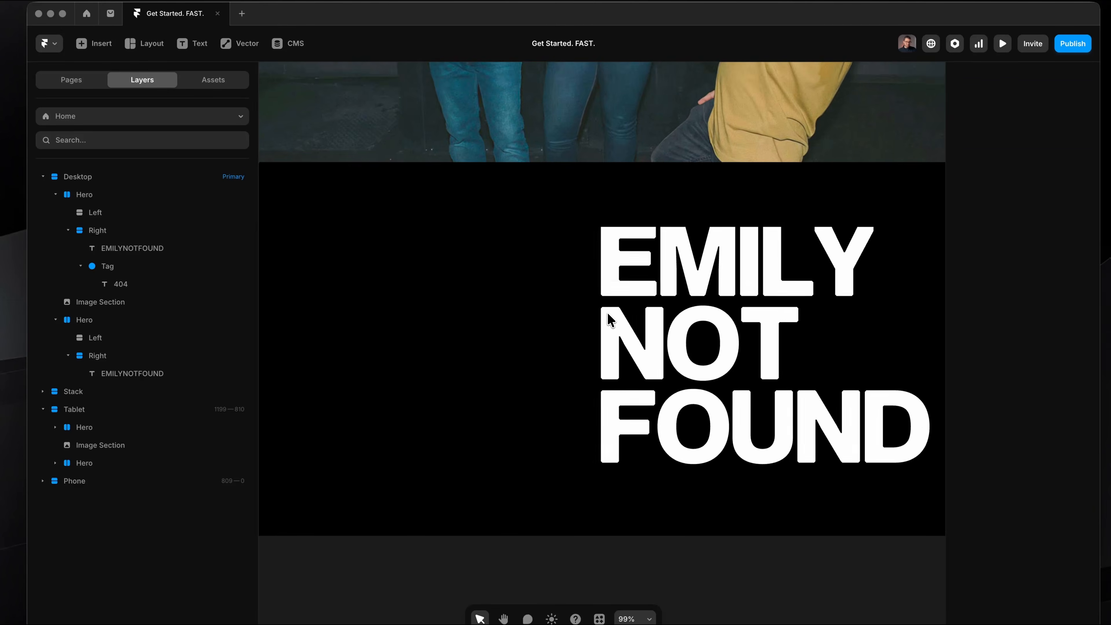
left_click(700, 283)
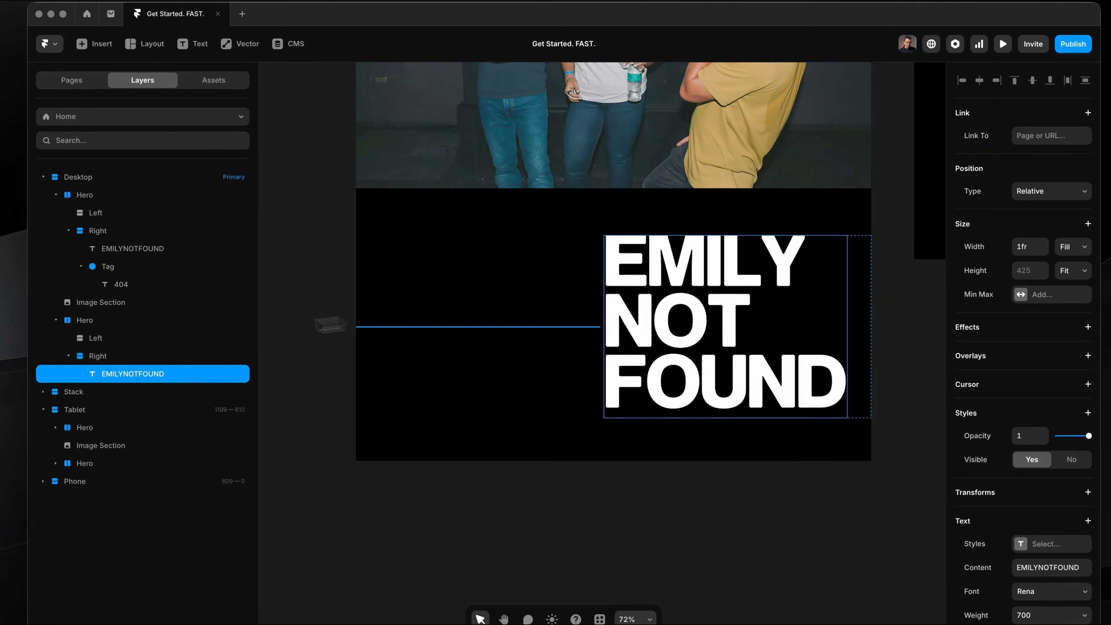
key("Escape")
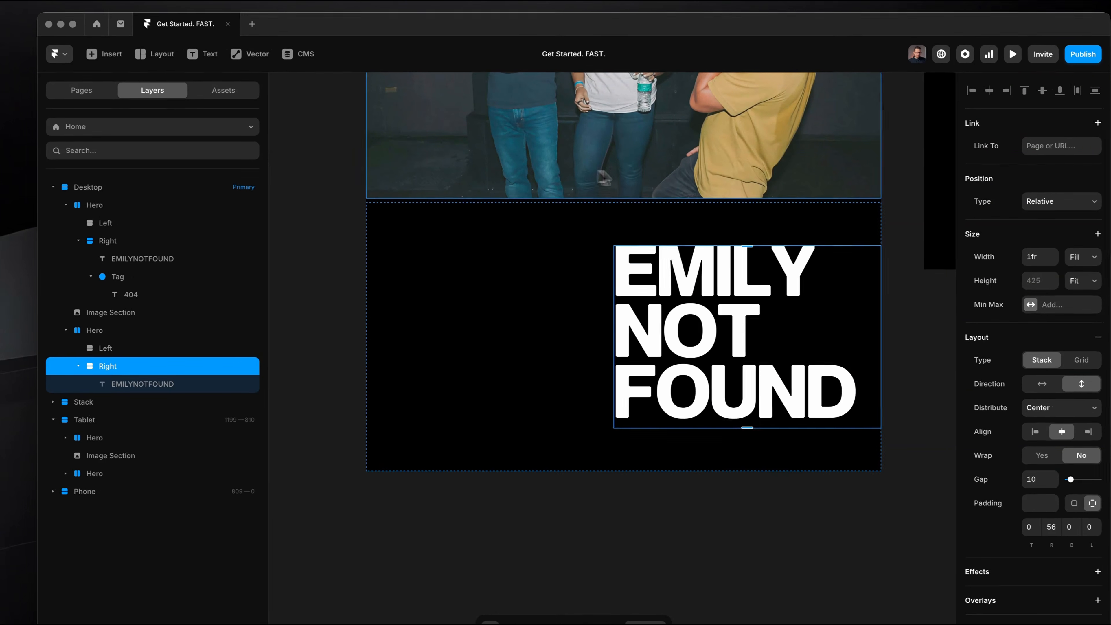
scroll(724, 249, "up", 3)
left_click_drag(736, 285, 448, 284)
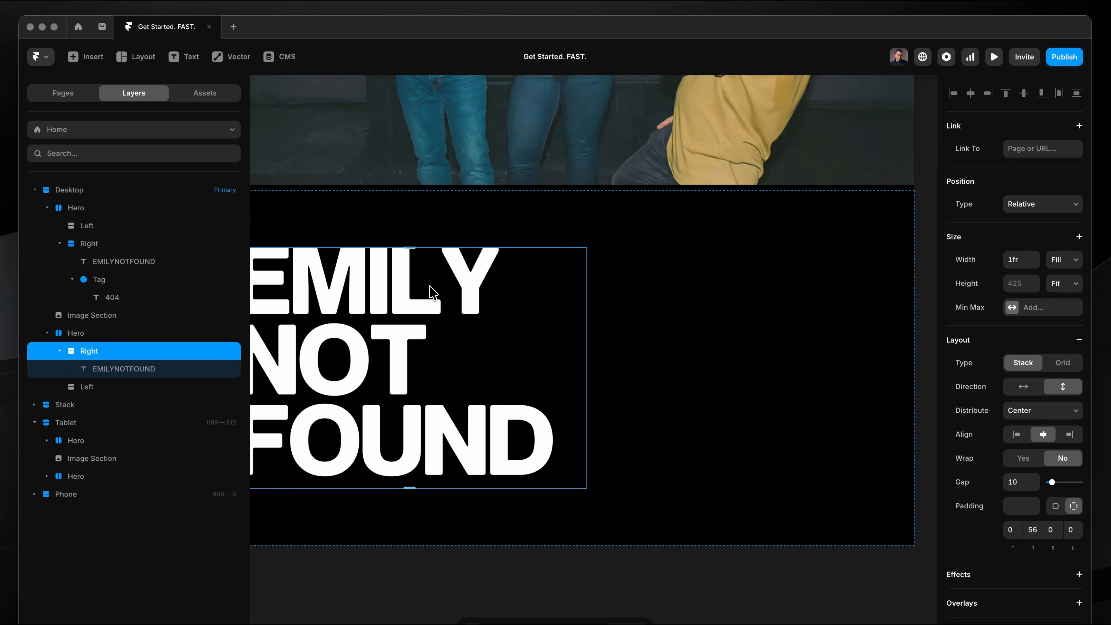
Rename the moved heading stack in the duplicated Hero as Left.
scroll(527, 297, "down", 3)
scroll(527, 297, "left", 1)
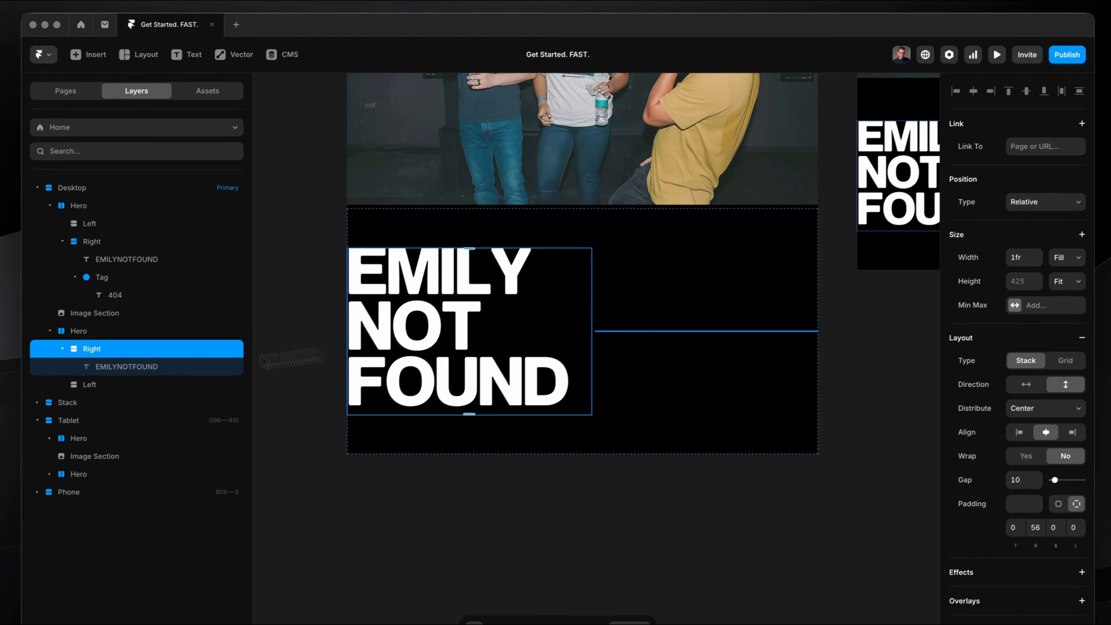
double_click(111, 353)
type("Left")
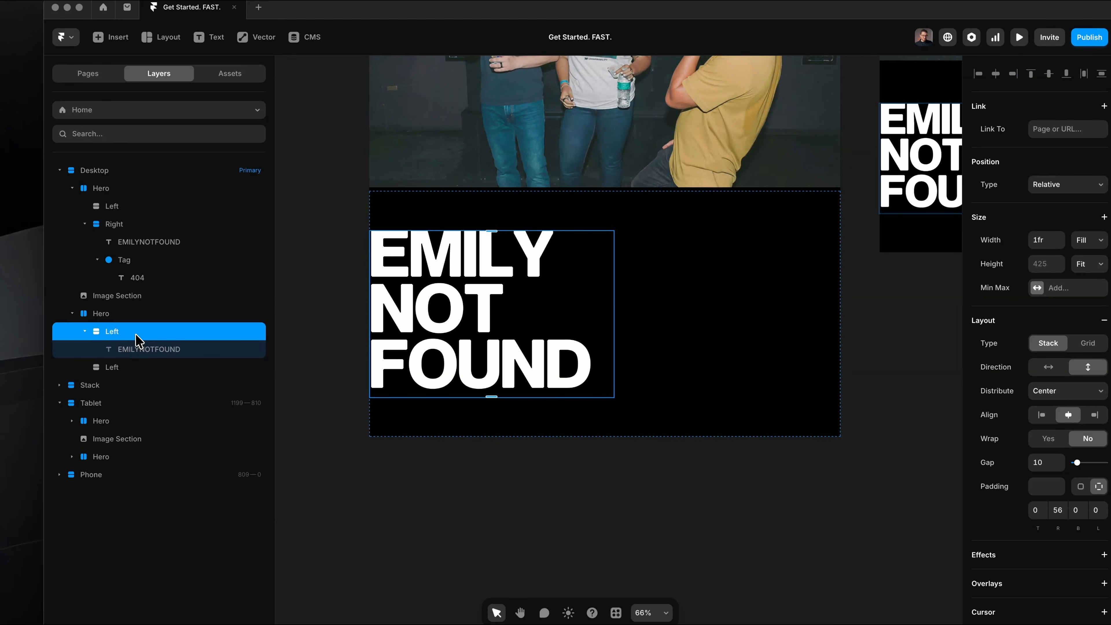
Rename the empty stack in the duplicated Hero as Right and set the Left stack's left padding to 56.
double_click(150, 366)
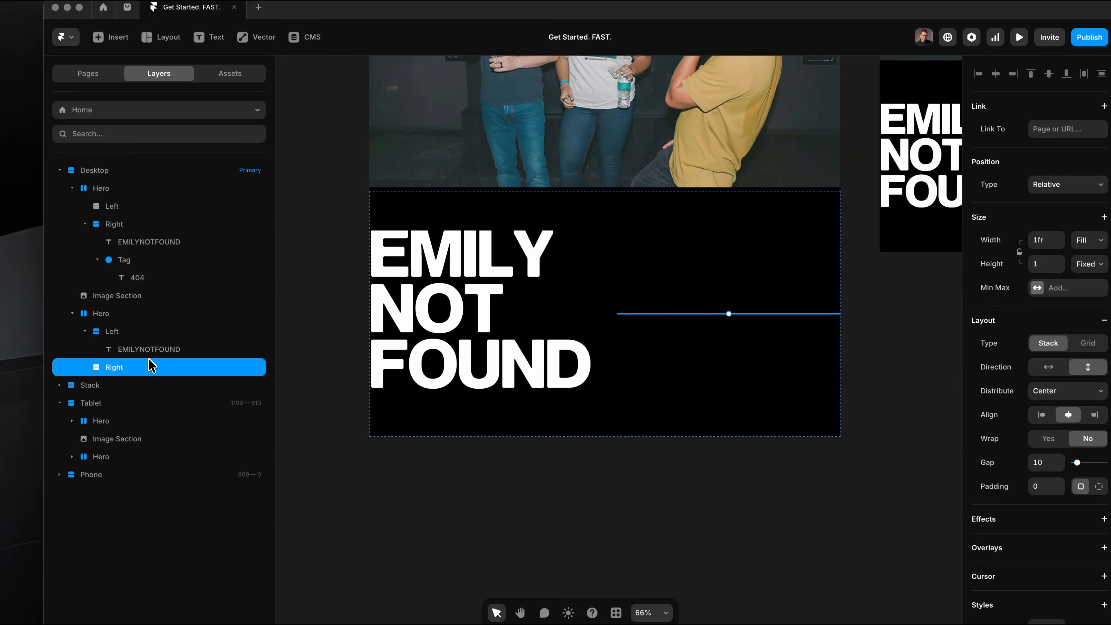
left_click(457, 264)
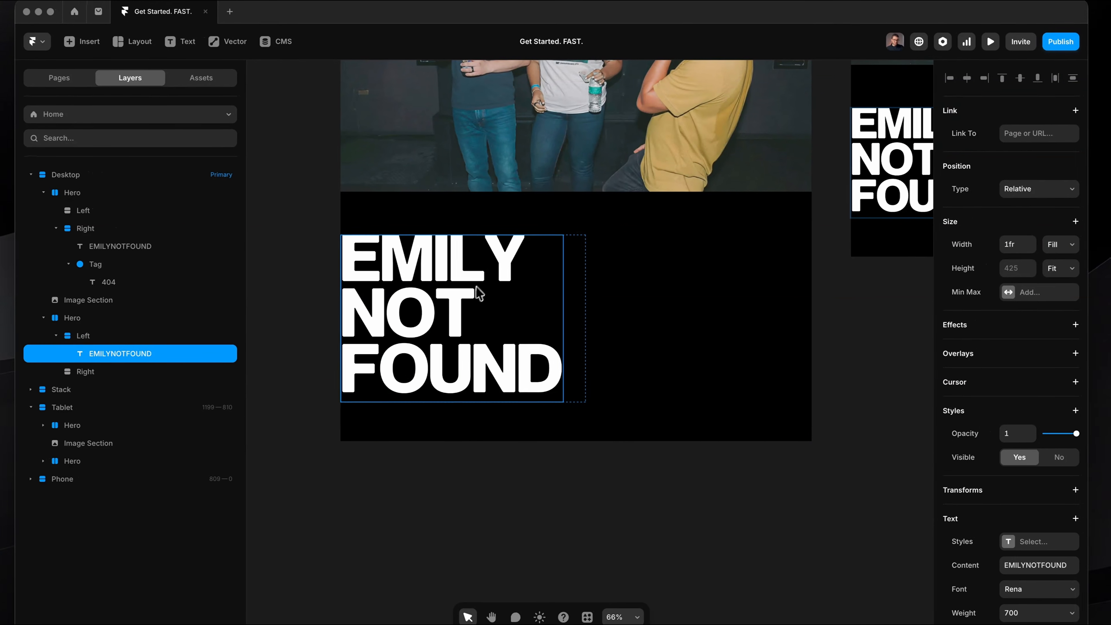
left_click(576, 282)
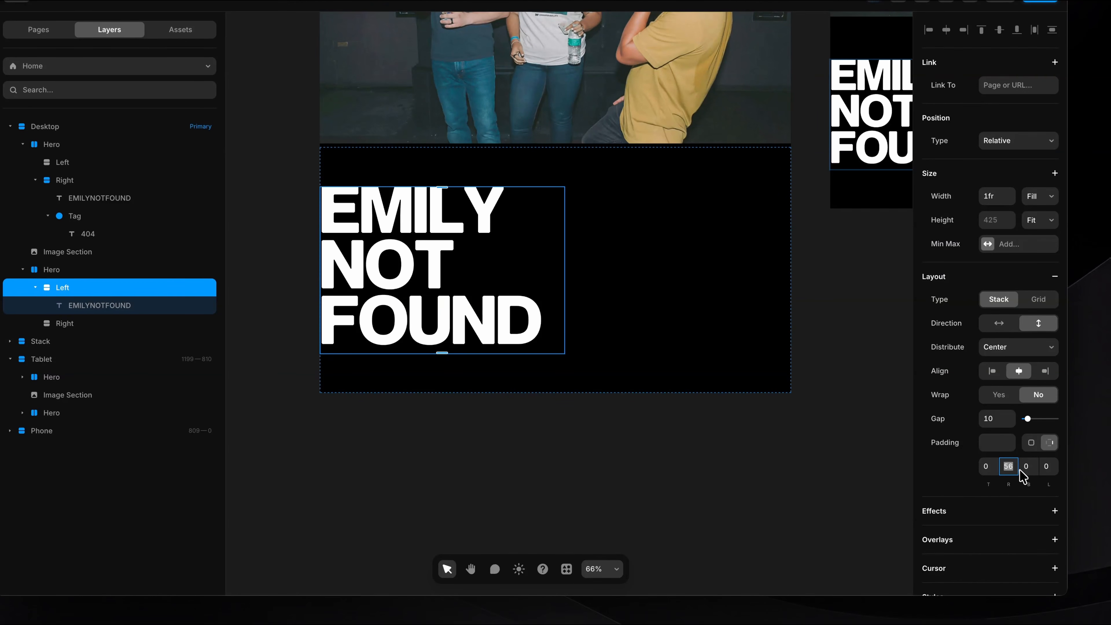
left_click(1050, 466)
type("56")
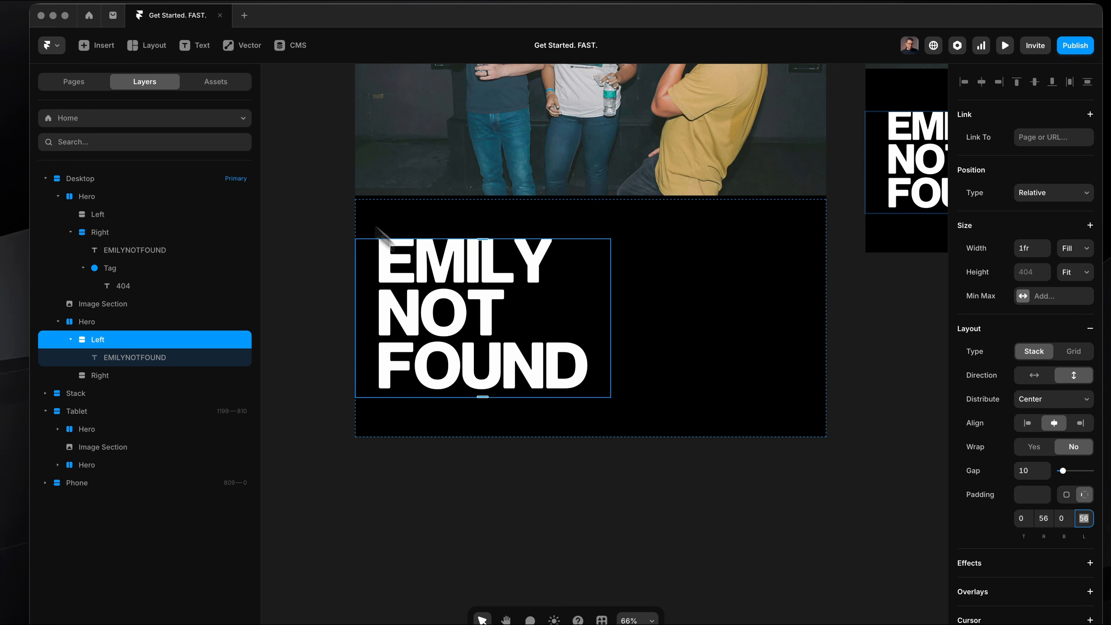
Replace the heading text in the duplicated Hero's Left stack with "END OF" and "AND ERA" on two lines.
left_click(436, 291)
double_click(436, 291)
type("END OF")
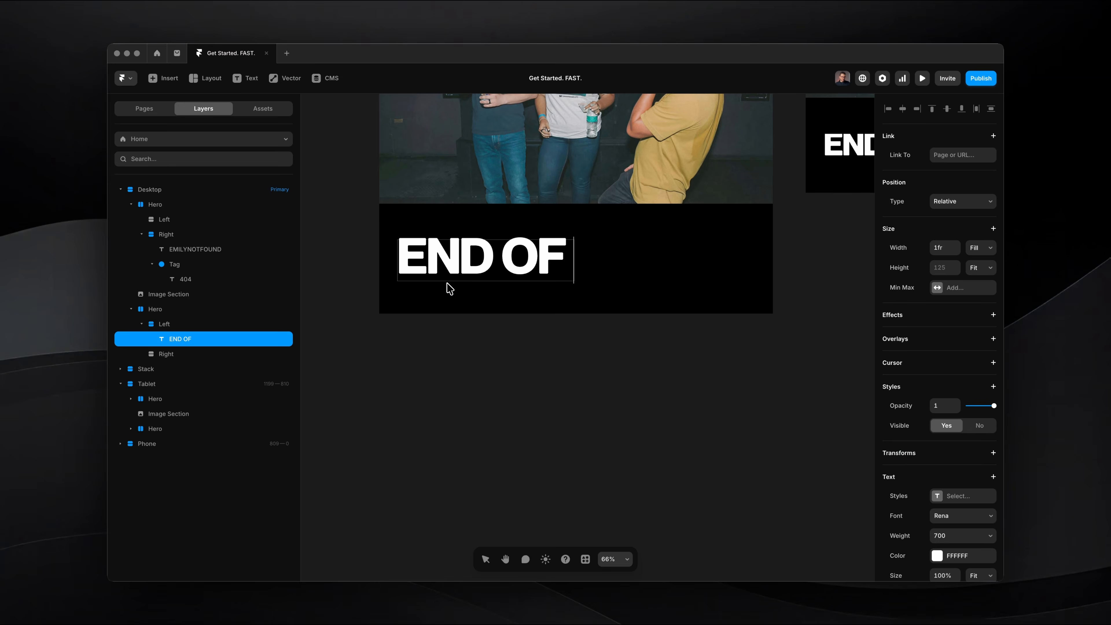
type("OF AND ERA")
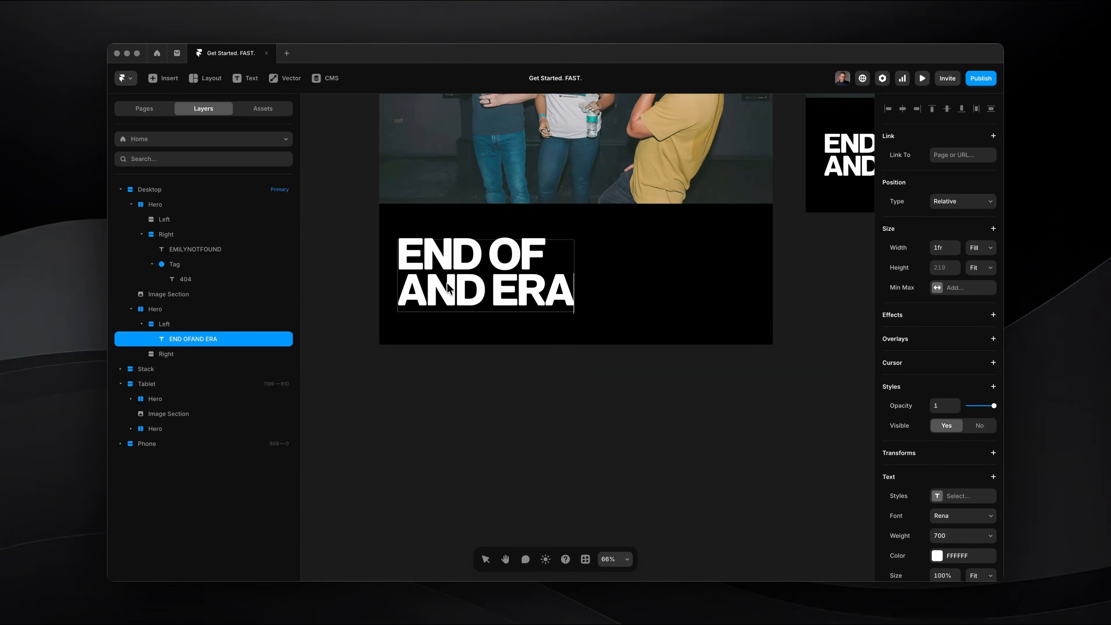
key("super+a")
scroll(953, 468, "down", 1)
key("Escape")
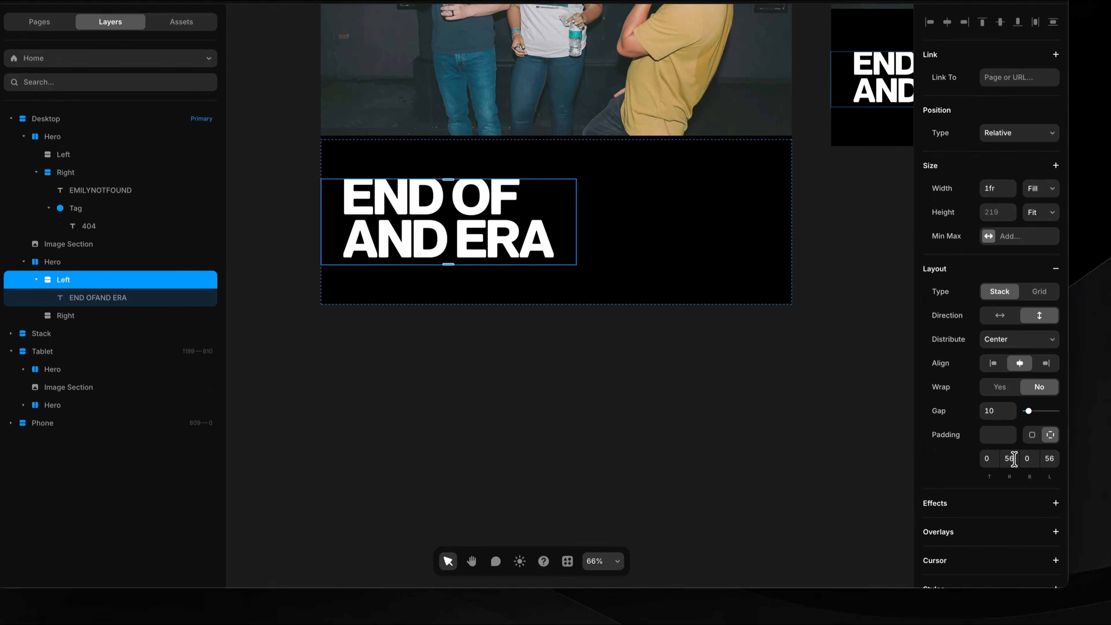
Try shrinking the END OF AND ERA heading by raising the Left stack's right padding to 400.
left_click(1019, 505)
type("96")
key("shift+Up")
key("shift+Up")
key("shift+Up")
key("shift+Up")
key("shift+Up")
key("shift+Up")
key("shift+Up")
key("shift+Up")
key("shift+Up")
key("shift+Up")
key("shift+Up")
key("shift+Up")
key("shift+Up")
key("shift+Up")
key("shift+Up")
key("shift+Up")
key("shift+Up")
key("shift+Up")
key("shift+Up")
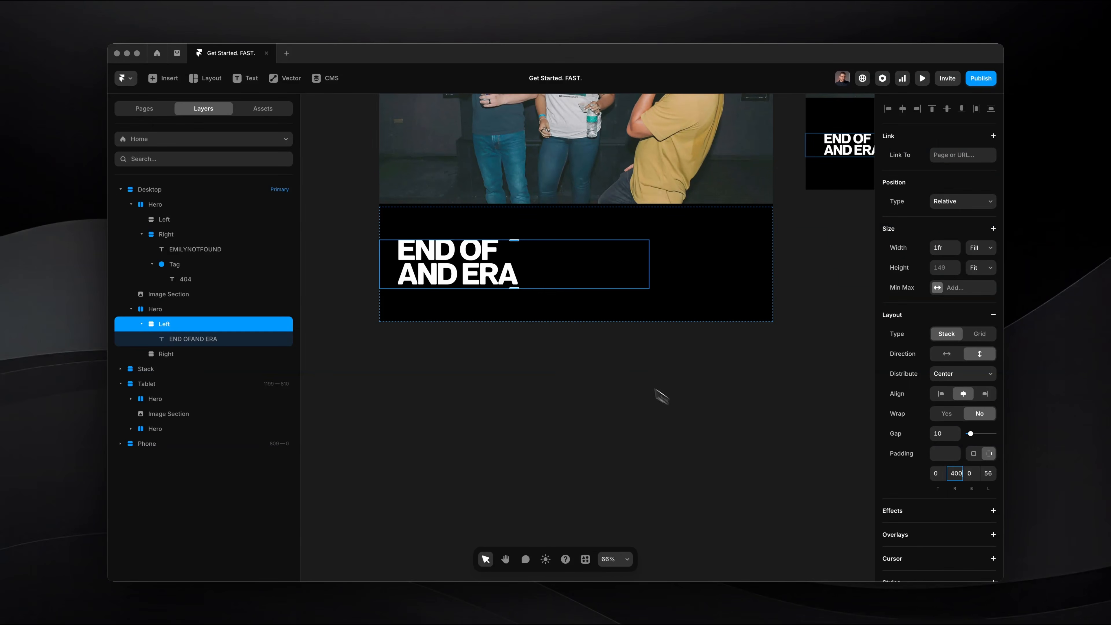
scroll(437, 249, "up", 2)
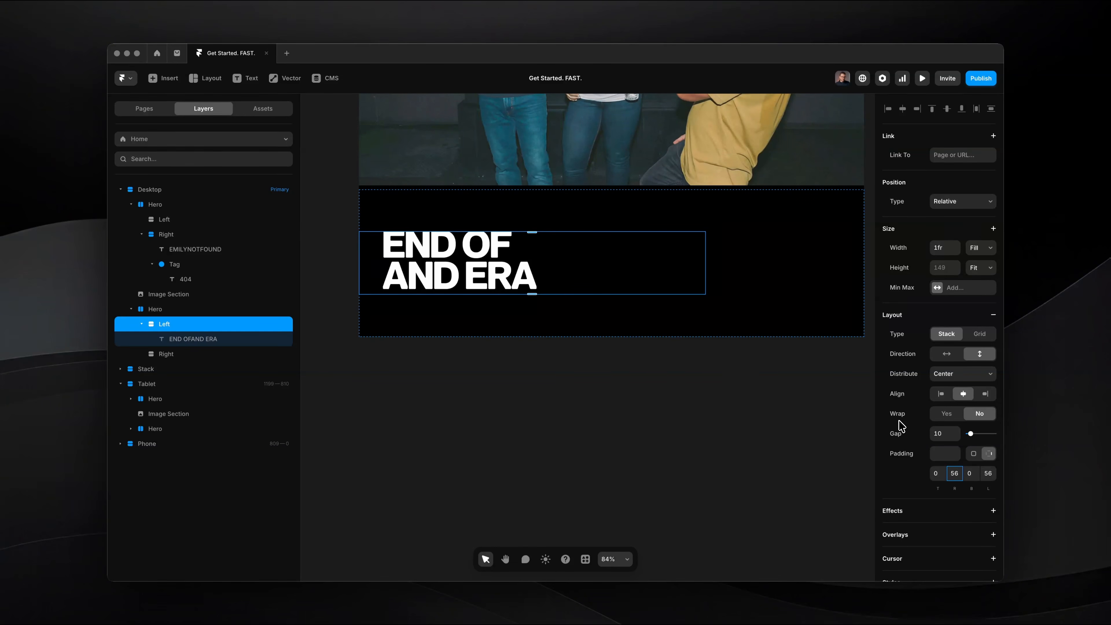
key("Return")
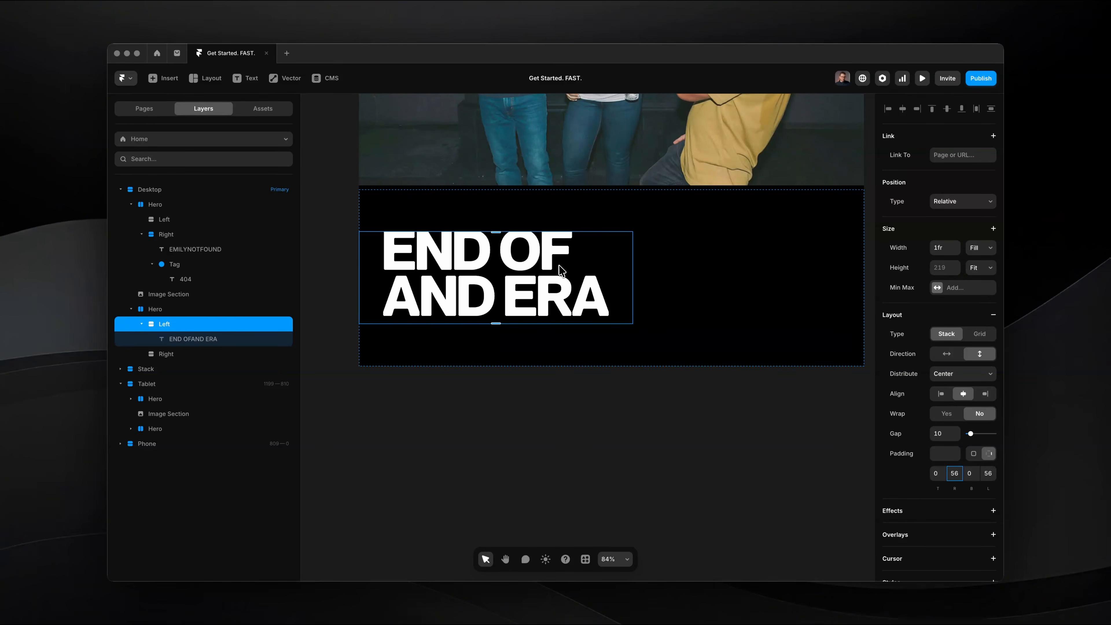
key("BackSpace")
key("BackSpace")
type("400")
key("Return")
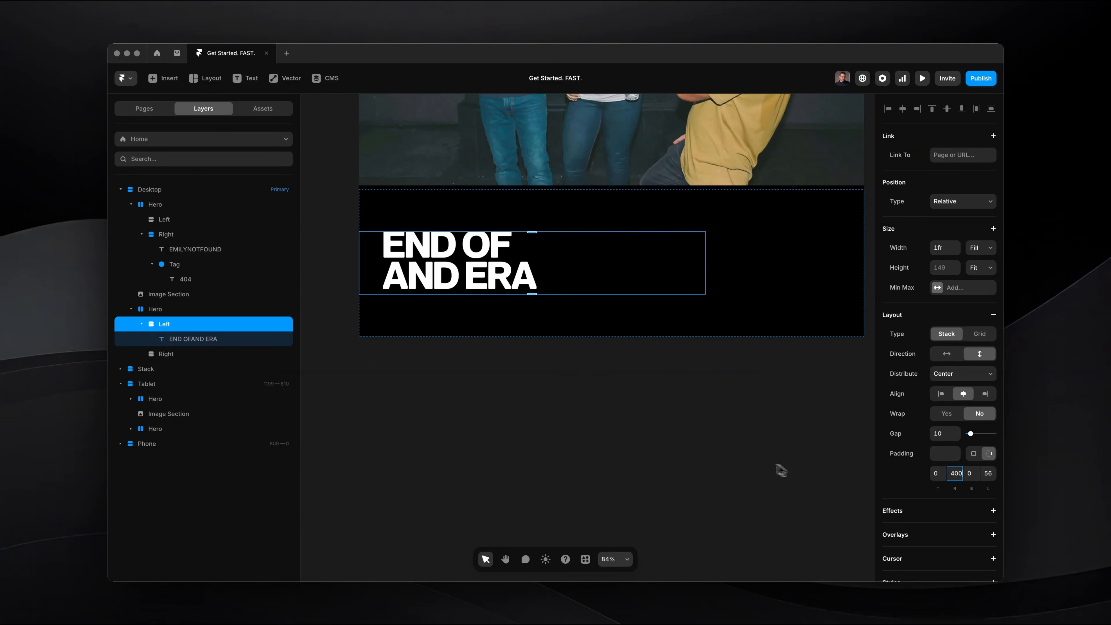
Preview the page at a narrower width to check how the padded END OF AND ERA heading scales.
key("super+p")
scroll(787, 413, "down", 5)
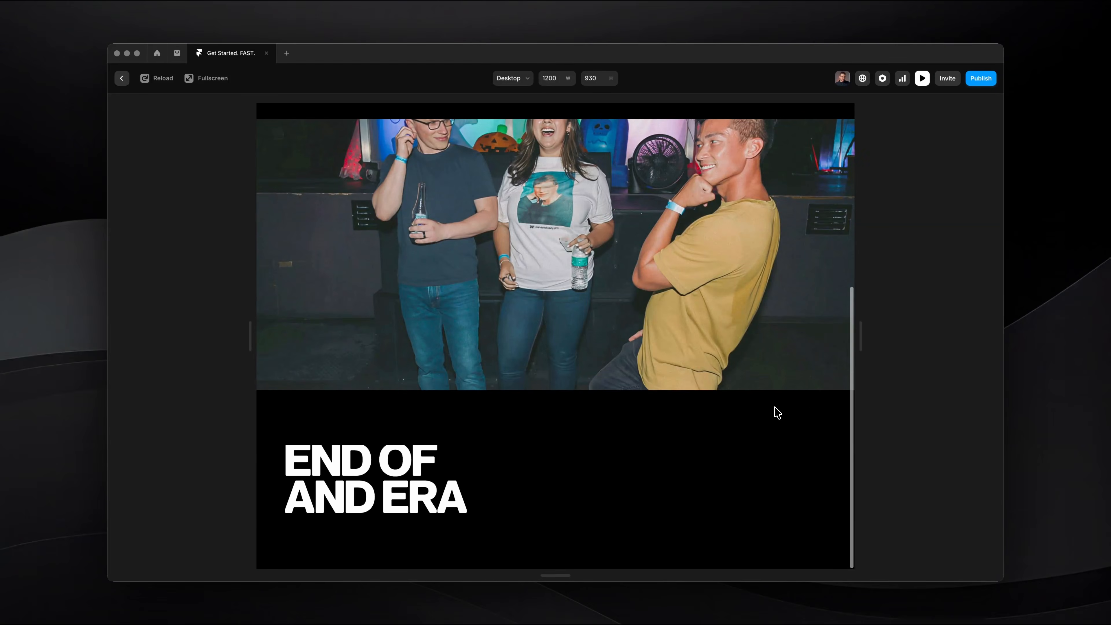
left_click_drag(861, 346, 704, 351)
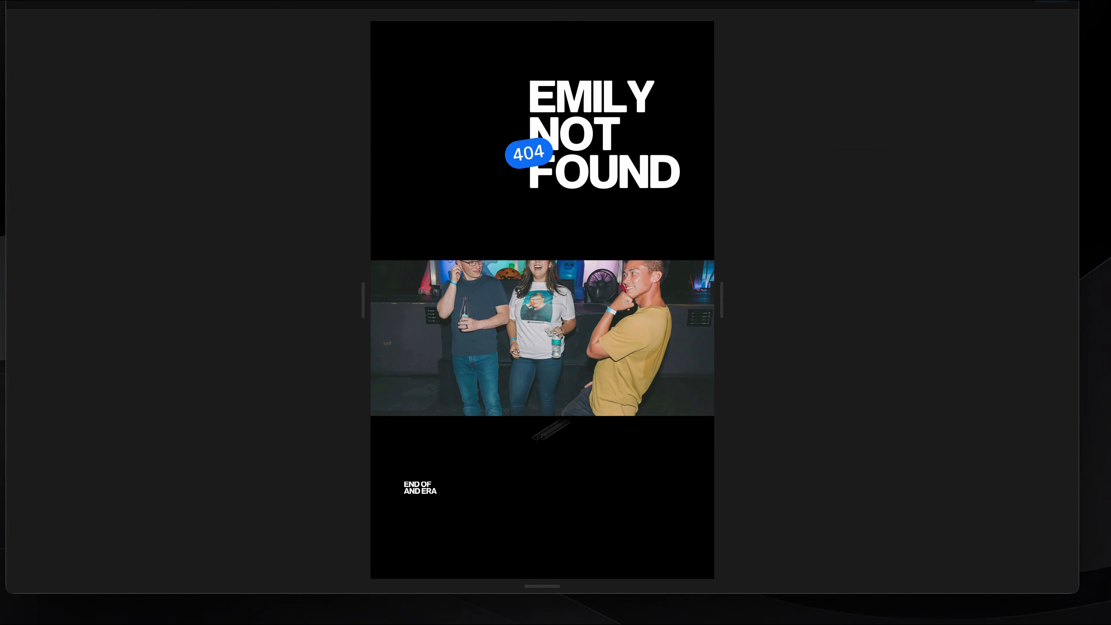
left_click_drag(367, 453, 504, 537)
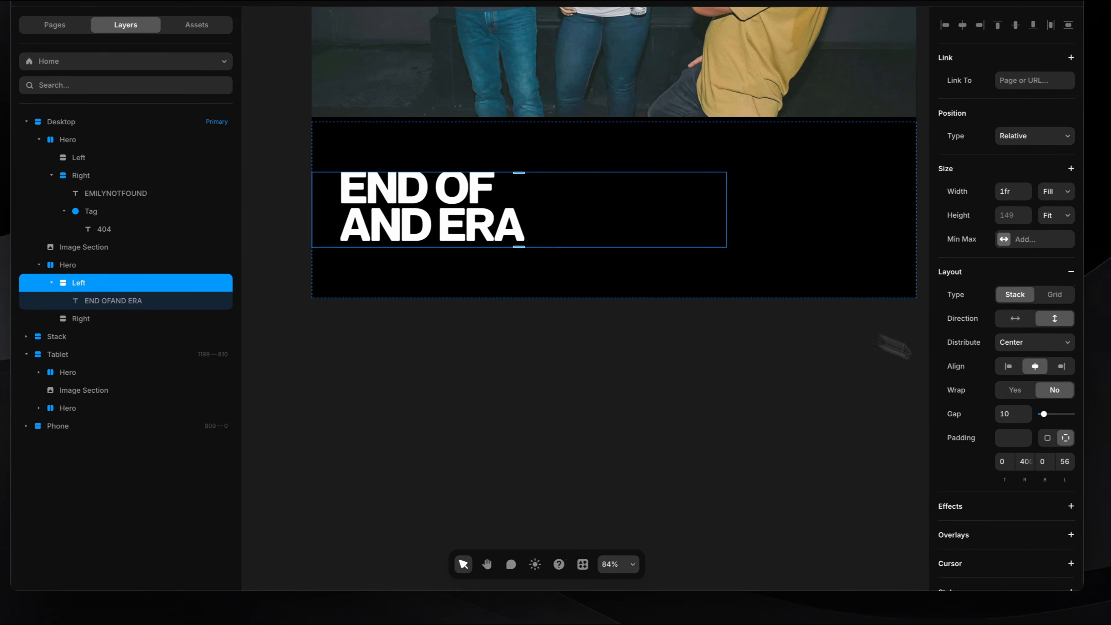
Set the Left stack's right padding back to 56 and the END OF AND ERA heading's relative width to 70%.
left_click(1009, 464)
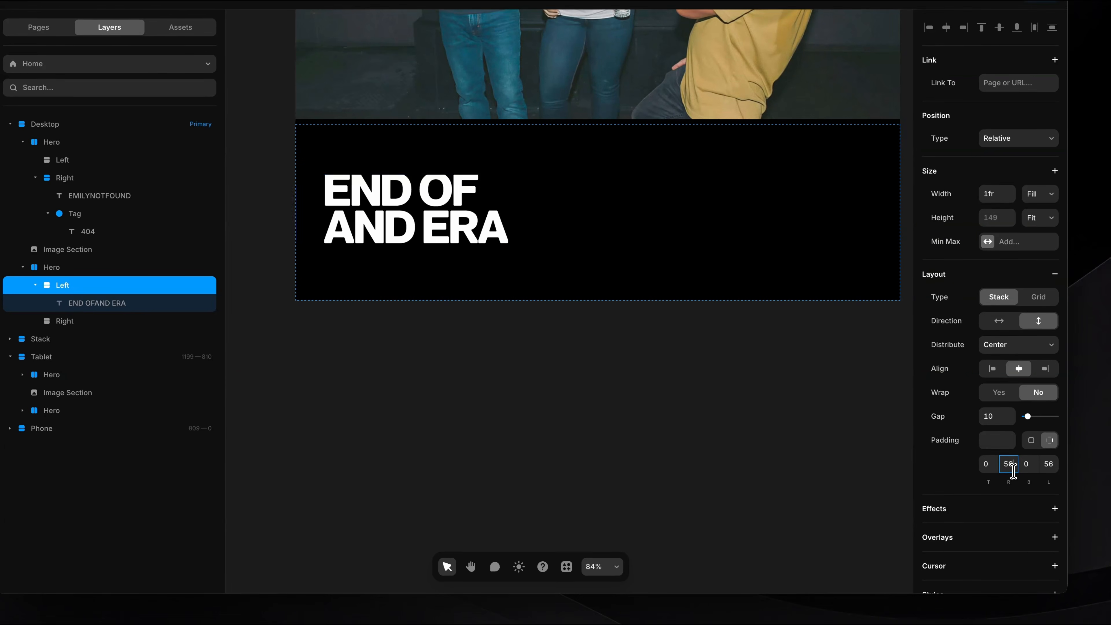
type("56")
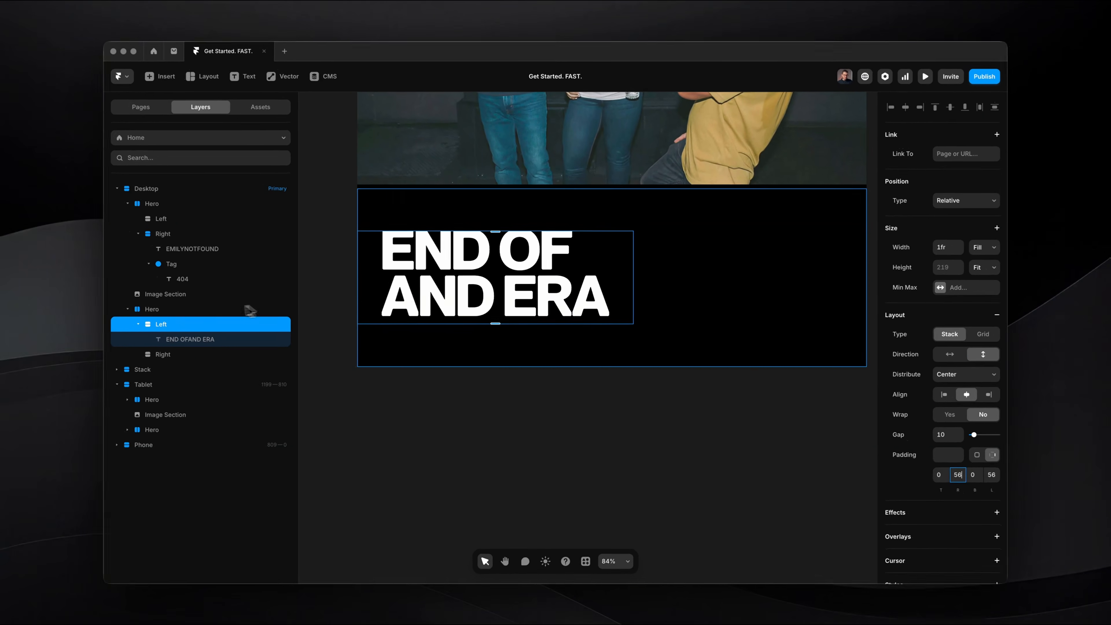
left_click(1034, 227)
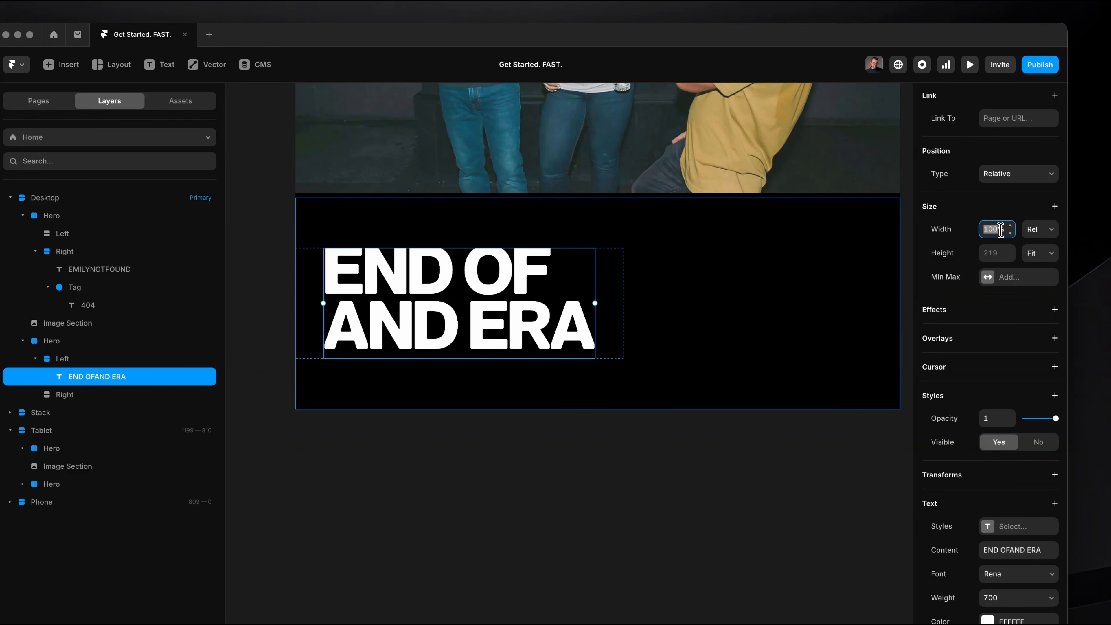
type("60")
key("Return")
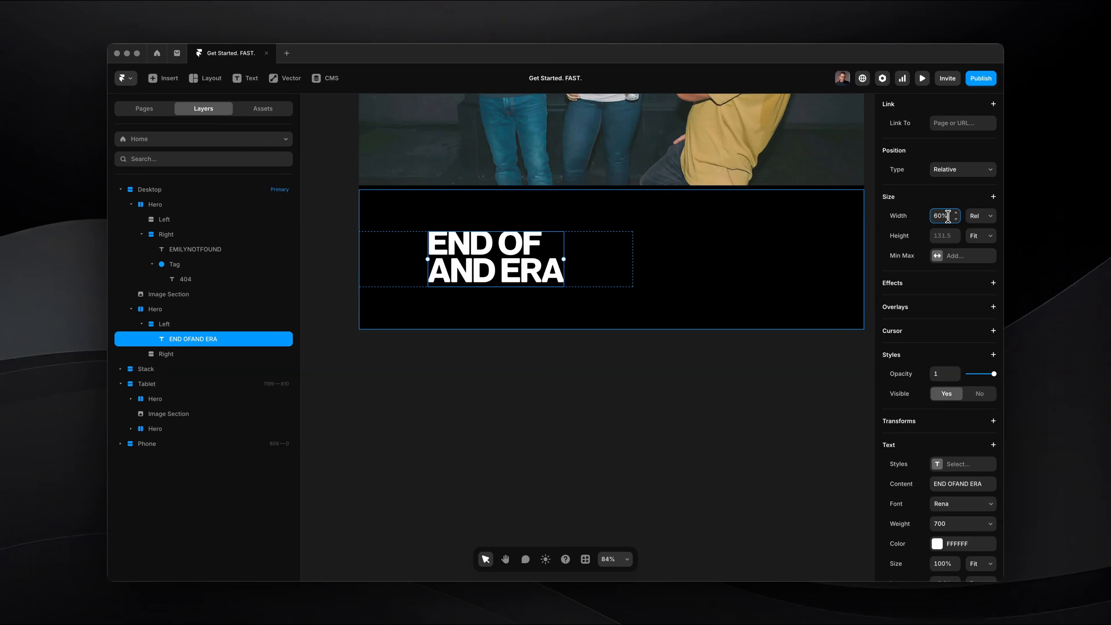
key("shift+Up")
key("shift+Up")
key("shift+Up")
key("shift+Up")
key("shift+Down")
key("shift+Down")
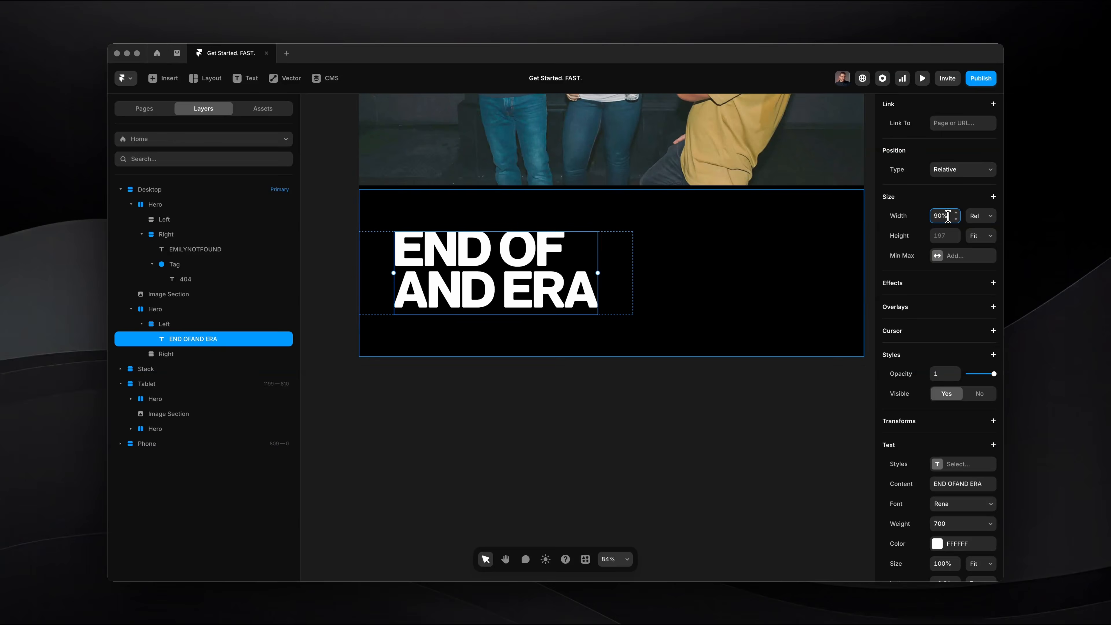
Align the contents of the duplicated Hero's Left stack to the left.
left_click(600, 273)
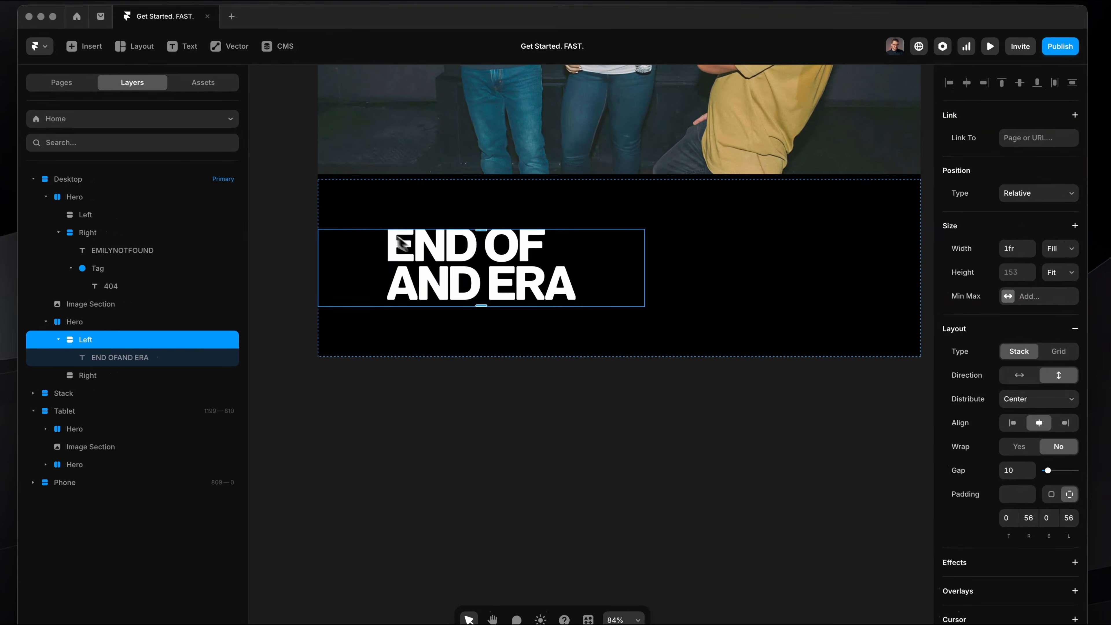
mouse_move(386, 228)
left_mouse_down()
mouse_move(604, 324)
mouse_move(454, 306)
mouse_move(541, 314)
left_mouse_up()
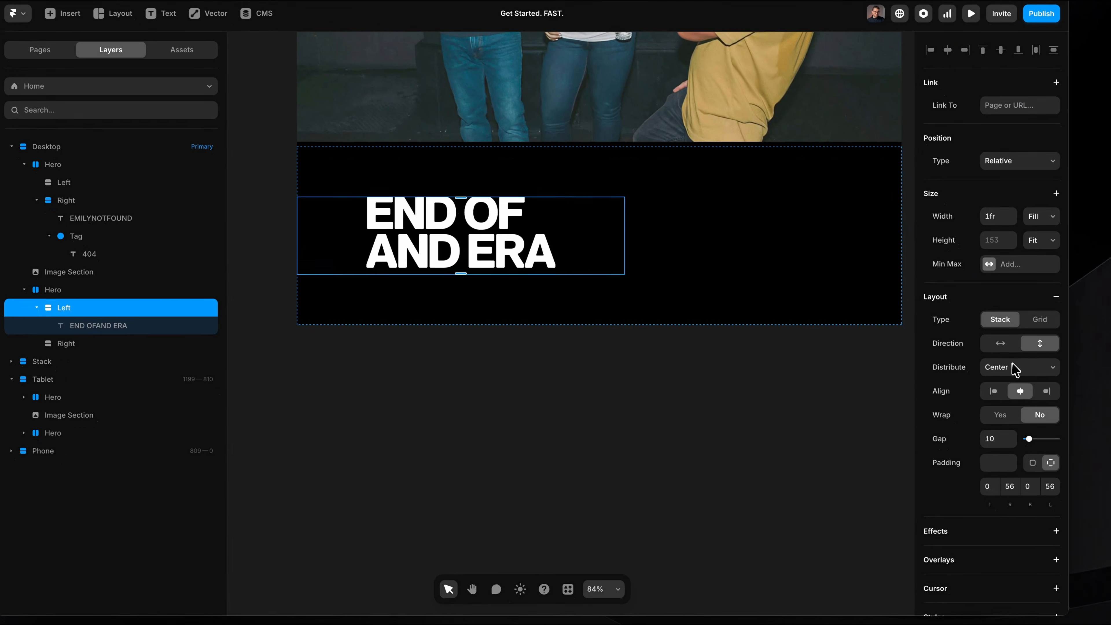
left_click(994, 391)
left_click(572, 407)
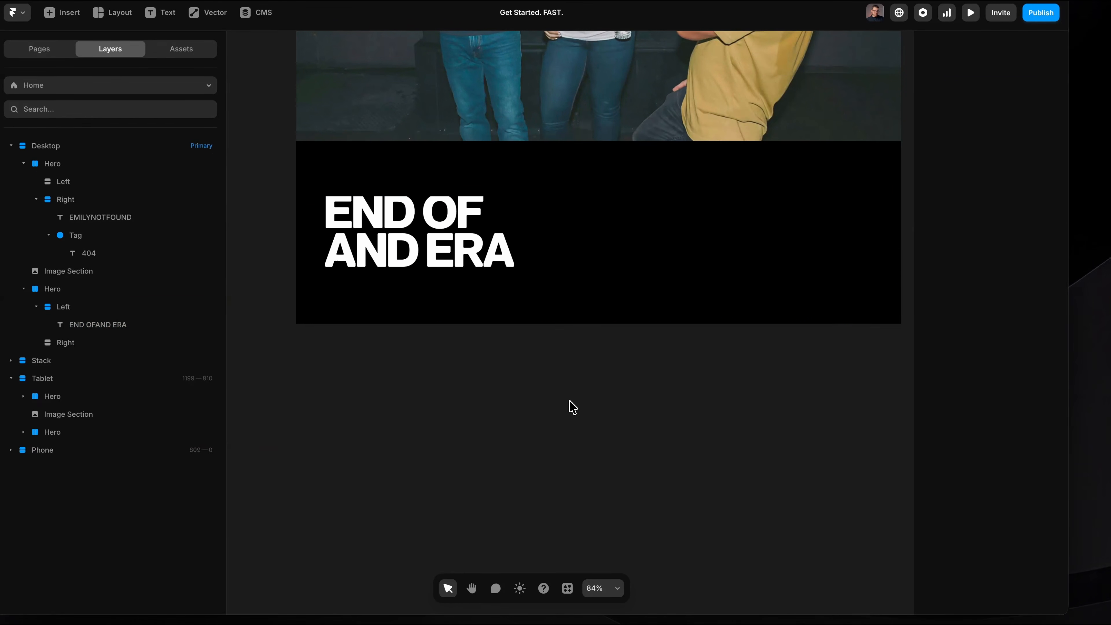
Preview the page and narrow it to check how the left-aligned heading with relative width responds.
key("super+p")
scroll(568, 407, "down", 10)
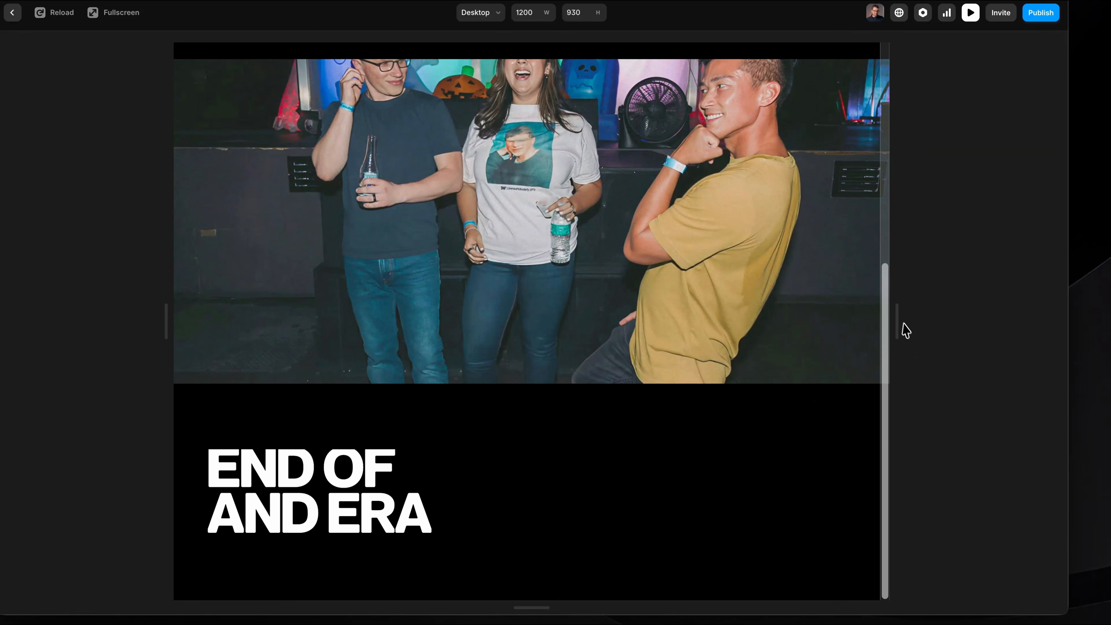
left_click_drag(902, 321, 803, 322)
left_click_drag(724, 330, 731, 329)
key("super+p")
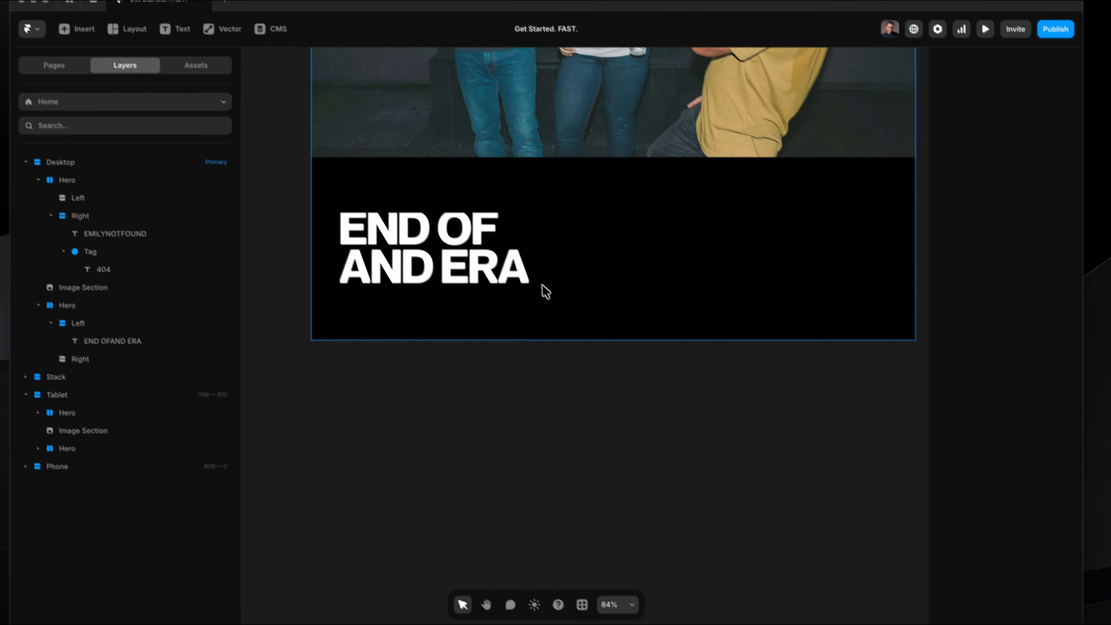
Set the overflow of the Left stack containing the END OF AND ERA heading to Visible.
scroll(439, 247, "up", 5)
scroll(442, 250, "left", 2)
scroll(450, 256, "up", 3)
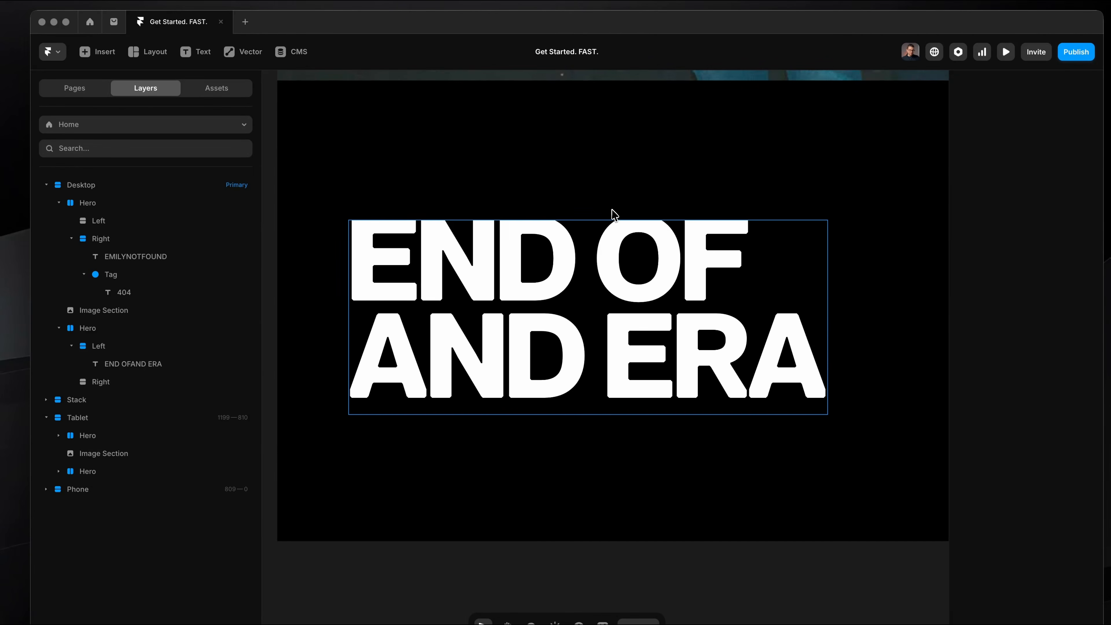
left_click(445, 285)
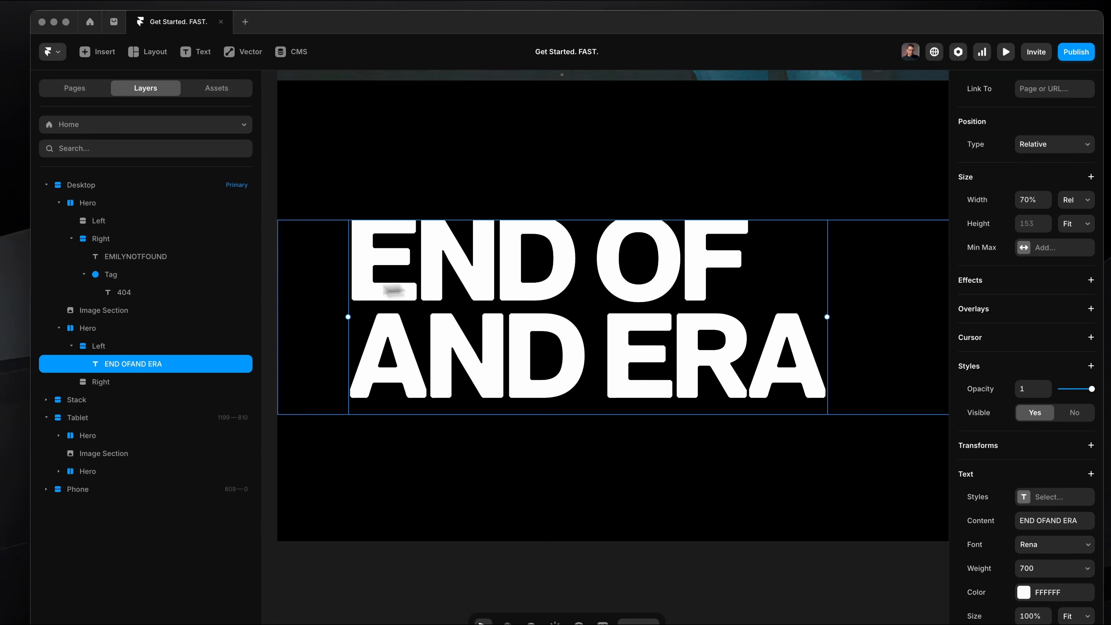
left_click(116, 347)
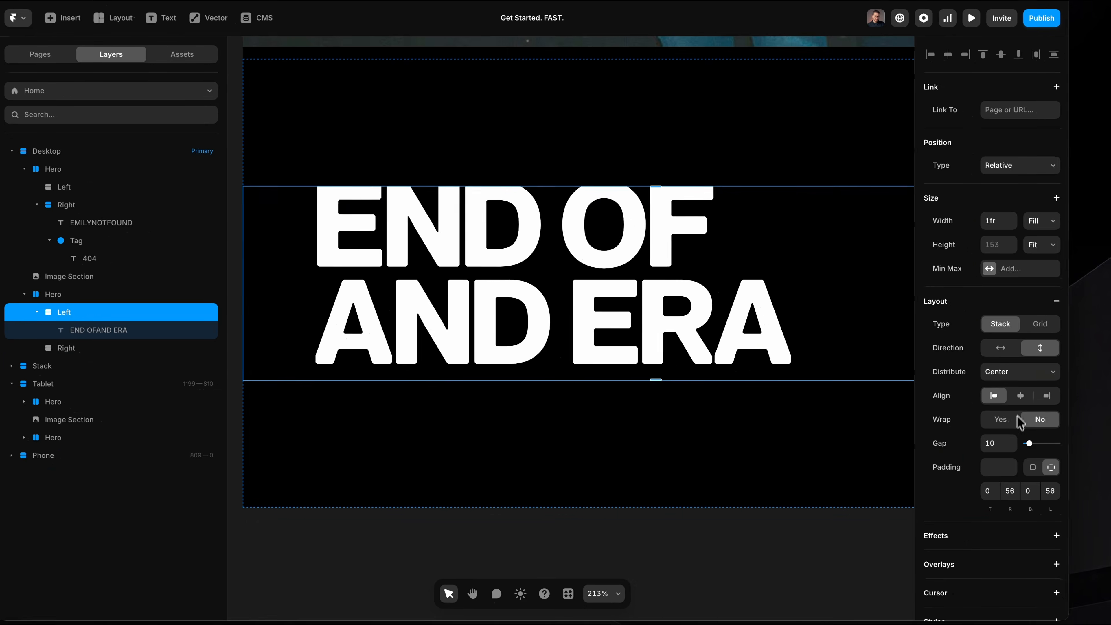
scroll(1016, 420, "down", 7)
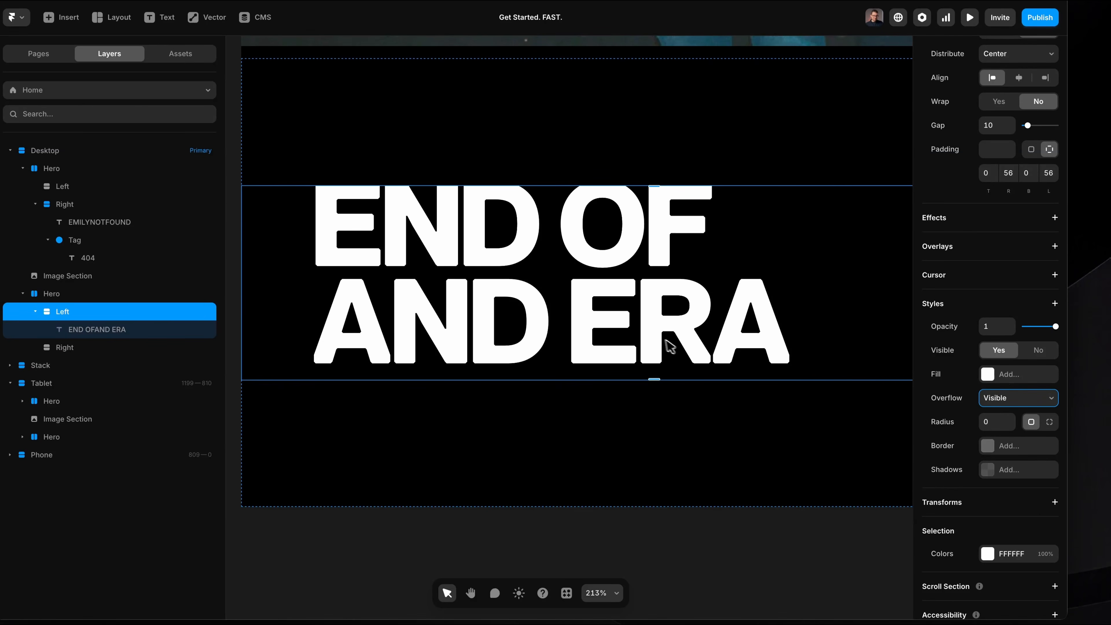
Set the line height of the END OF AND ERA heading to 1 em.
double_click(614, 270)
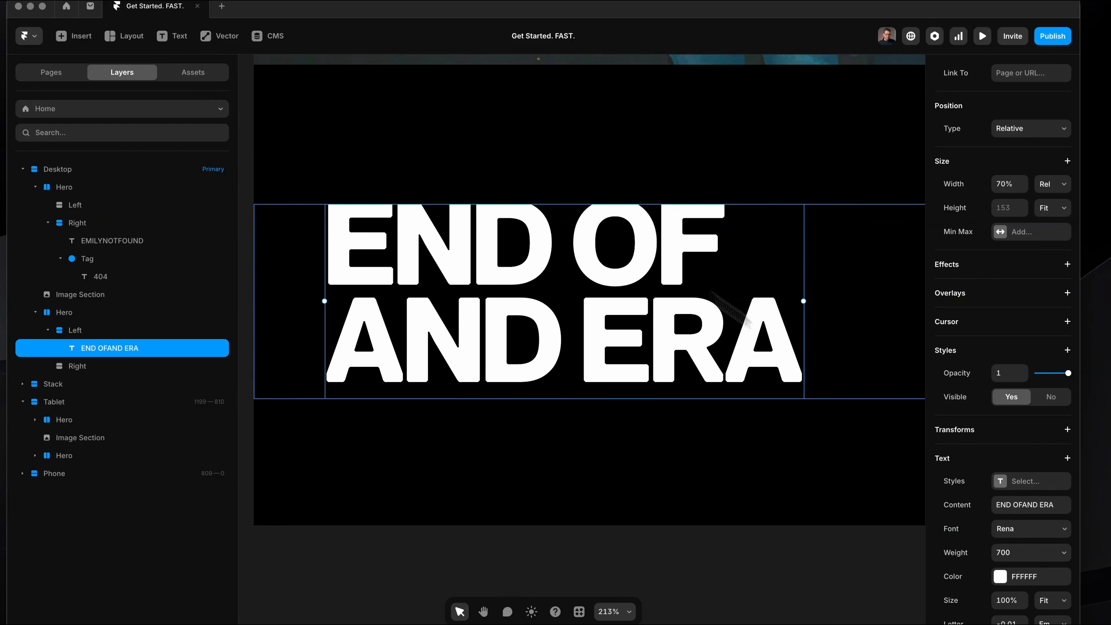
scroll(1012, 534, "down", 3)
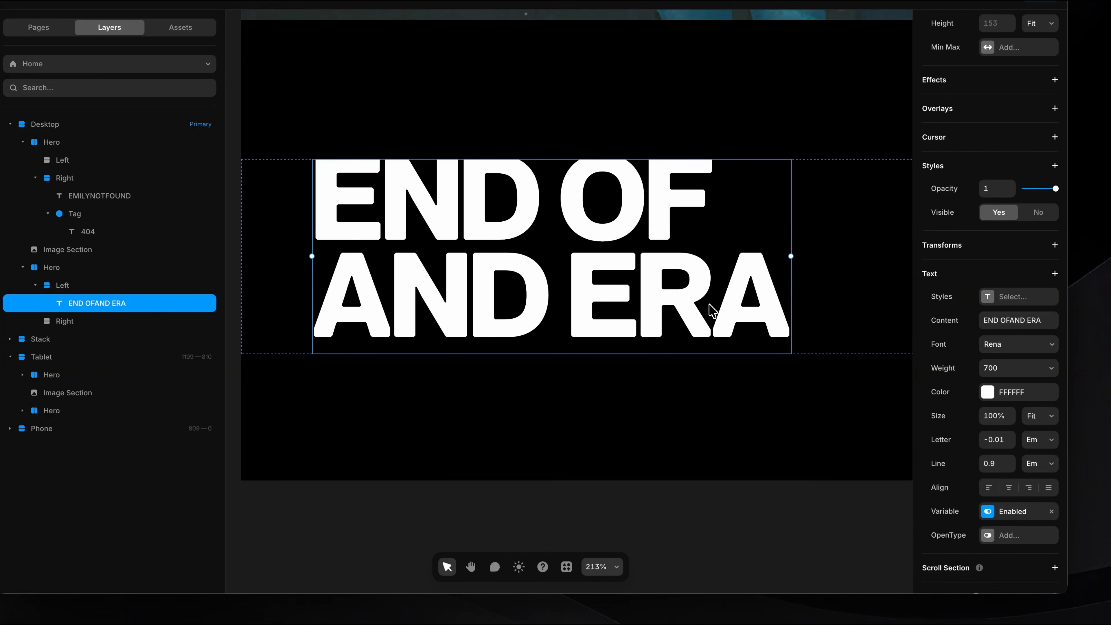
left_click(1009, 459)
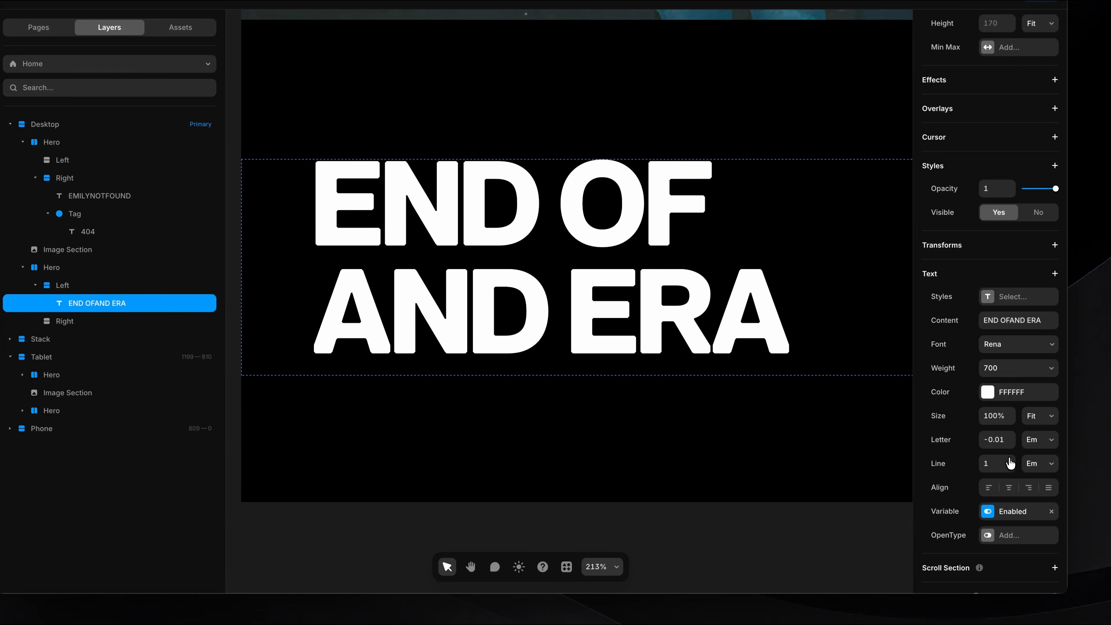
left_click(776, 449)
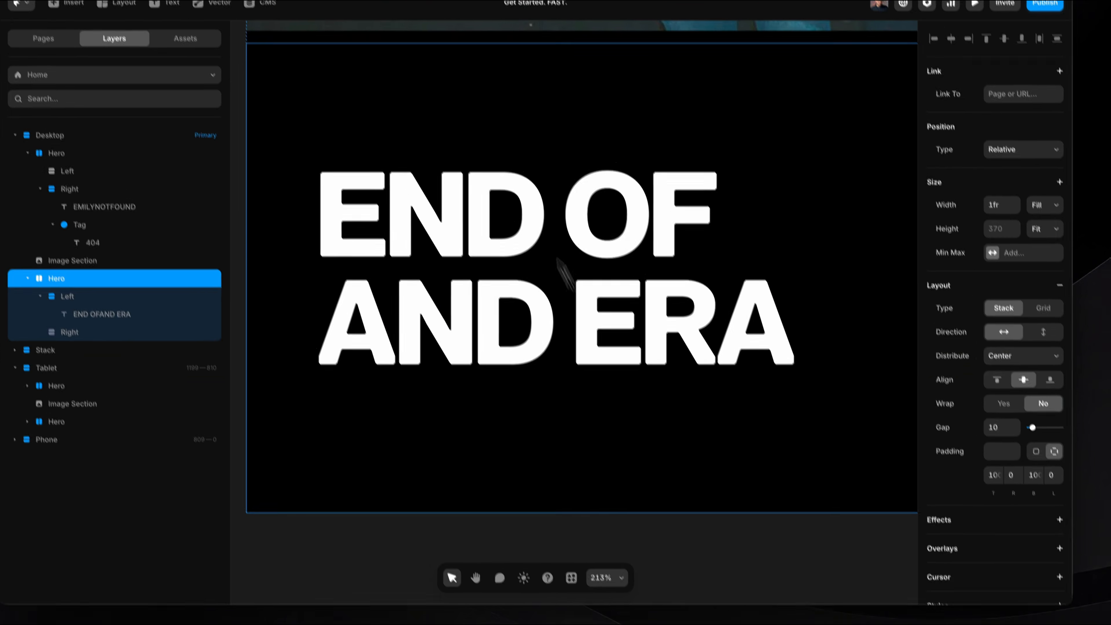
scroll(598, 159, "right", 2)
scroll(600, 158, "down", 5)
key("Escape")
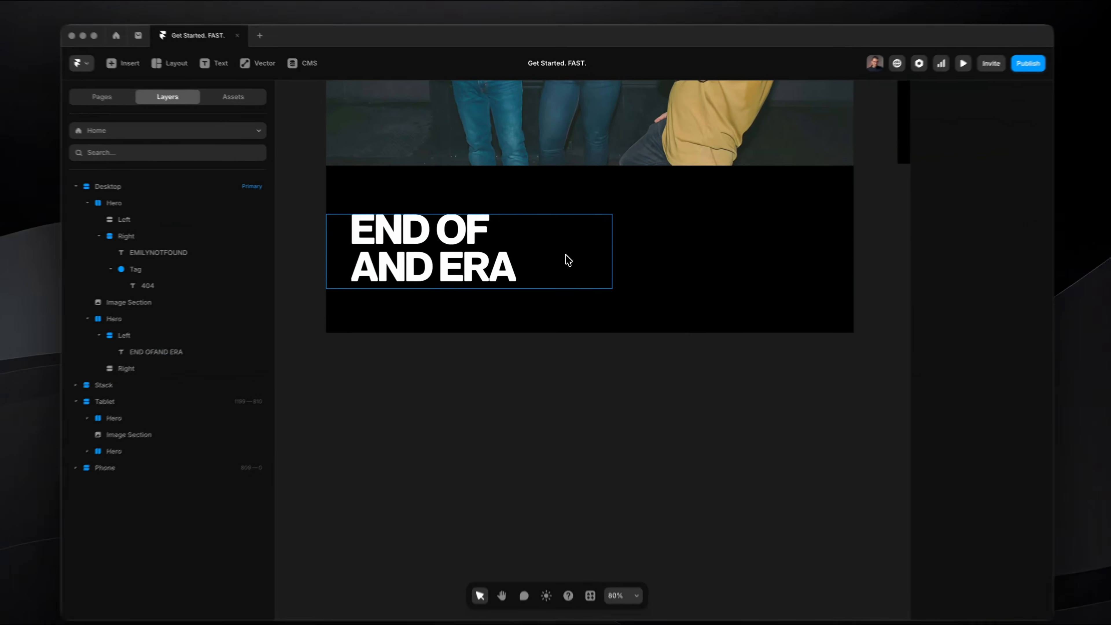
Stretch the empty Right stack beside the END OF AND ERA heading to a fixed height of about 666.
left_click(568, 259)
left_click_drag(322, 200, 580, 324)
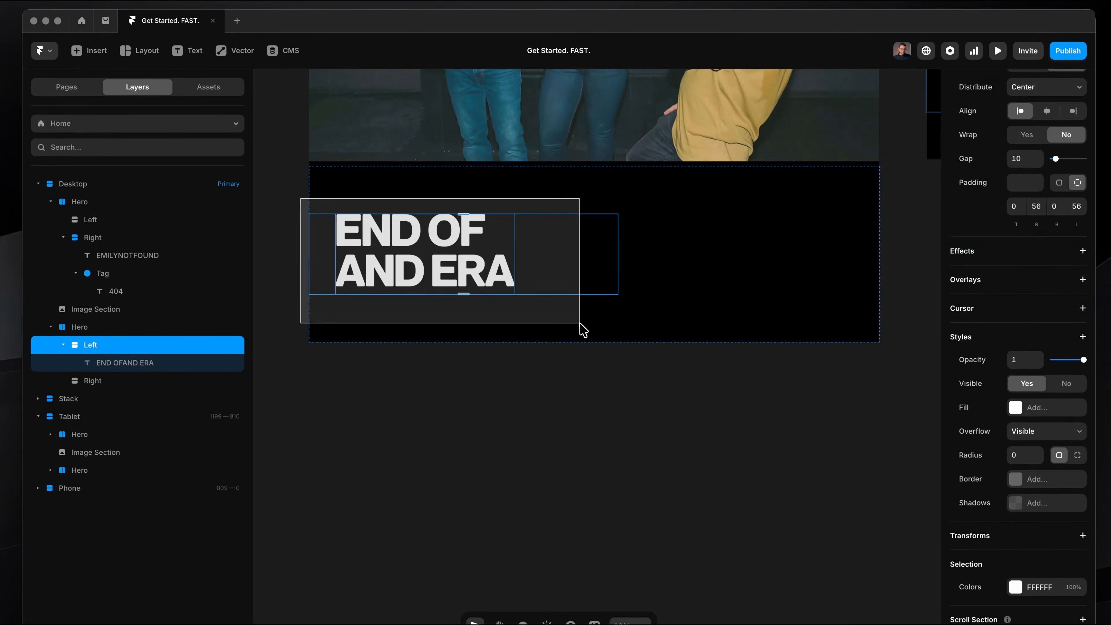
left_click_drag(536, 179, 859, 318)
left_click_drag(615, 195, 884, 315)
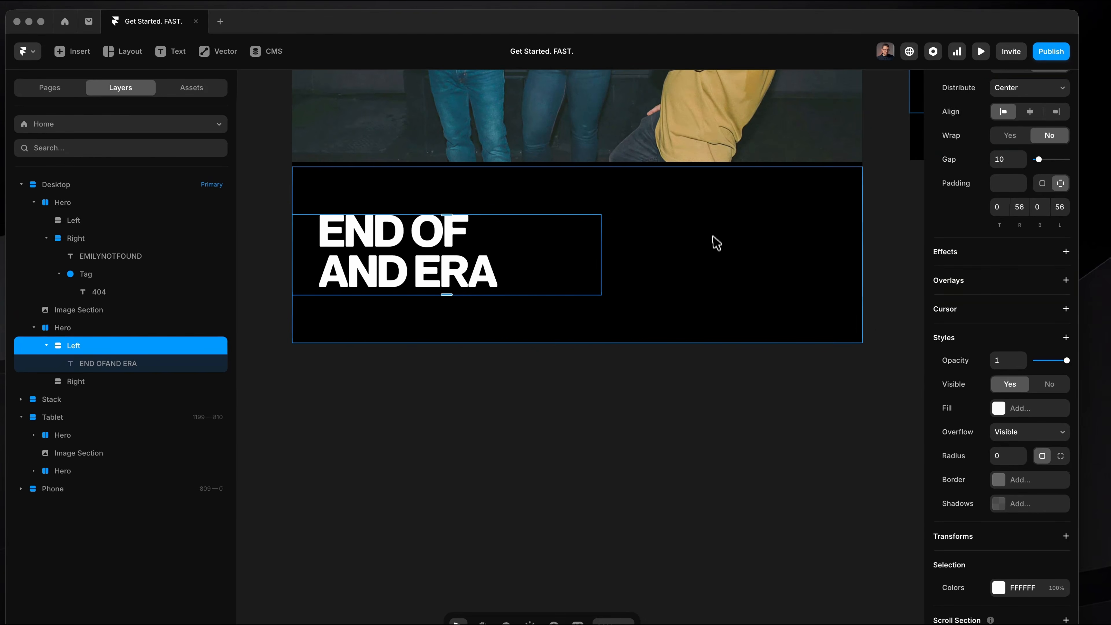
left_click(74, 381)
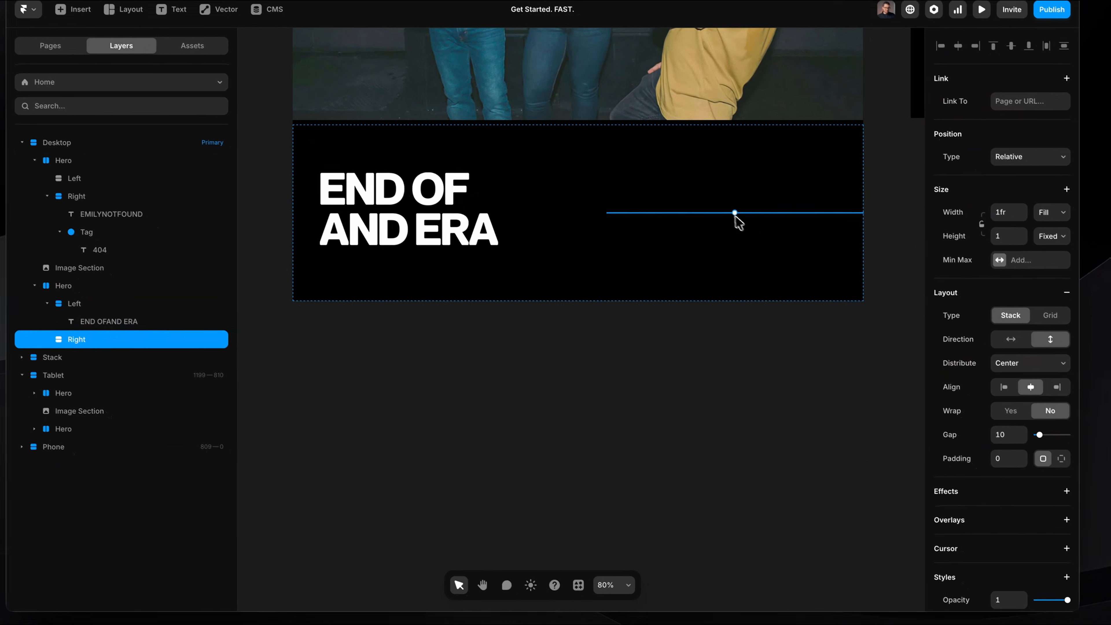
left_click_drag(735, 215, 684, 519)
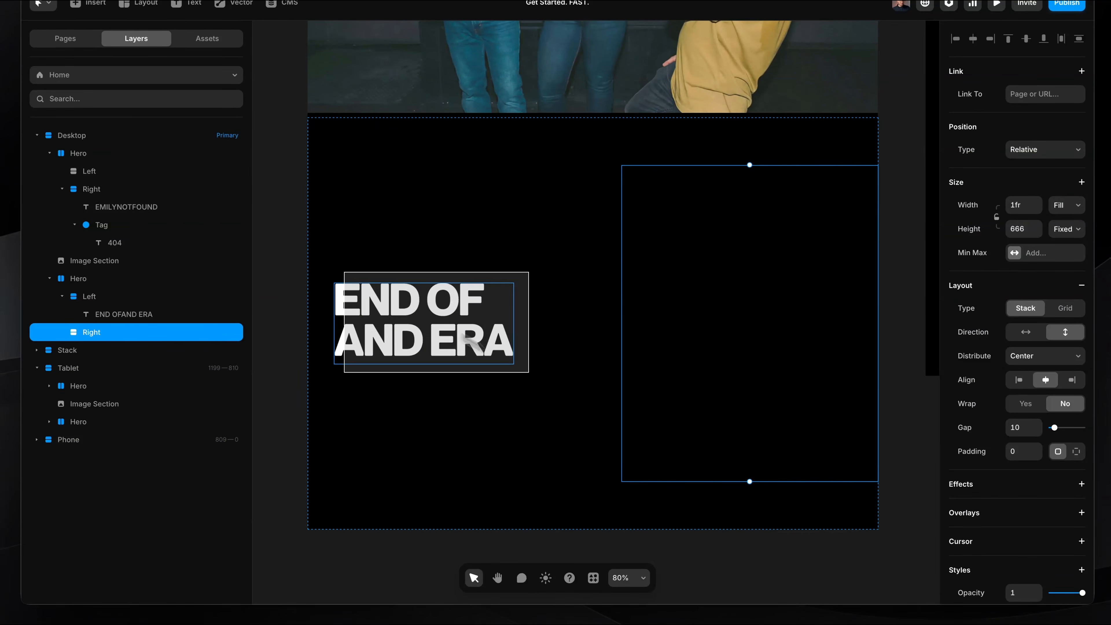
Align the contents of the Hero stack holding the END OF AND ERA heading to its top edge.
scroll(507, 261, "right", 1)
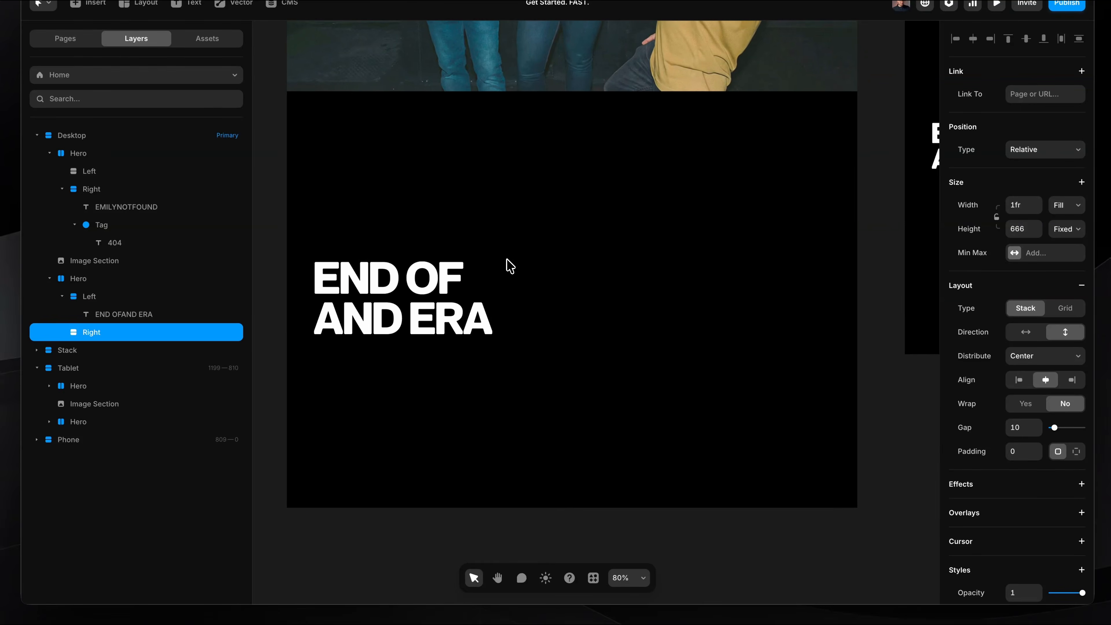
scroll(506, 262, "down", 1)
left_click(470, 173)
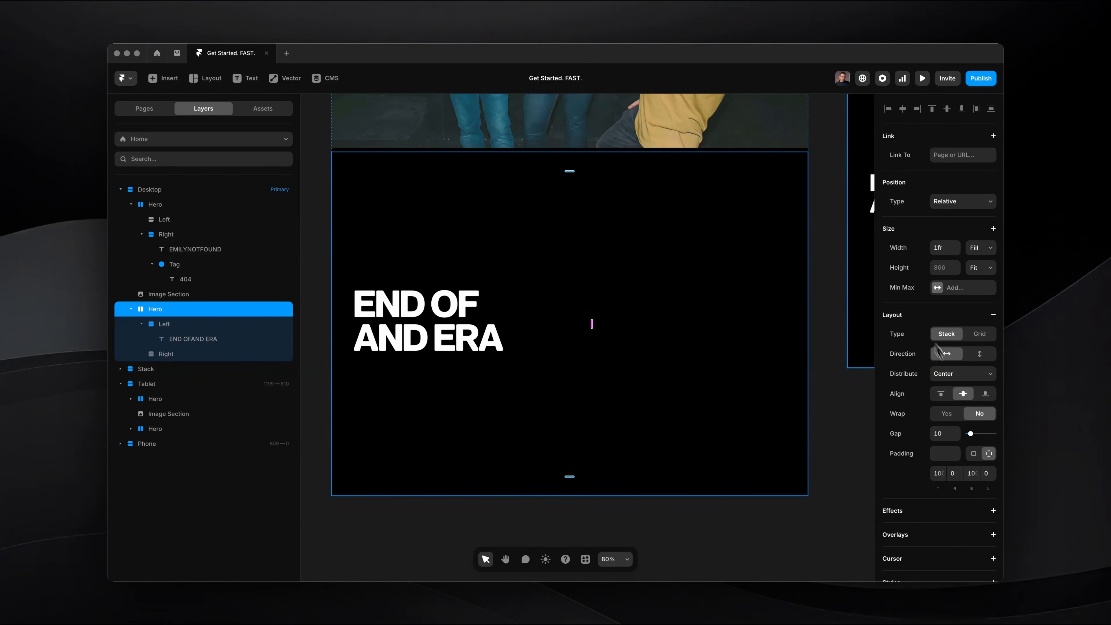
scroll(936, 350, "down", 3)
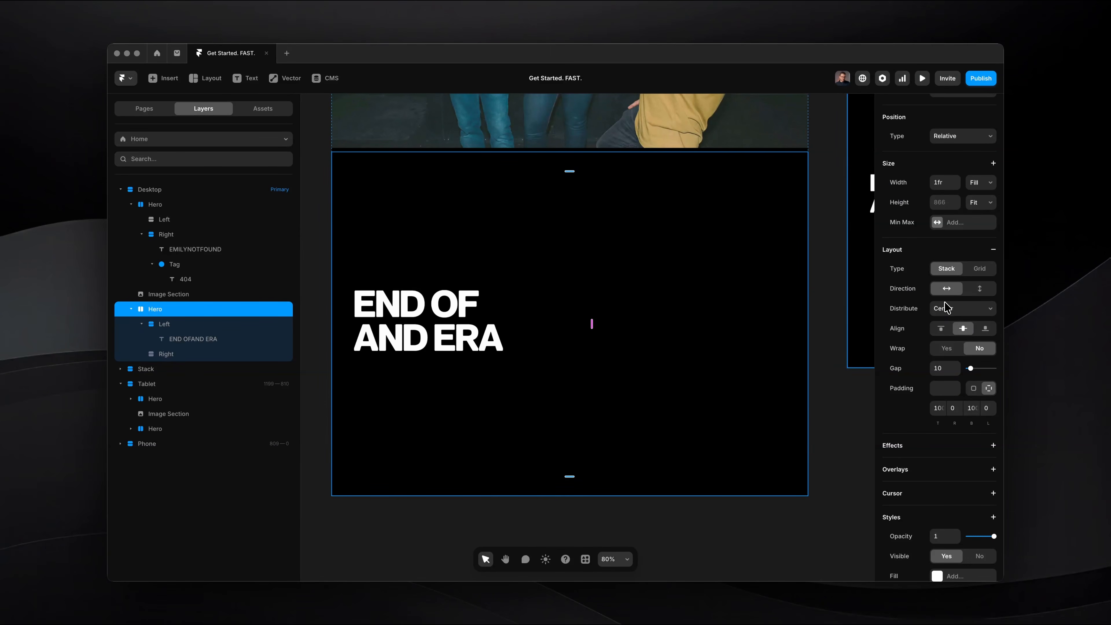
left_click(941, 328)
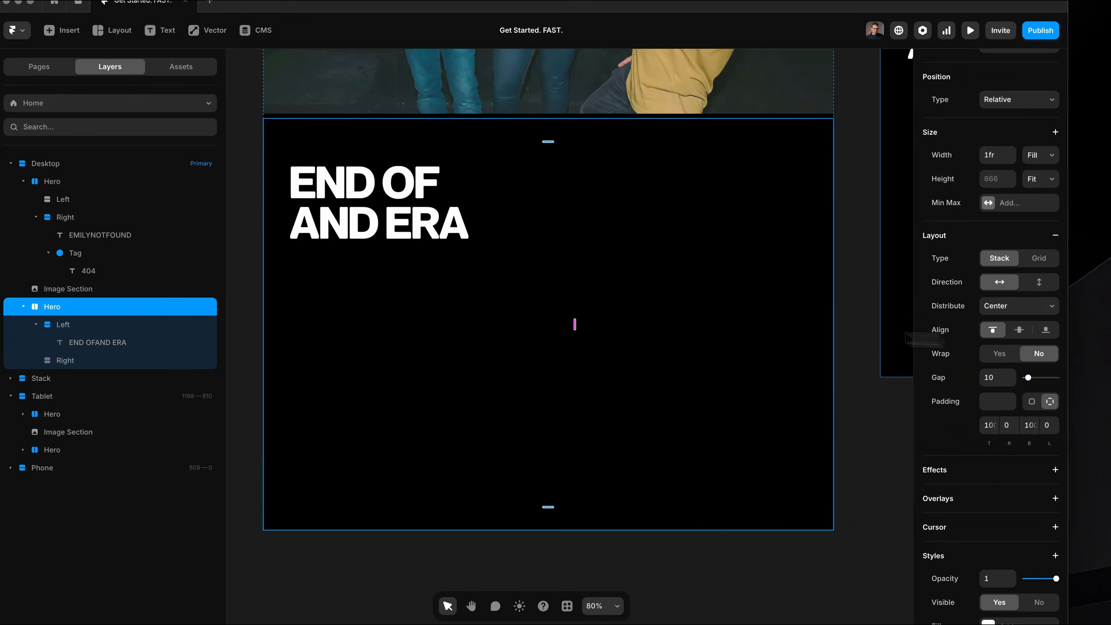
Paste a copy of the END OF AND ERA heading into the empty Right stack beside it.
left_click(625, 213)
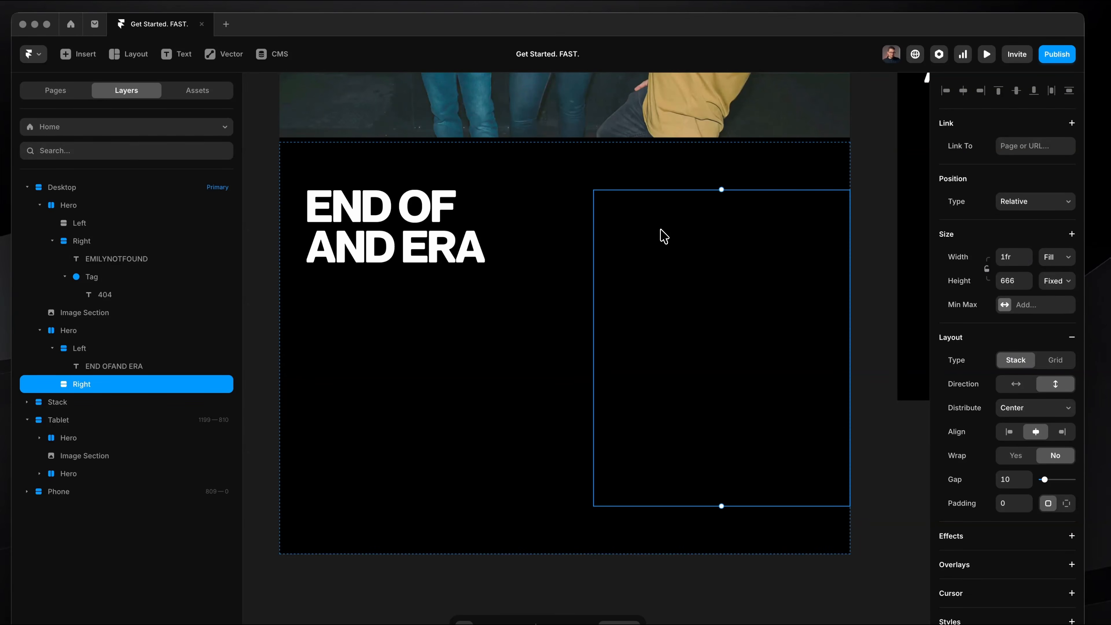
left_click(432, 224)
left_click(752, 262)
left_click(420, 226)
left_click(710, 278)
key("ctrl+v")
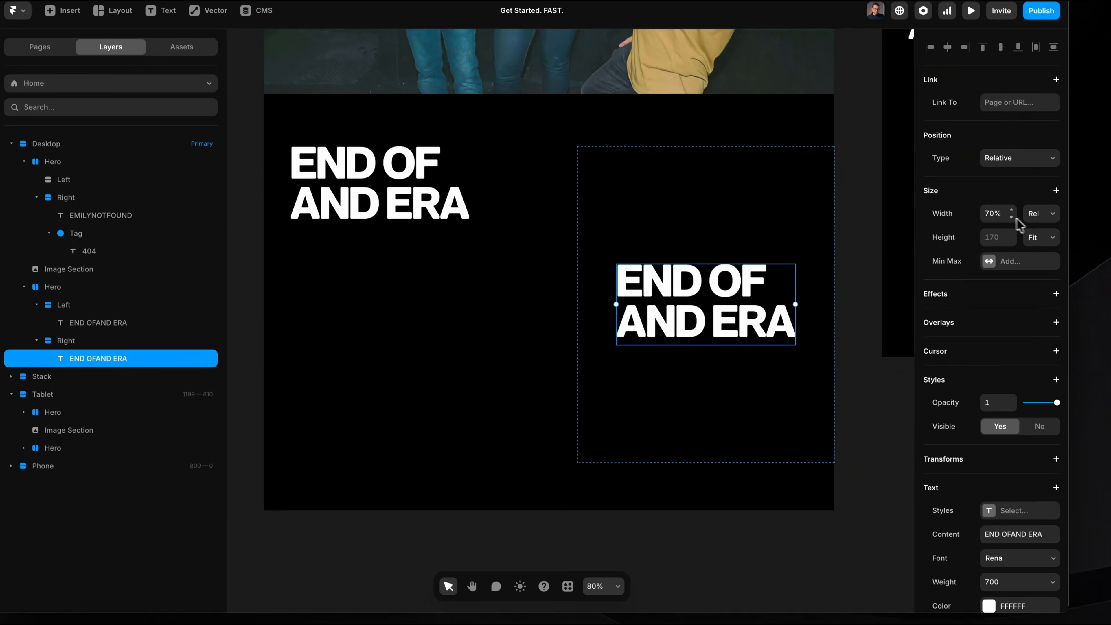
Set the copied heading's width to Fill and change its font size from Fit to 24 px.
left_click(1059, 257)
left_click(1022, 224)
scroll(989, 385, "down", 3)
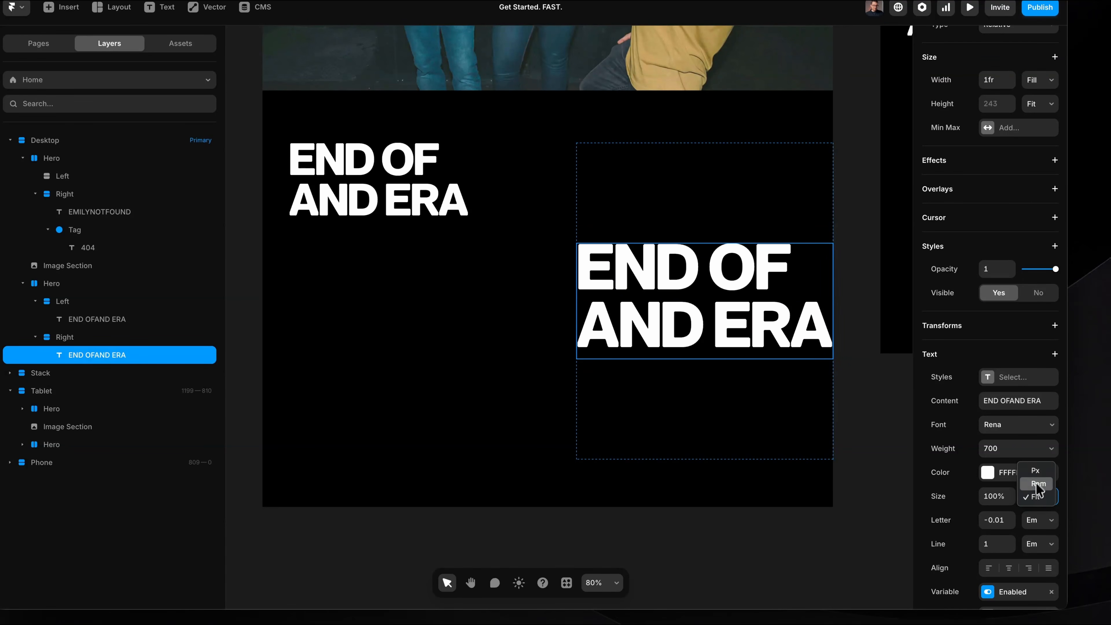
left_click(1040, 474)
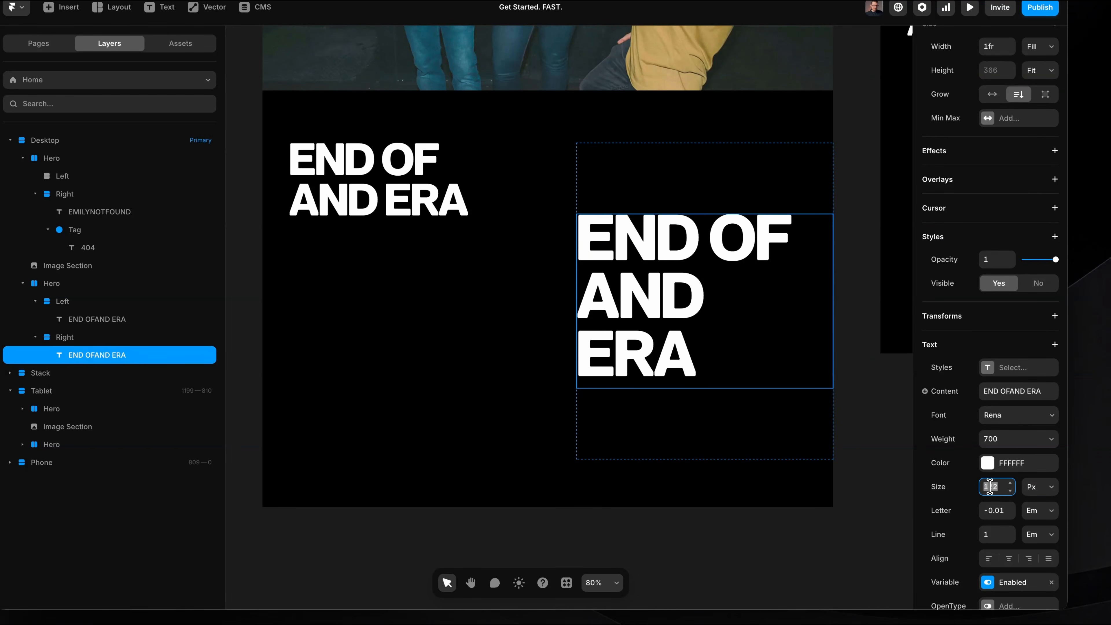
type("20")
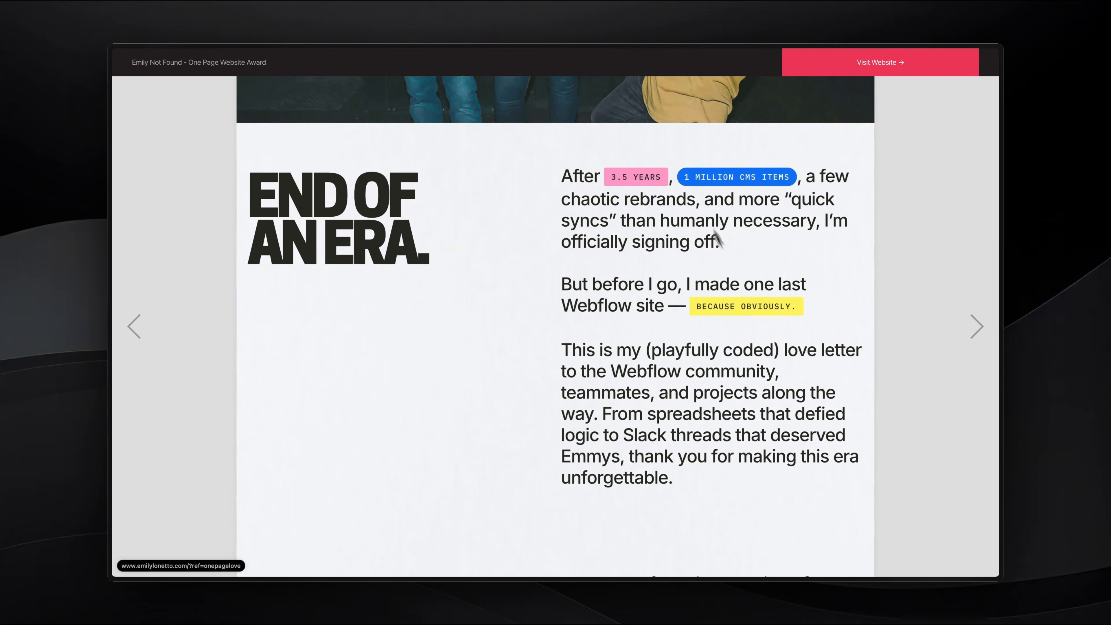
scroll(715, 289, "down", 1)
scroll(716, 289, "up", 1)
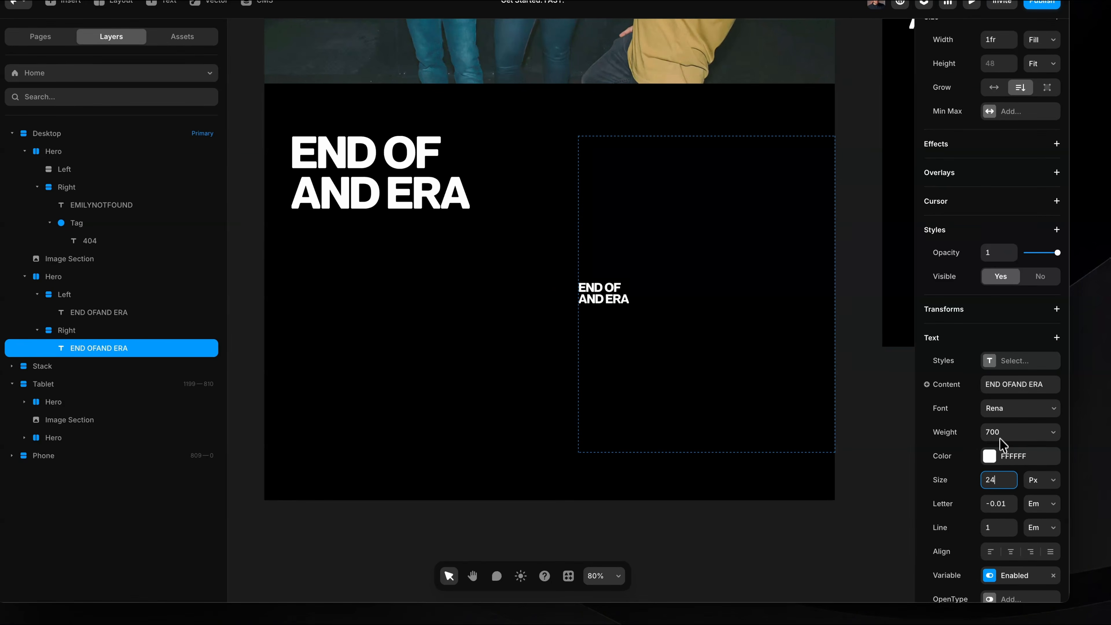
Change the copied heading's font to Geist with Regular weight.
double_click(618, 302)
left_click(1015, 384)
type("geist")
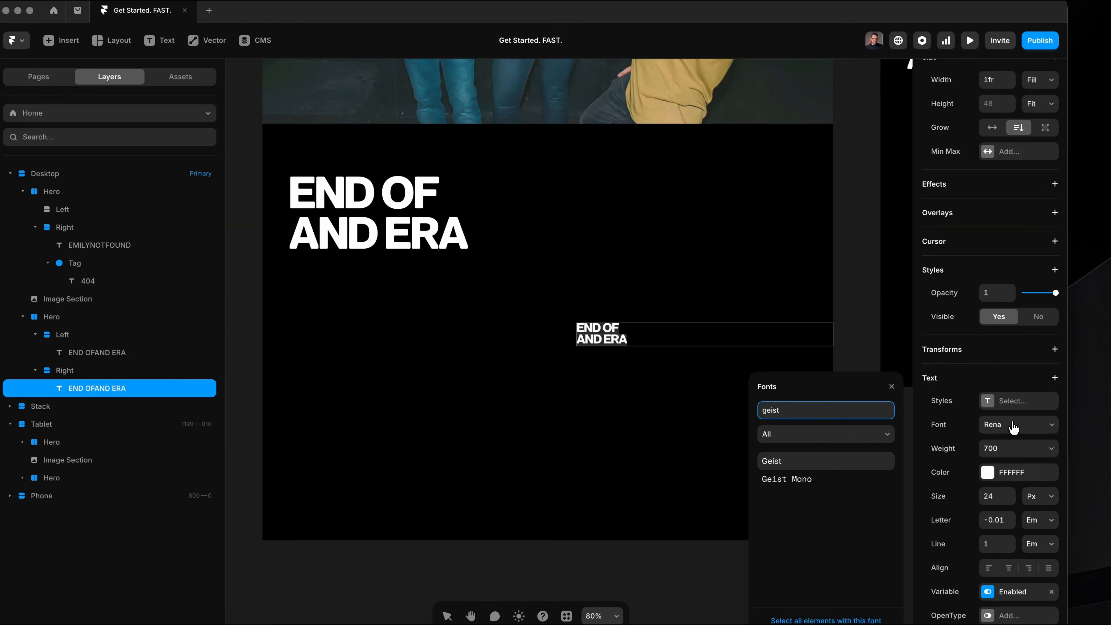
left_click(1014, 451)
key("Escape")
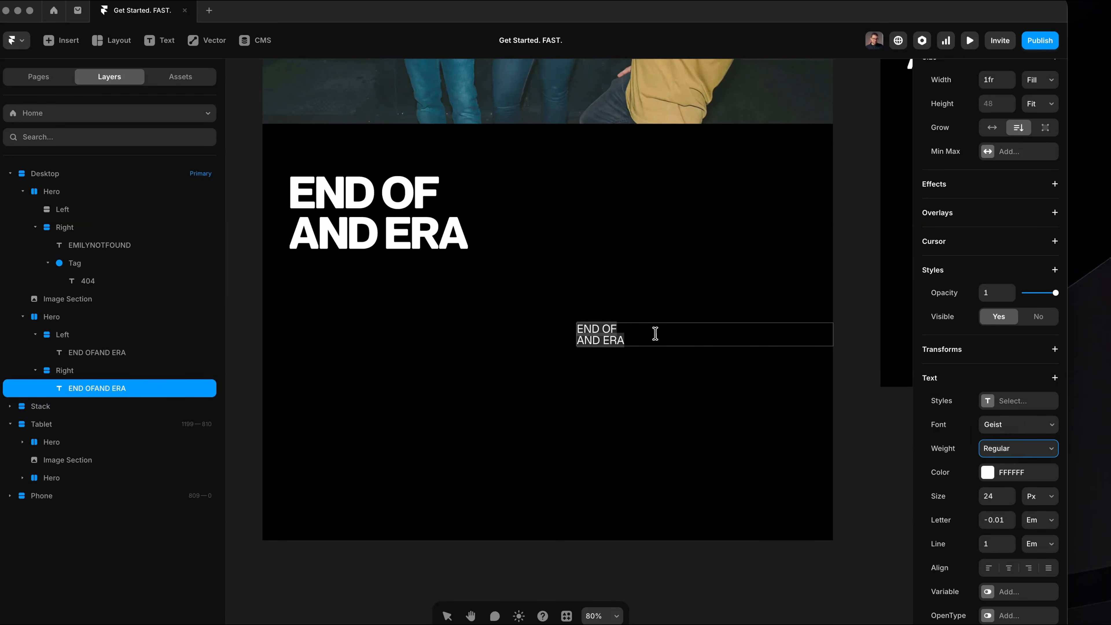
Replace the copied heading's text with the pasted farewell copy beginning "After [], [], a few chaotic rebrands".
scroll(652, 334, "up", 2)
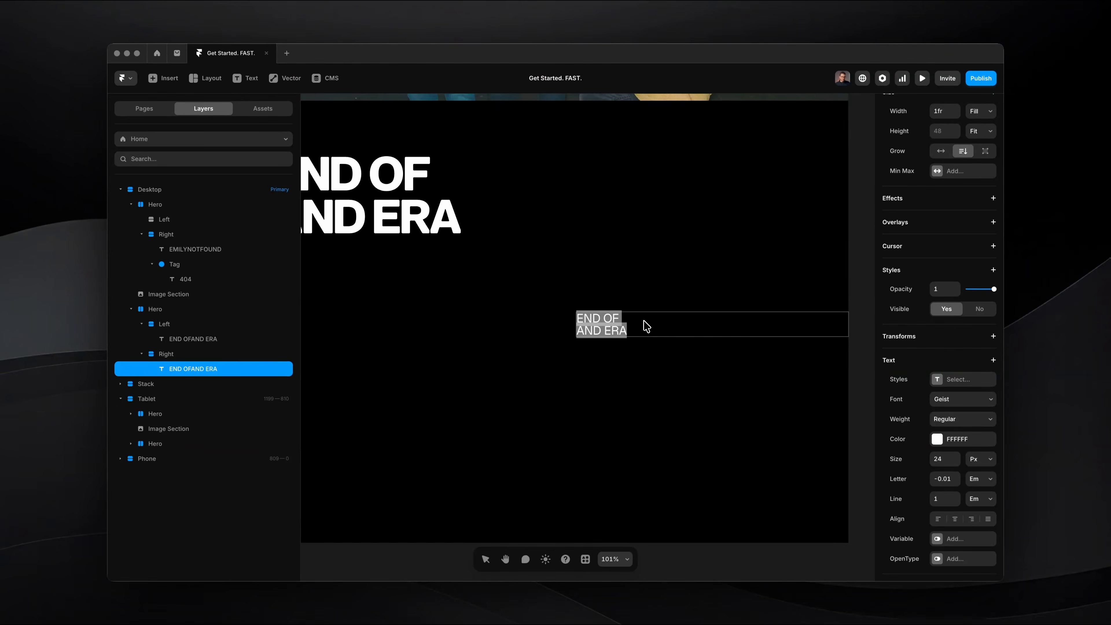
type("After [], [], a few chaotic rebrands, and more \"quick syncs\" than humanly necessary, I’m officially signing off. But before I go, I made one last Webflow site — []. This is my (playfully coded) love letter to the Webflow community, teammates, and projects along the way. From spreadsheets that defied logic to Slack threads that deserved Emmys, thank you for making this era unforgettable.")
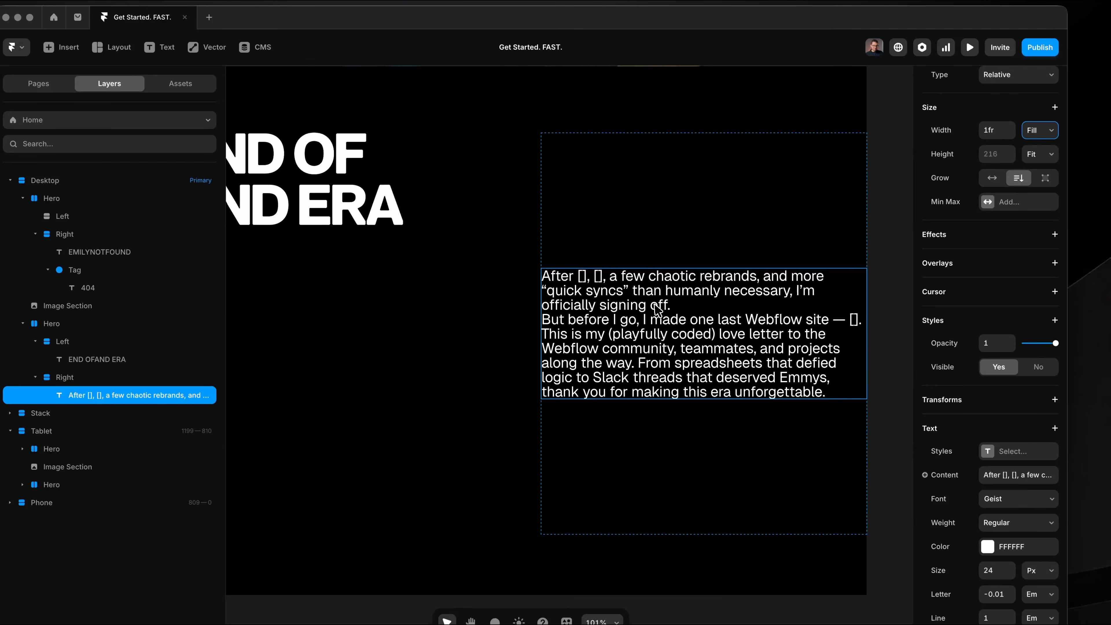
triple_click(655, 305)
key("Escape")
triple_click(712, 332)
key("Escape")
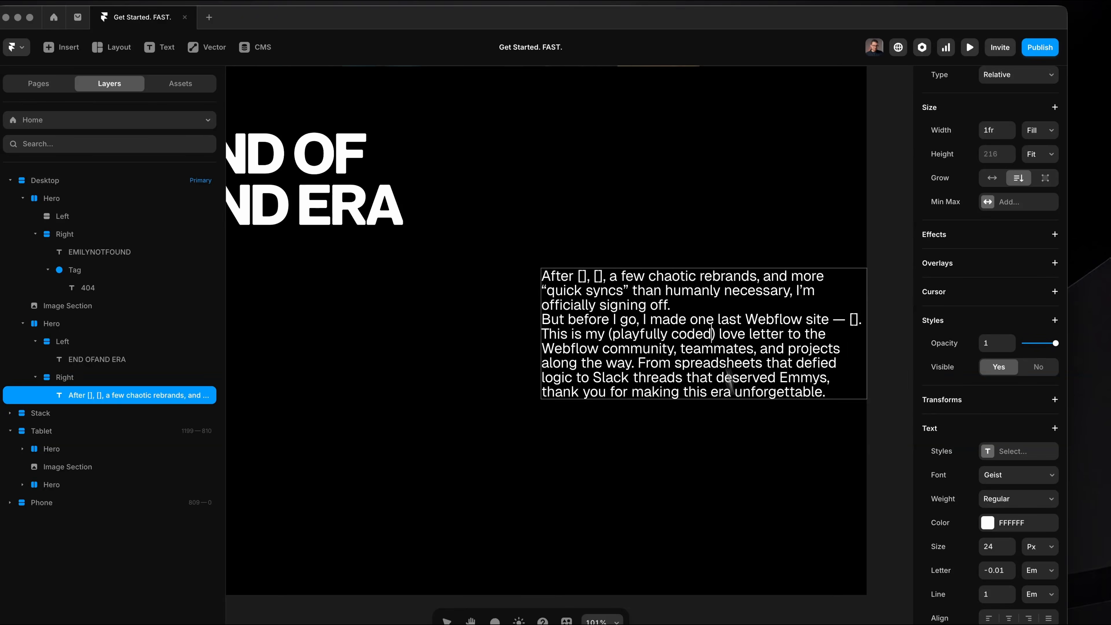
Set the font size of the farewell text in the Right stack to 36 px.
left_click(997, 570)
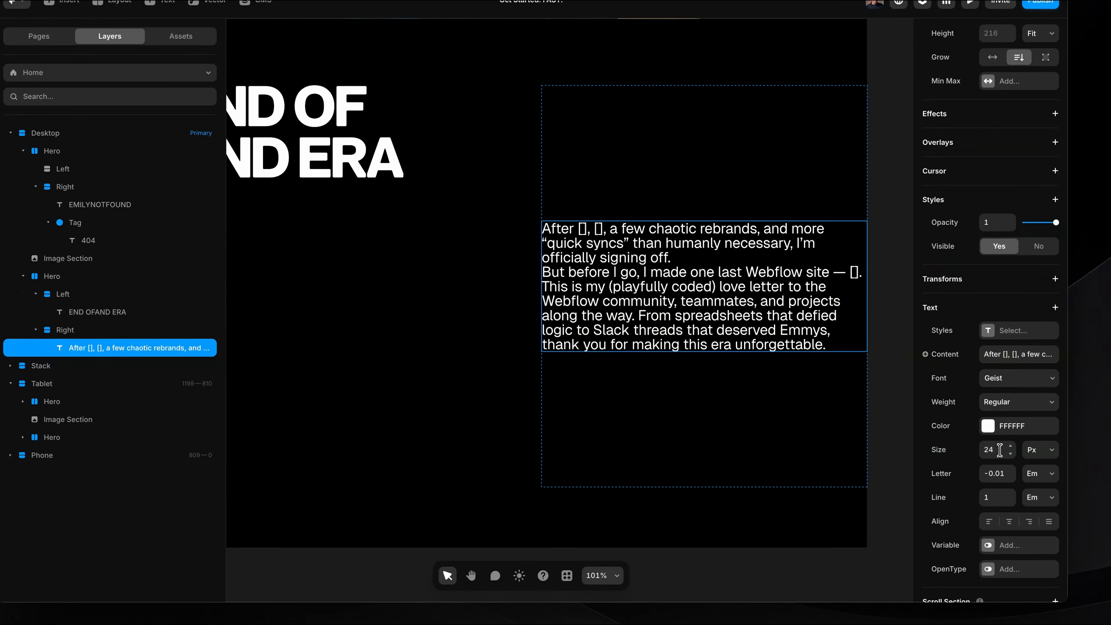
type("34")
key("Up")
key("Up")
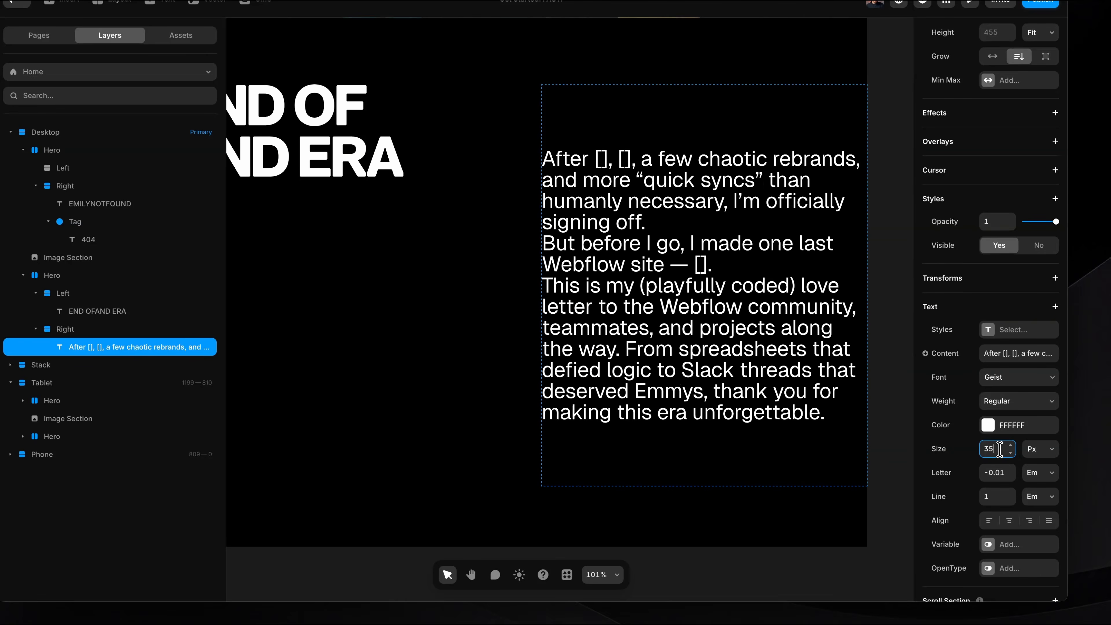
Give the farewell text Medium weight, 0 em letter spacing and a 1.4 em line height.
left_click(1010, 471)
left_click(1010, 493)
left_click(1010, 493)
left_click(1010, 493)
left_click(1010, 493)
left_click(1010, 502)
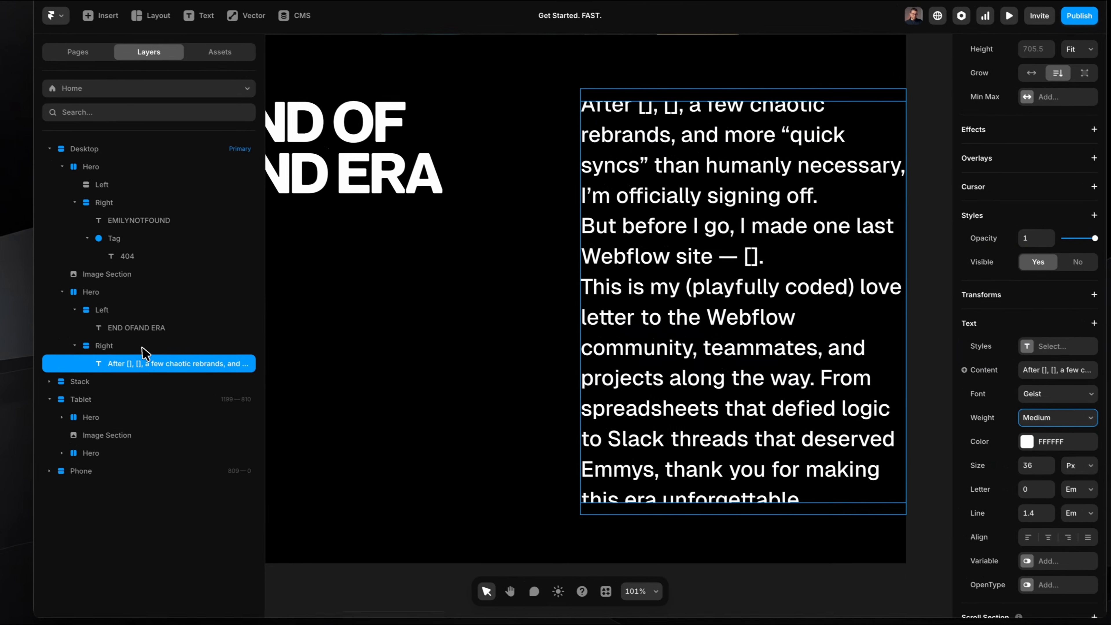
Set the height of the Right stack around the farewell text to Fit Content.
left_click(109, 329)
left_click(1061, 252)
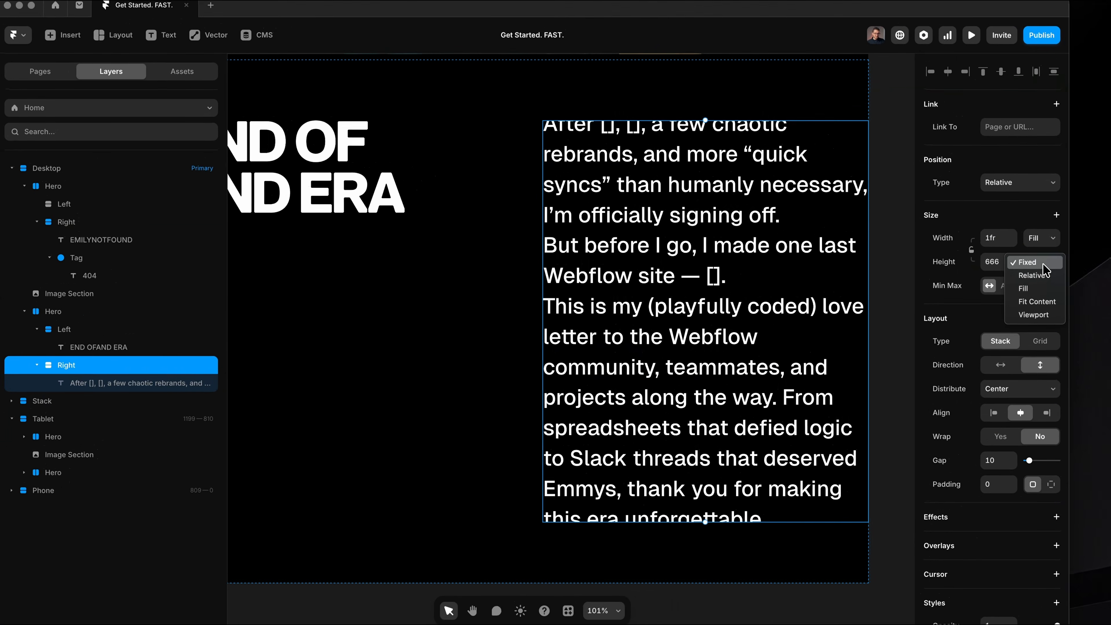
left_click(1035, 303)
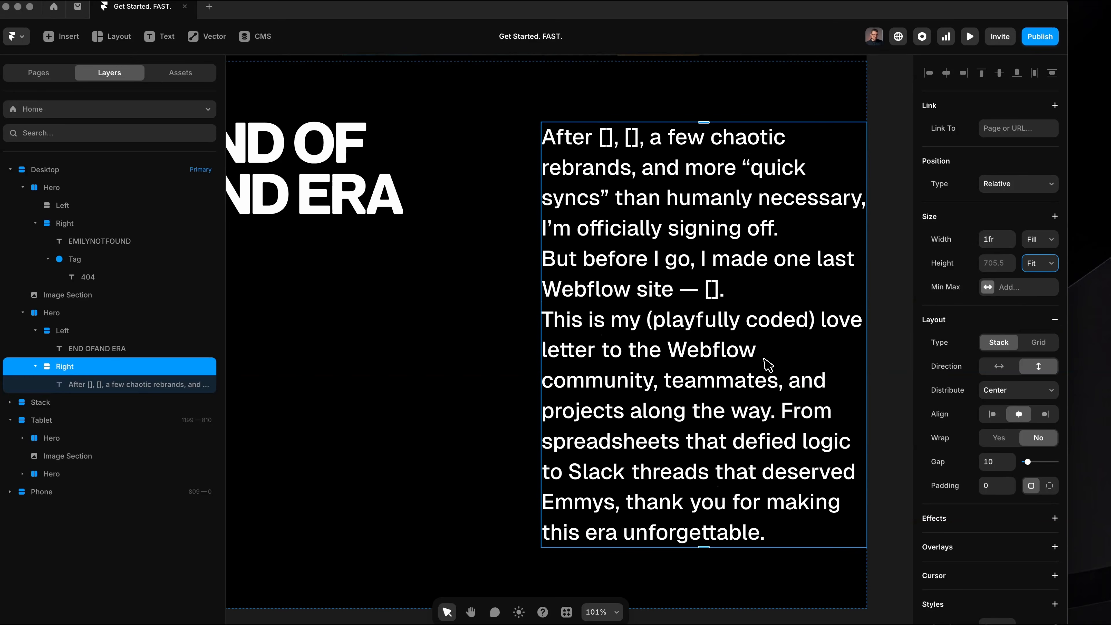
Add 56 of right padding to the Right stack containing the farewell text.
left_click(700, 218)
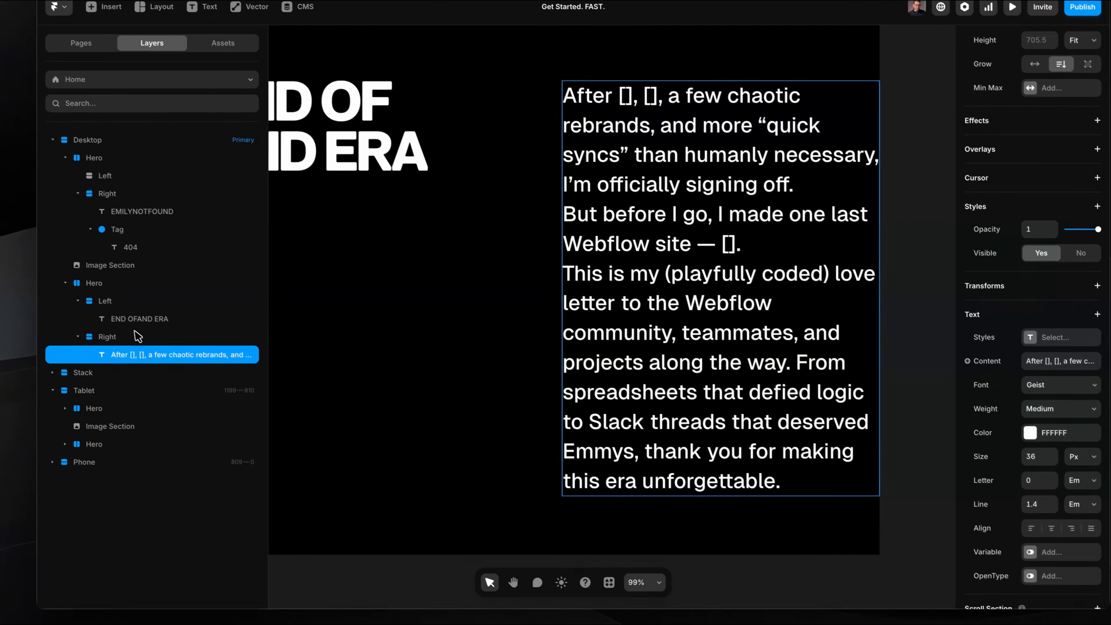
left_click(137, 336)
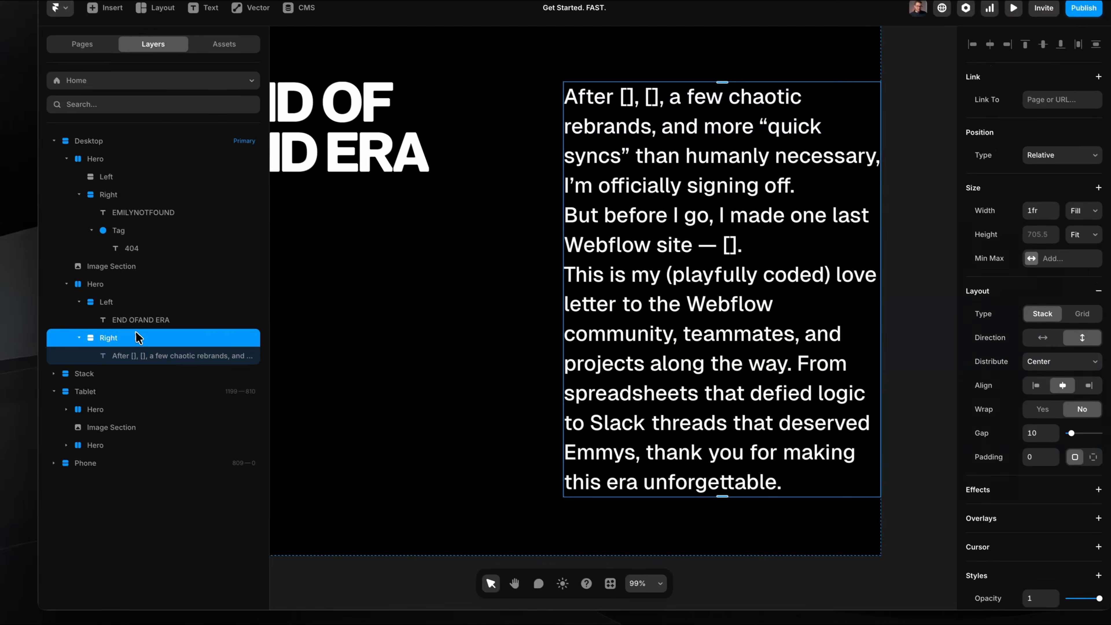
left_click(1010, 463)
type("56")
scroll(714, 290, "down", 3)
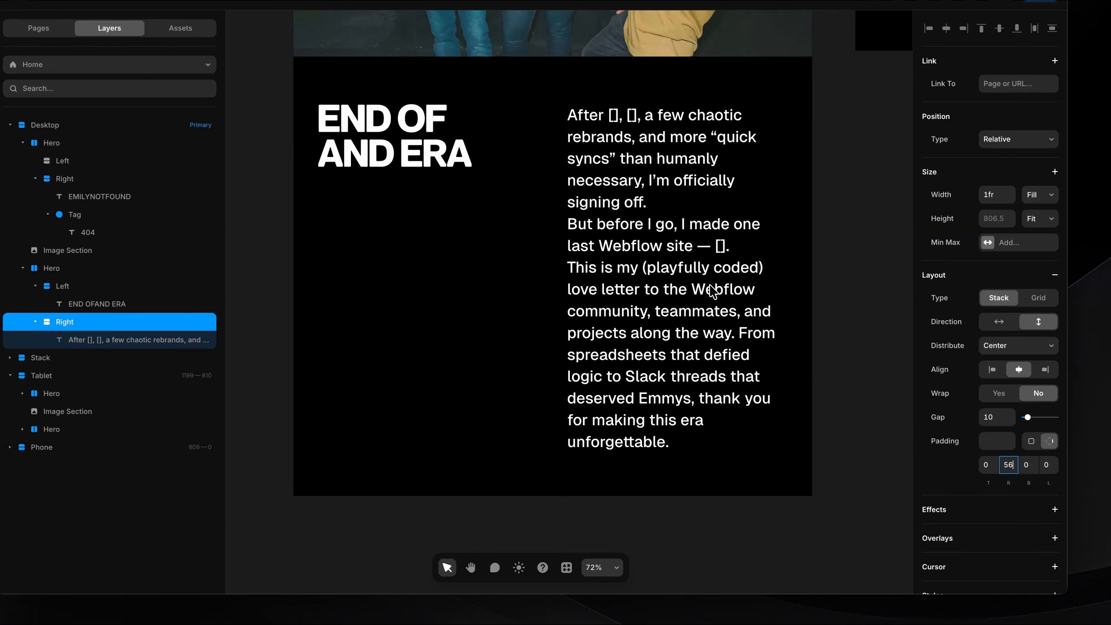
Set the right padding of the Left stack containing the END OF AND ERA heading to 0.
left_click(524, 163)
scroll(522, 202, "up", 4)
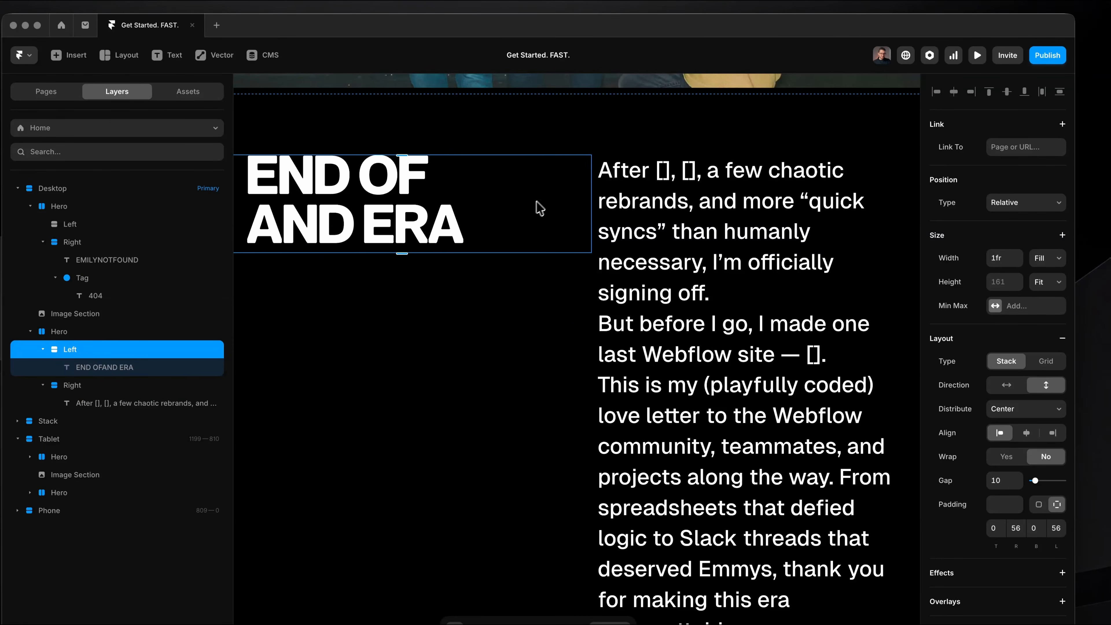
scroll(534, 203, "left", 5)
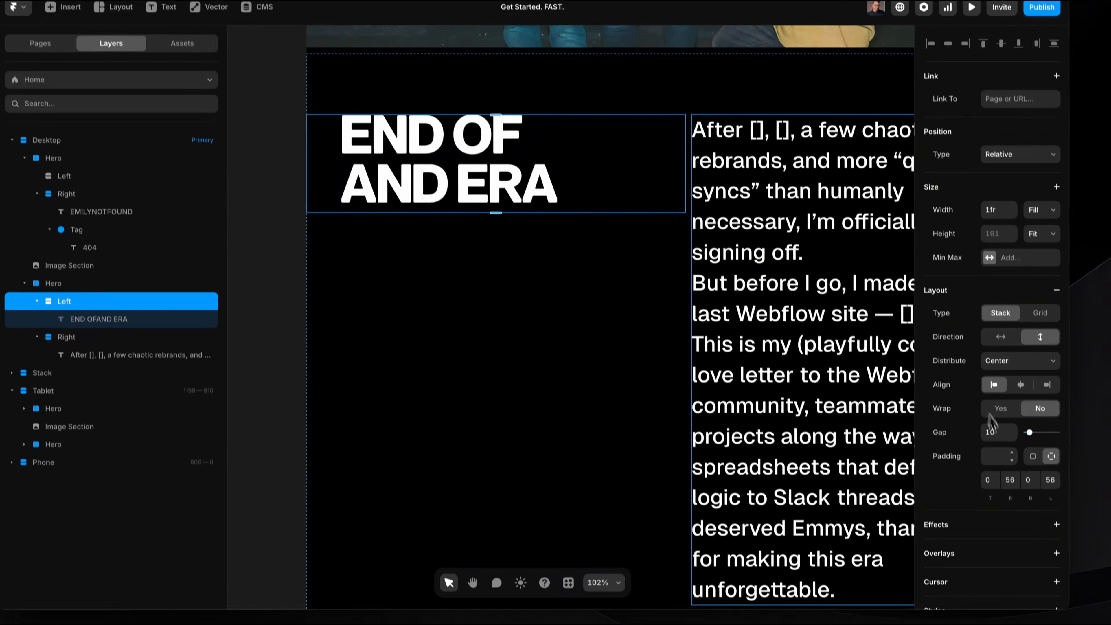
left_click(1017, 526)
type("36")
key("BackSpace")
key("BackSpace")
type("0")
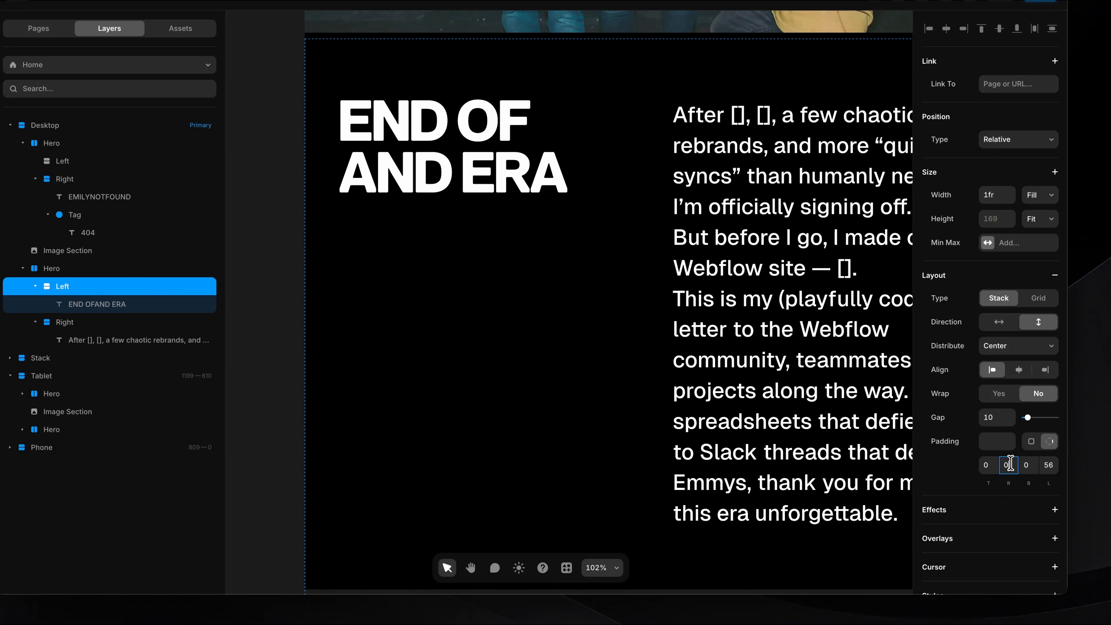
scroll(862, 423, "right", 3)
scroll(813, 403, "down", 3)
scroll(704, 313, "down", 2)
scroll(766, 318, "up", 4)
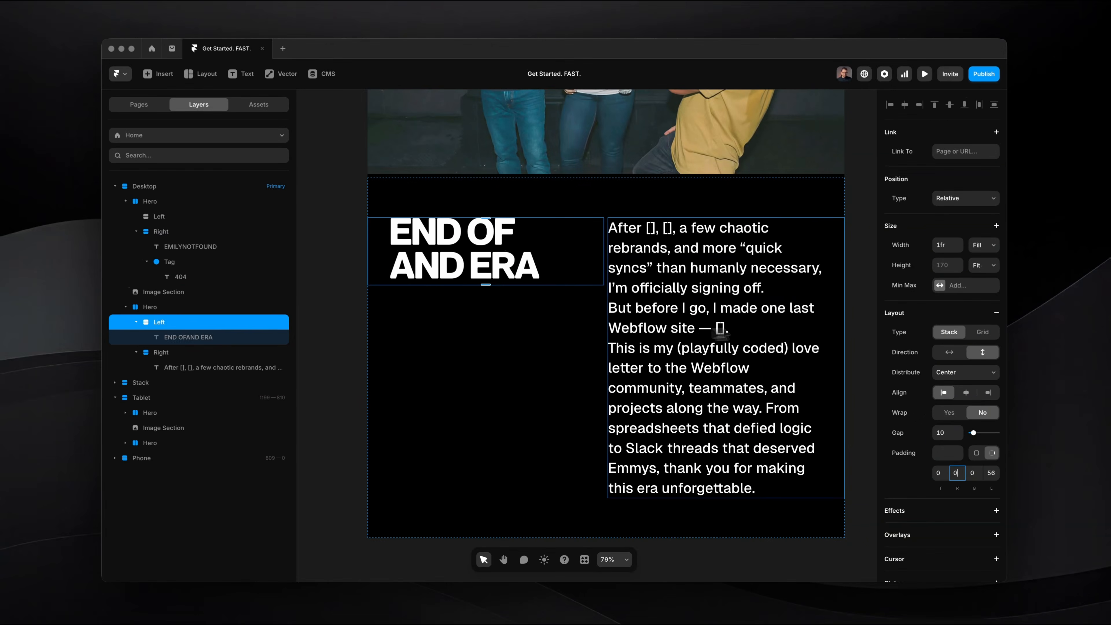
scroll(718, 297, "down", 5)
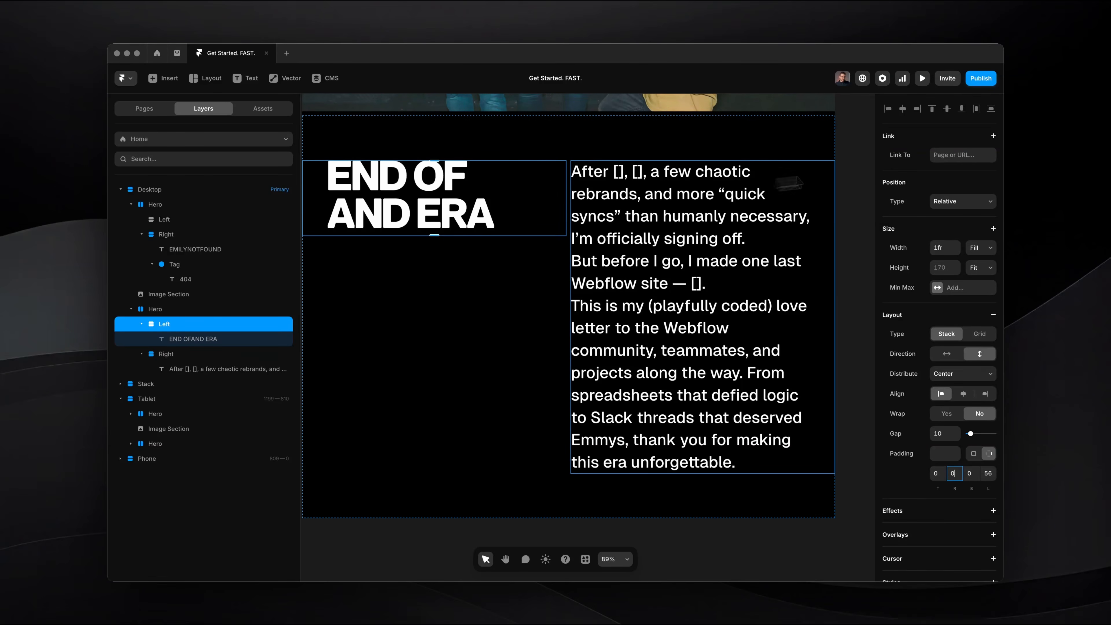
left_click(868, 194)
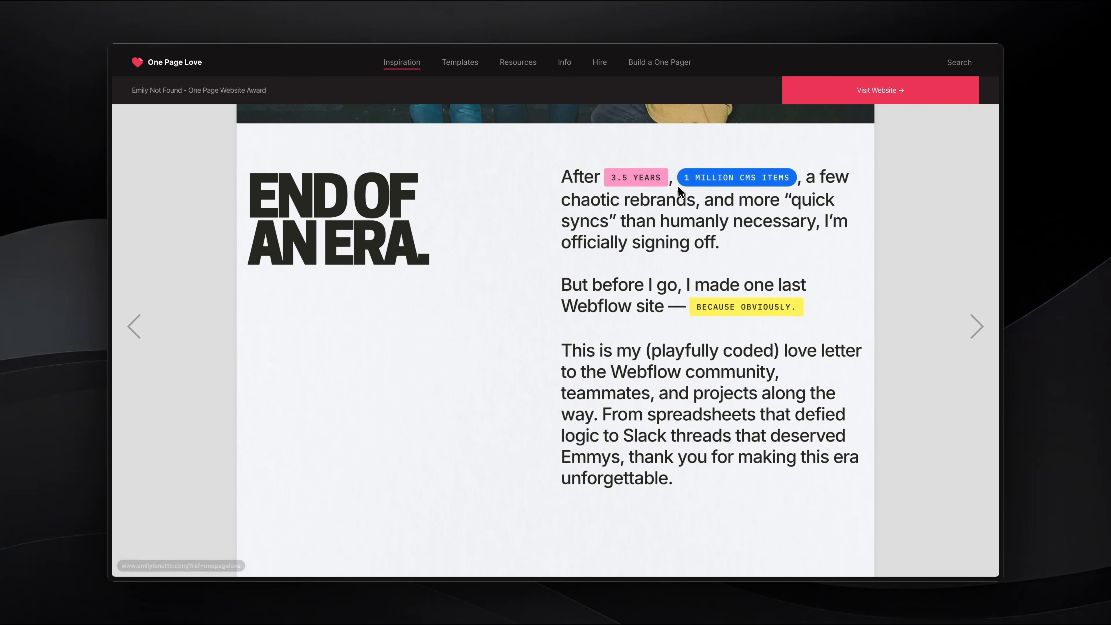
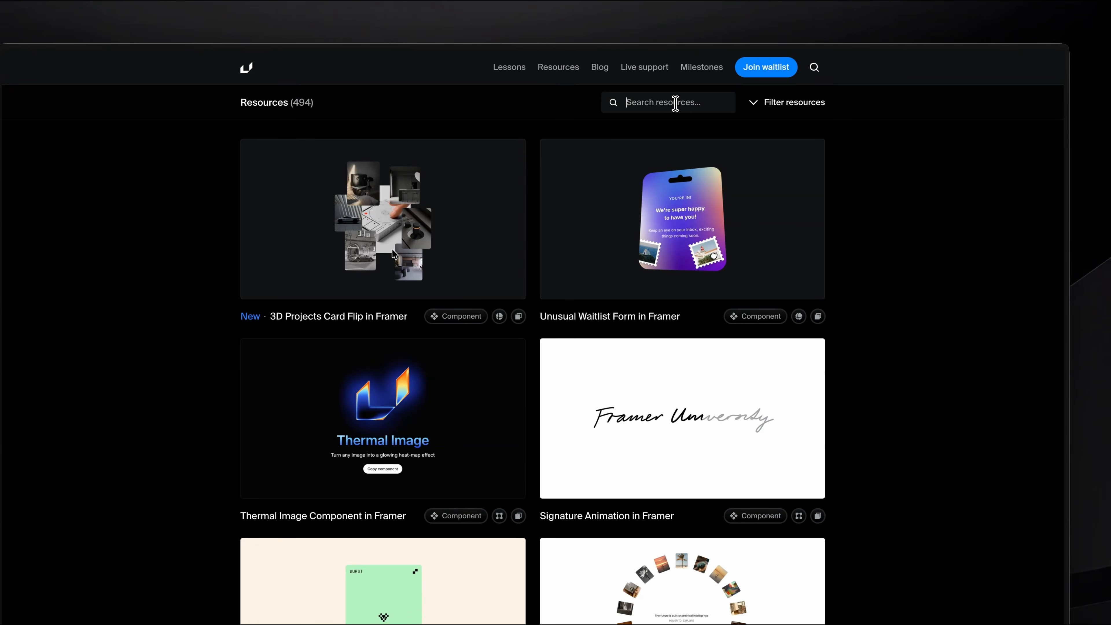
Search the resources for "text wrap", copy the Text Wrap Component for Framer, and switch to the Framer project.
type("text wrap")
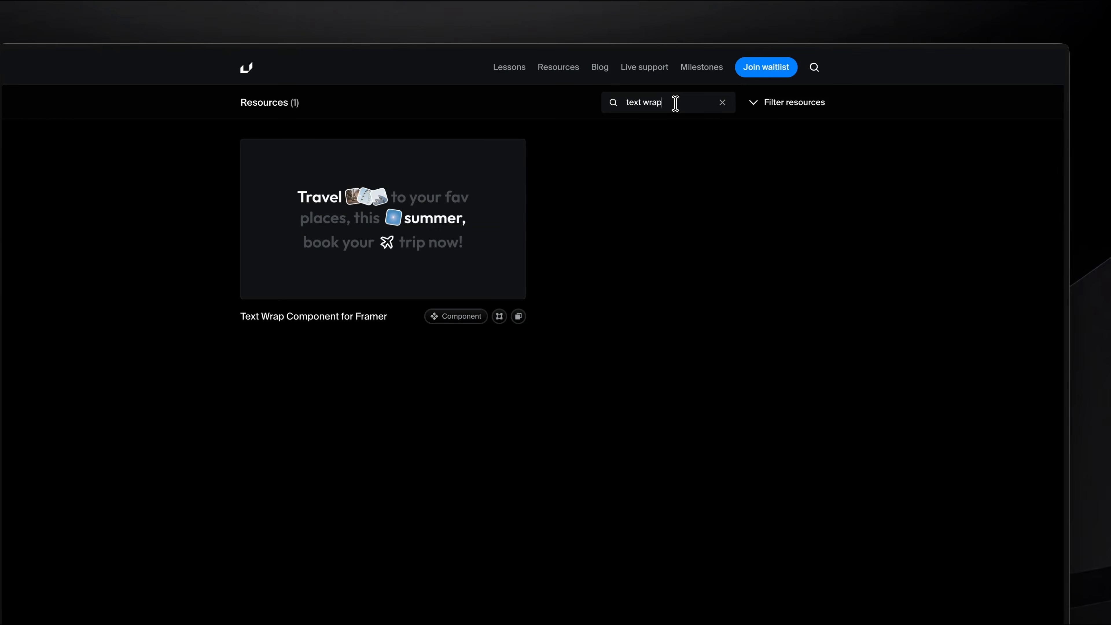
left_click(390, 228)
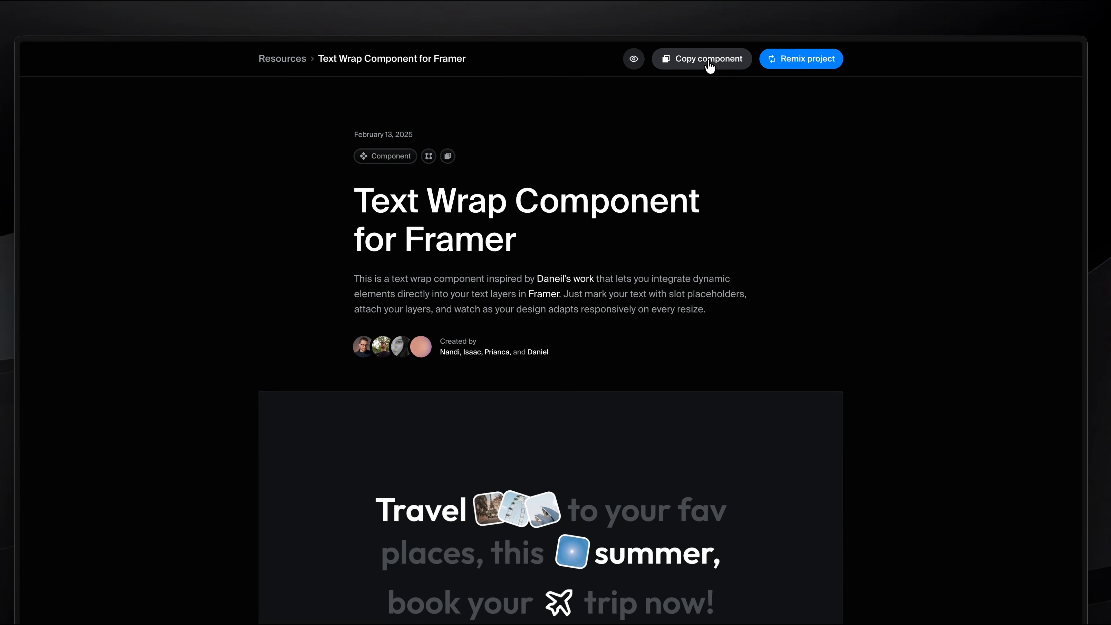
key("super+Tab")
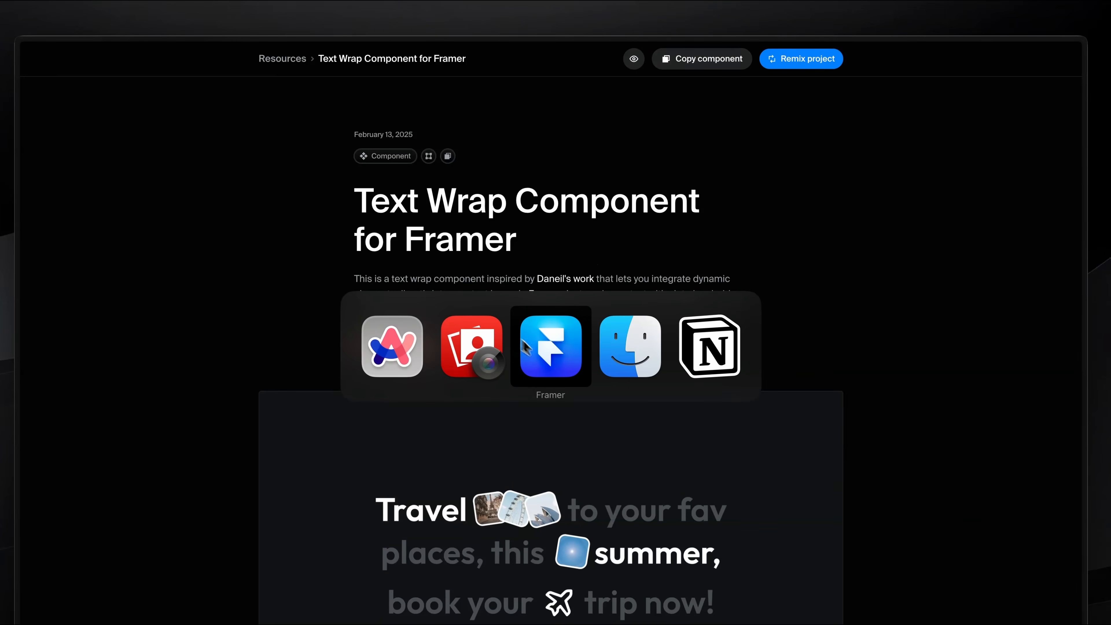
left_click(541, 356)
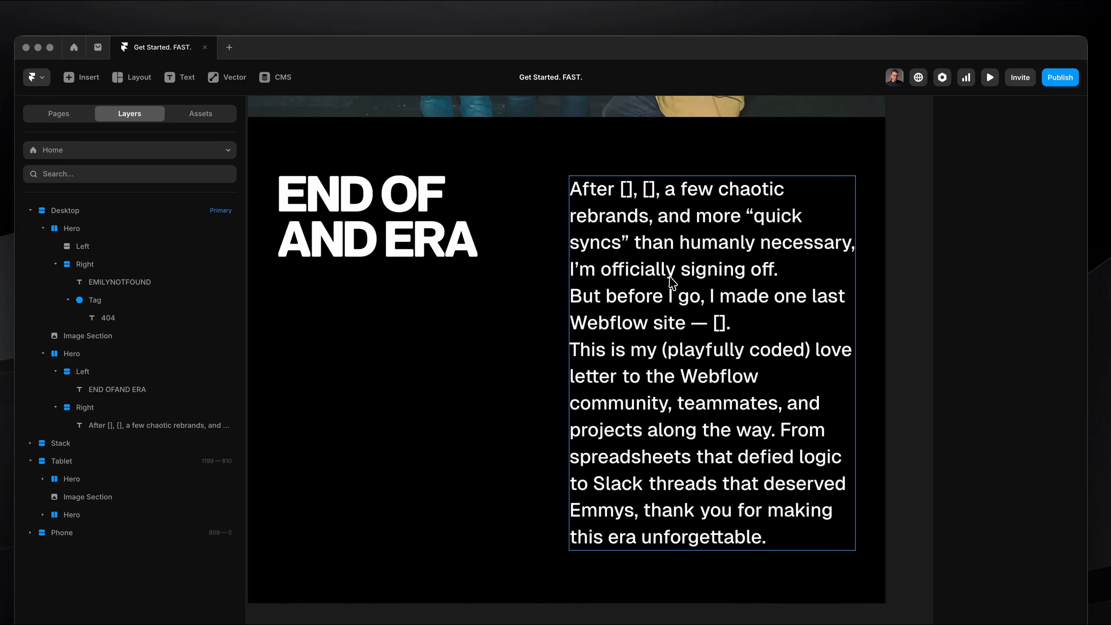
Paste the copied Text Wrap component into the Right stack that holds the farewell text.
left_click(632, 247)
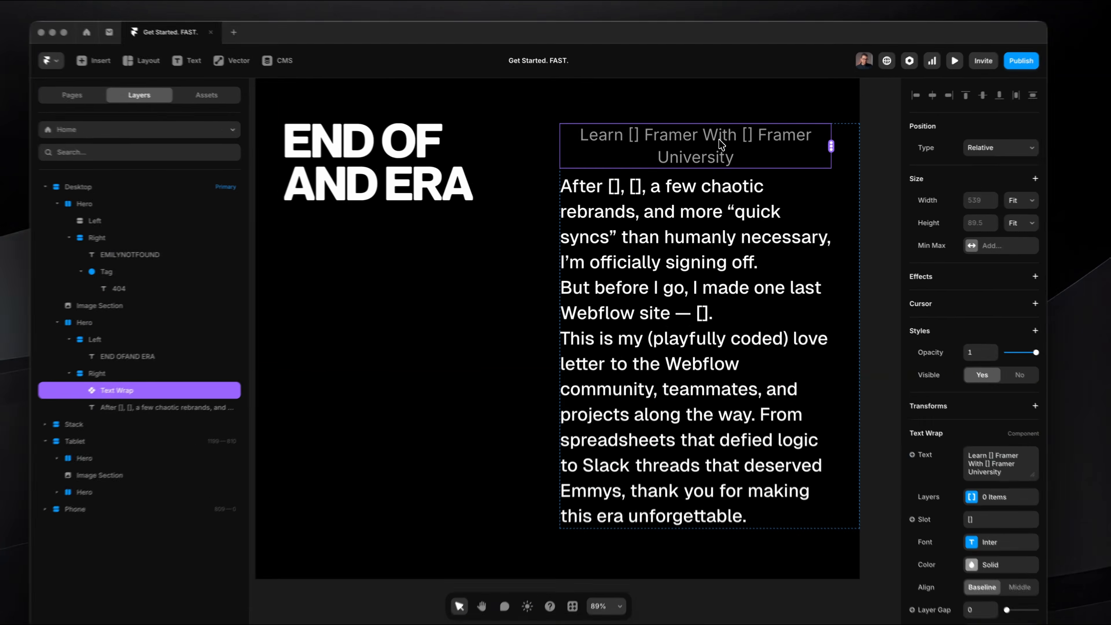
scroll(716, 154, "up", 5)
scroll(716, 153, "down", 5)
Copy the entire farewell text and delete its original text layer from the Right stack.
left_click(698, 219)
triple_click(698, 219)
key("ctrl+a")
key("ctrl+c")
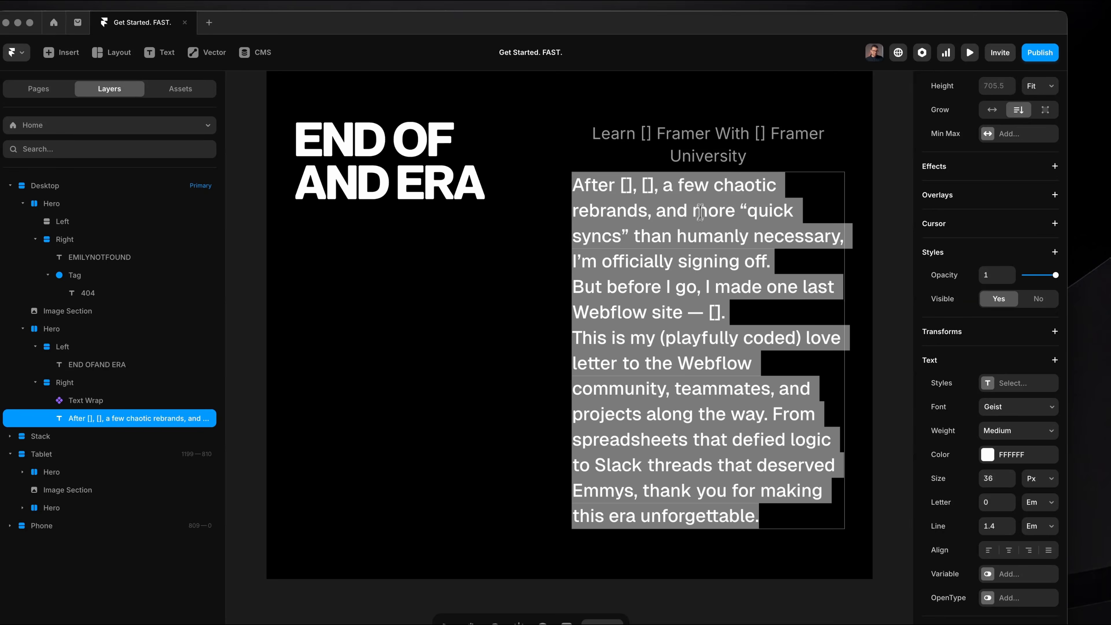
key("Escape")
key("Delete")
Replace the Text Wrap component's sample text with the copied farewell text.
left_click(719, 162)
left_click(1019, 475)
key("ctrl+a")
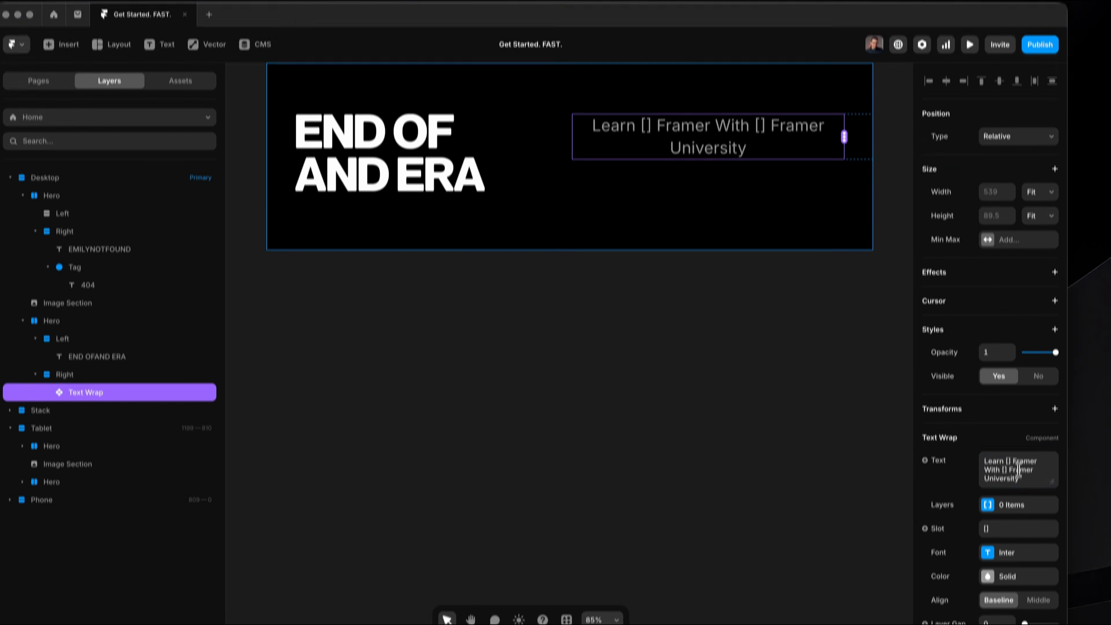
key("ctrl+v")
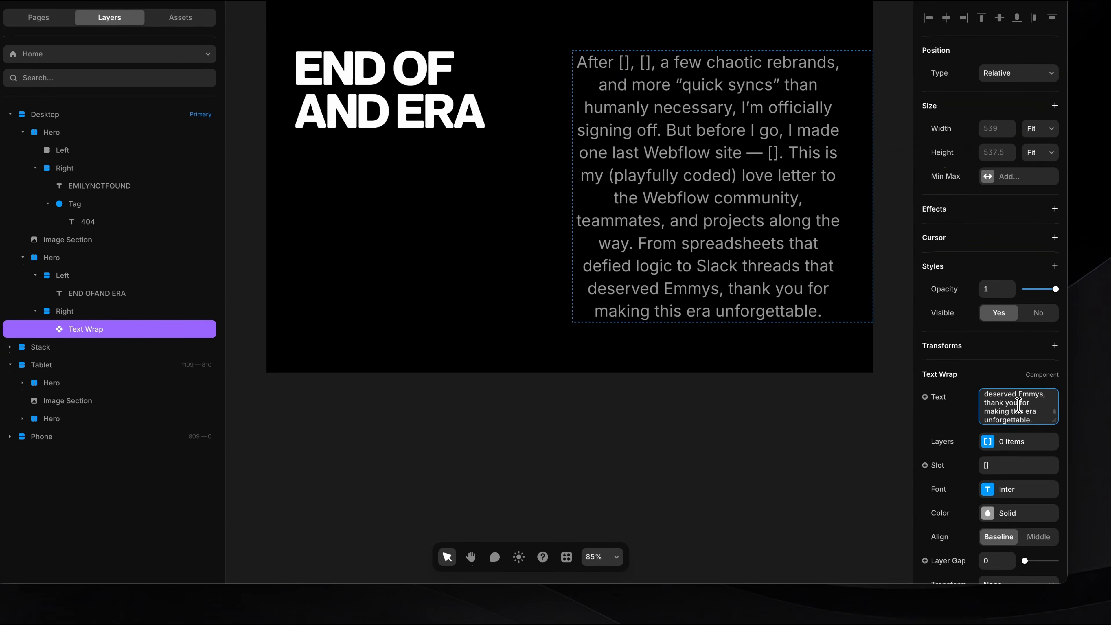
scroll(1006, 416, "down", 4)
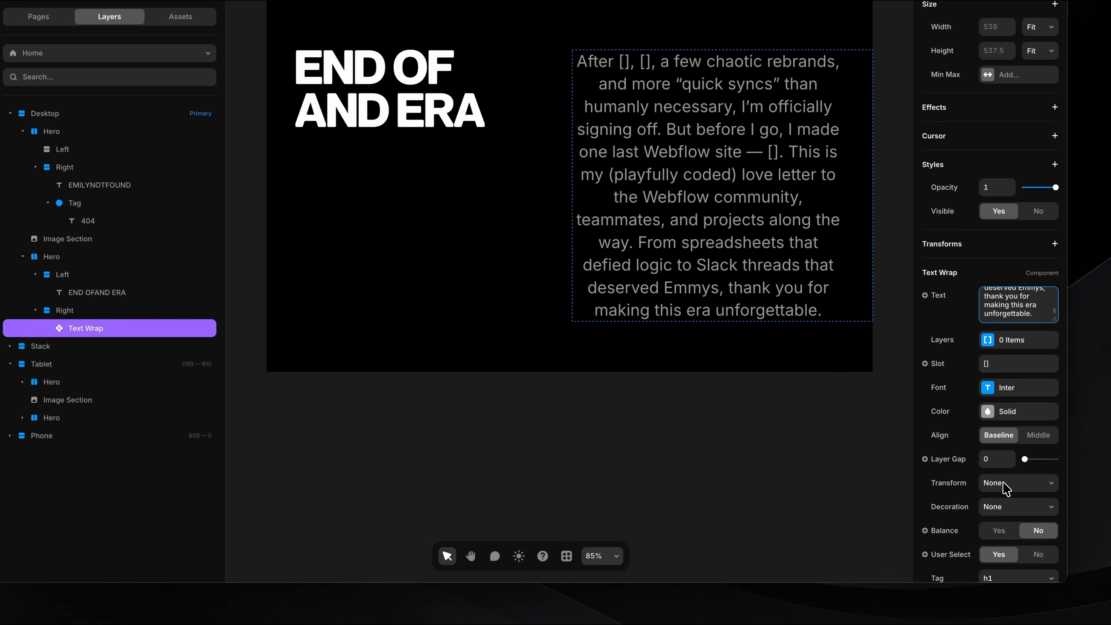
Left-align the Text Wrap text, set its line height to 1.5 em, and increase its font size and weight.
left_click(1016, 385)
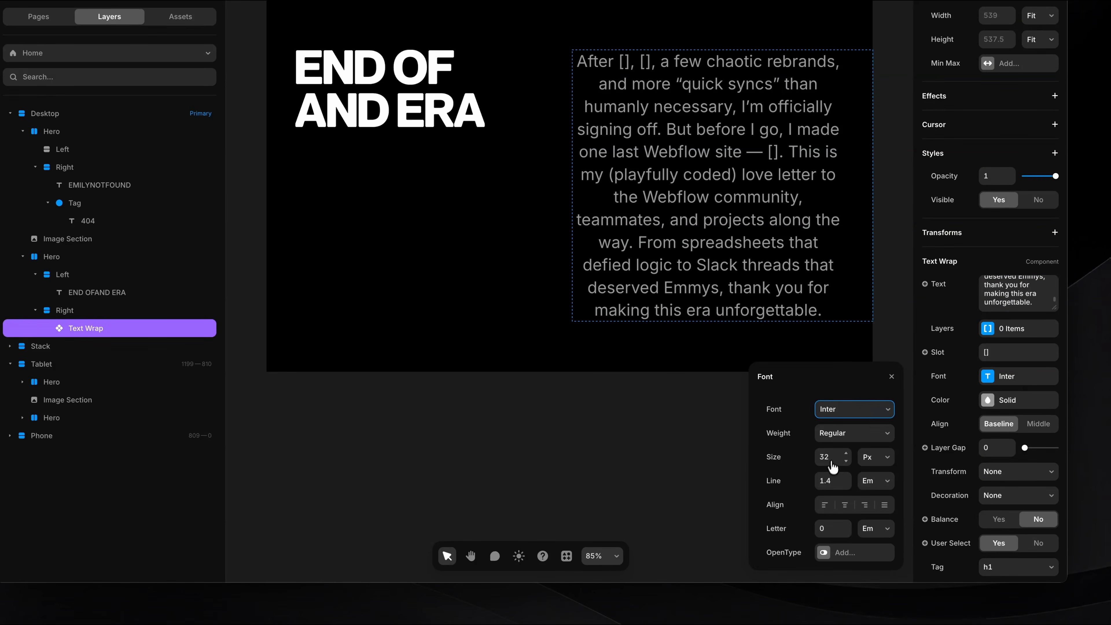
left_click(825, 505)
left_click(846, 478)
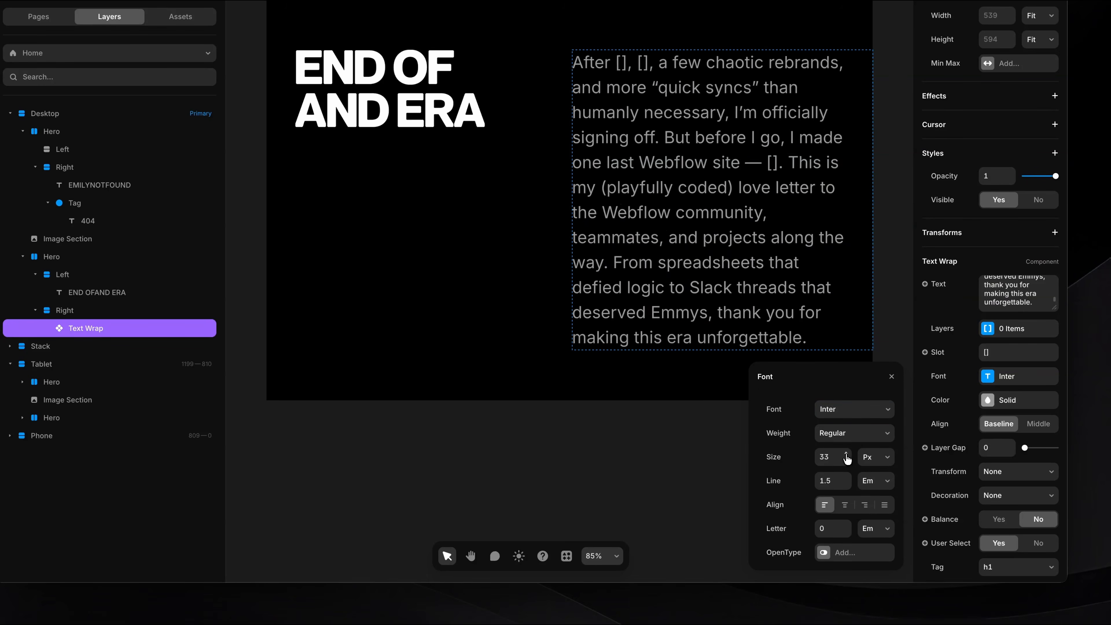
double_click(846, 454)
double_click(846, 454)
left_click(848, 433)
left_click(848, 460)
Change the Text Wrap component's font to Geist.
left_click(825, 409)
type("geo")
key("BackSpace")
type("ist")
left_click(825, 404)
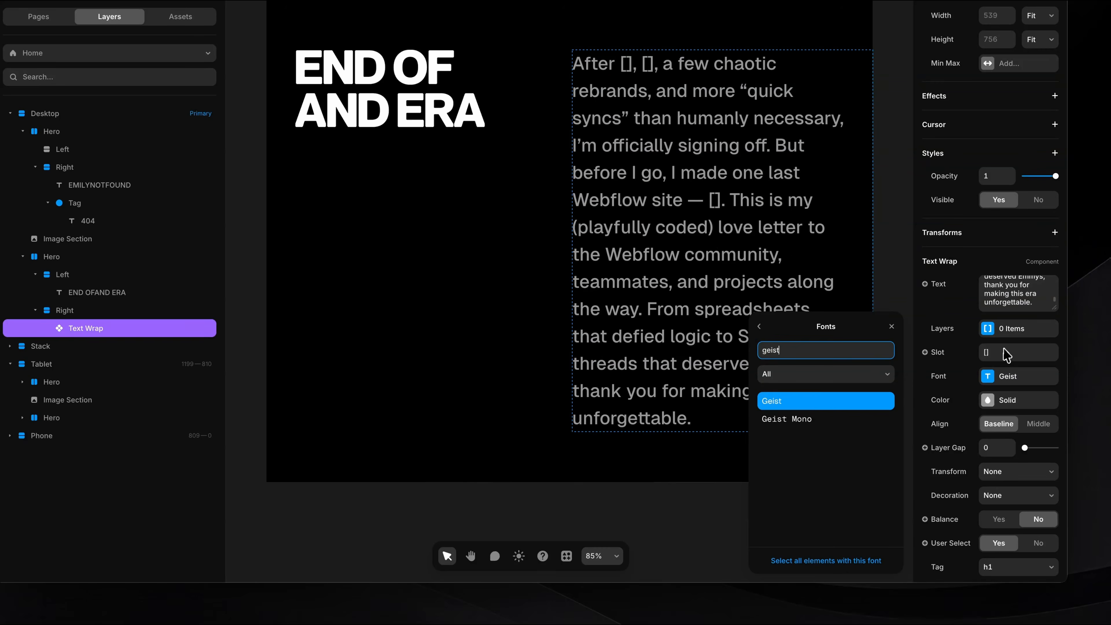
Set the Text Wrap component's text color to solid white.
left_click(1010, 401)
left_click(824, 457)
left_click_drag(783, 420, 756, 396)
left_click(889, 381)
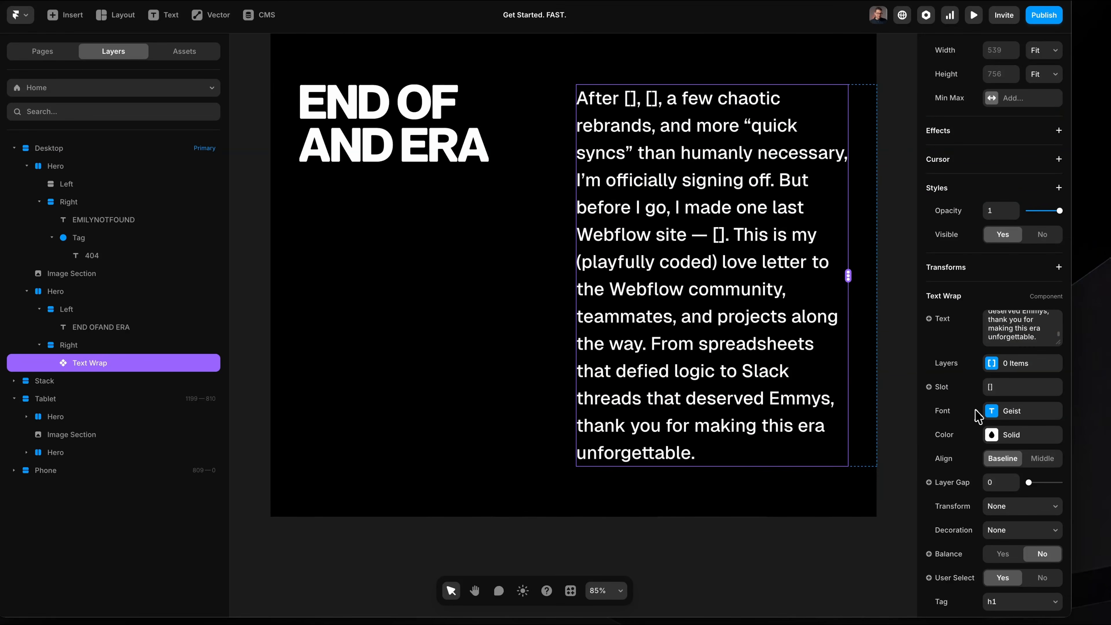
Examine the [] placeholders in the farewell text and the Text Wrap component's Slot and Text settings.
scroll(975, 415, "down", 1)
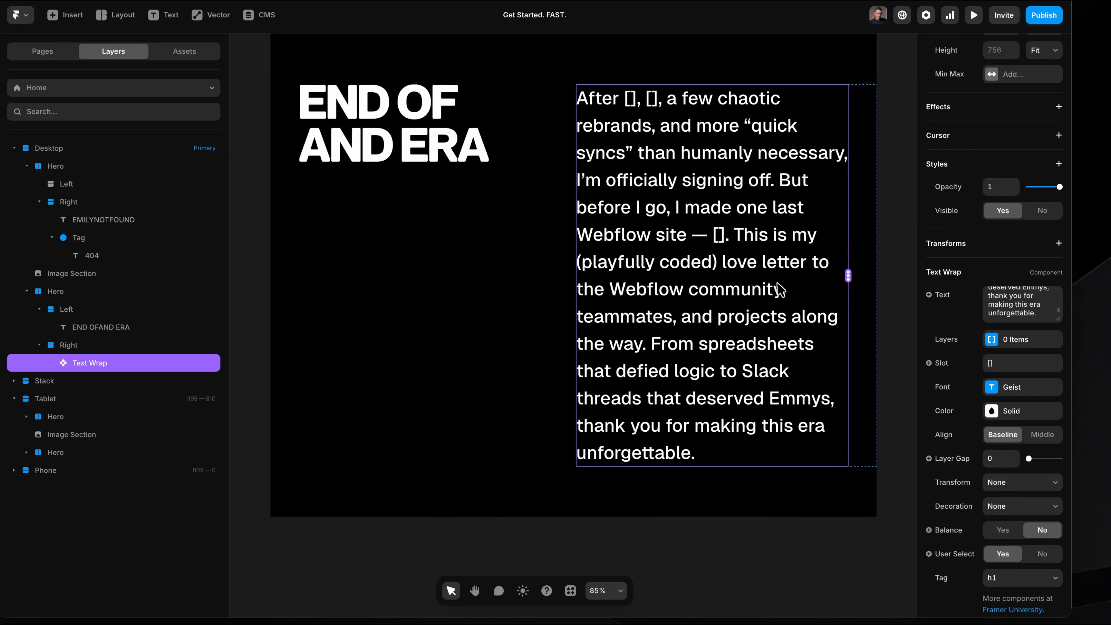
left_click(732, 539)
scroll(727, 294, "up", 1)
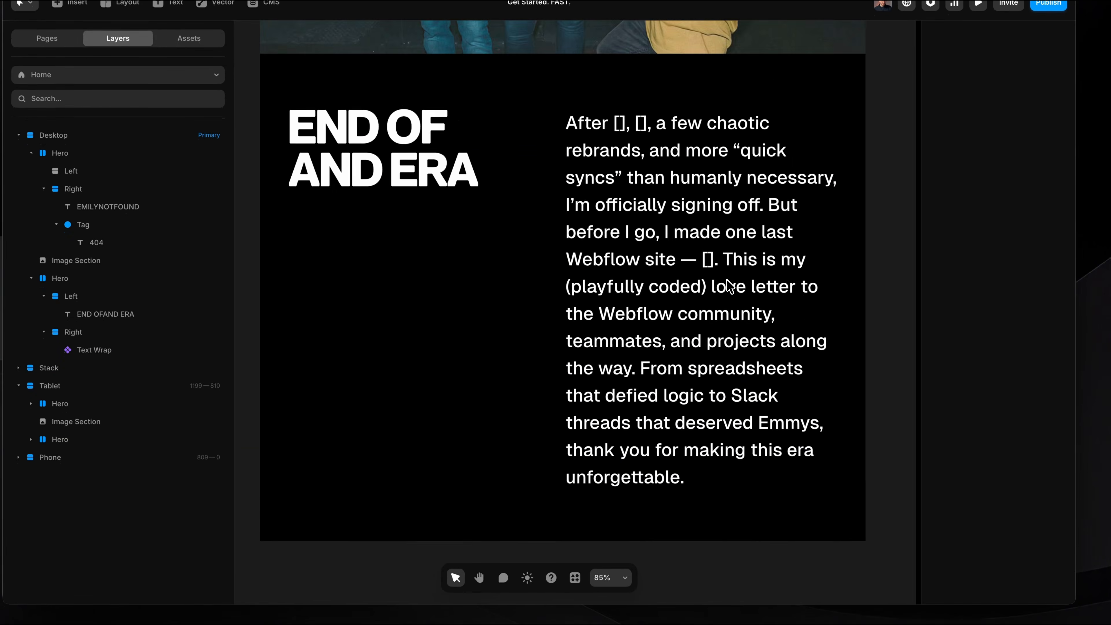
scroll(704, 232, "up", 2)
left_click(656, 139)
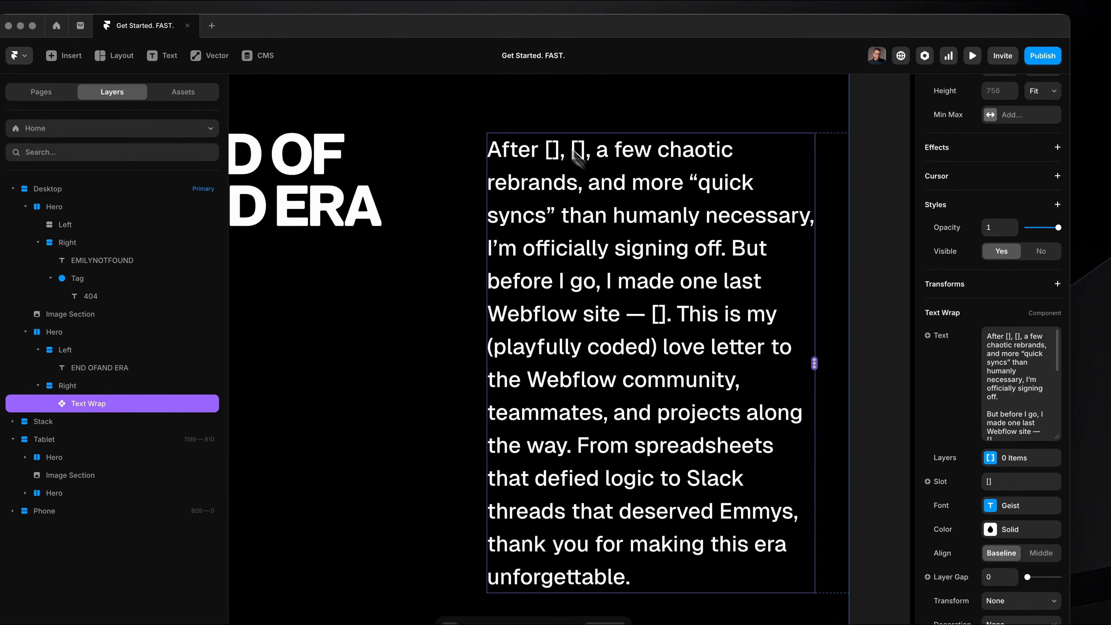
scroll(566, 159, "up", 3)
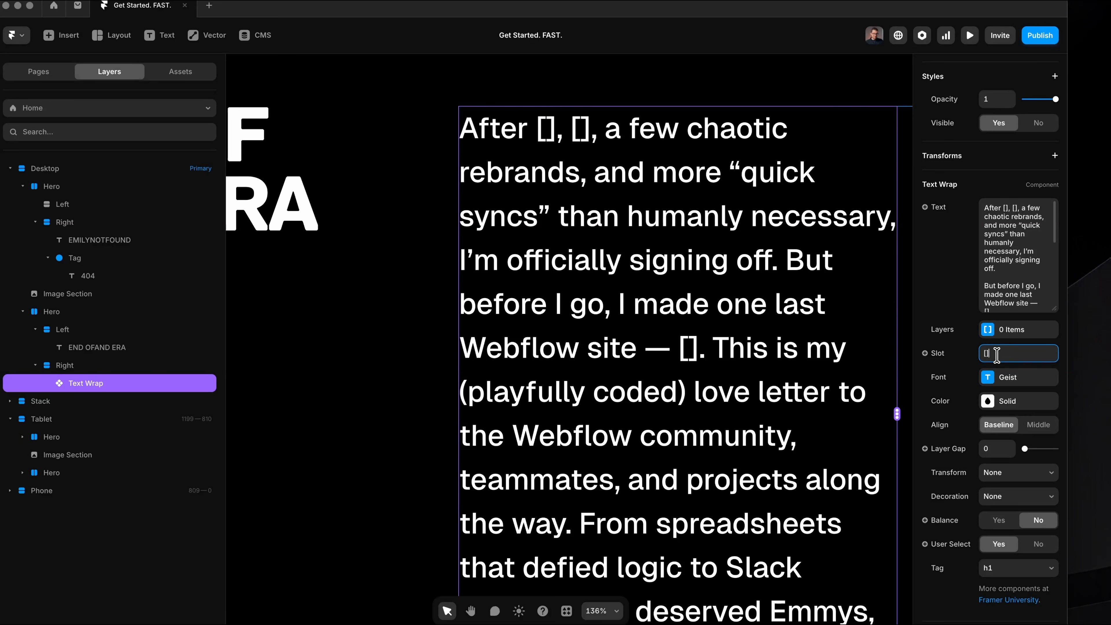
left_click(1018, 275)
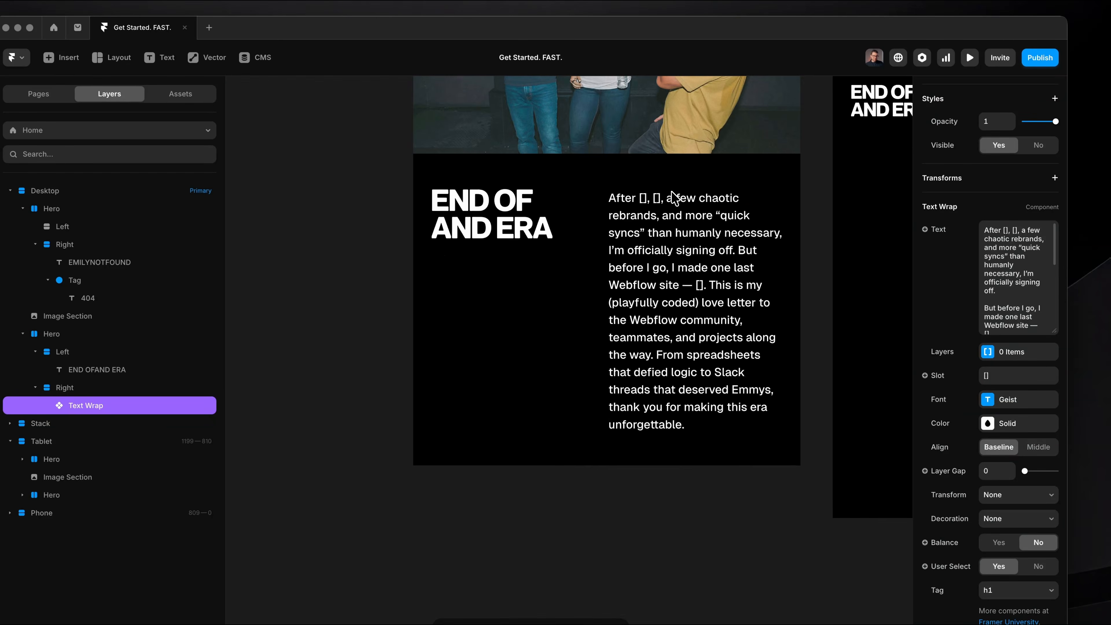
Draw a frame about 57 × 41 in the Right stack above the Text Wrap component and set its height to 40.
scroll(664, 180, "up", 4)
key("f")
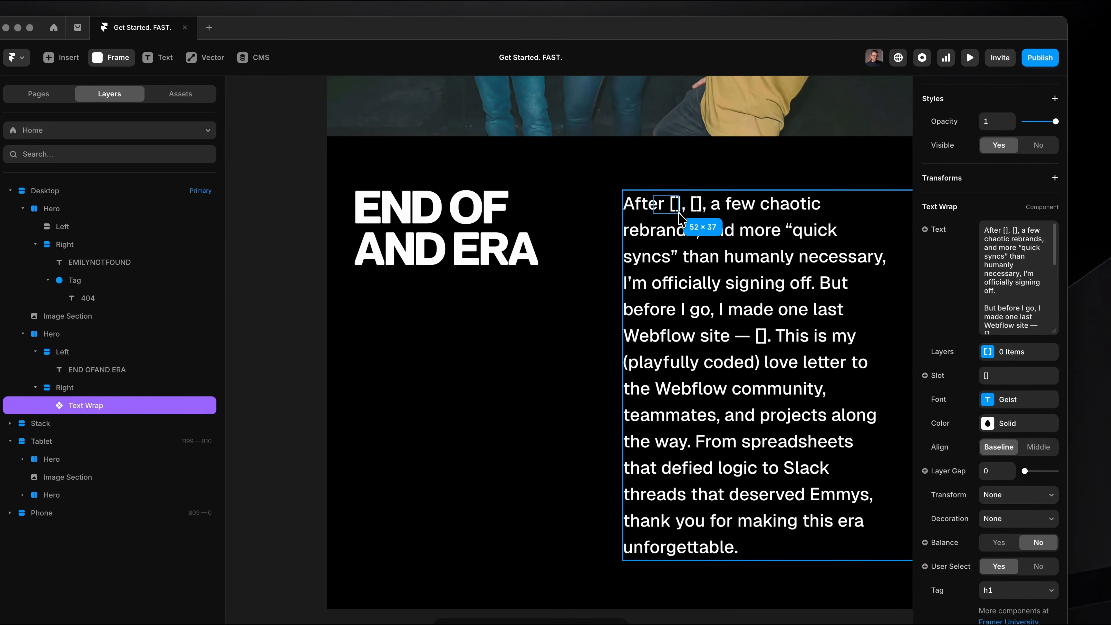
left_click_drag(681, 219, 681, 219)
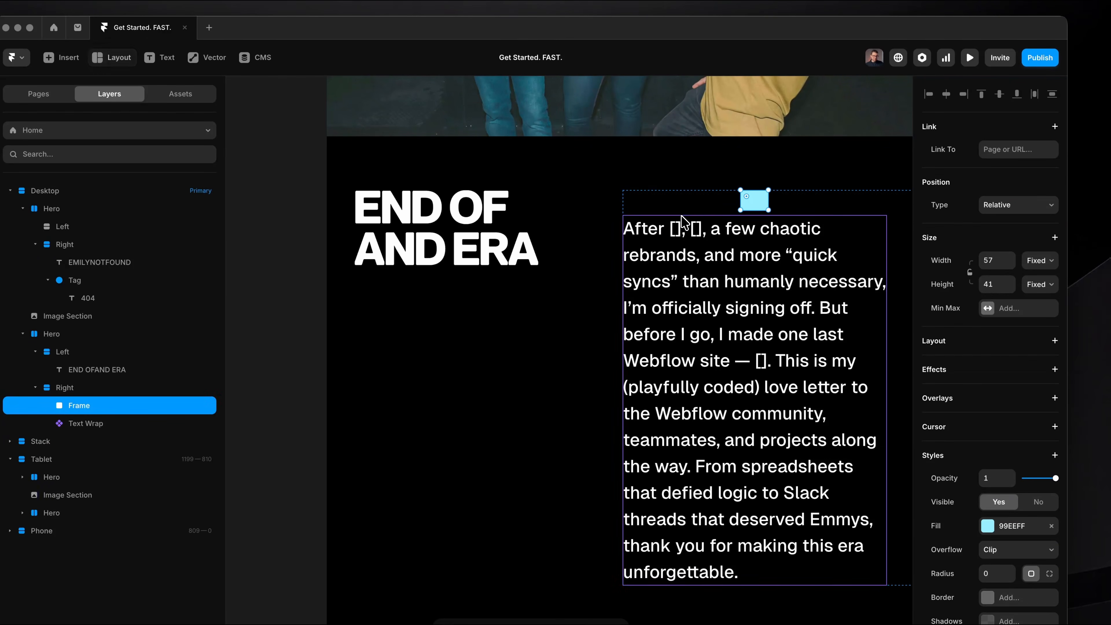
type("40")
key("Return")
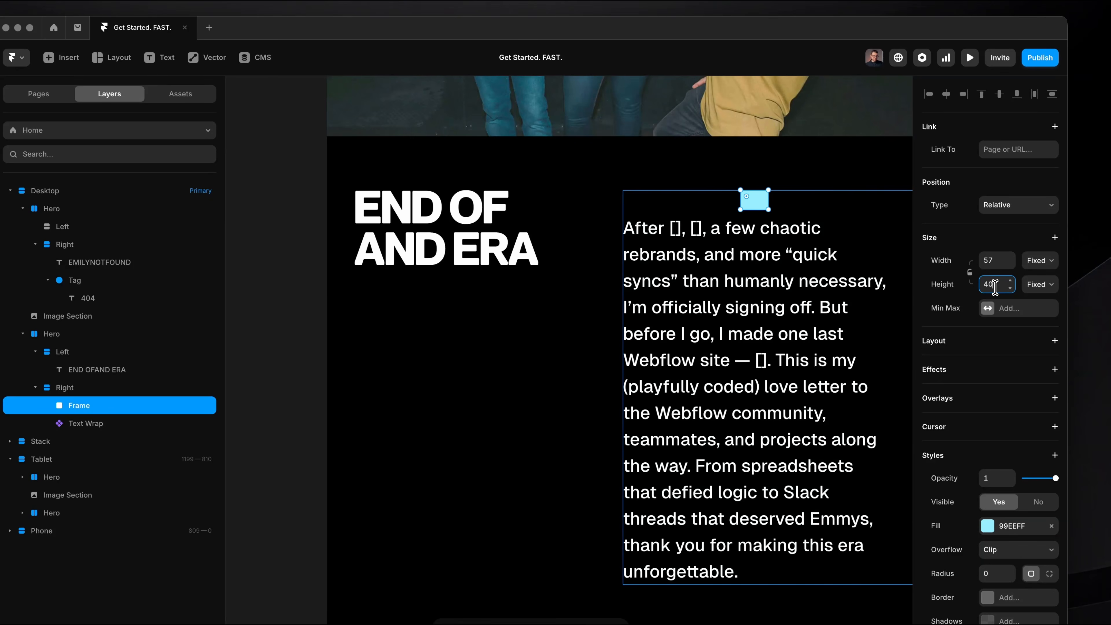
Add a stack layout to the light-blue frame and place the text "3.5 years" inside it.
scroll(784, 209, "up", 10)
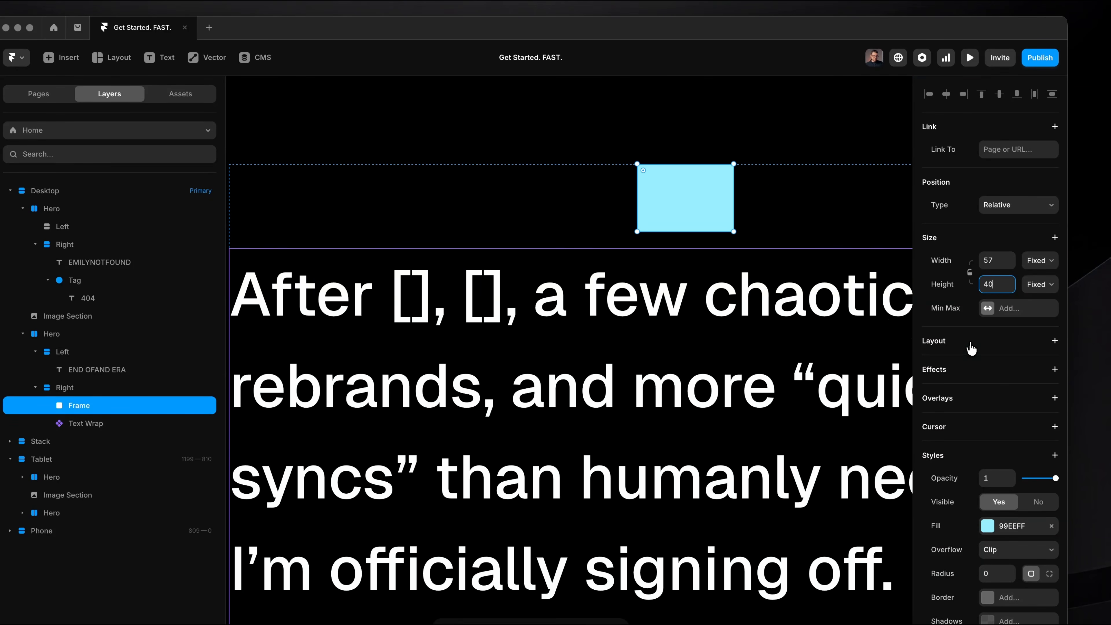
left_click(1033, 345)
scroll(801, 285, "right", 2)
key("t")
left_click(611, 196)
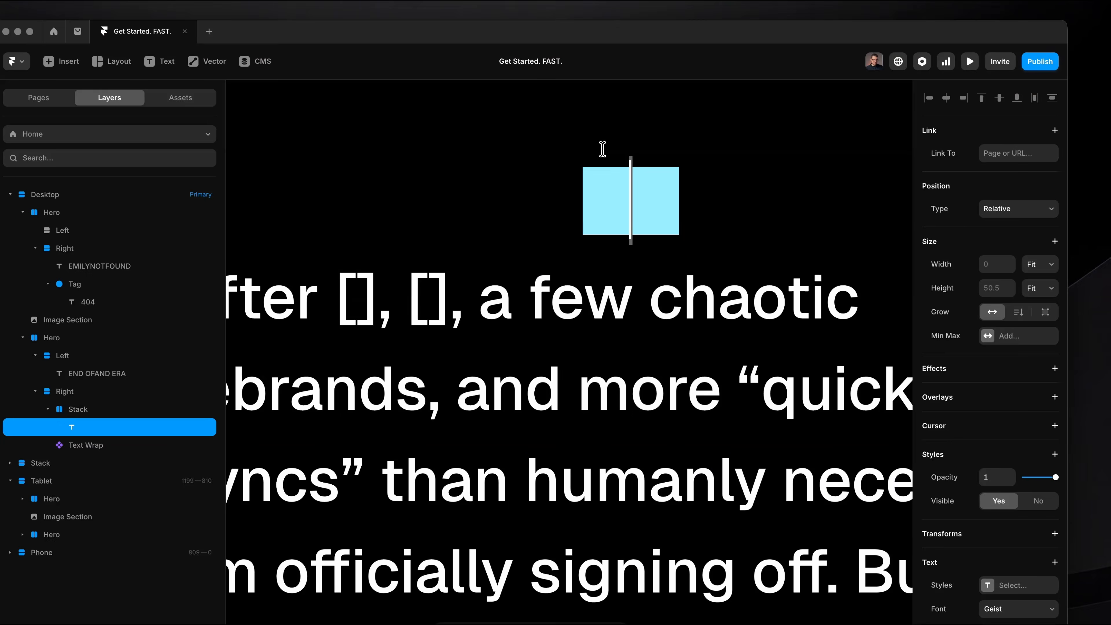
type("3.")
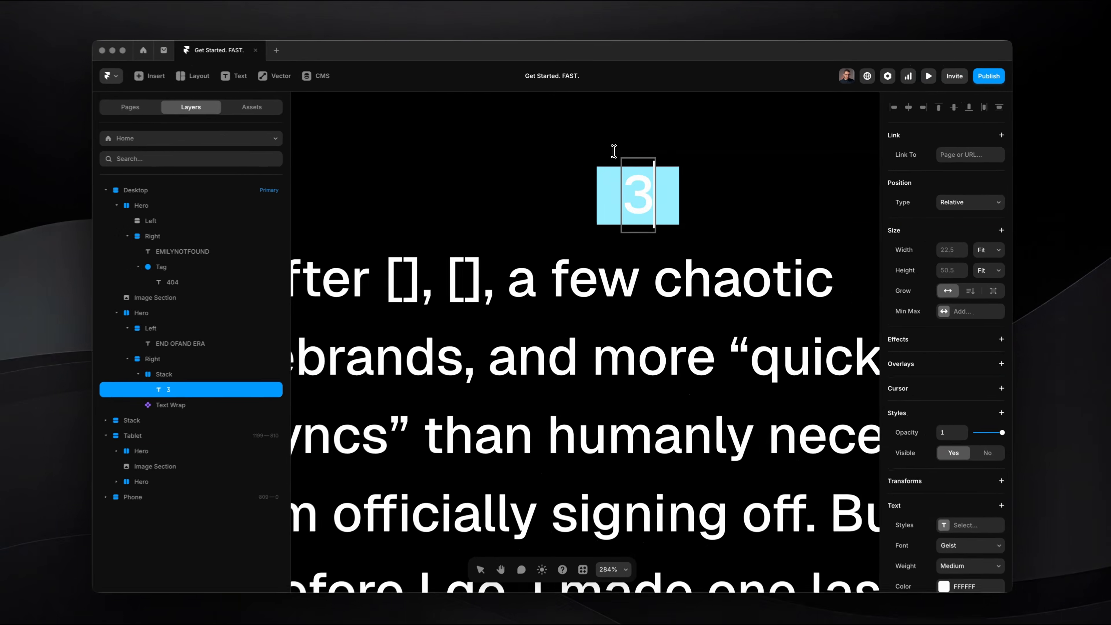
type("5 years")
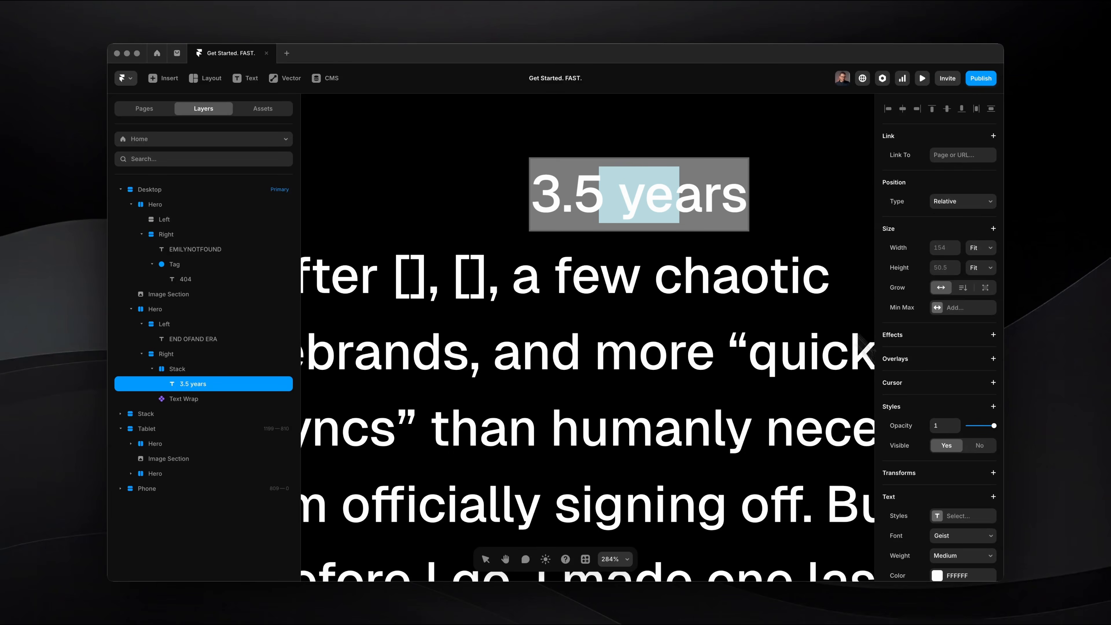
Change the font of the "3.5 years" text to Geist Mono.
scroll(958, 431, "down", 2)
left_click(959, 433)
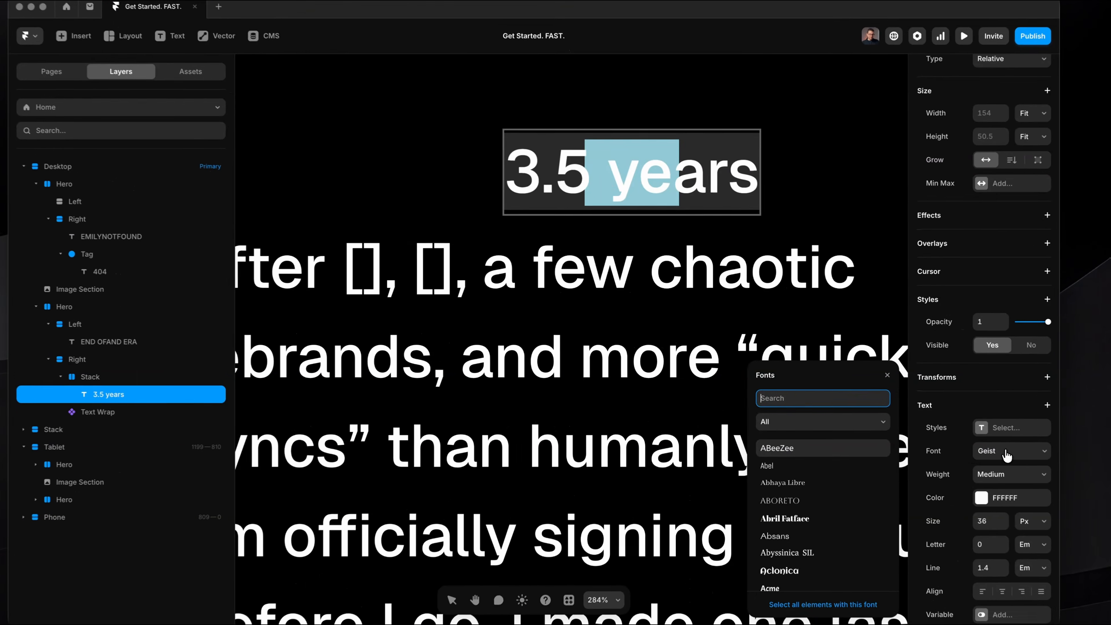
type("geist mono")
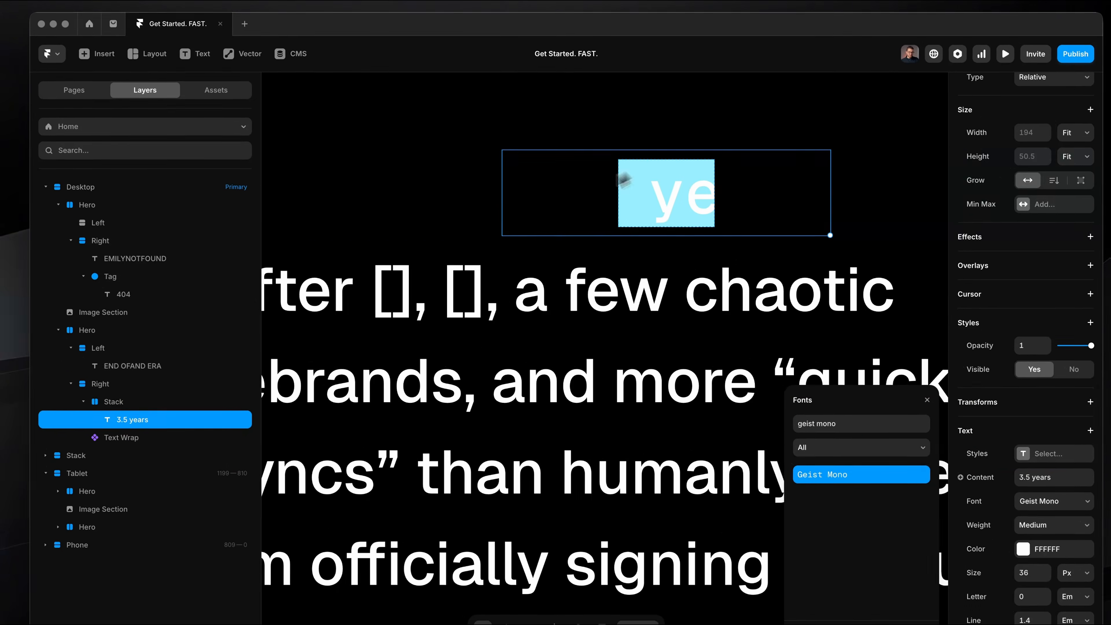
Set the width of the stack around "3.5 years" to Fit Content.
left_click(623, 176)
left_click(1082, 259)
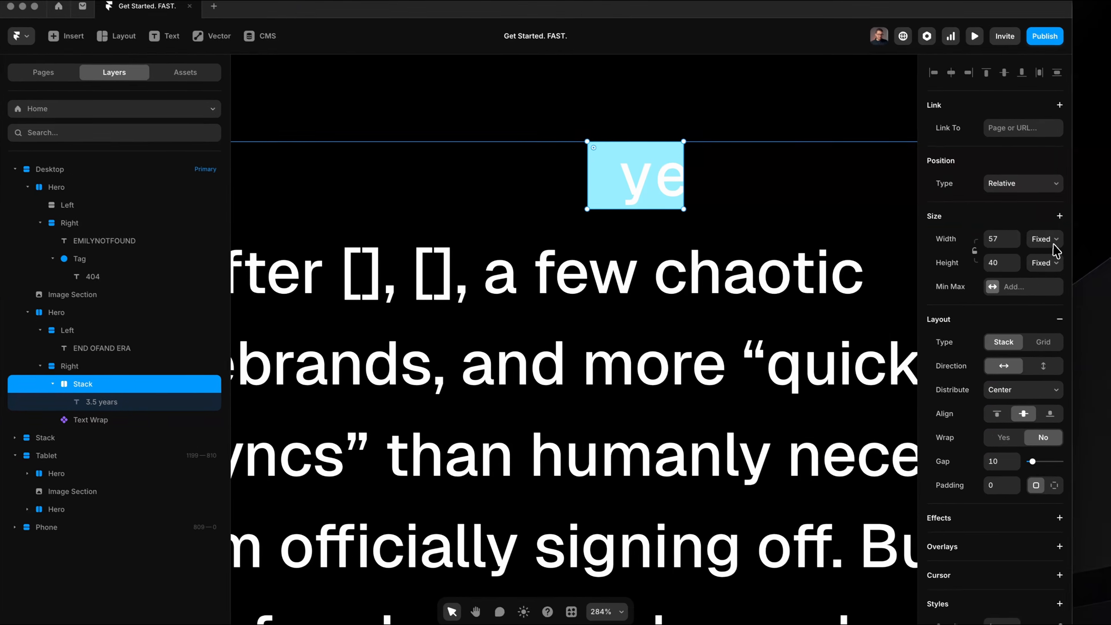
left_click(1048, 277)
Set the font size of the "3.5 years" text to 20 px.
left_click(700, 186)
scroll(1026, 443, "down", 3)
type("20")
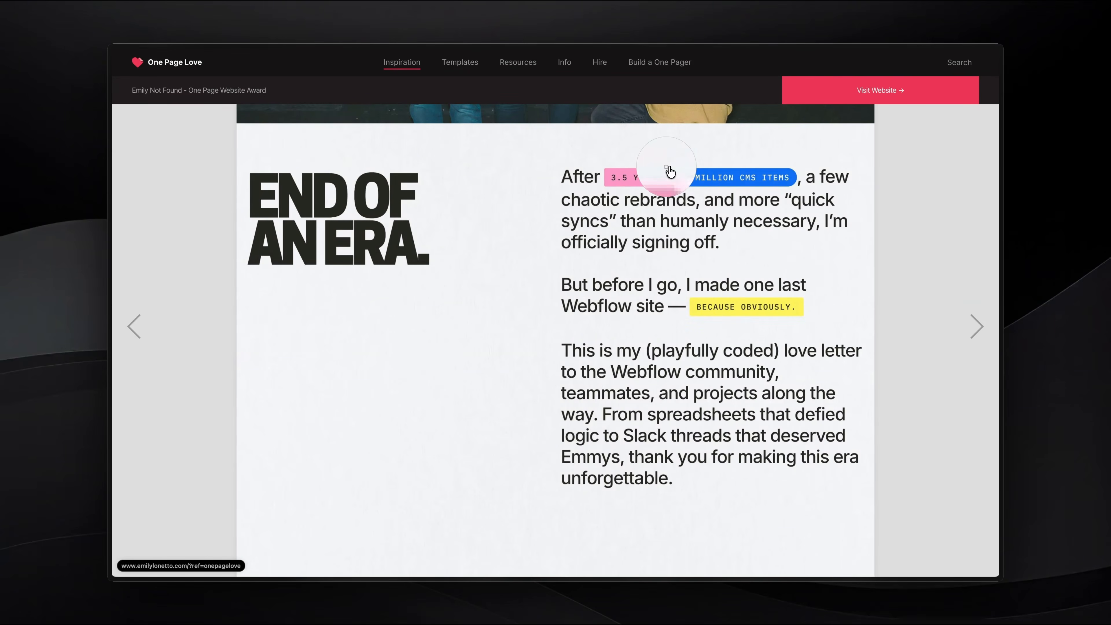
Sample the pink of the 3.5 years tag on the Emily Not Found reference page and fill the tag stack with FE98C7.
left_click(656, 175)
key("super+Tab")
left_click(660, 147)
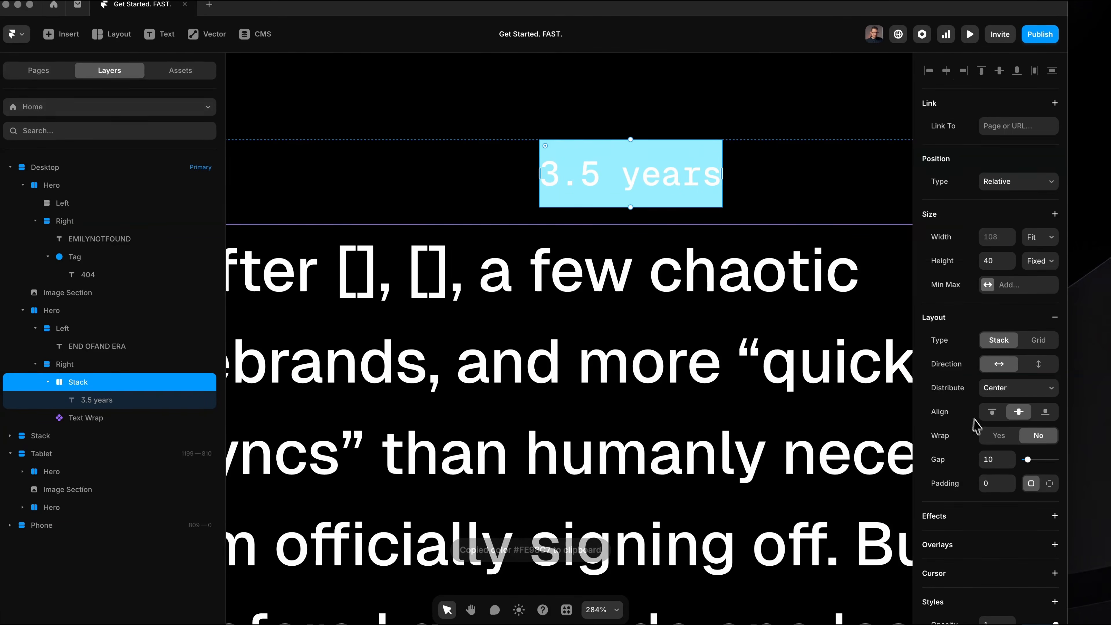
scroll(1008, 451, "down", 5)
left_click(1000, 433)
key("super+v")
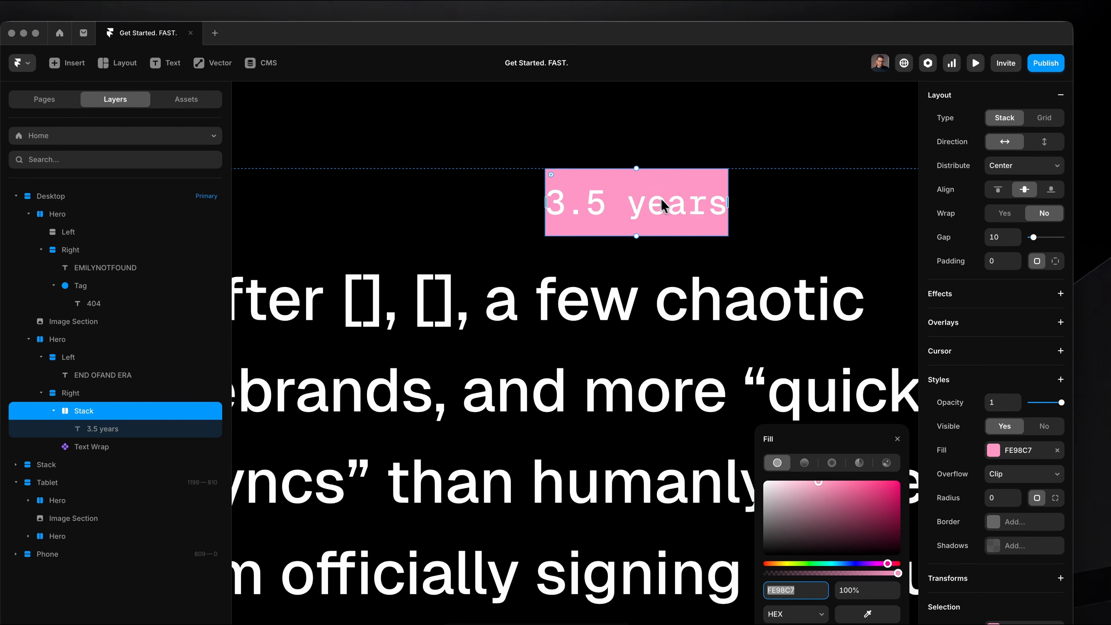
Give the "3.5 years" text a letter spacing of -0.02 em and the color 000000.
left_click(663, 198)
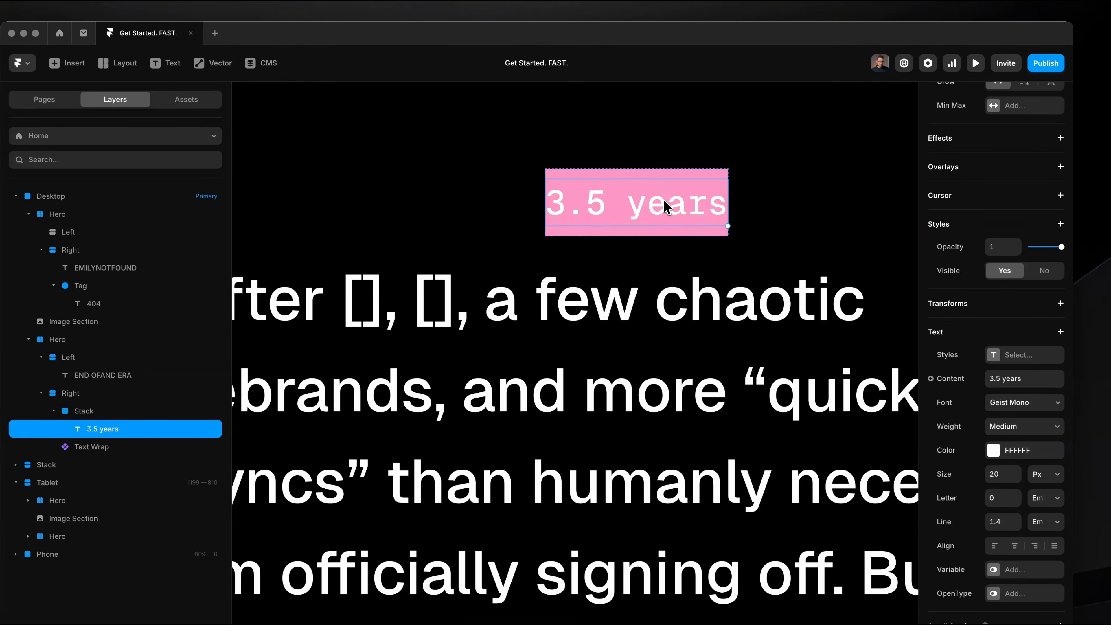
left_click(1009, 416)
type("-0.02")
key("Return")
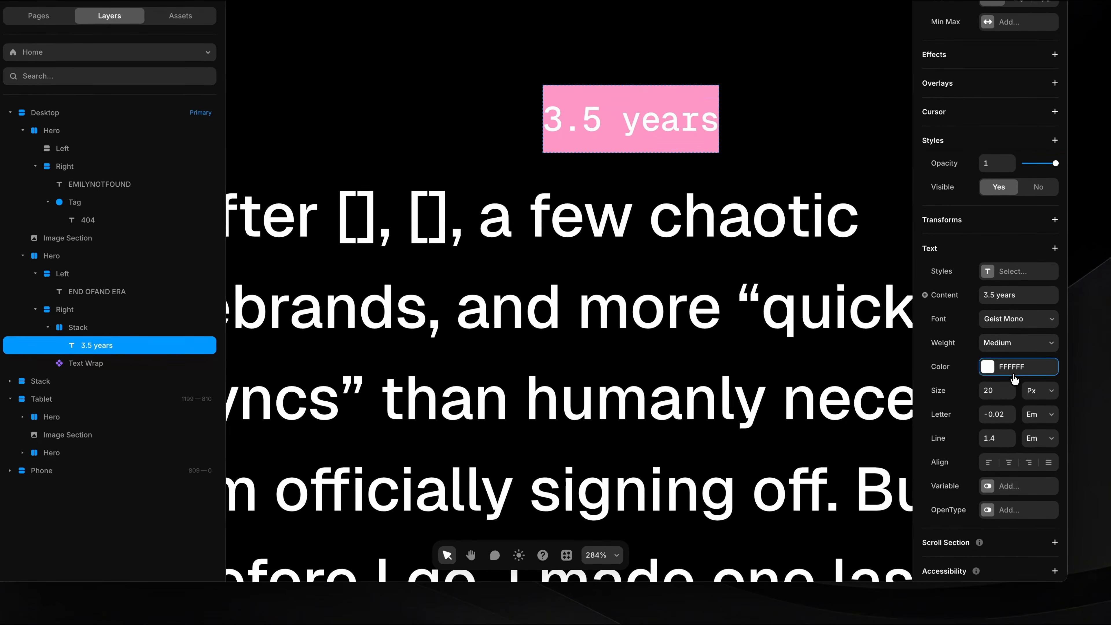
left_click(1013, 372)
type("000000")
Change the tag's wording to uppercase "3.5 YEARS".
double_click(638, 123)
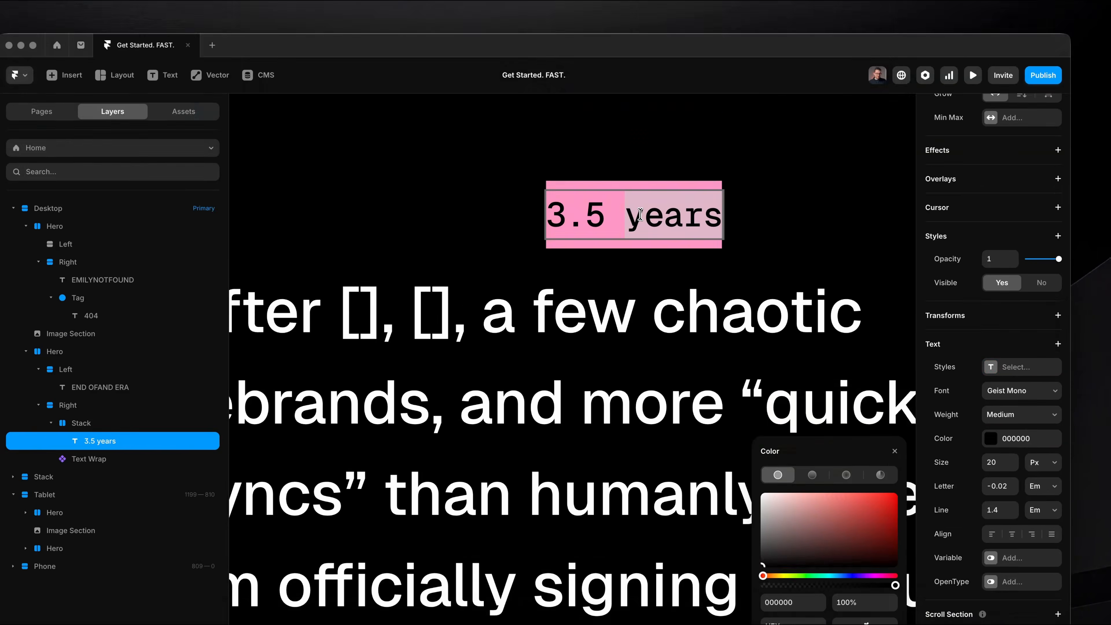
type("YEARS")
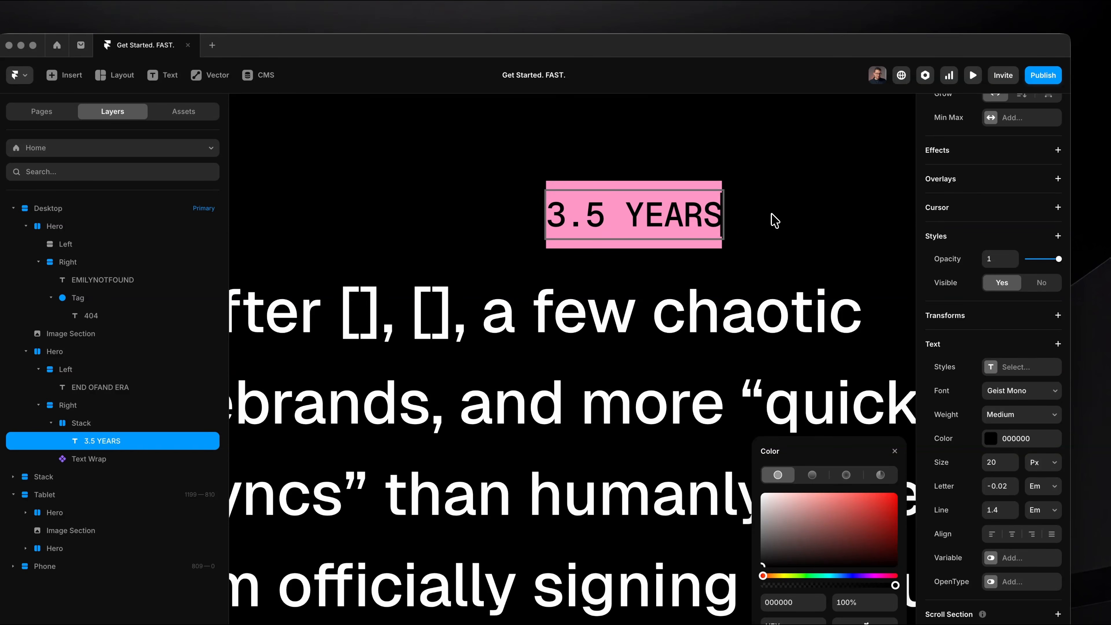
key("Escape")
key("Escape")
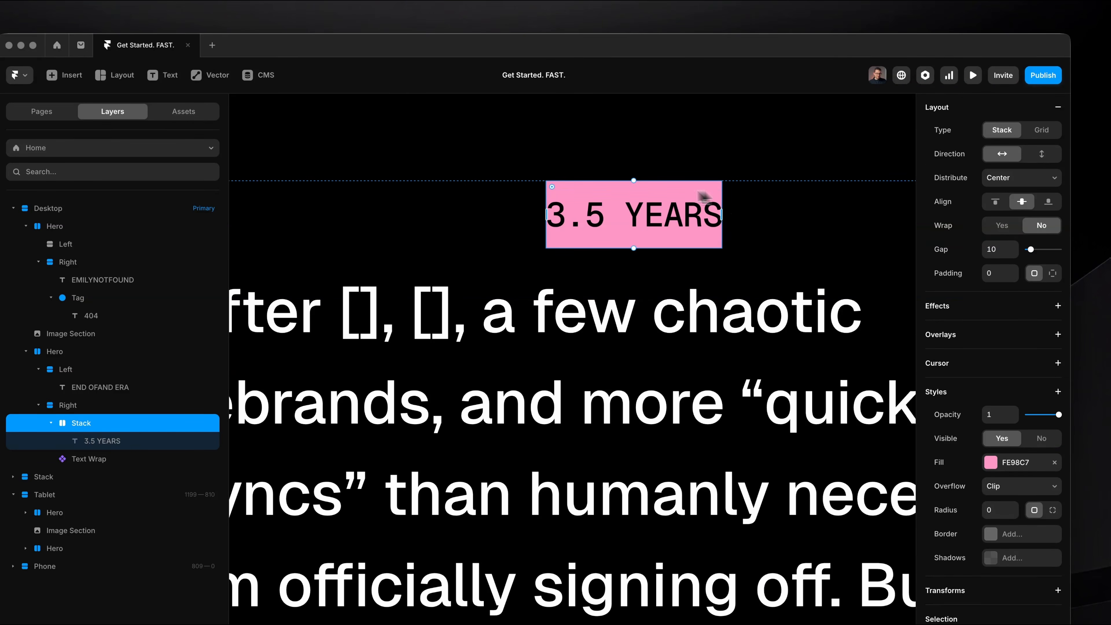
Switch the pink tag stack to individual side paddings and set its right padding to 15.
left_click(1052, 273)
left_click(1012, 263)
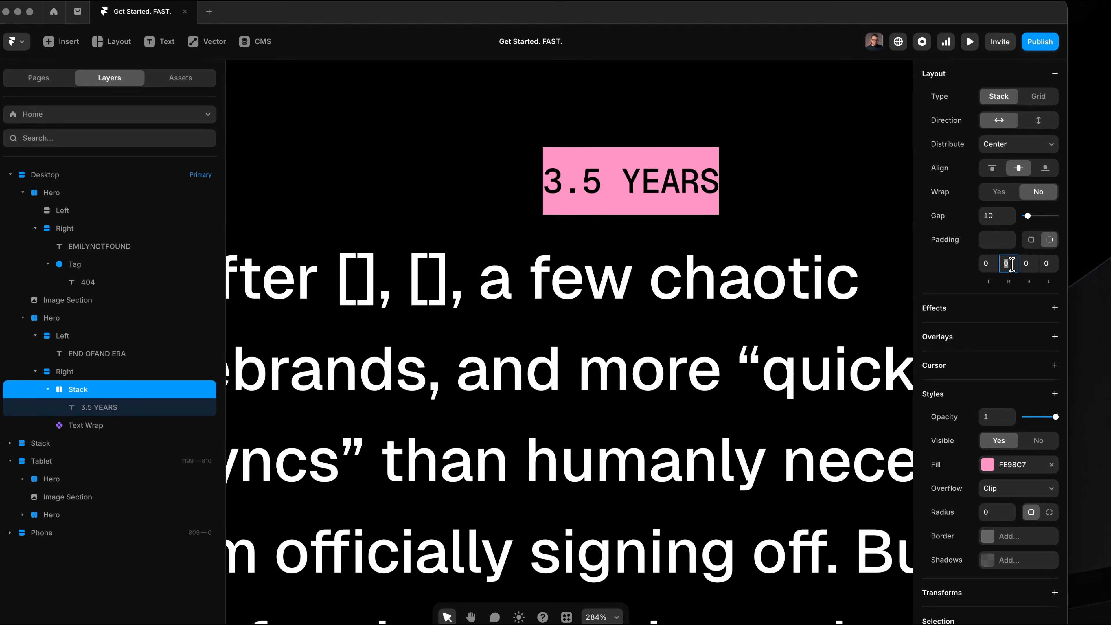
key("Up")
key("Up")
key("Up")
key("Up")
key("Up")
key("Up")
key("Up")
key("Up")
key("Up")
key("Up")
key("Up")
key("Up")
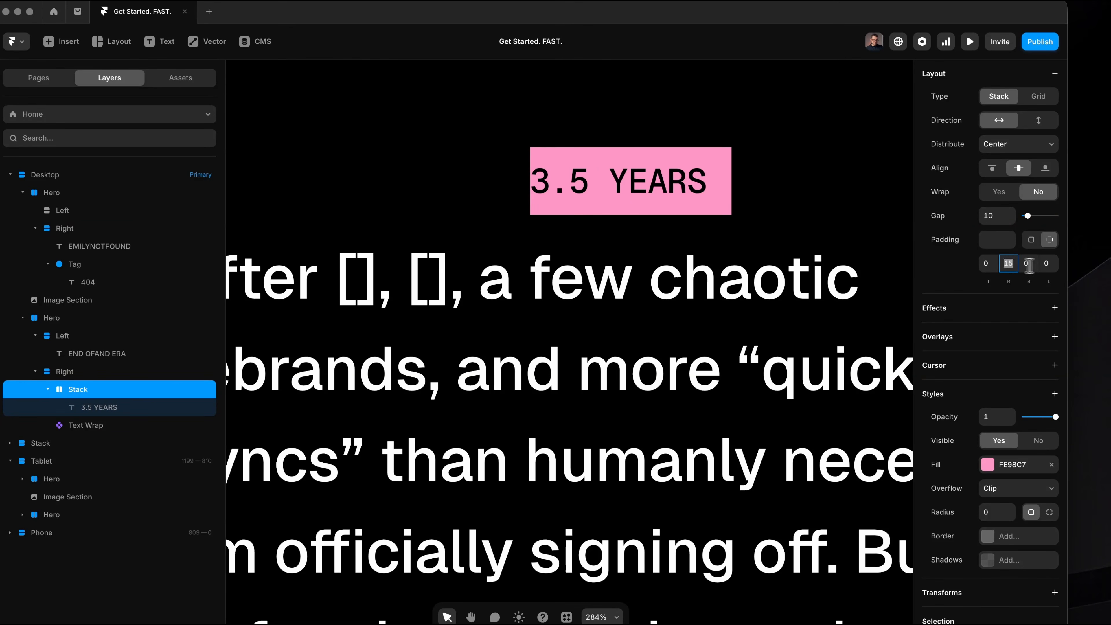
Set the pink tag's left padding to 15 and move it out of the text column onto the empty canvas beside the desktop page.
scroll(798, 203, "down", 3)
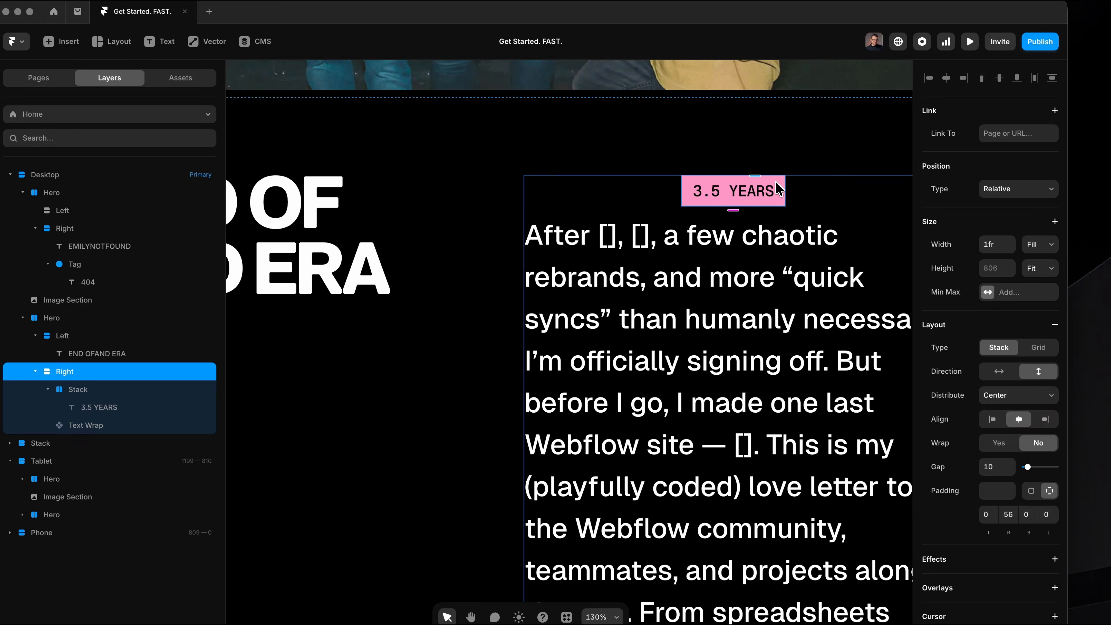
double_click(776, 181)
scroll(775, 181, "down", 5)
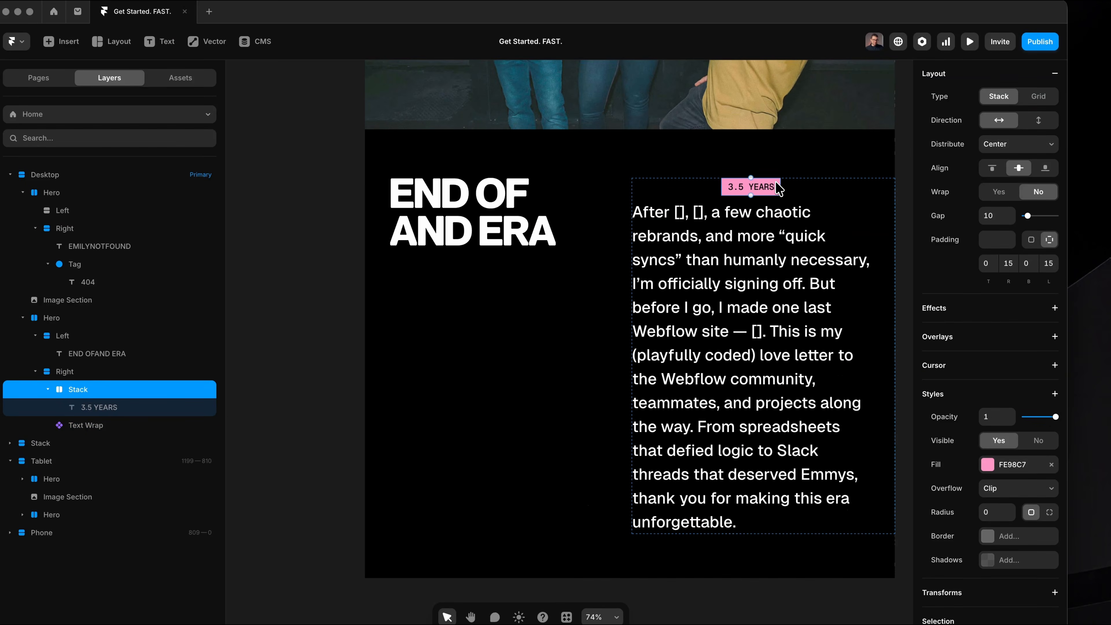
scroll(777, 188, "down", 1)
left_click_drag(777, 188, 360, 146)
left_click_drag(387, 184, 389, 179)
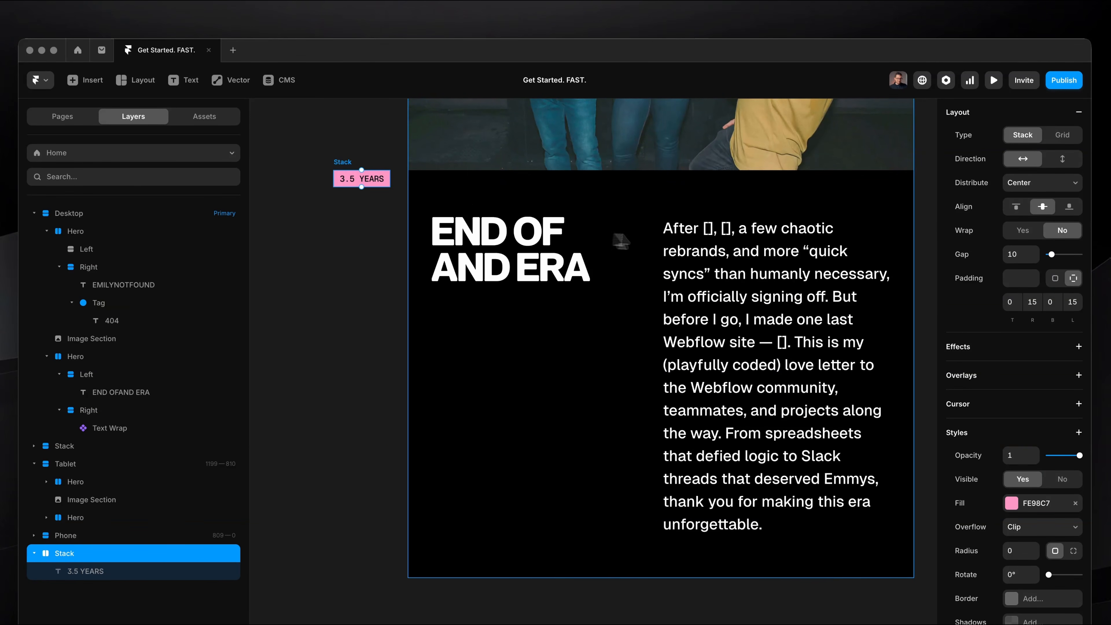
Link the pink 3.5 YEARS tag to the Text Wrap component as its first inline layer and set Align to Middle.
scroll(746, 237, "down", 1)
left_click(749, 236, "super")
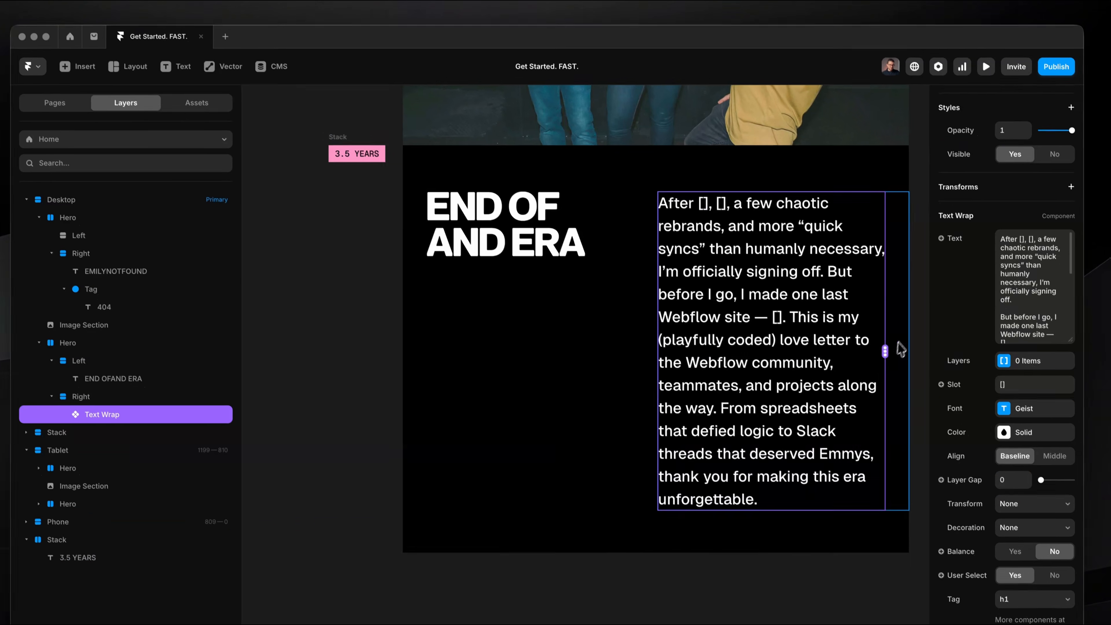
left_click_drag(884, 350, 357, 154)
scroll(703, 242, "up", 5)
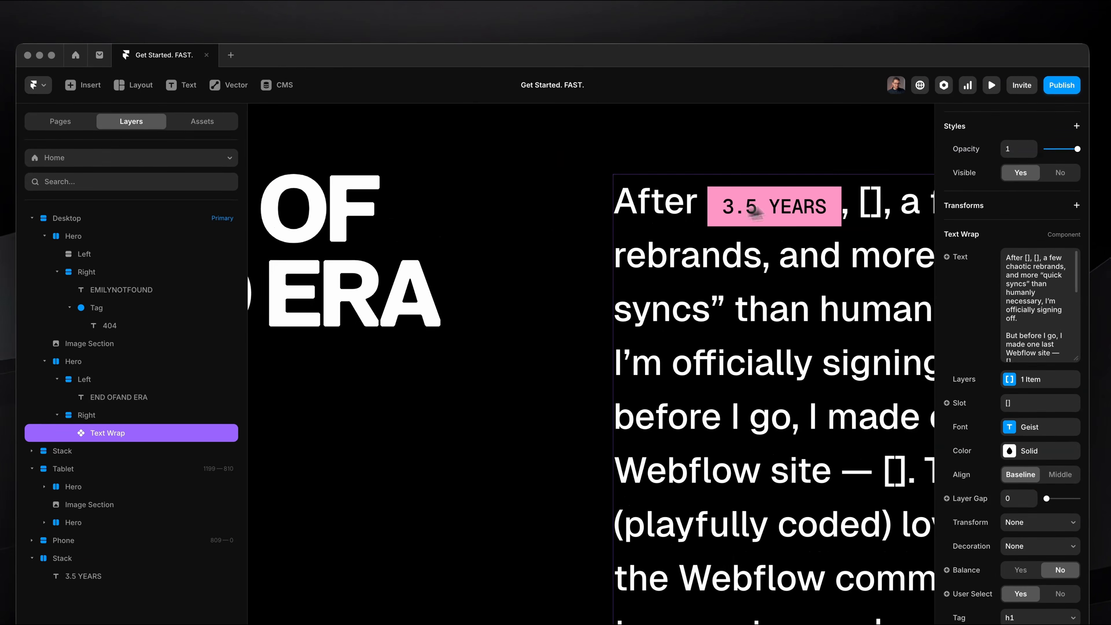
scroll(744, 183, "up", 3)
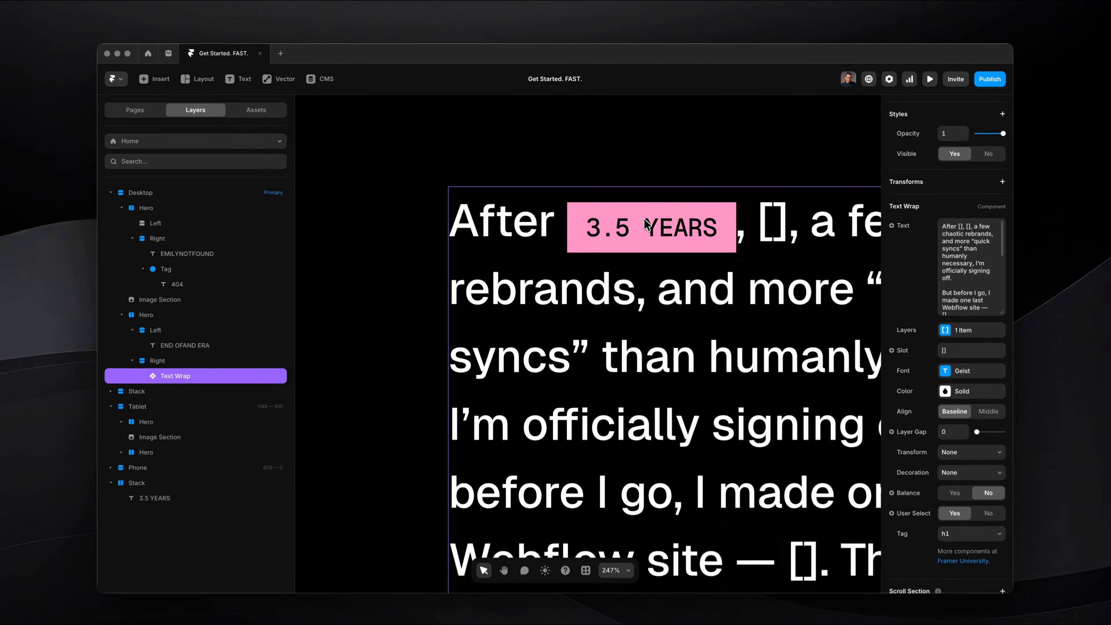
scroll(654, 234, "down", 1)
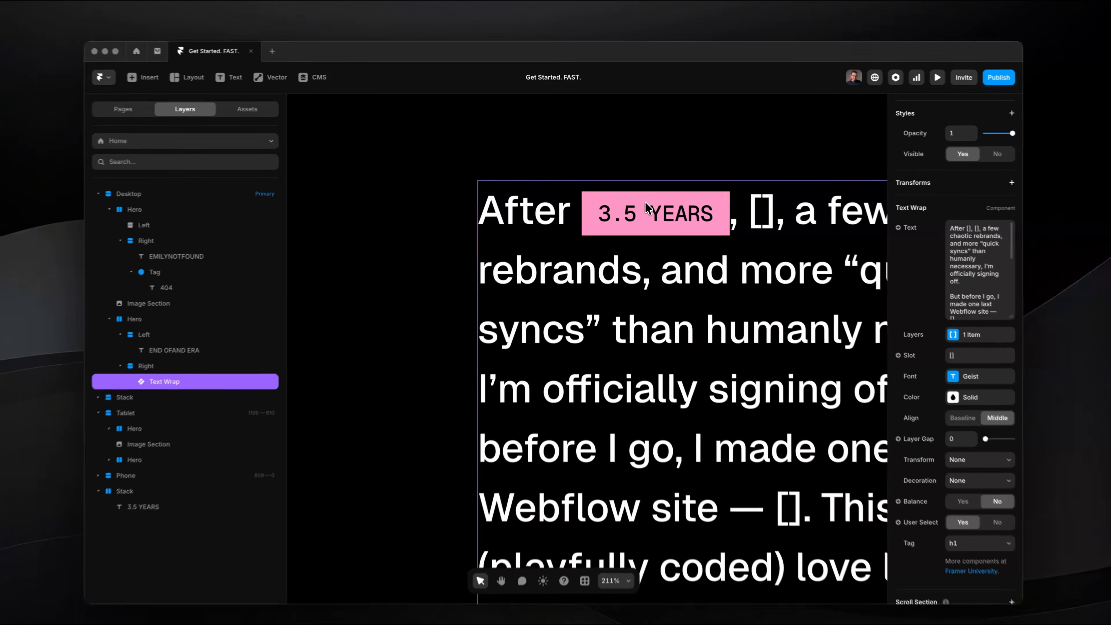
Duplicate the 3.5 YEARS tag below the original and change the copy's text to 1 MILLION CMS ITEMS.
scroll(635, 172, "down", 1)
scroll(674, 165, "down", 3)
scroll(672, 163, "left", 8)
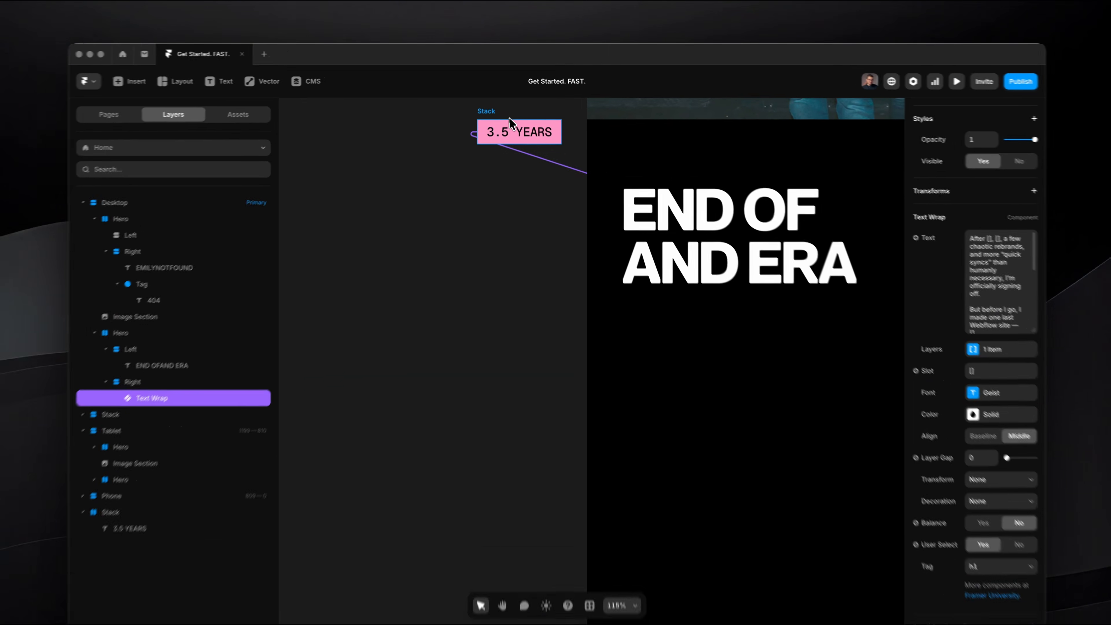
left_click(509, 117)
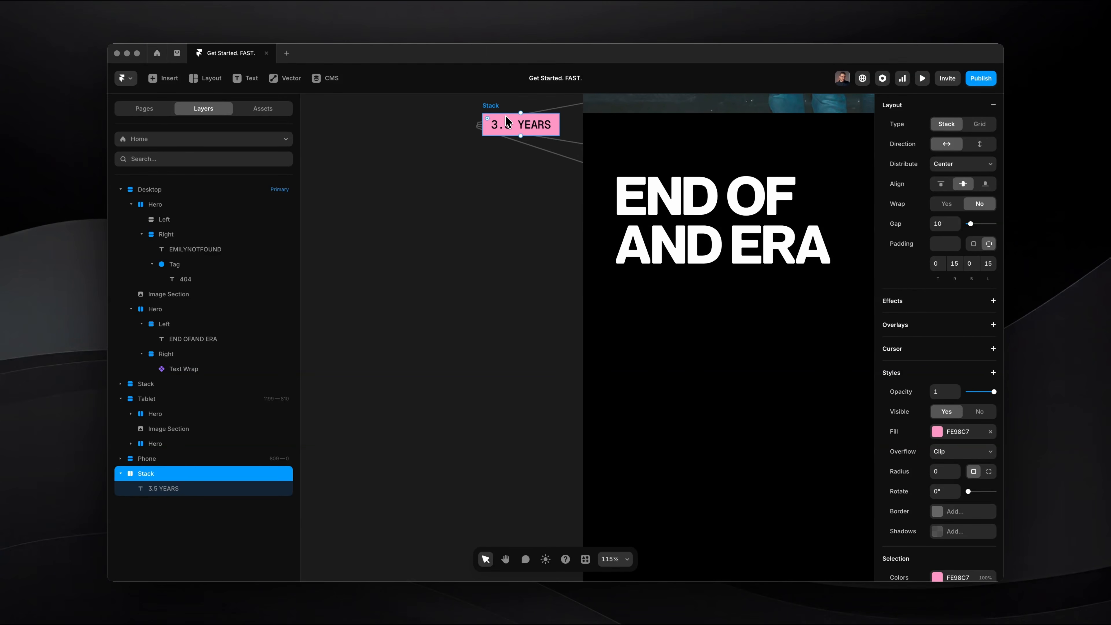
scroll(505, 116, "right", 8)
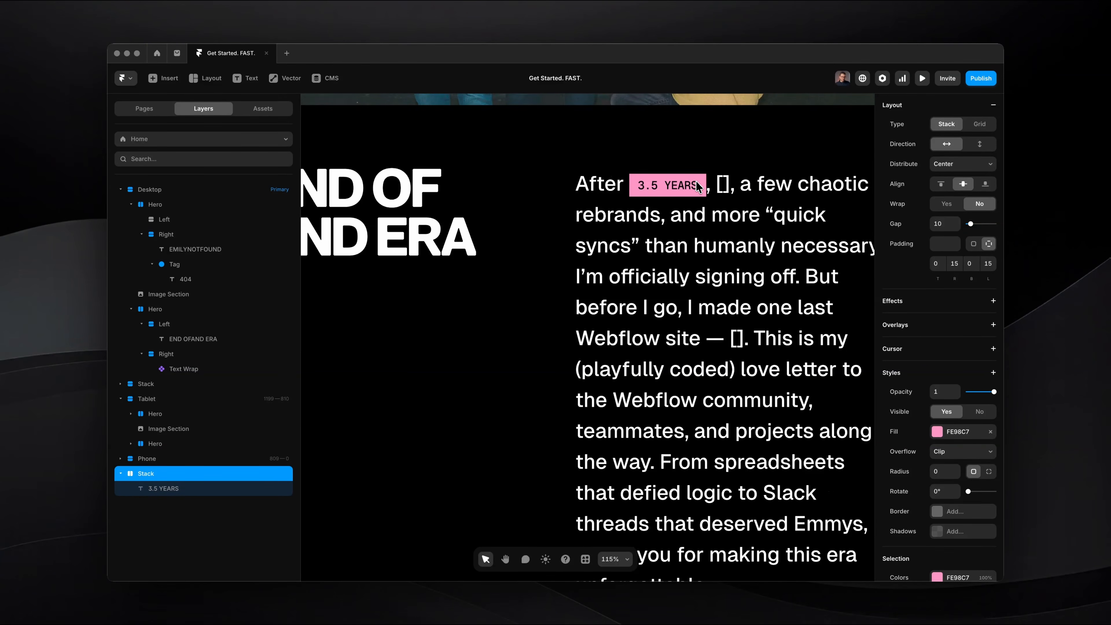
scroll(696, 182, "down", 5, "ctrl")
scroll(698, 172, "up", 4, "ctrl")
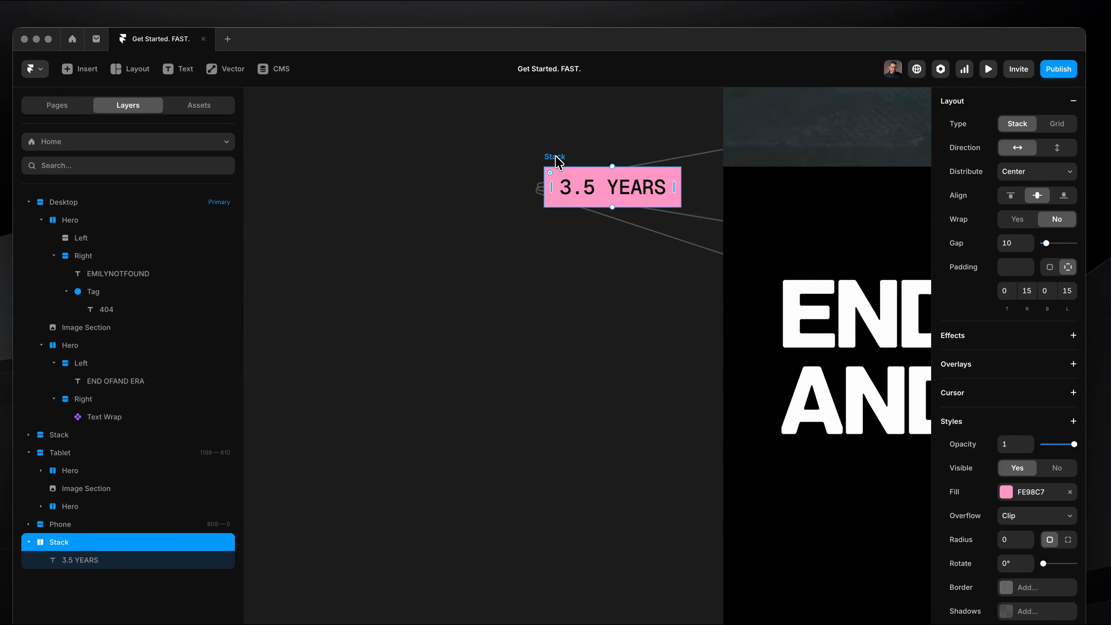
left_click_drag(555, 156, 558, 248, "alt")
double_click(578, 275)
type("1 MILLION CMS I")
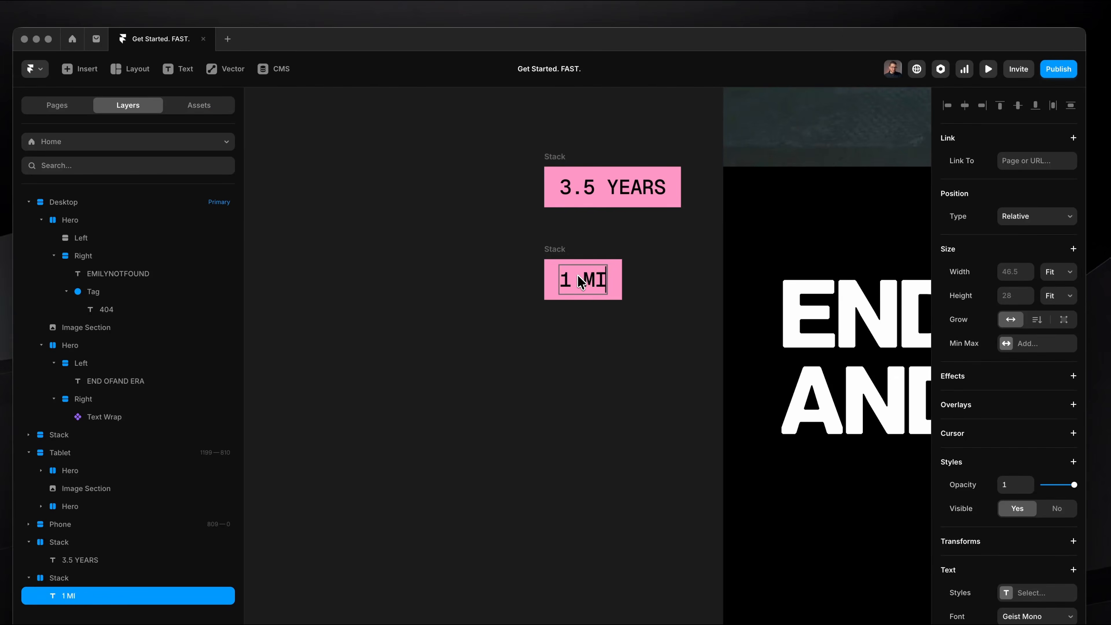
type("TEMS")
Round the 1 MILLION CMS ITEMS tag into a pill shape and fill it with the copied blue.
left_click(554, 251)
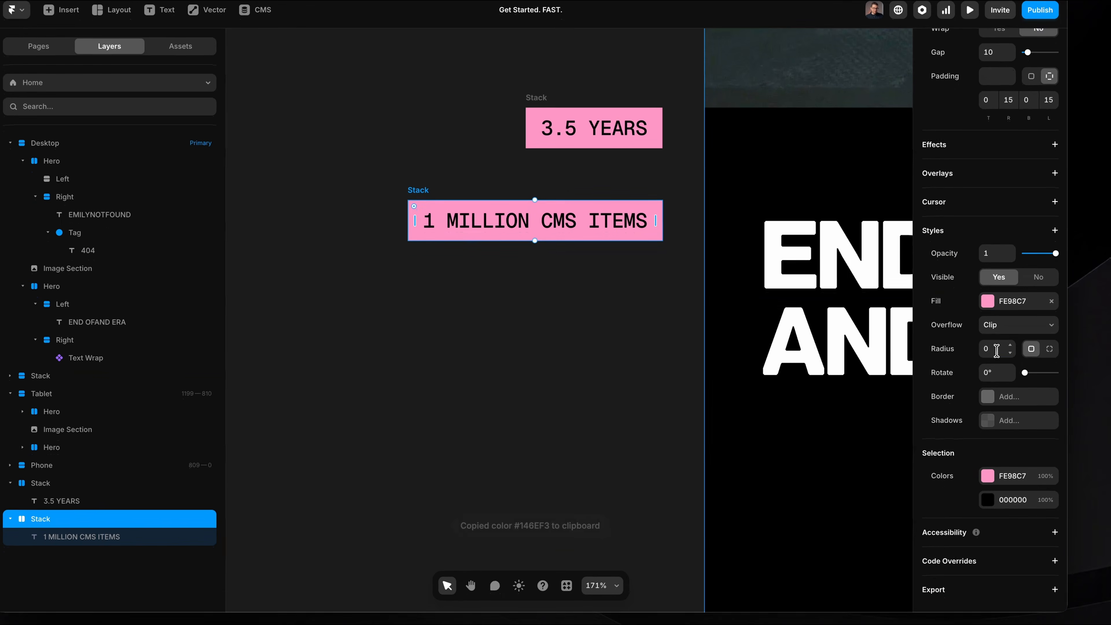
left_click(997, 350)
type("100")
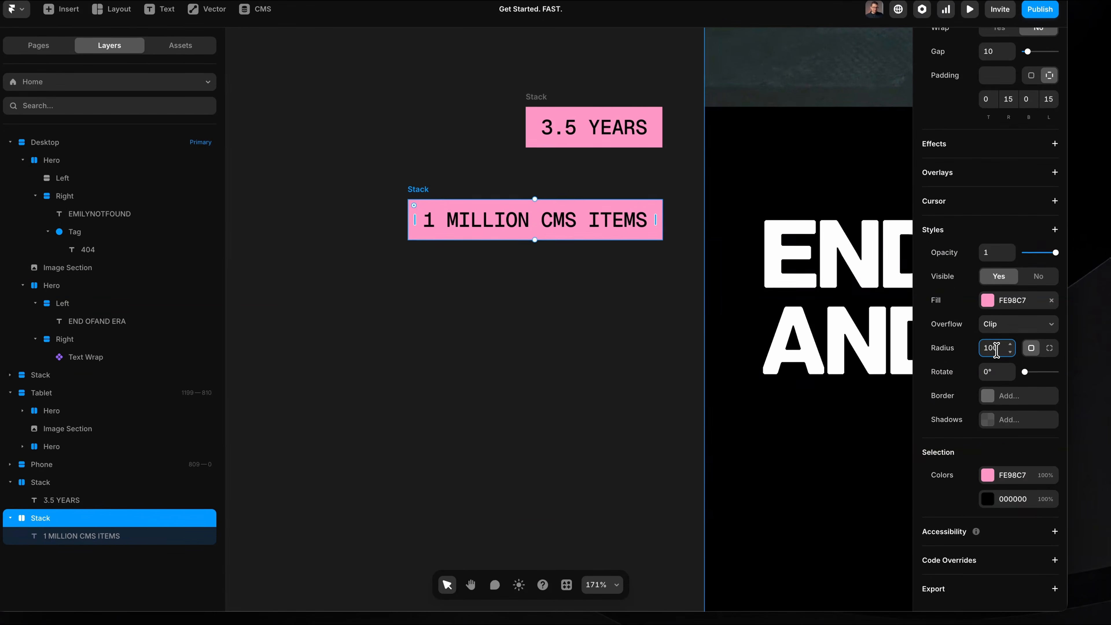
left_click(994, 301)
key("super+v")
Change the text color of the blue 1 MILLION CMS ITEMS tag to white.
double_click(527, 221)
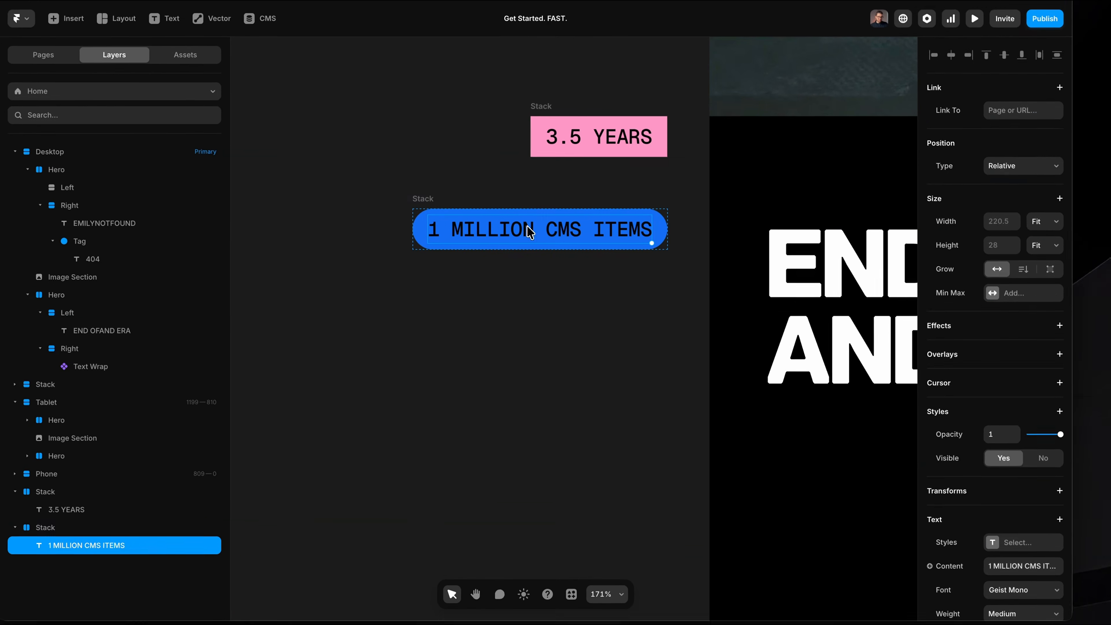
scroll(967, 451, "down", 5)
left_click(993, 366)
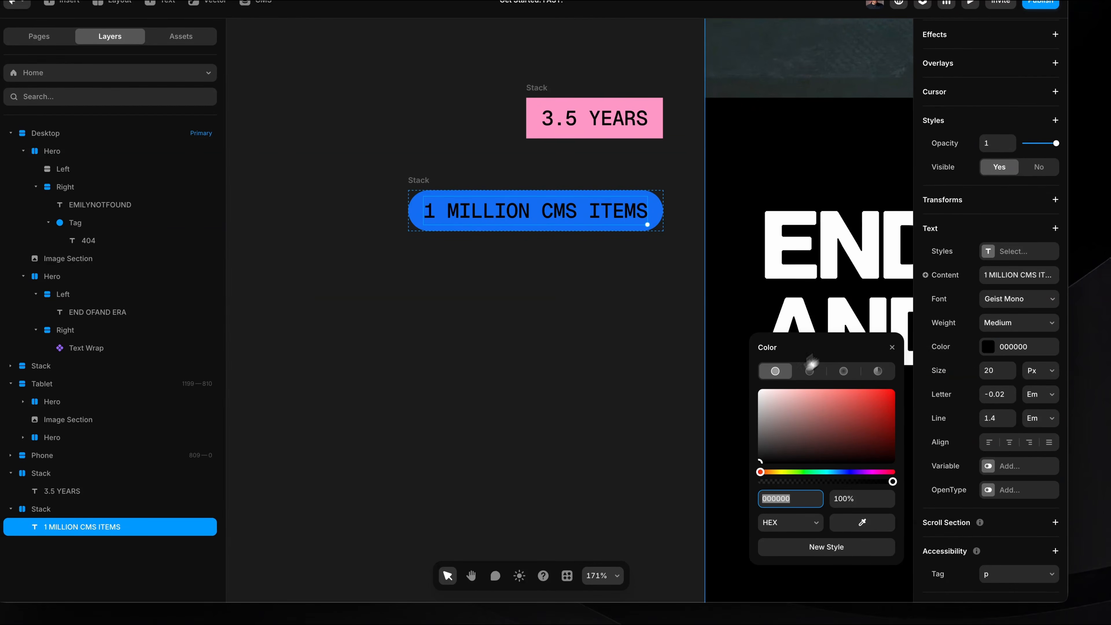
left_click(572, 279)
Link the blue 1 MILLION CMS ITEMS tag to the Text Wrap component as its second inline layer.
scroll(534, 280, "down", 5)
scroll(521, 280, "right", 4)
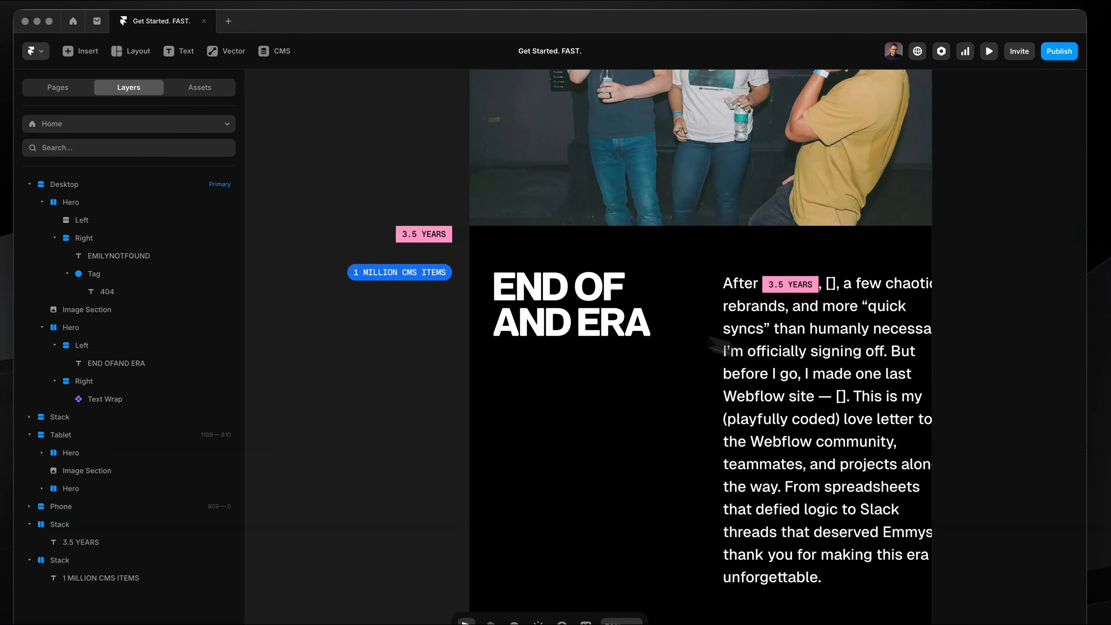
left_click(768, 354)
scroll(768, 353, "down", 4)
scroll(766, 355, "right", 3)
left_click_drag(771, 342, 771, 338)
left_click_drag(447, 244, 445, 243)
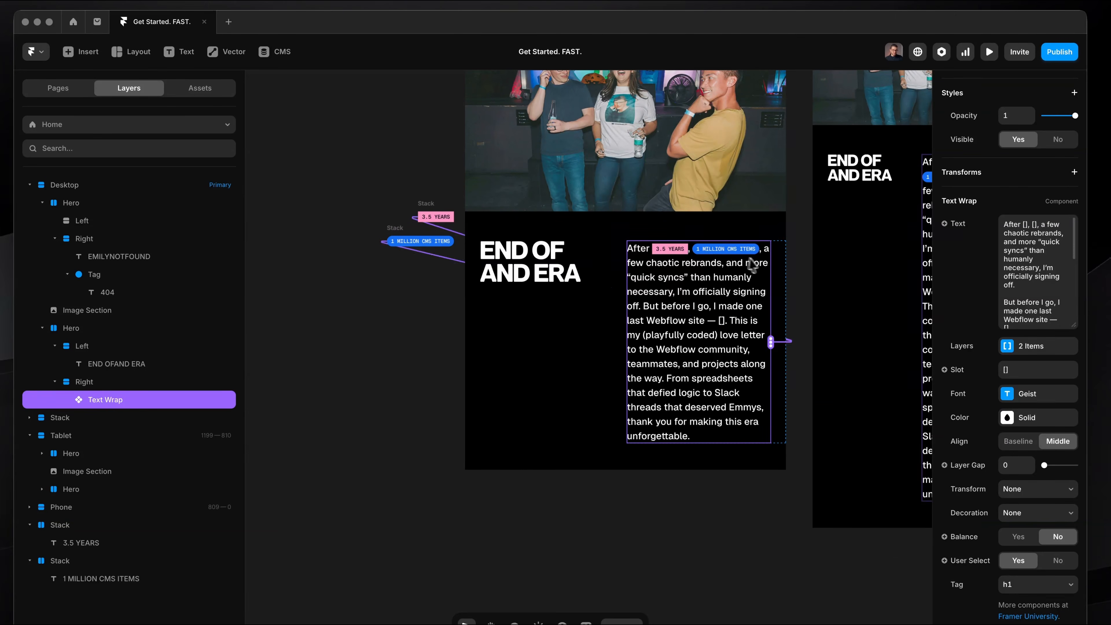
scroll(638, 248, "up", 5)
Link the yellow BECAUSE OBVIOUSLY tag to the Text Wrap component as its third inline layer.
scroll(637, 247, "down", 5)
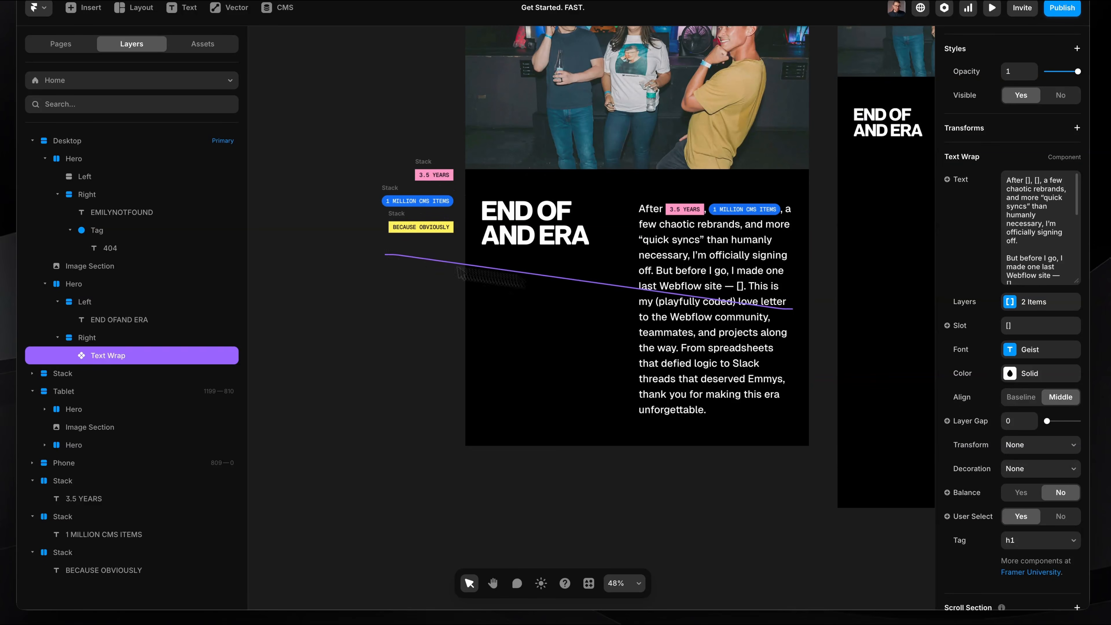
left_click_drag(389, 238, 394, 229)
scroll(634, 319, "up", 8)
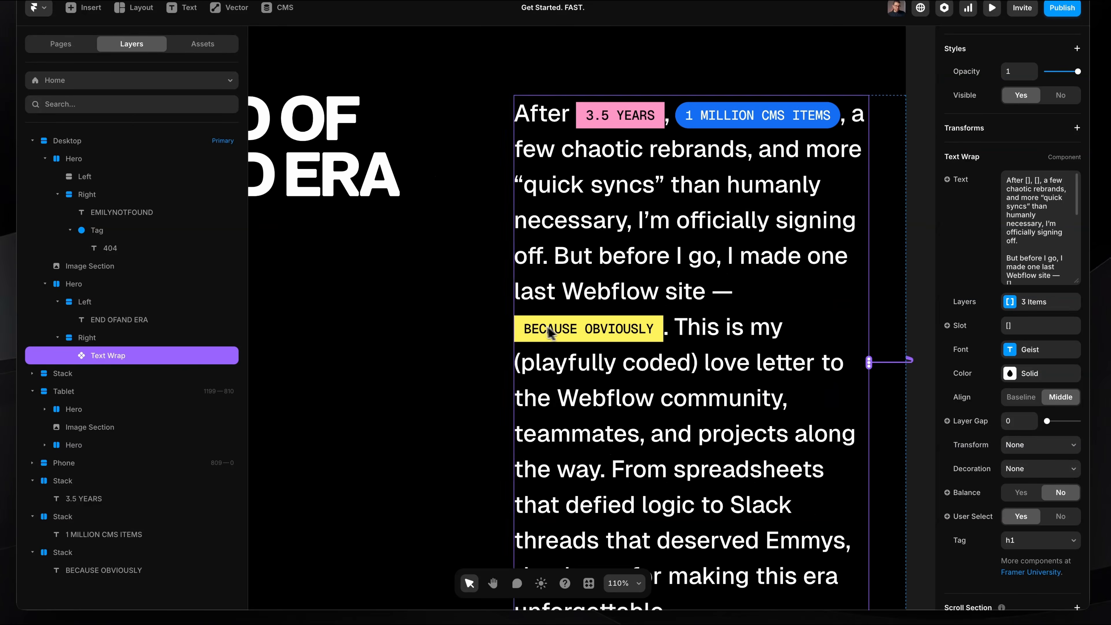
scroll(642, 323, "down", 8)
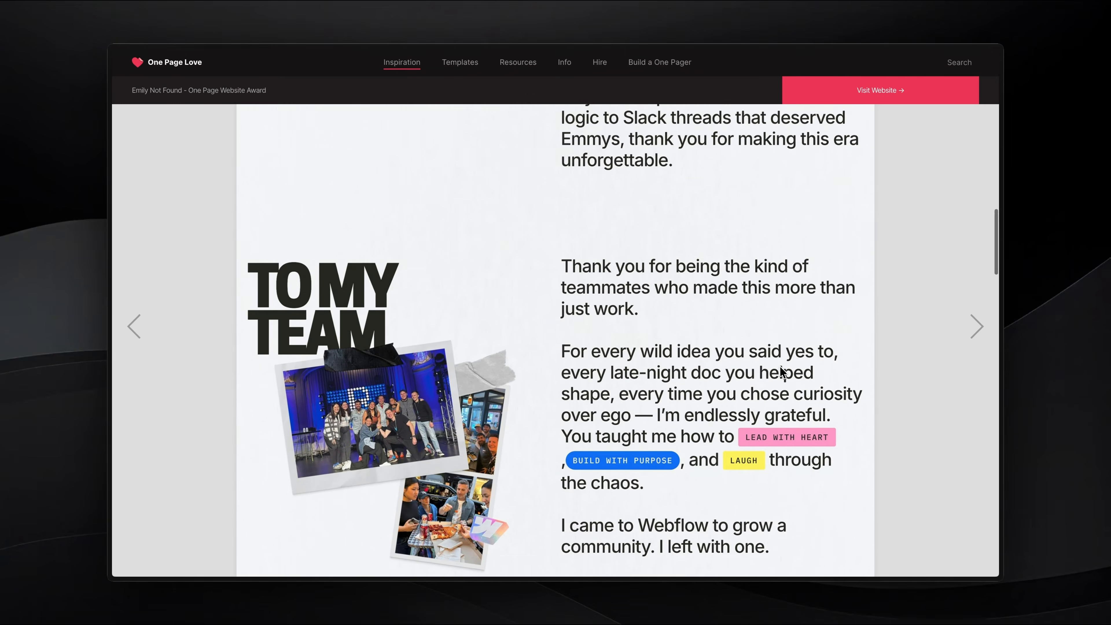
Look through the Emily Not Found reference page around its Memories section.
scroll(779, 366, "down", 5)
scroll(779, 368, "down", 5)
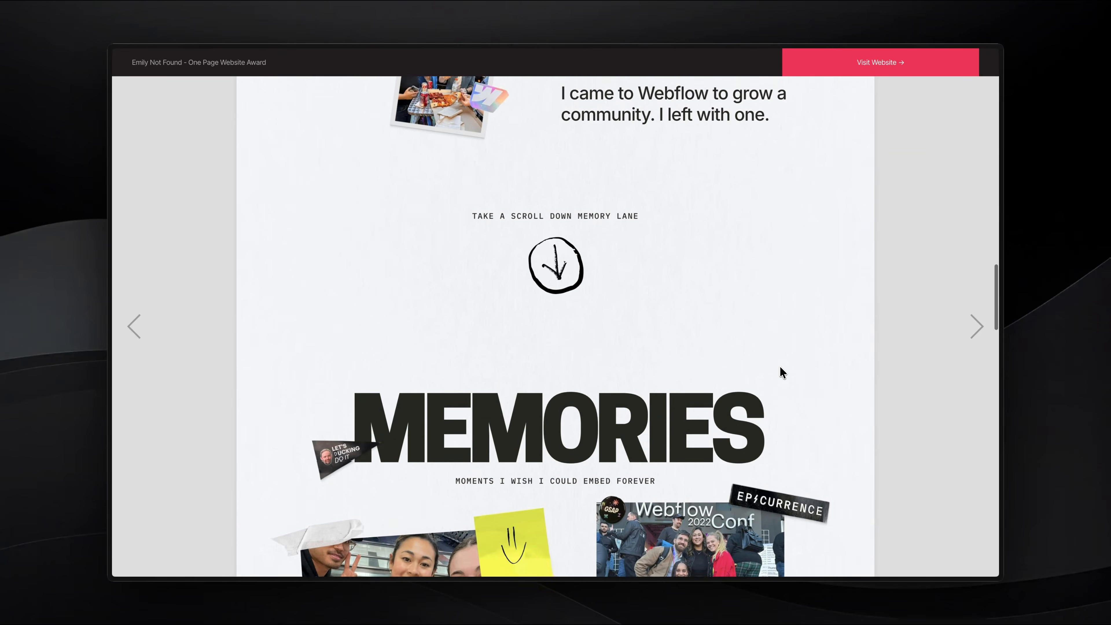
scroll(779, 367, "up", 2)
scroll(780, 368, "down", 2)
scroll(779, 365, "down", 2)
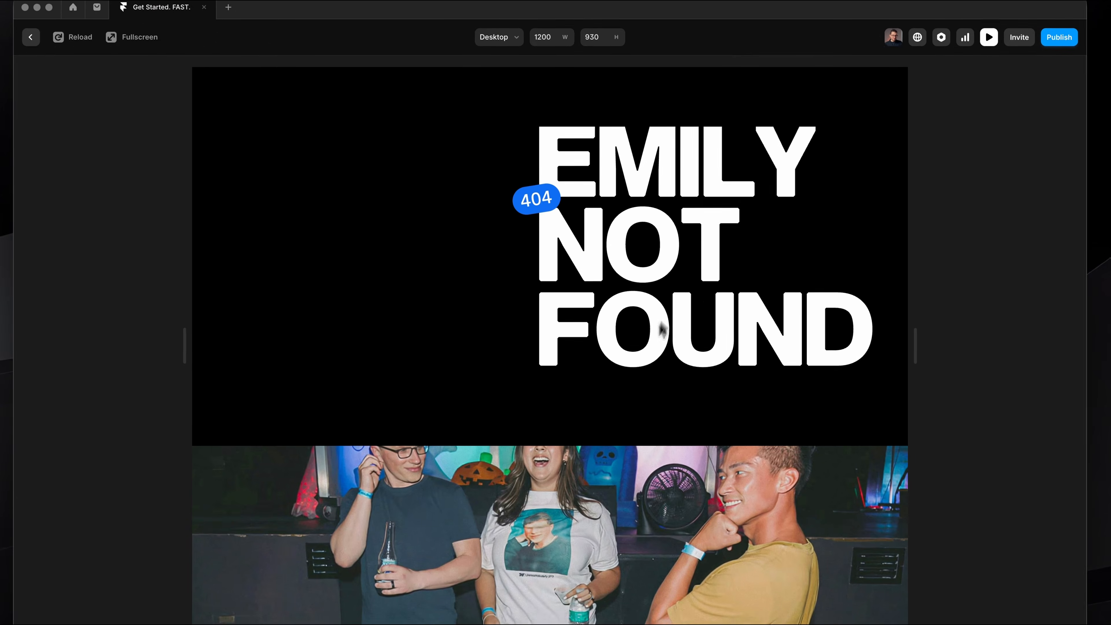
Preview the page with the interface hidden, going through the hero and image down to the farewell text, and close the preview.
key("super+backslash")
scroll(582, 287, "down", 15)
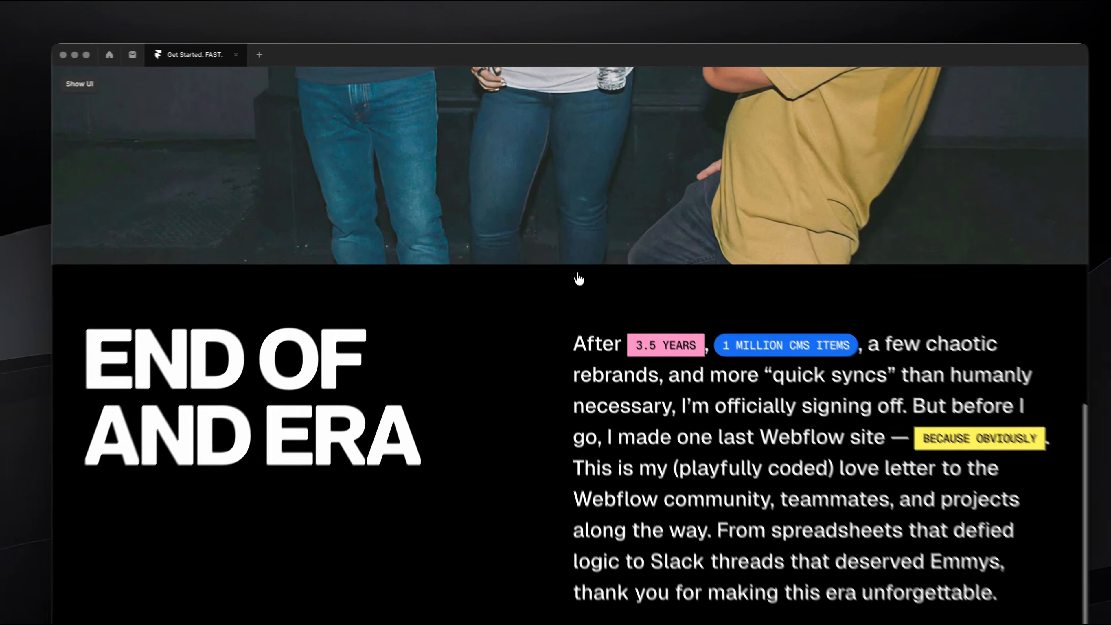
scroll(578, 275, "up", 15)
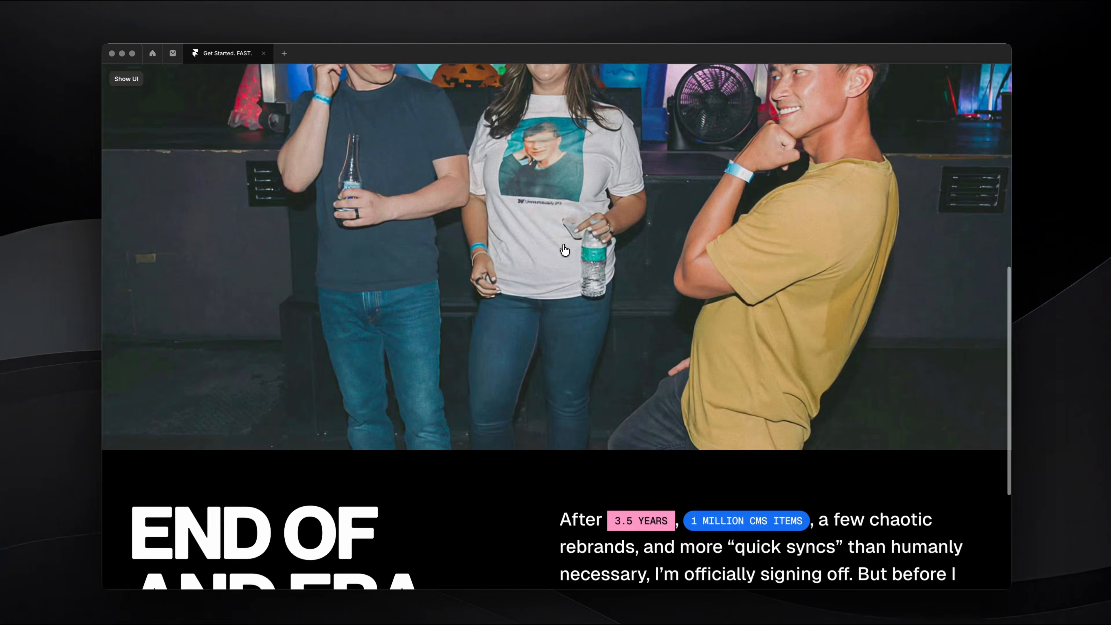
scroll(659, 286, "down", 7)
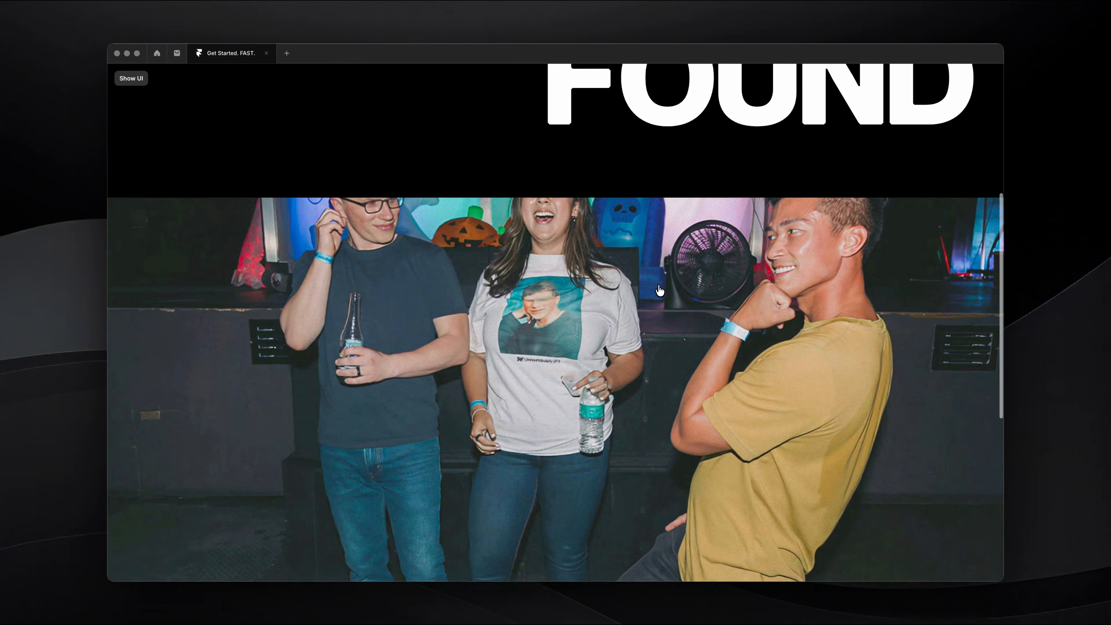
scroll(660, 290, "down", 8)
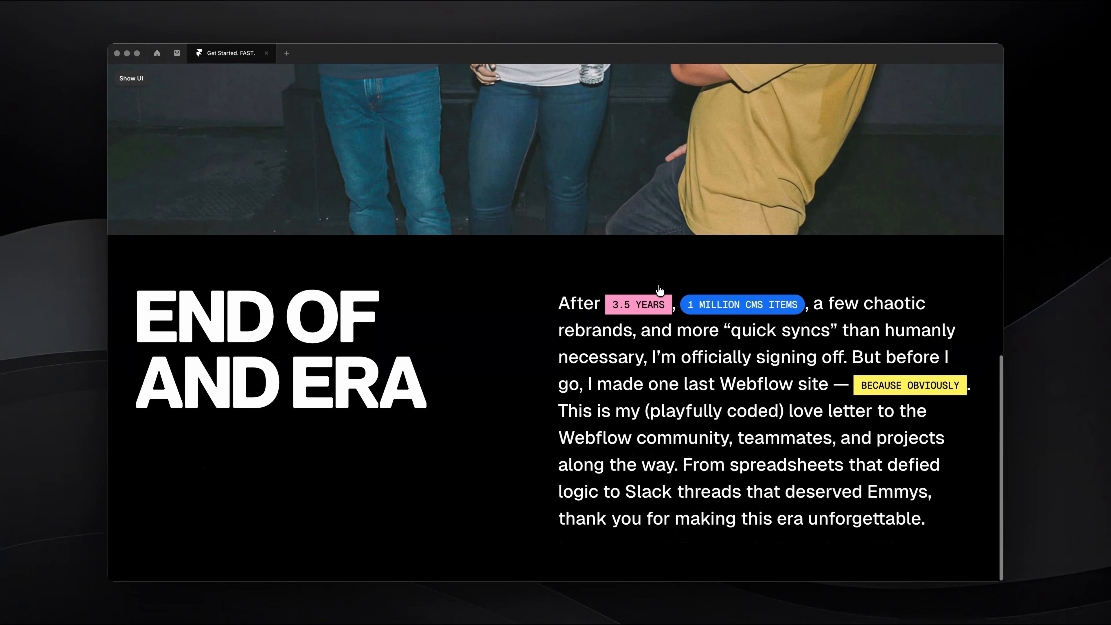
key("Escape")
Review the Interactions and Optimization topics in the Overview card on the canvas.
scroll(561, 270, "down", 3)
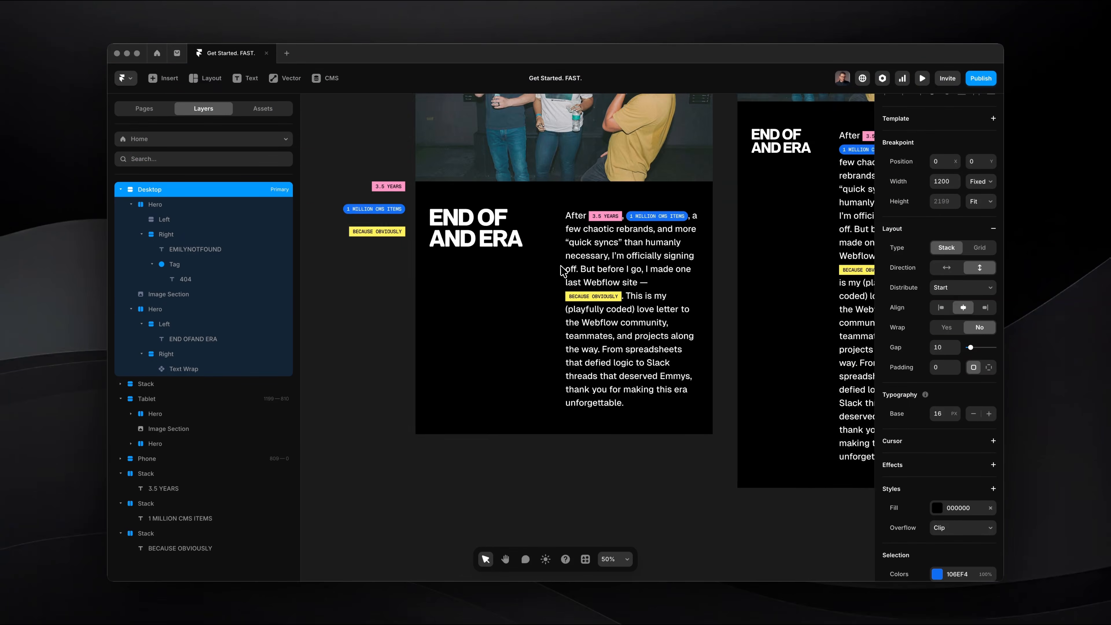
scroll(561, 271, "left", 6)
scroll(561, 271, "up", 6)
scroll(578, 239, "up", 5)
left_click(561, 282)
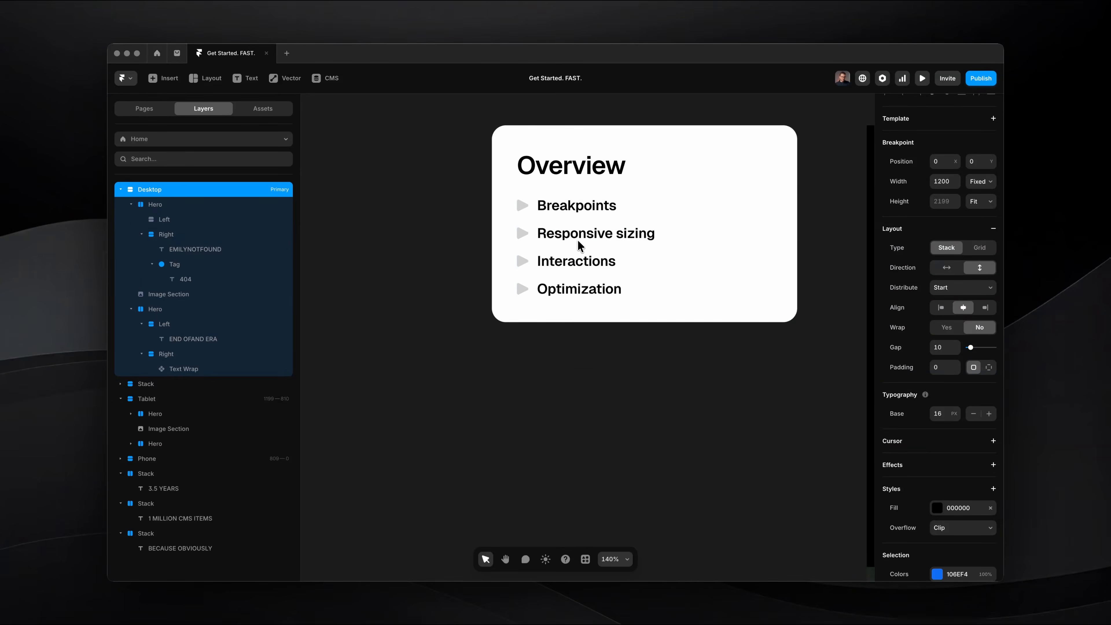
left_click(565, 324)
scroll(566, 316, "down", 6)
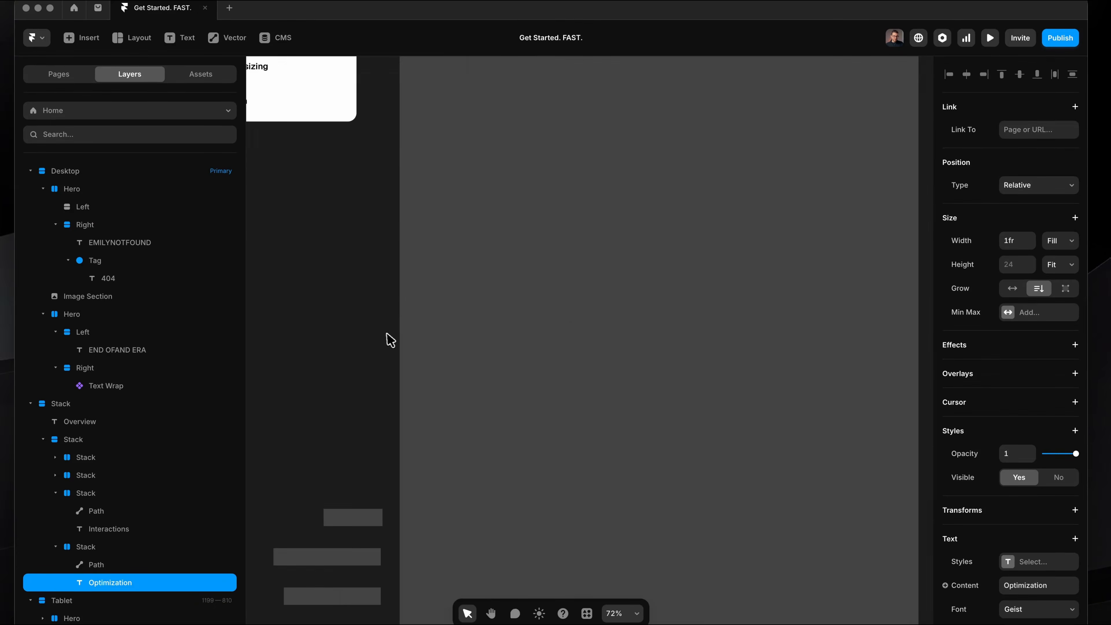
left_click(389, 339)
scroll(389, 340, "down", 5)
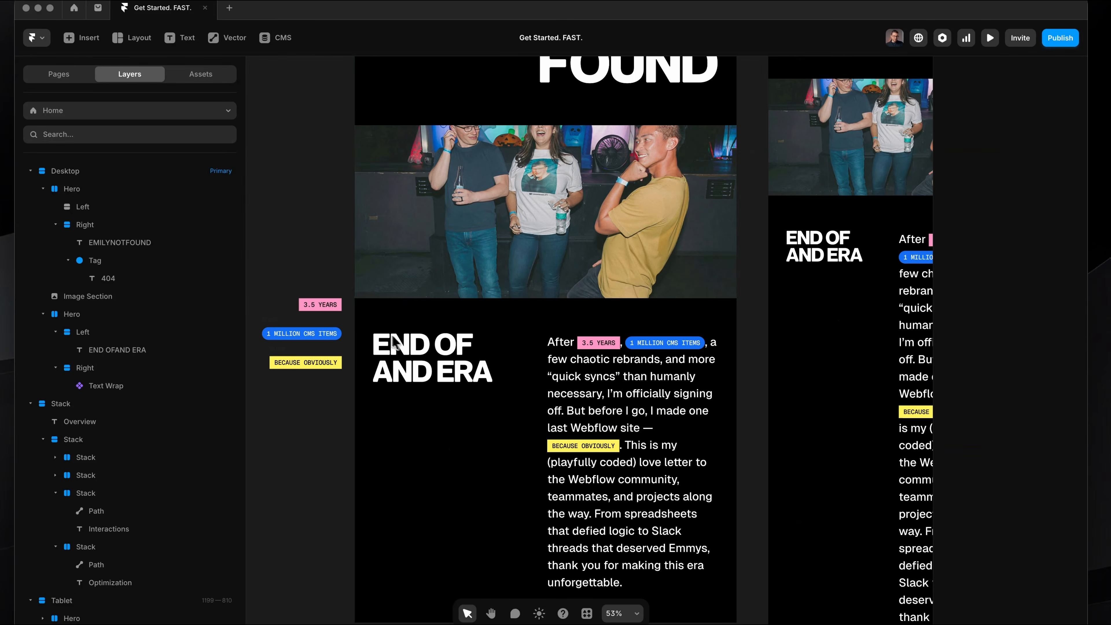
Examine the inline tags in the farewell text on the canvas and in a page preview.
scroll(452, 372, "up", 5)
scroll(632, 350, "right", 1)
scroll(634, 352, "up", 3)
left_click(638, 273)
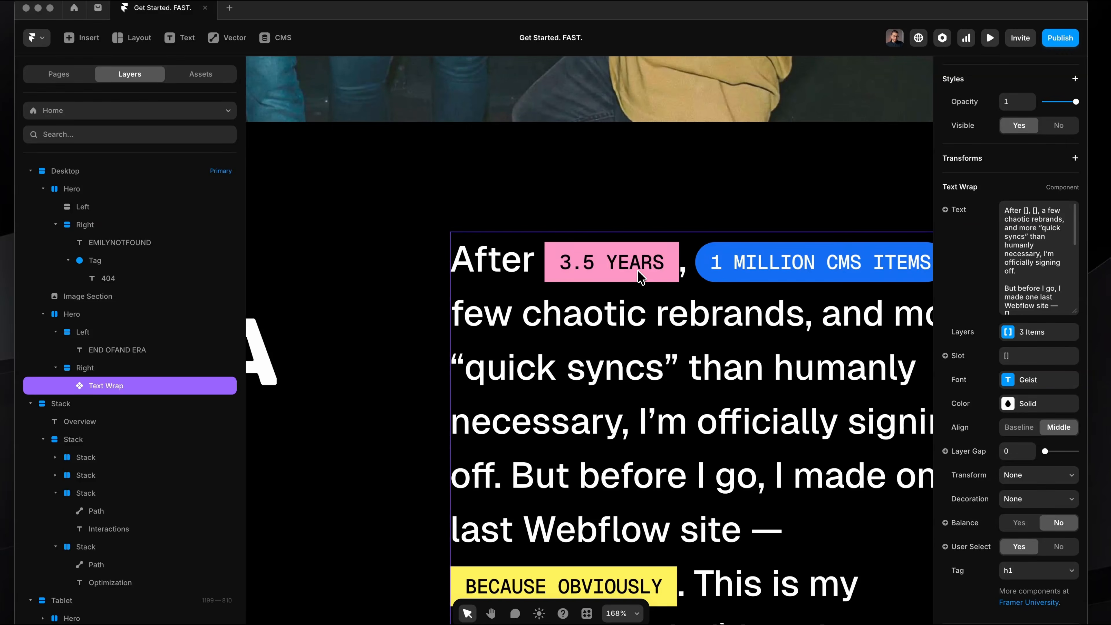
key("super+p")
scroll(638, 271, "down", 12)
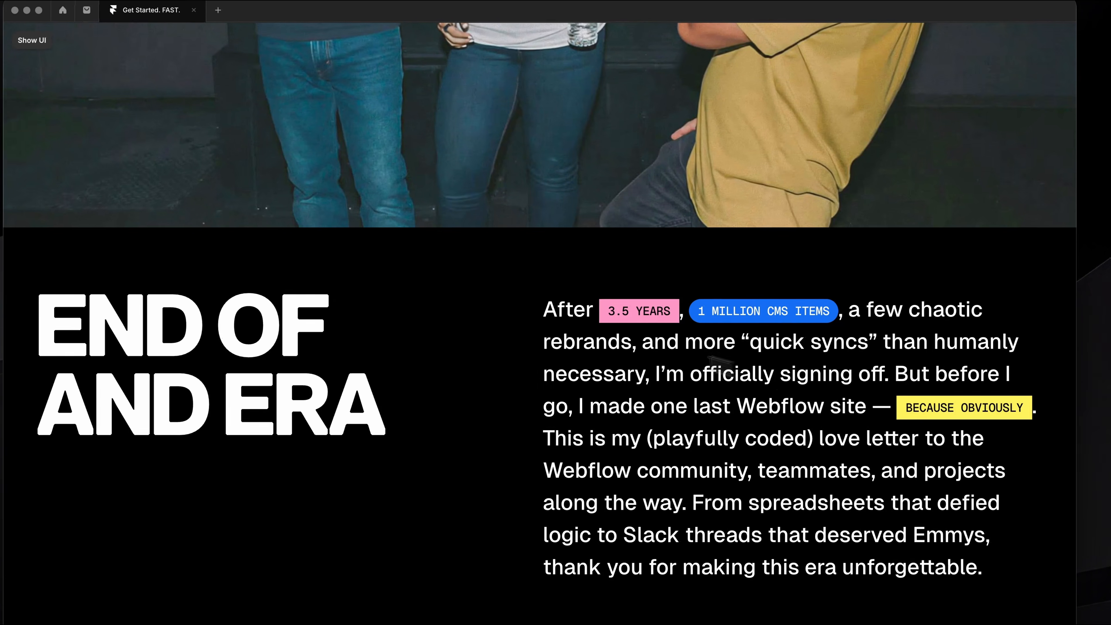
key("super+p")
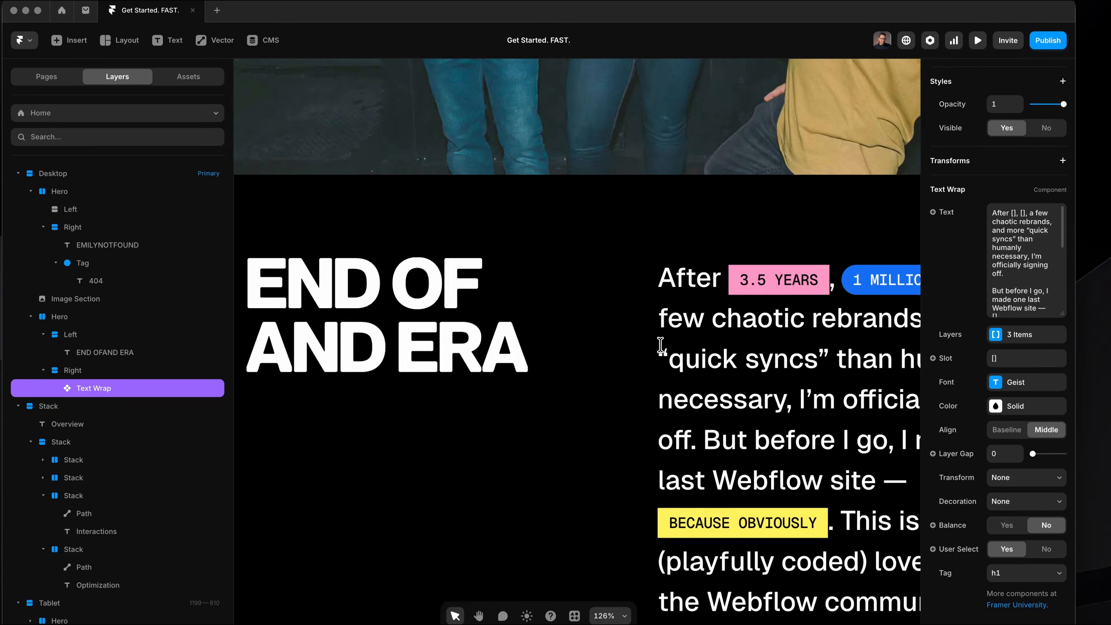
Create a component named Button from the pink 3.5 YEARS tag stack on the canvas.
scroll(661, 345, "left", 10)
scroll(660, 345, "down", 3)
scroll(640, 257, "up", 5)
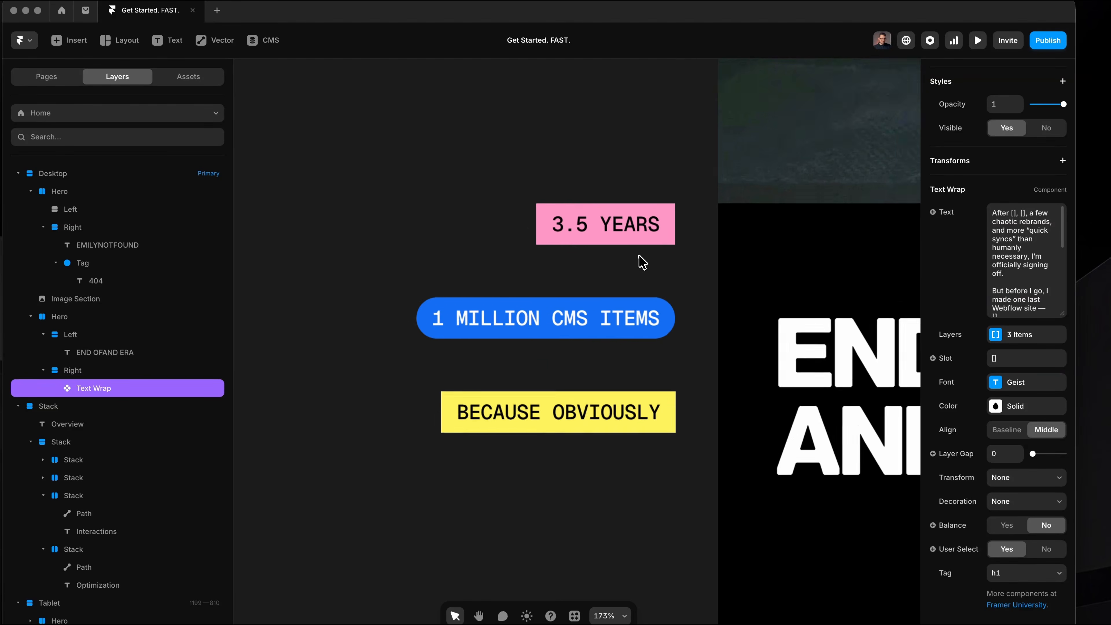
left_click(556, 187)
scroll(558, 191, "right", 2)
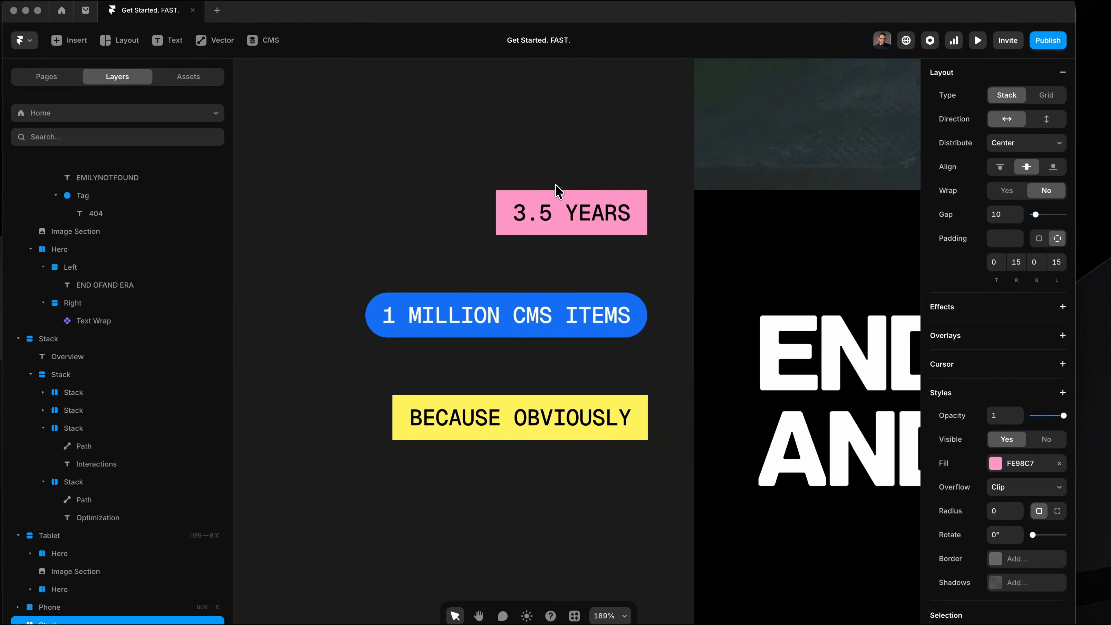
right_click(512, 182)
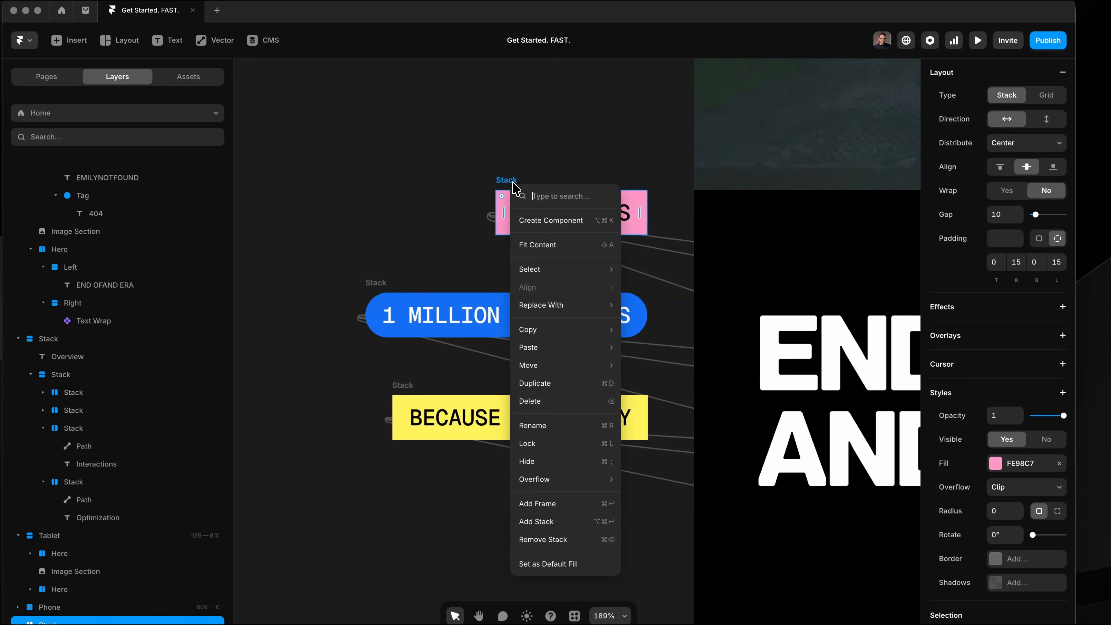
left_click(538, 221)
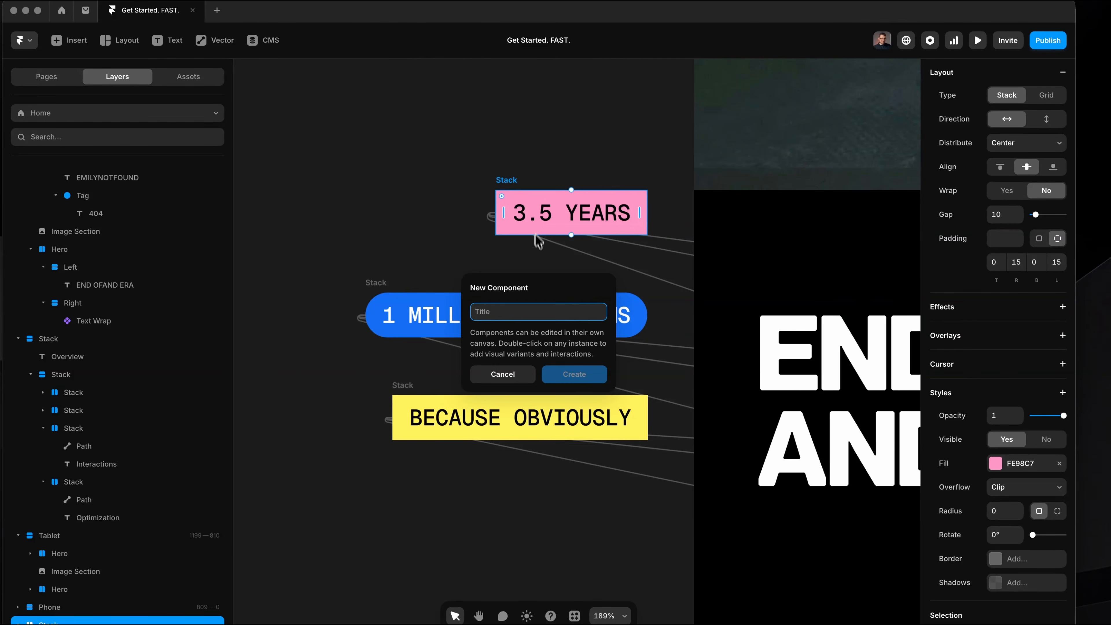
type("Button")
key("Return")
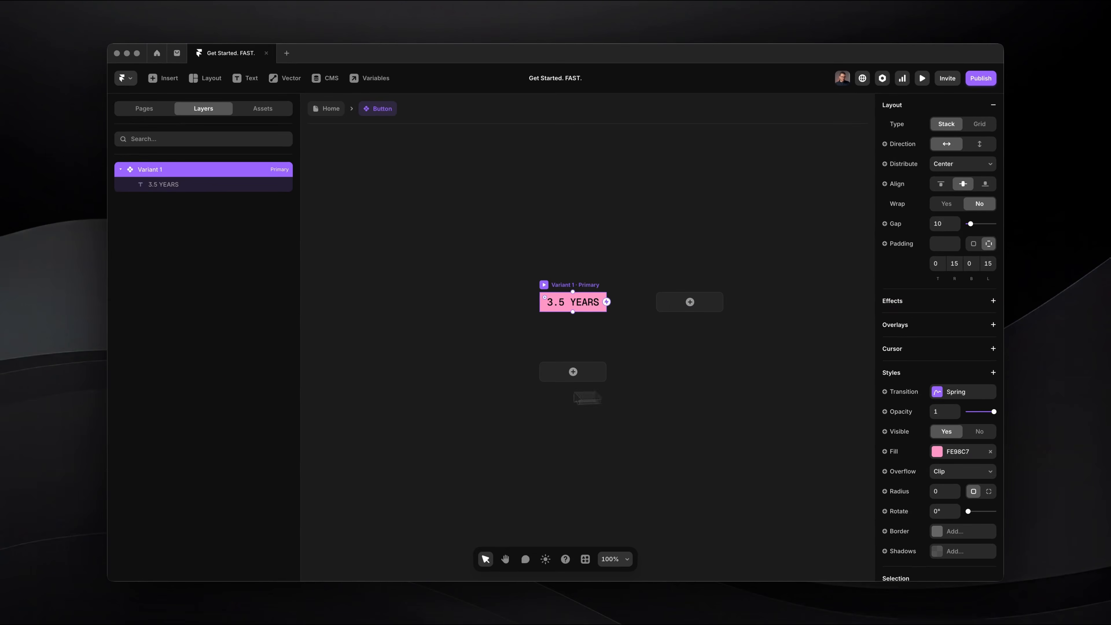
scroll(523, 321, "up", 5)
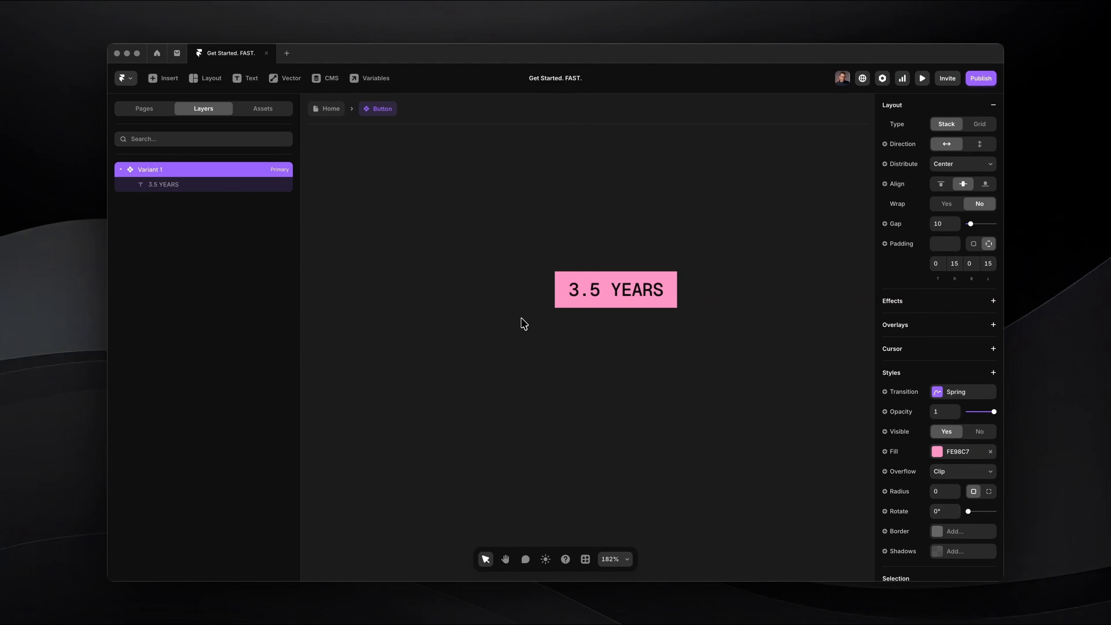
scroll(522, 321, "right", 2)
scroll(522, 321, "up", 3)
scroll(599, 258, "right", 1)
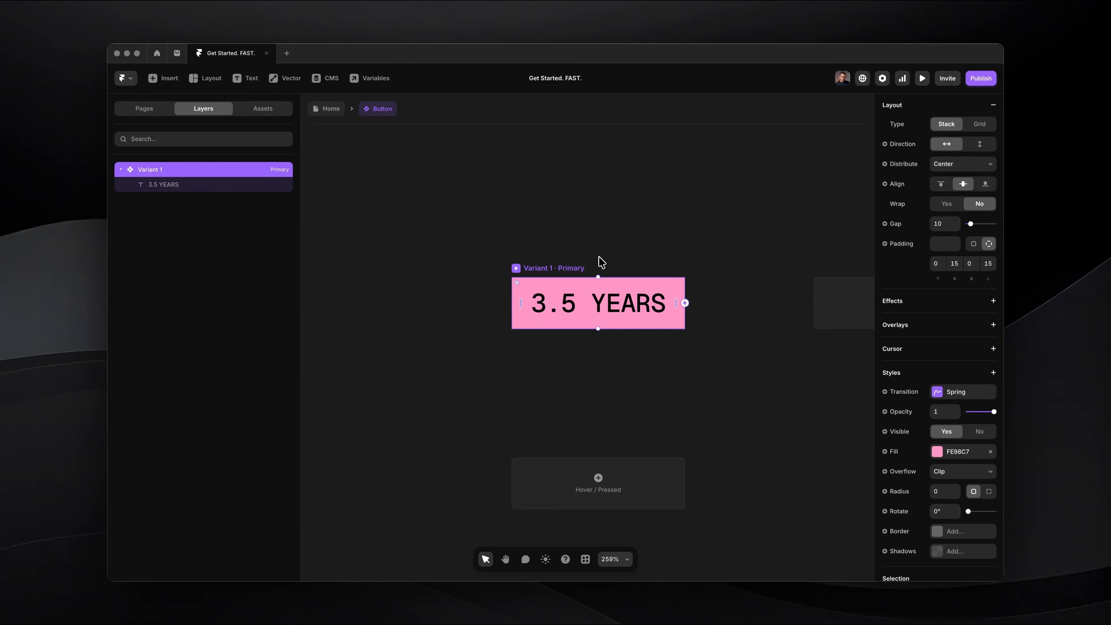
Add a Hover variant to the Button component's primary variant.
scroll(561, 264, "down", 2)
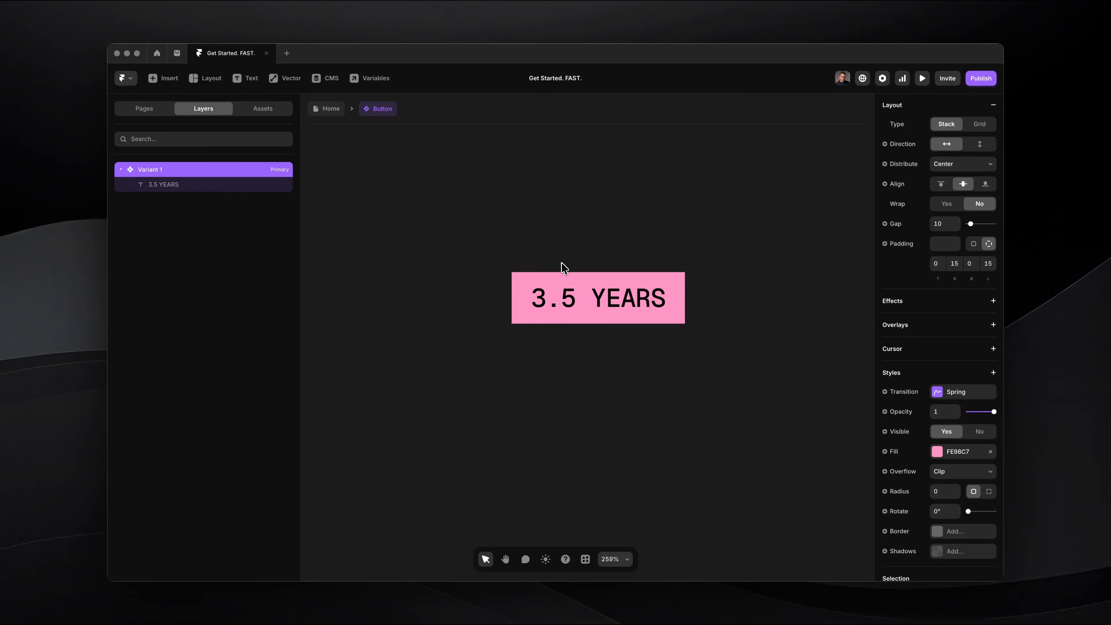
scroll(562, 265, "down", 2)
left_click(600, 397)
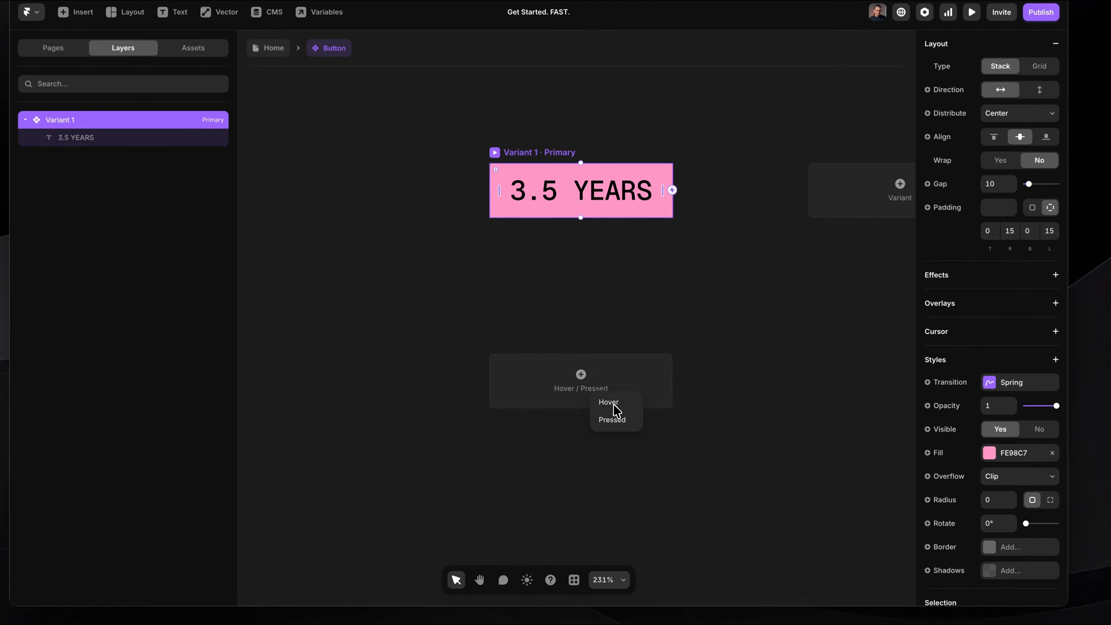
left_click(609, 408)
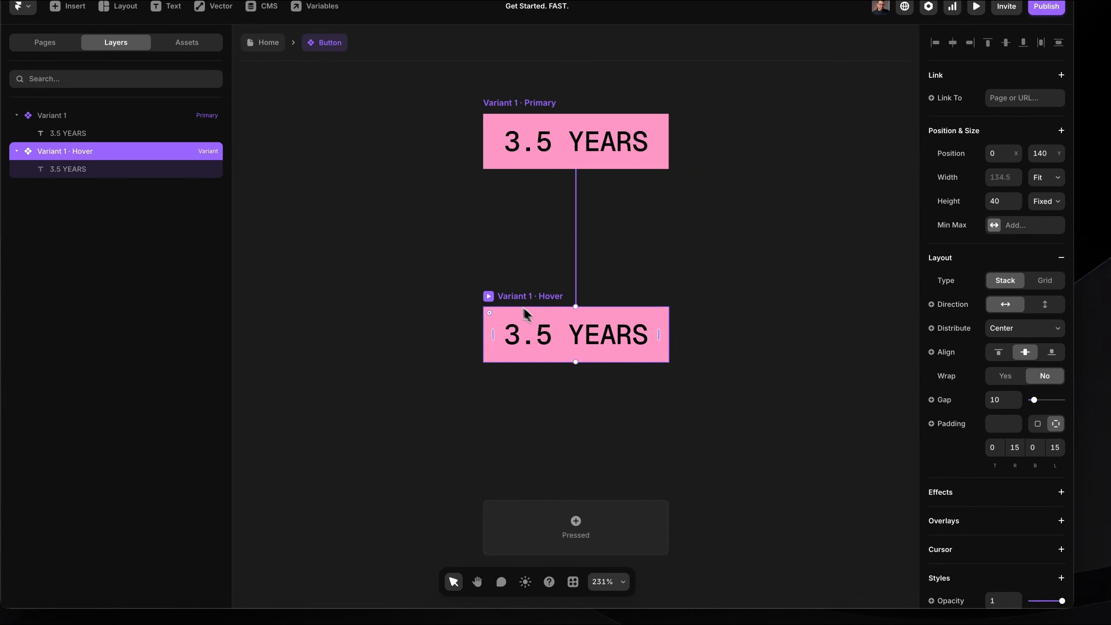
Give the Button's Hover variant a lighter pink fill, FFC7E1, and a corner radius of 24.
scroll(922, 426, "down", 10)
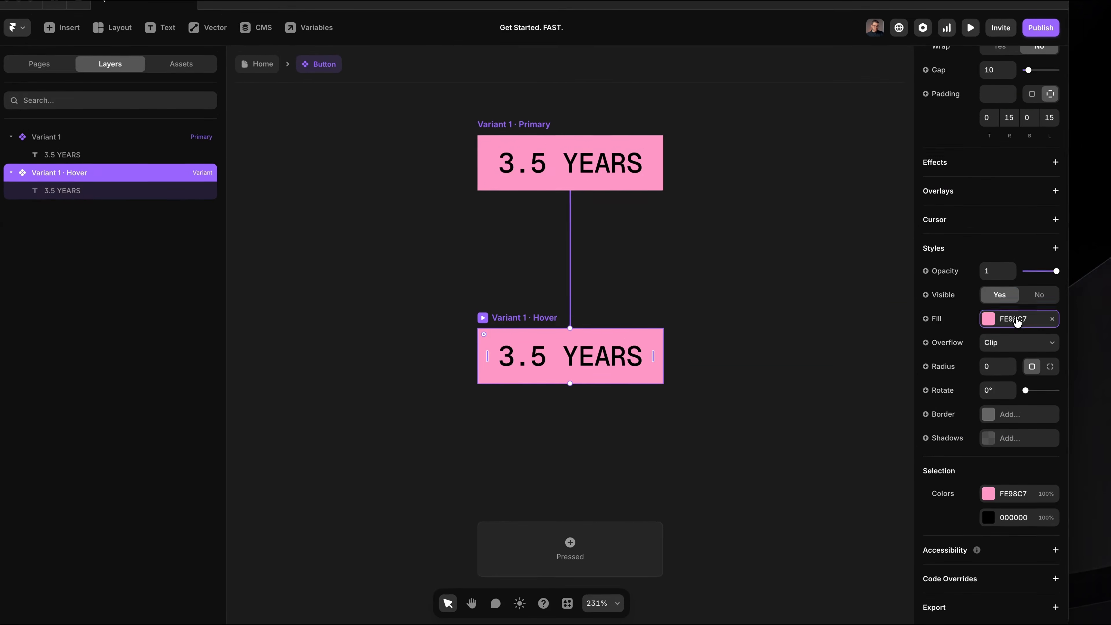
left_click(1021, 298)
left_click_drag(817, 366, 789, 352)
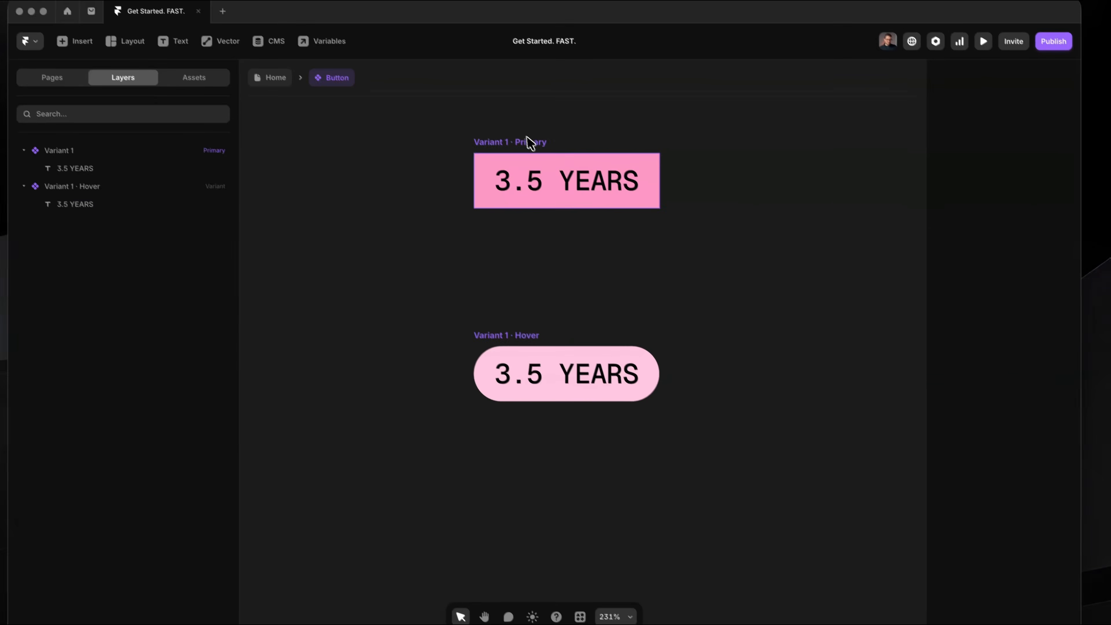
Link the Button's primary variant to framer.university.
left_click(518, 125)
left_click(483, 125)
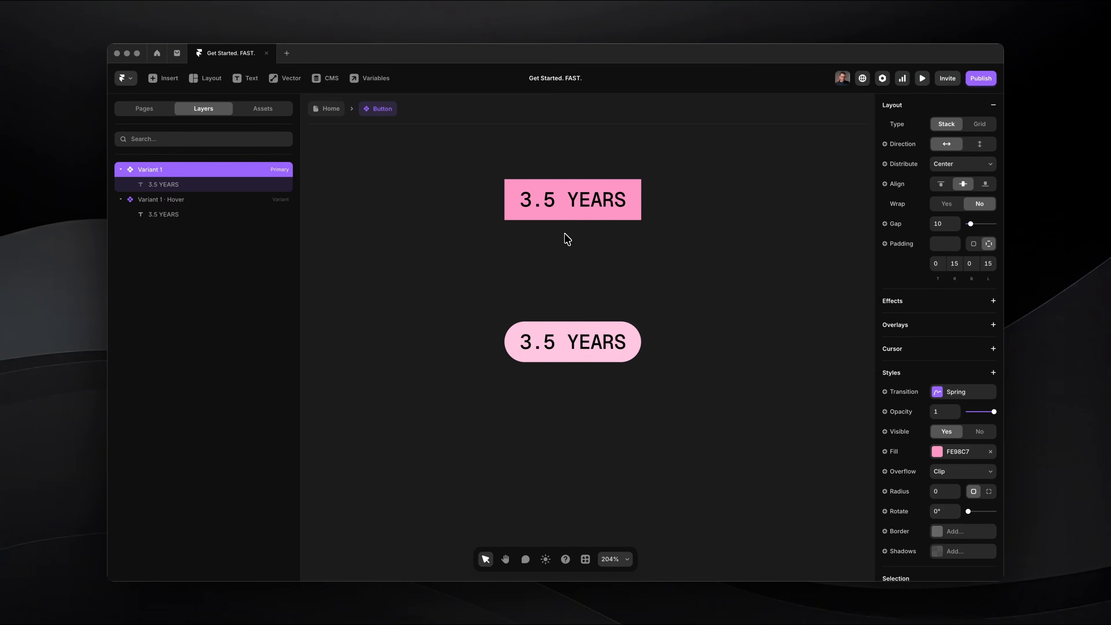
scroll(1004, 274, "up", 5)
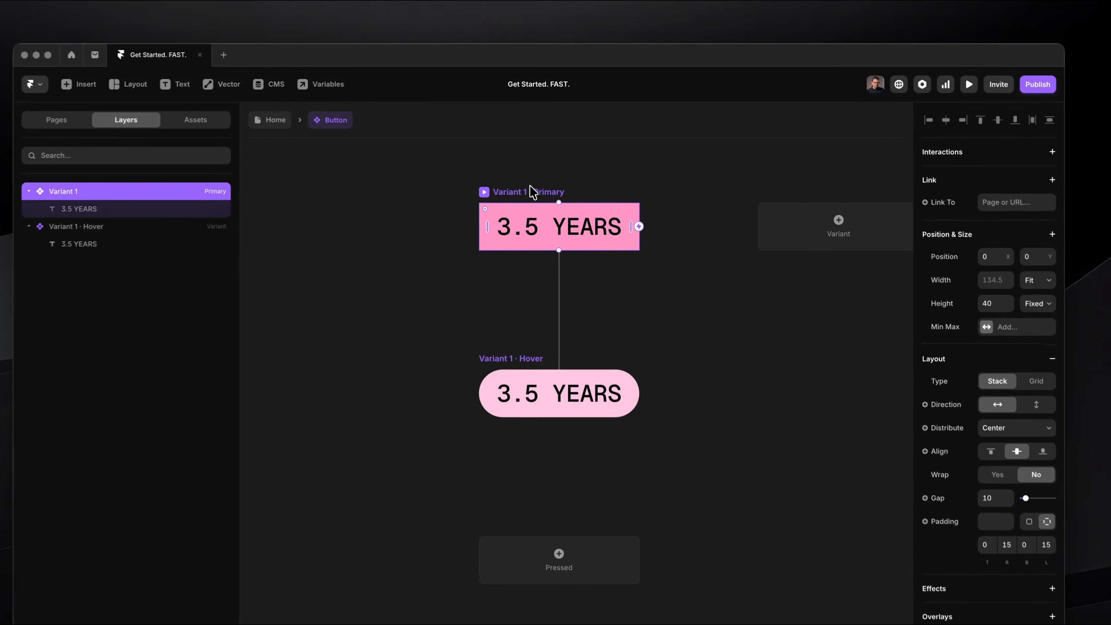
left_click(997, 203)
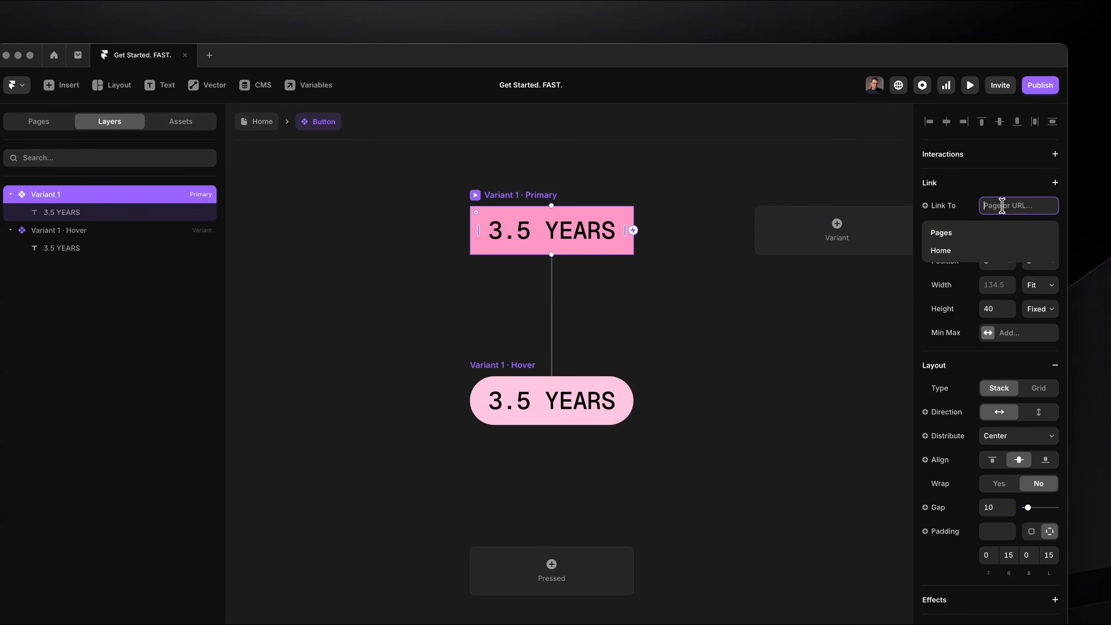
type("framer.universit")
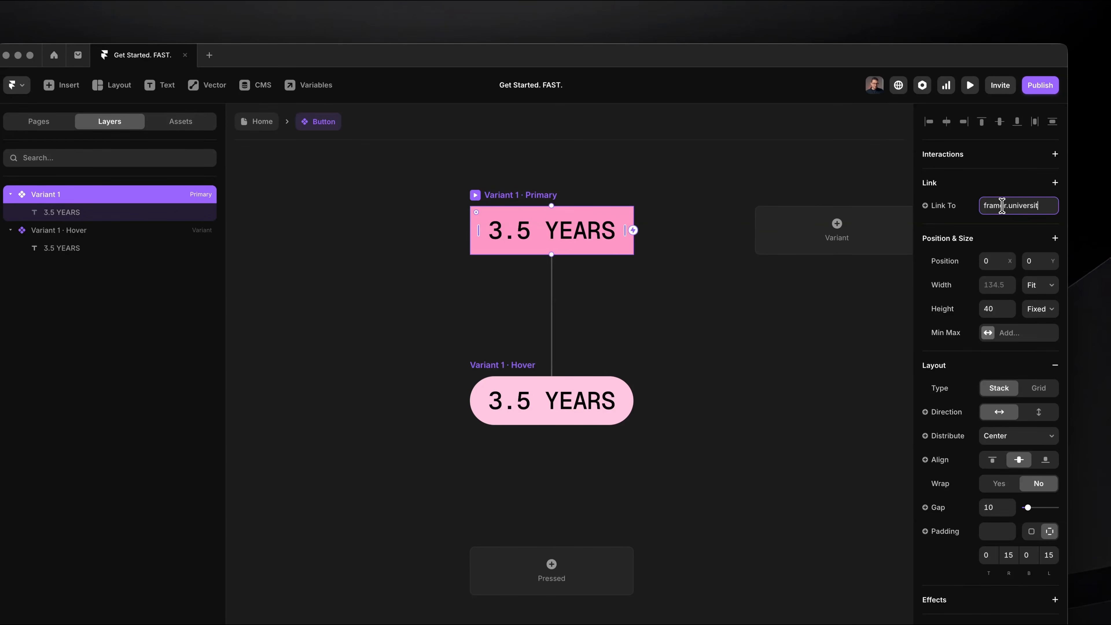
type("y")
key("Return")
left_click(734, 168)
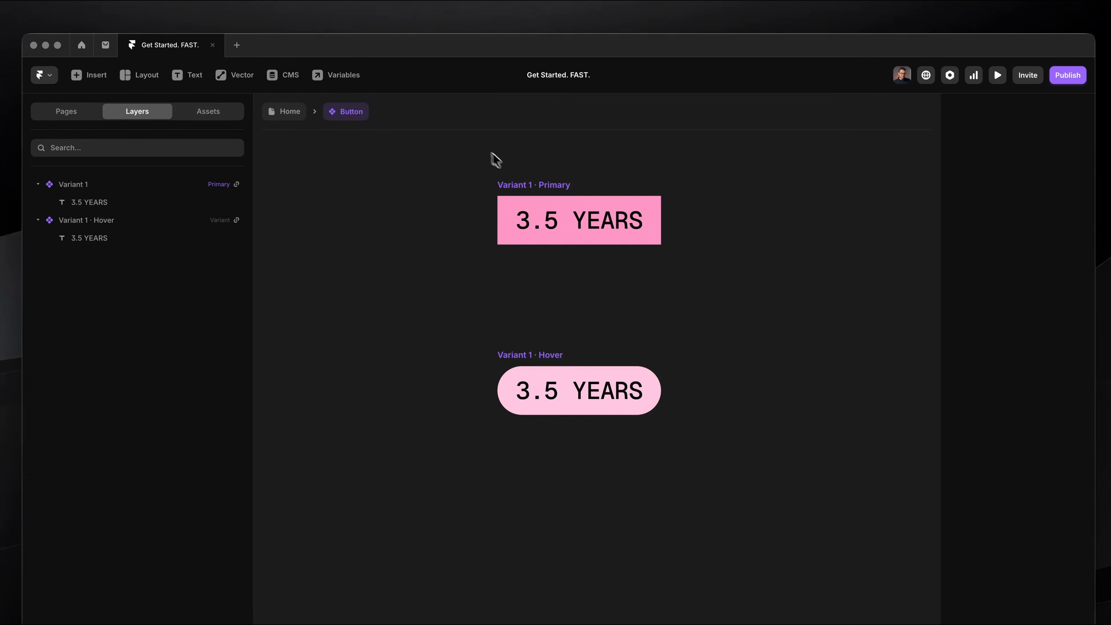
Return from the Button component to the Home page.
left_click(287, 117)
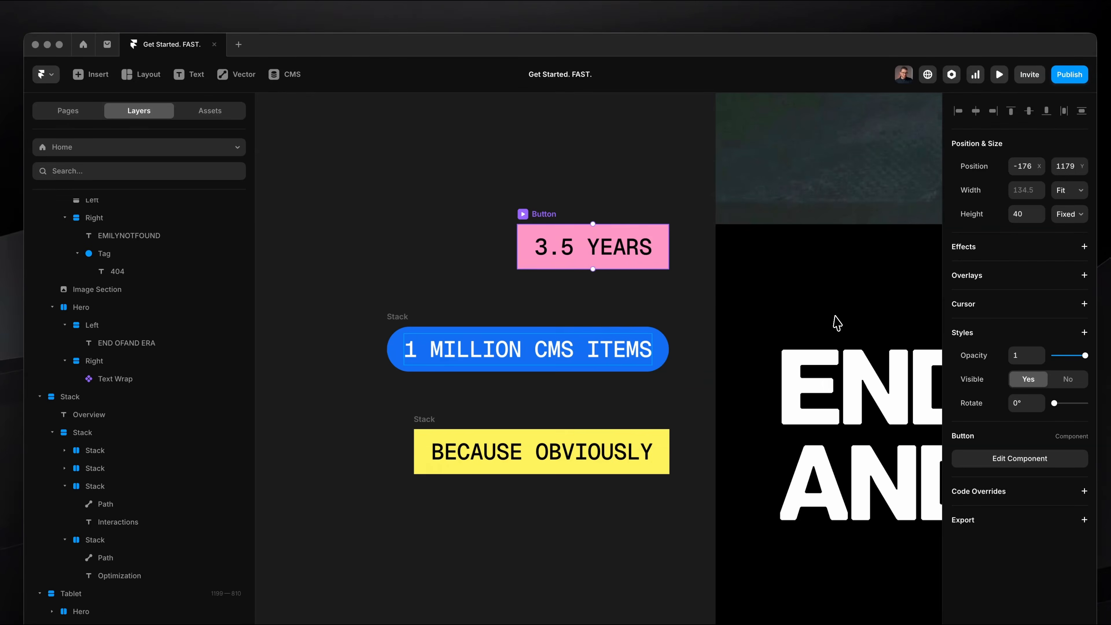
left_click(835, 317)
key("super+p")
Connect the Button instance to the desktop farewell section's Text Wrap, make it the first layer and remove the empty layer entry.
scroll(836, 316, "down", 15)
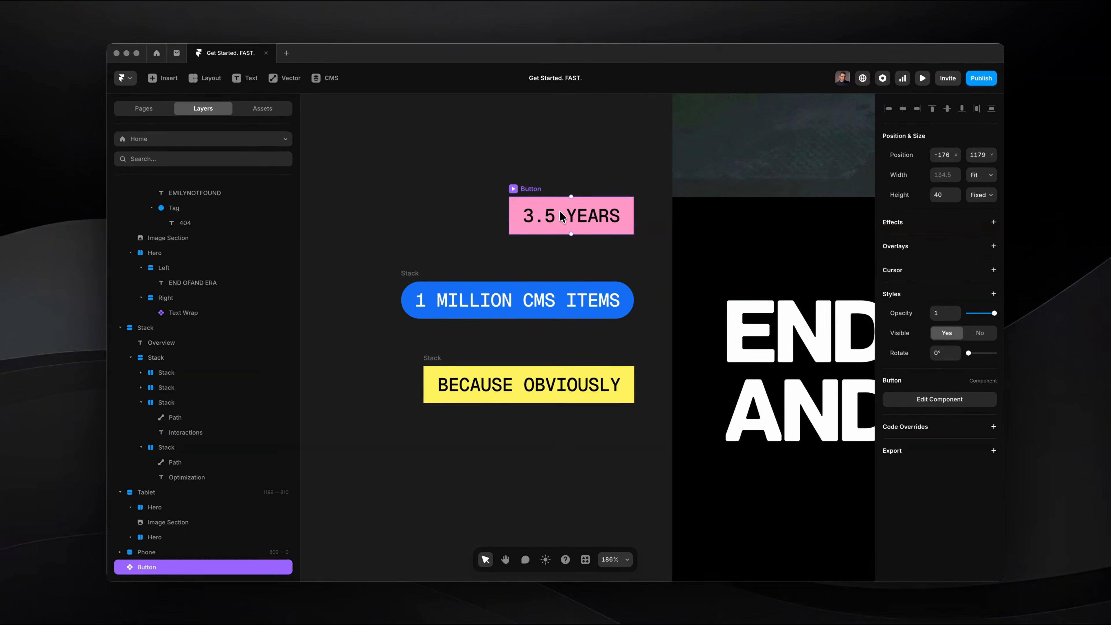
scroll(568, 218, "down", 8)
scroll(568, 219, "right", 4)
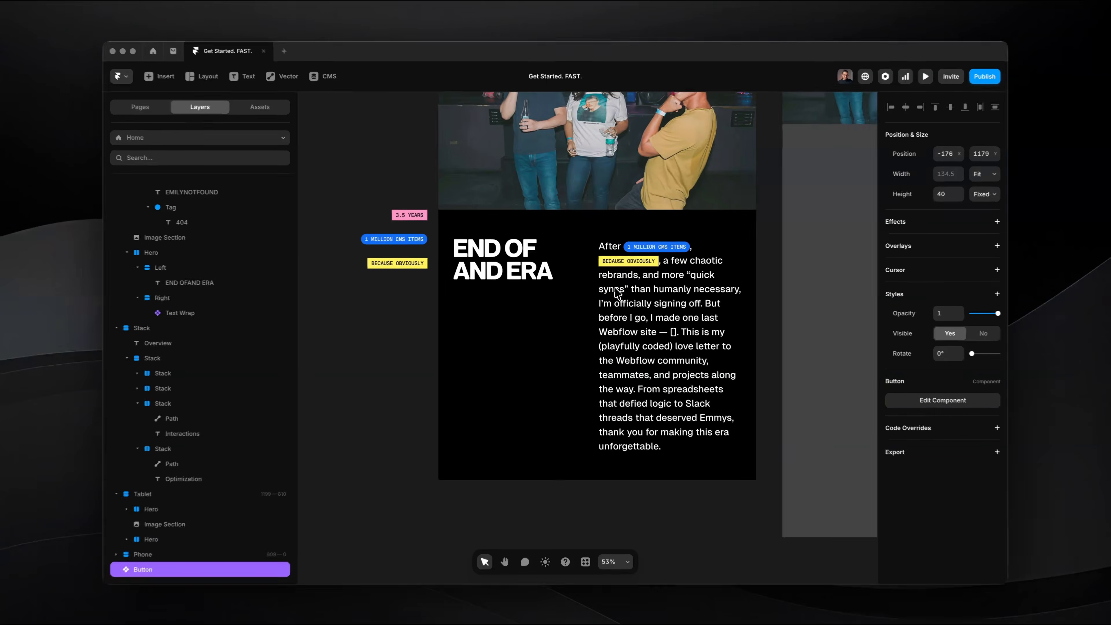
left_click(615, 292)
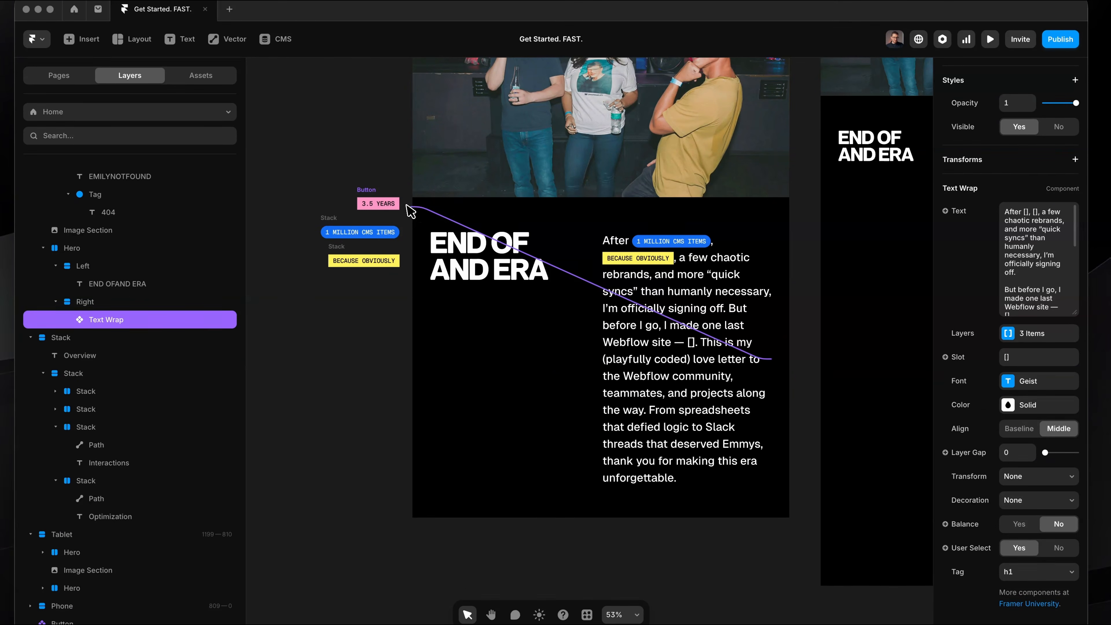
left_click_drag(387, 204, 386, 204)
scroll(744, 385, "up", 5)
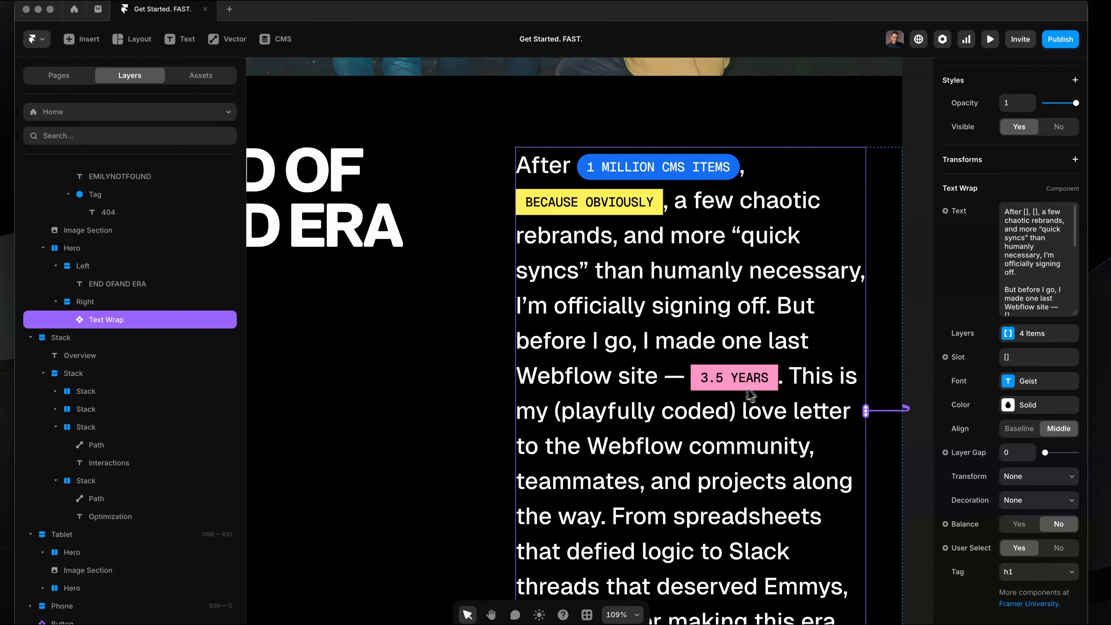
left_click(1009, 334)
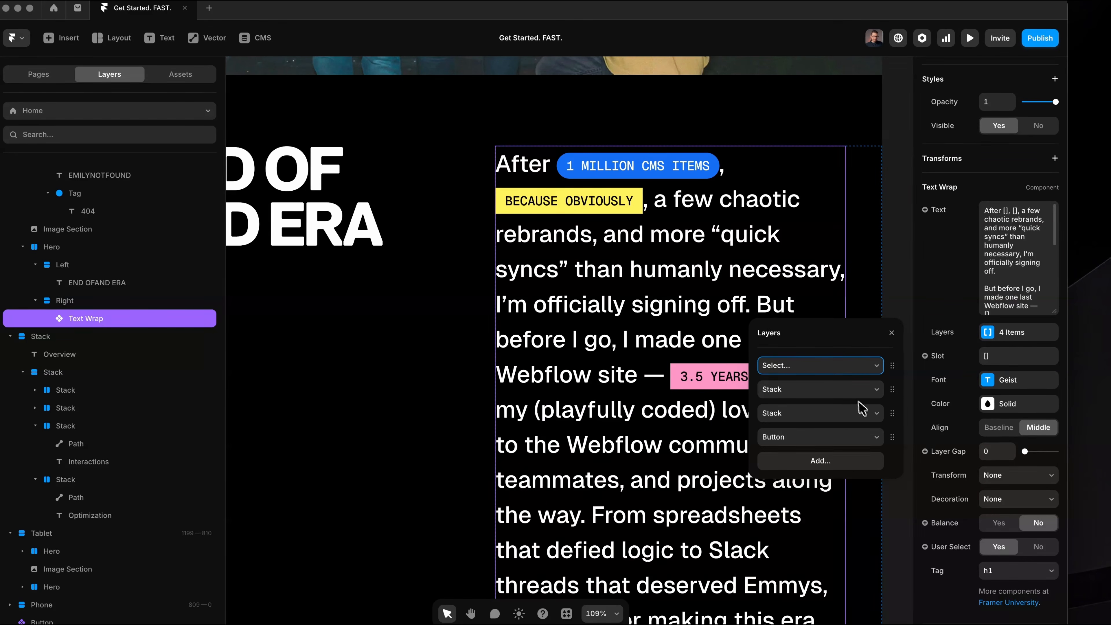
left_click_drag(889, 367, 890, 368)
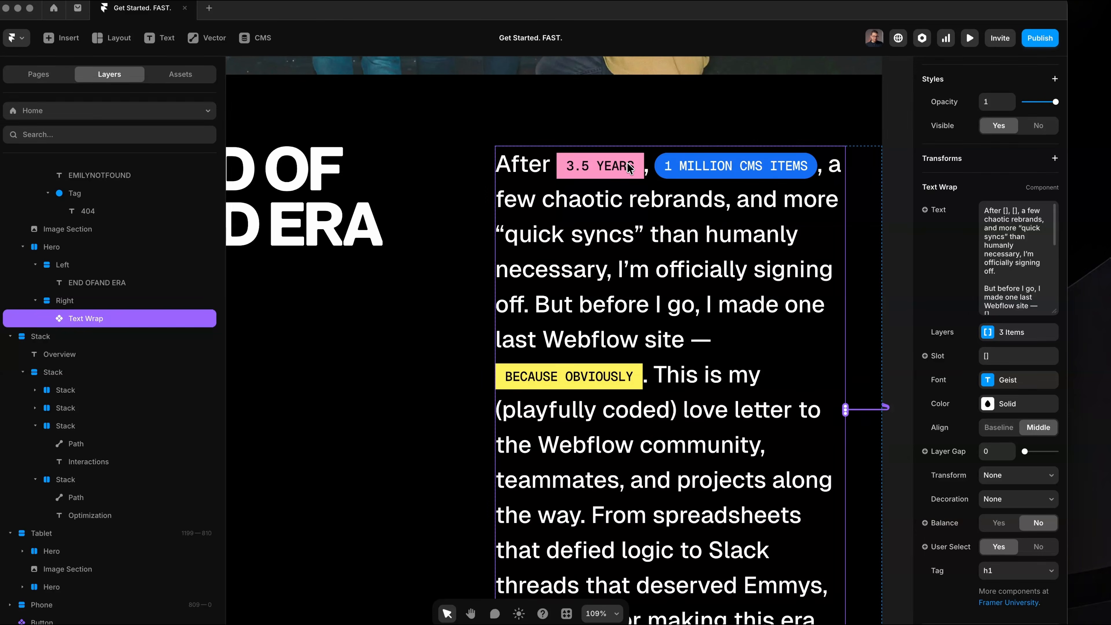
Preview the farewell section with its inline tags, narrow the preview to about 704 px wide, and close the preview.
key("super+backslash")
scroll(629, 171, "down", 10)
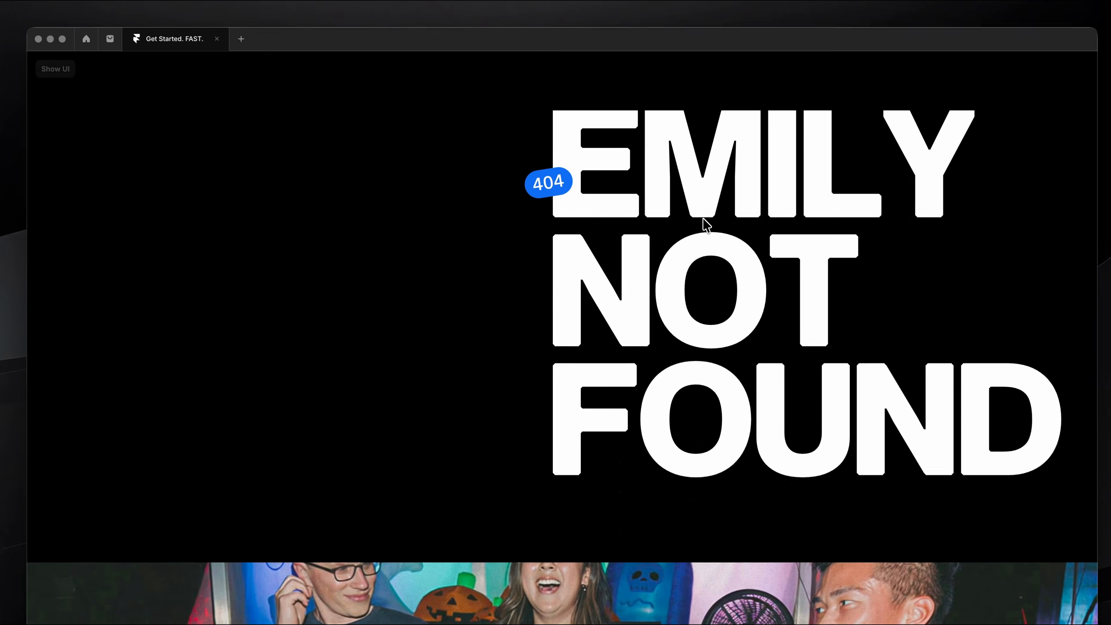
scroll(706, 331, "down", 10)
left_click(60, 70)
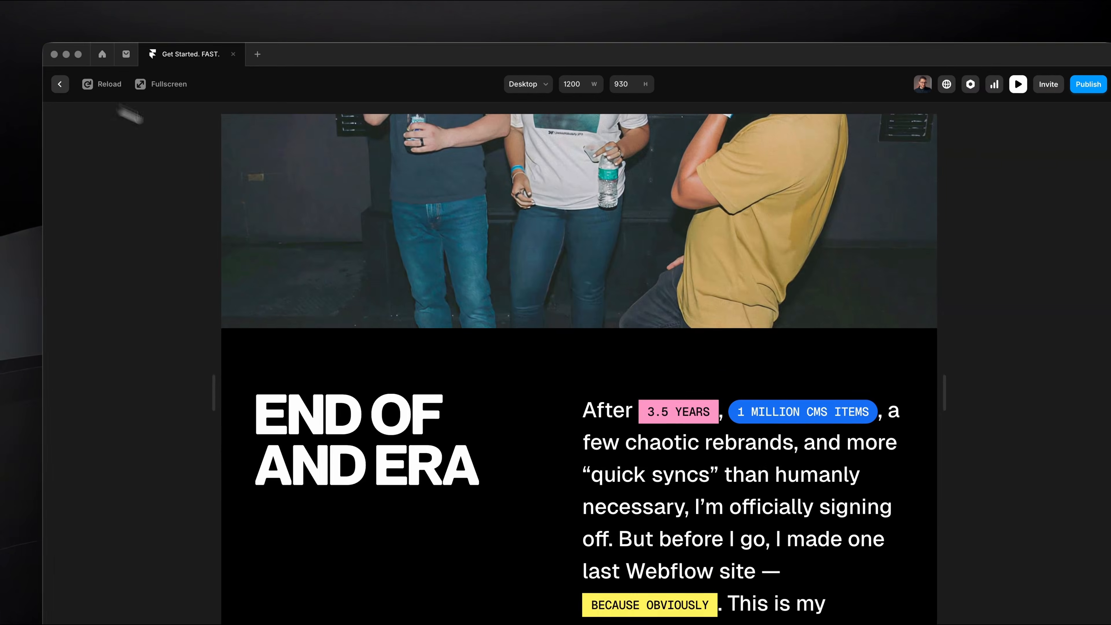
scroll(428, 309, "down", 5)
left_click_drag(945, 377, 747, 370)
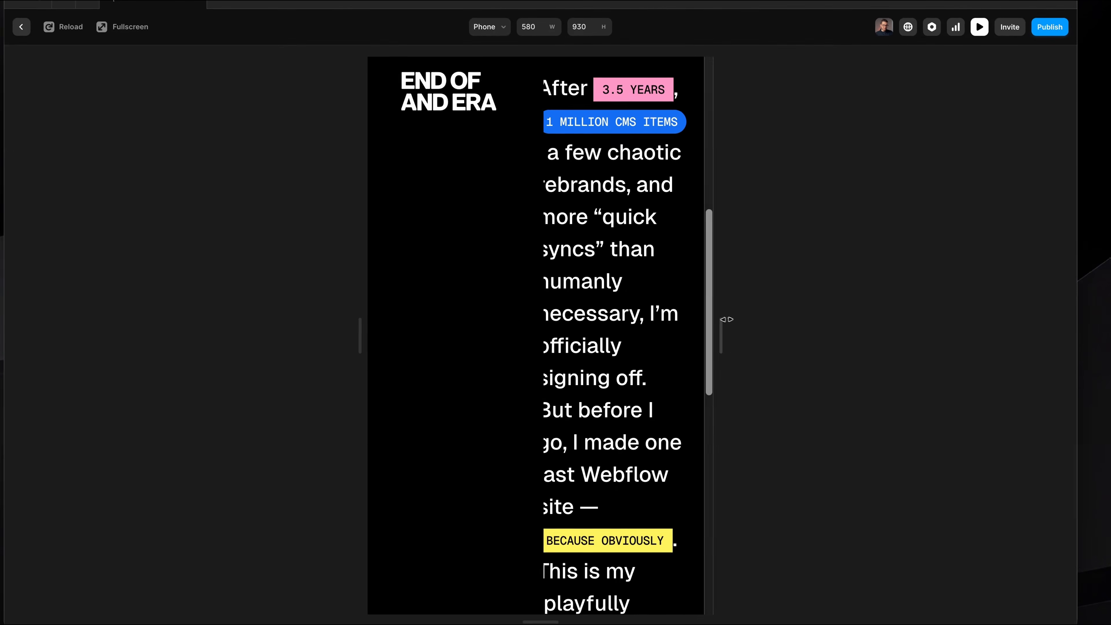
left_click_drag(708, 313, 761, 307)
scroll(695, 304, "up", 3)
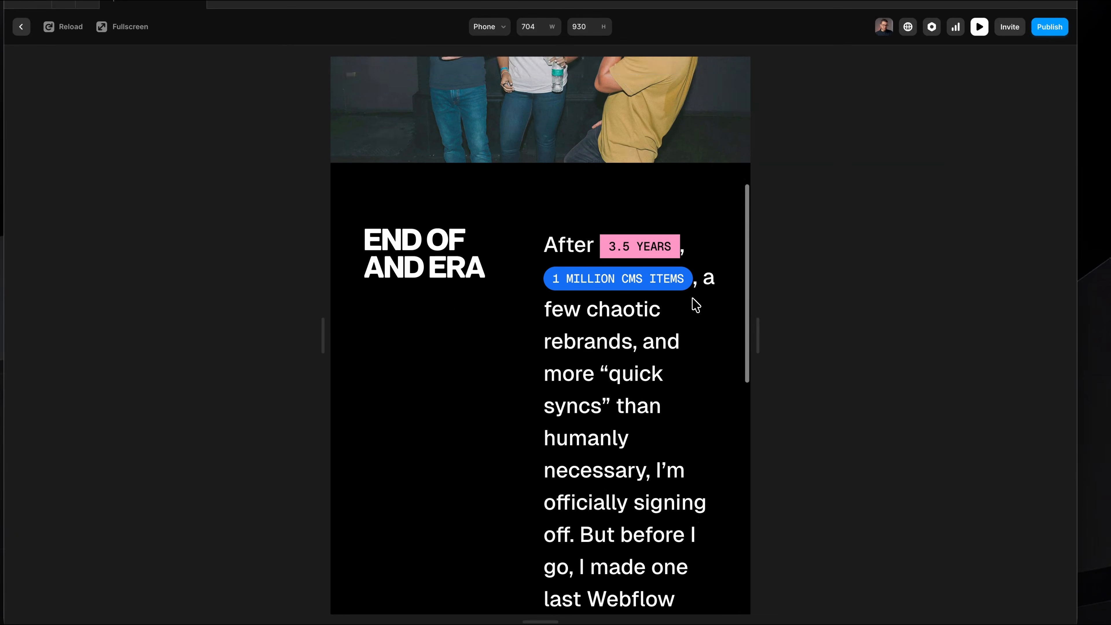
key("Escape")
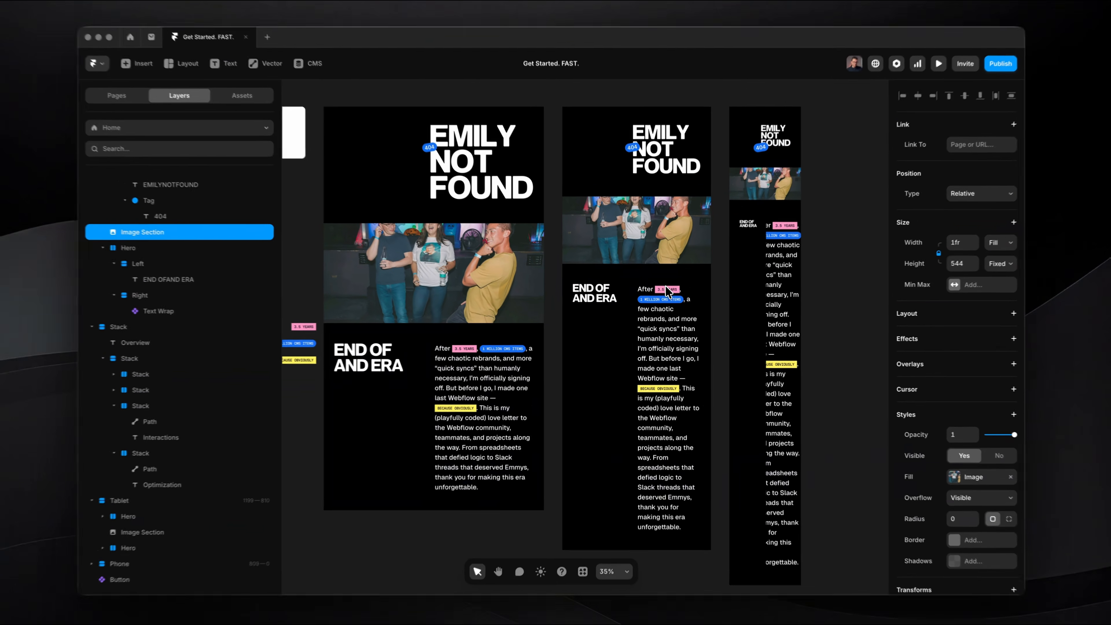
Examine how the farewell section is laid out on the desktop, tablet and phone breakpoints.
scroll(517, 311, "up", 4)
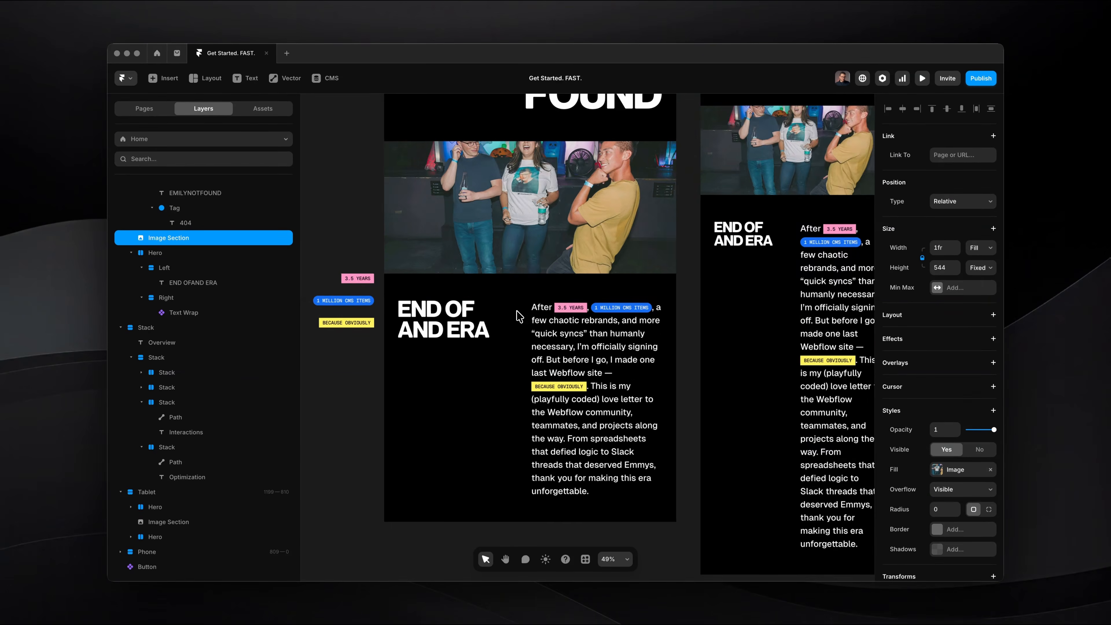
scroll(516, 310, "left", 1)
scroll(516, 310, "up", 2)
left_click_drag(464, 224, 721, 519)
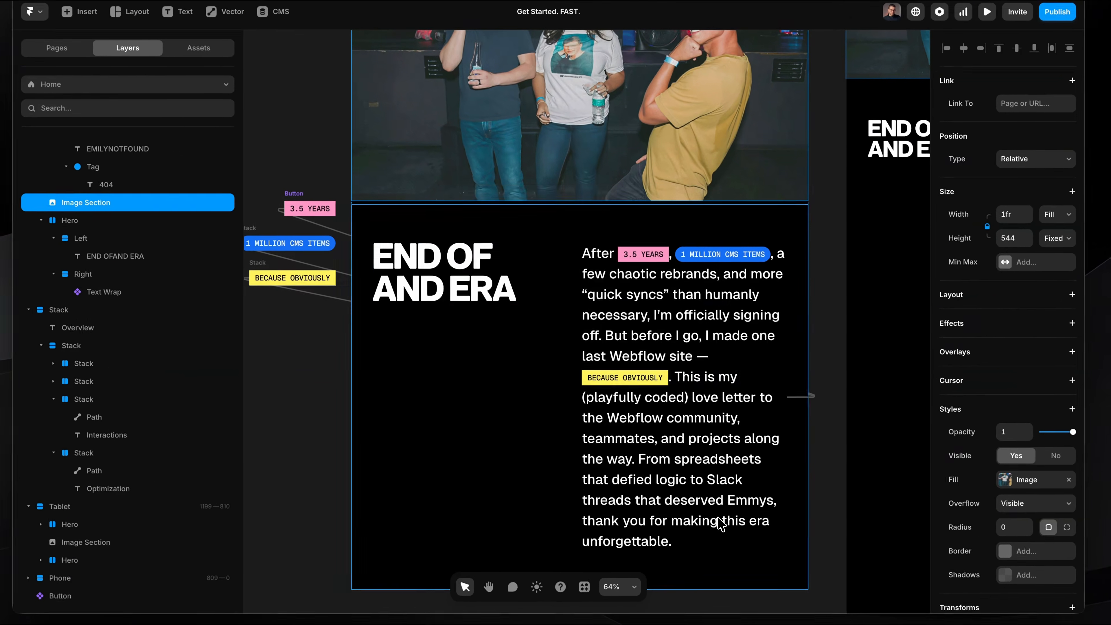
scroll(720, 518, "down", 4)
scroll(719, 518, "up", 3)
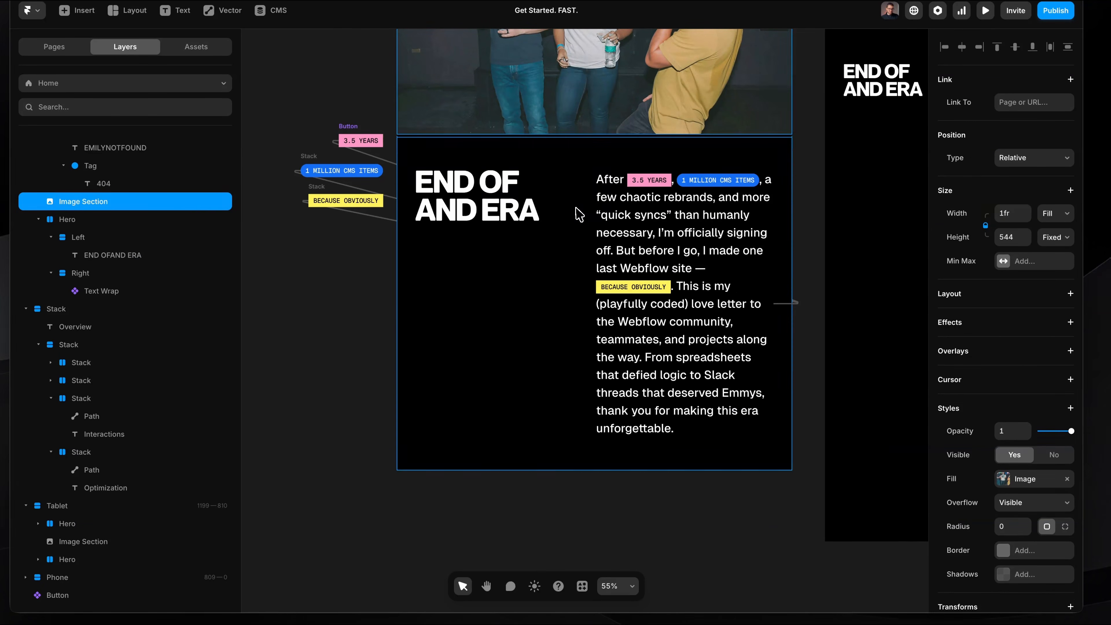
left_click(584, 182, "super")
left_click(588, 153)
scroll(588, 156, "up", 3)
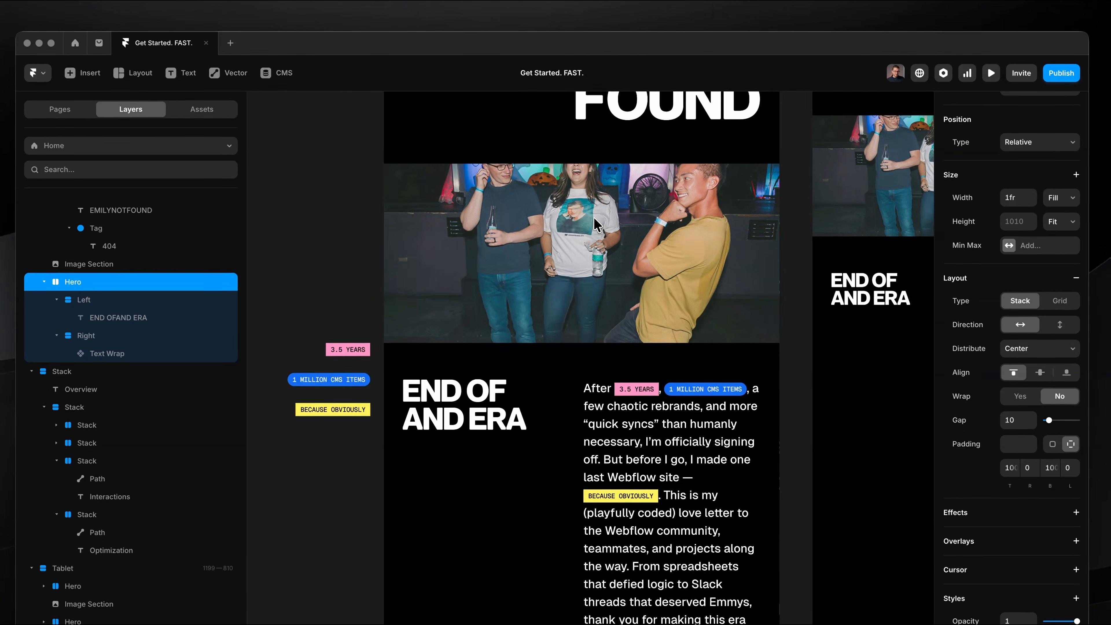
scroll(594, 217, "up", 3)
scroll(593, 218, "right", 6)
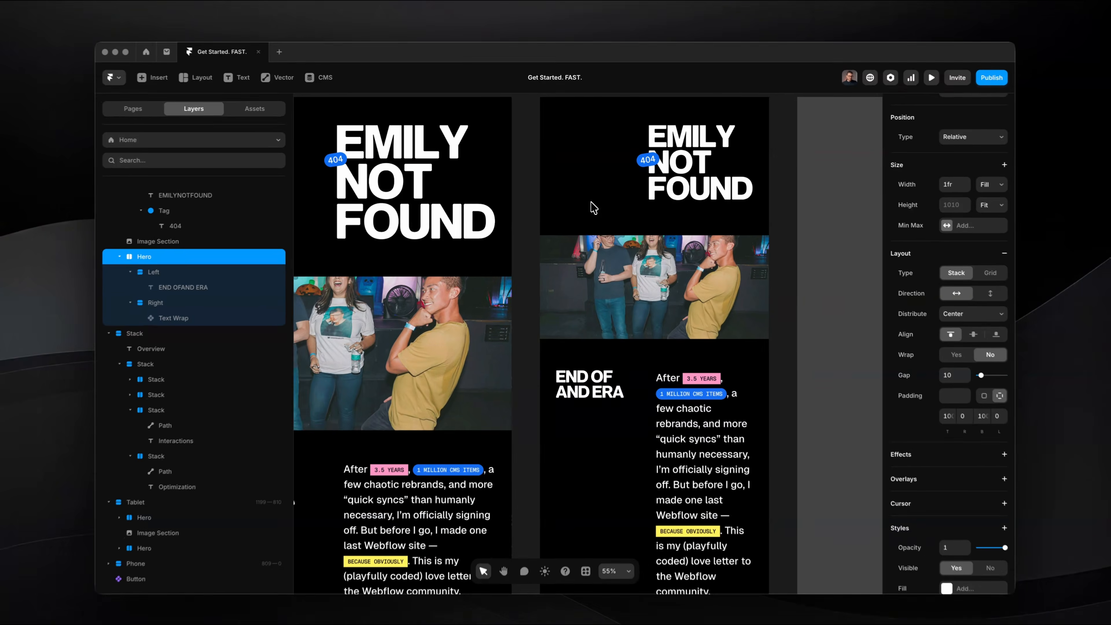
scroll(642, 265, "down", 3)
scroll(643, 265, "right", 3)
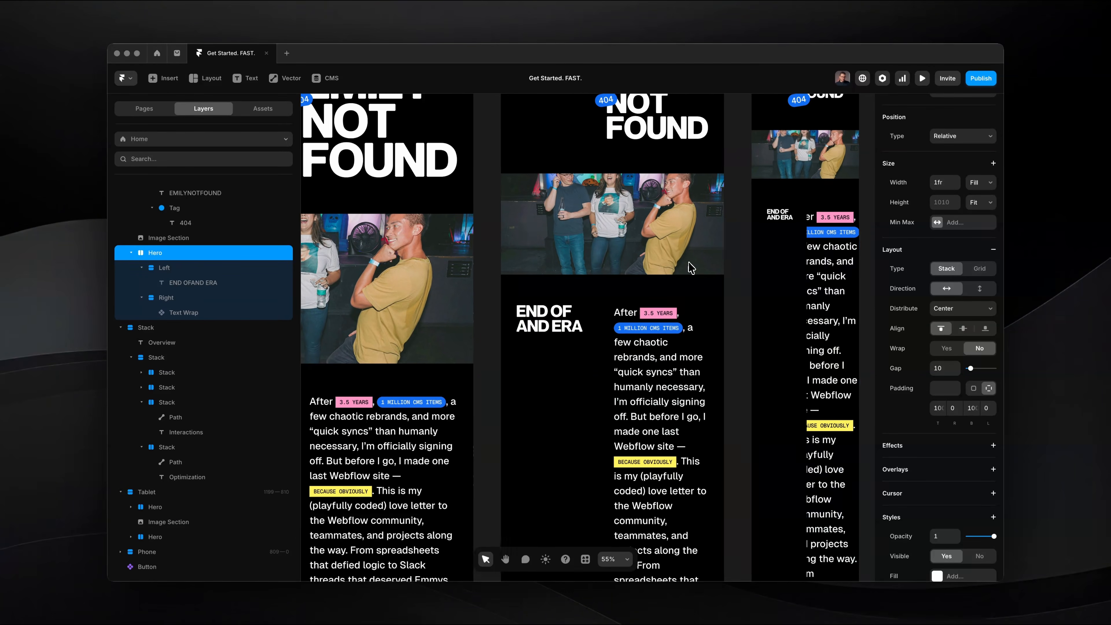
scroll(690, 268, "up", 5)
scroll(665, 264, "up", 8)
Set the stack direction of the phone breakpoint's farewell Hero to vertical.
left_click(634, 251)
scroll(637, 251, "down", 2)
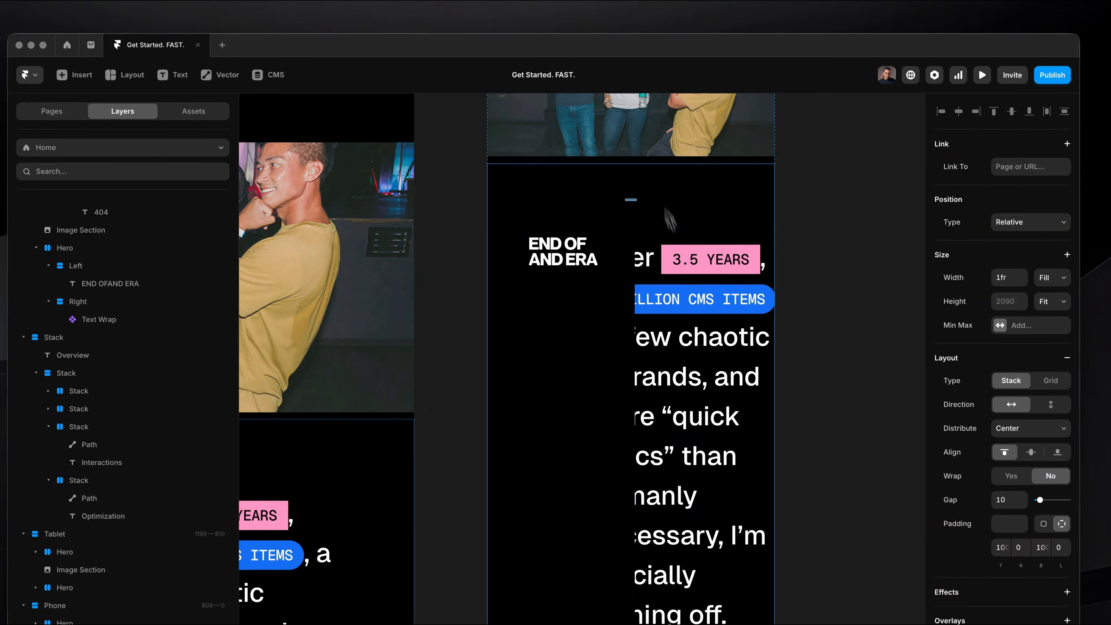
scroll(658, 197, "down", 4)
scroll(658, 197, "down", 2)
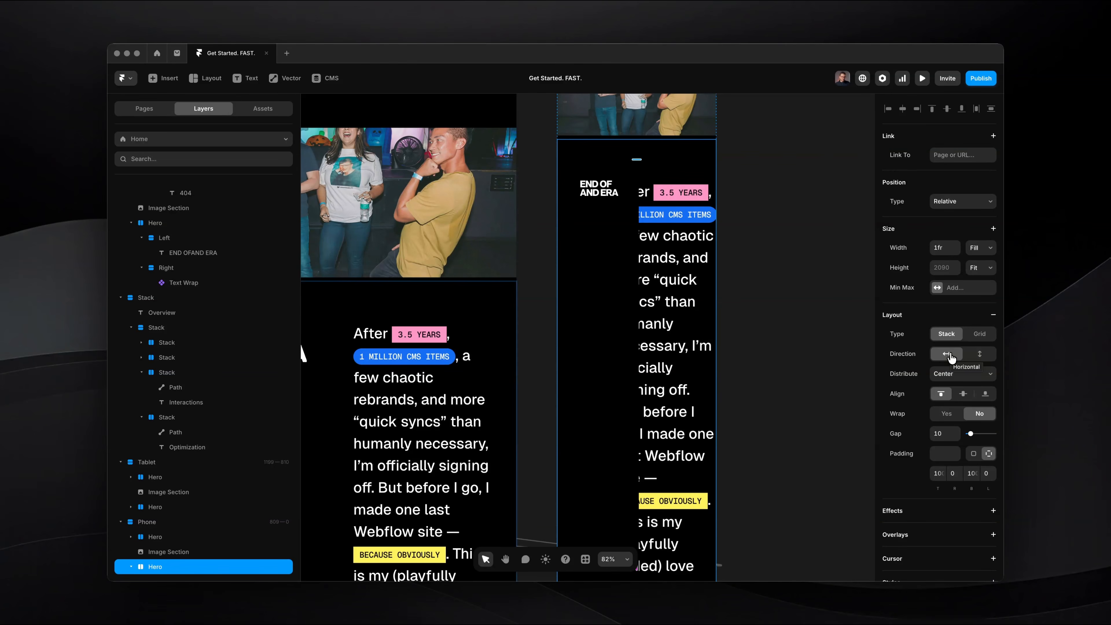
left_click(973, 356)
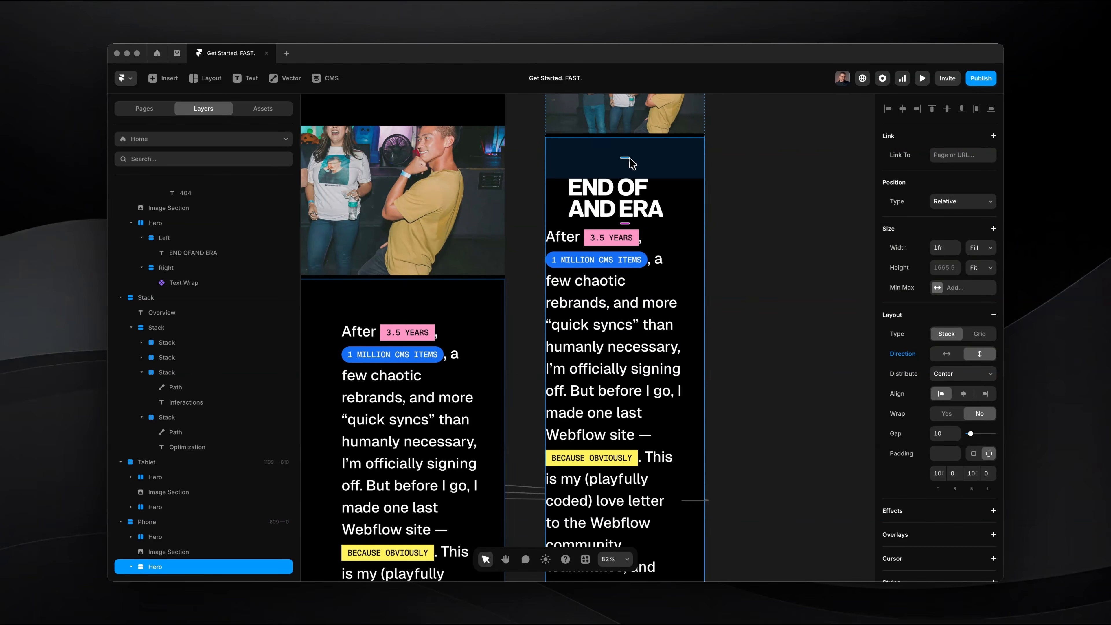
Set the right and left padding of the phone breakpoint's farewell Hero to 20.
scroll(621, 203, "down", 2)
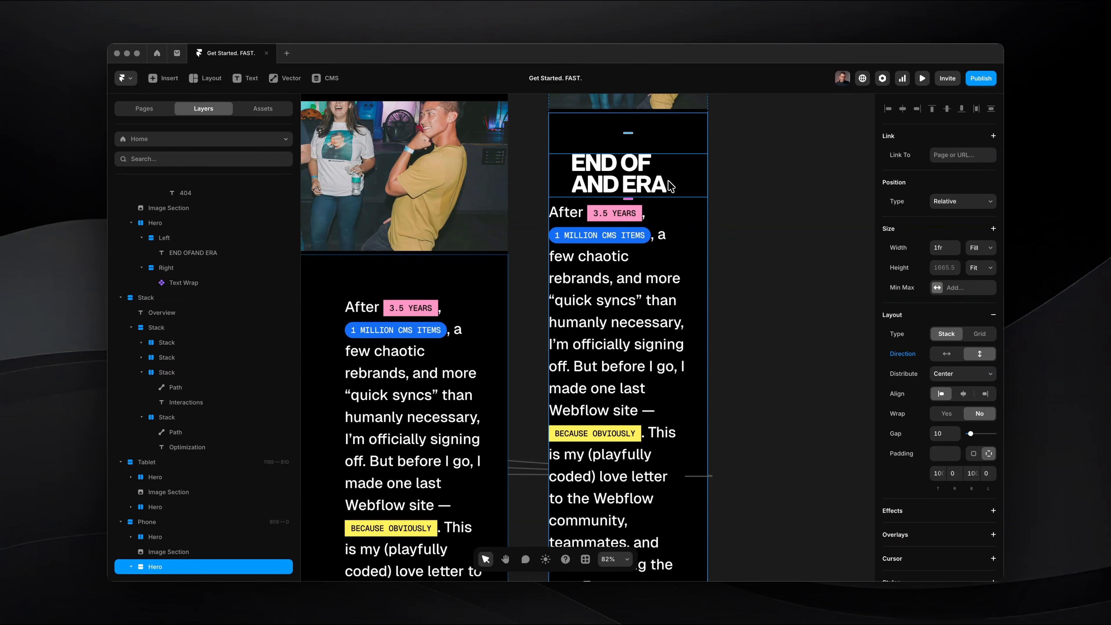
scroll(671, 186, "up", 3)
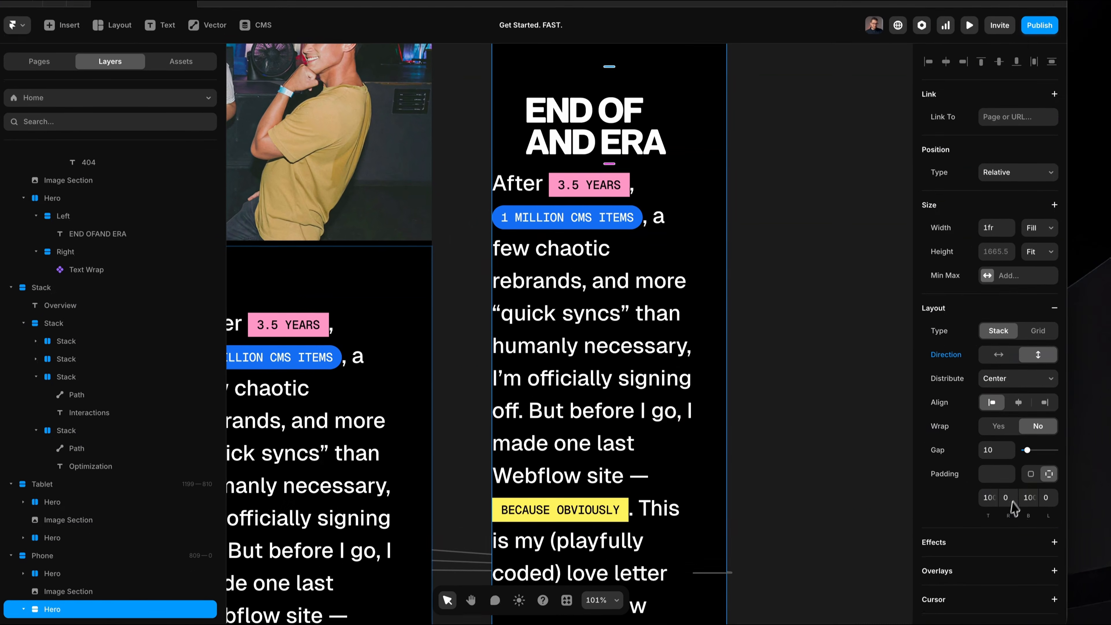
left_click(1010, 503)
type("2")
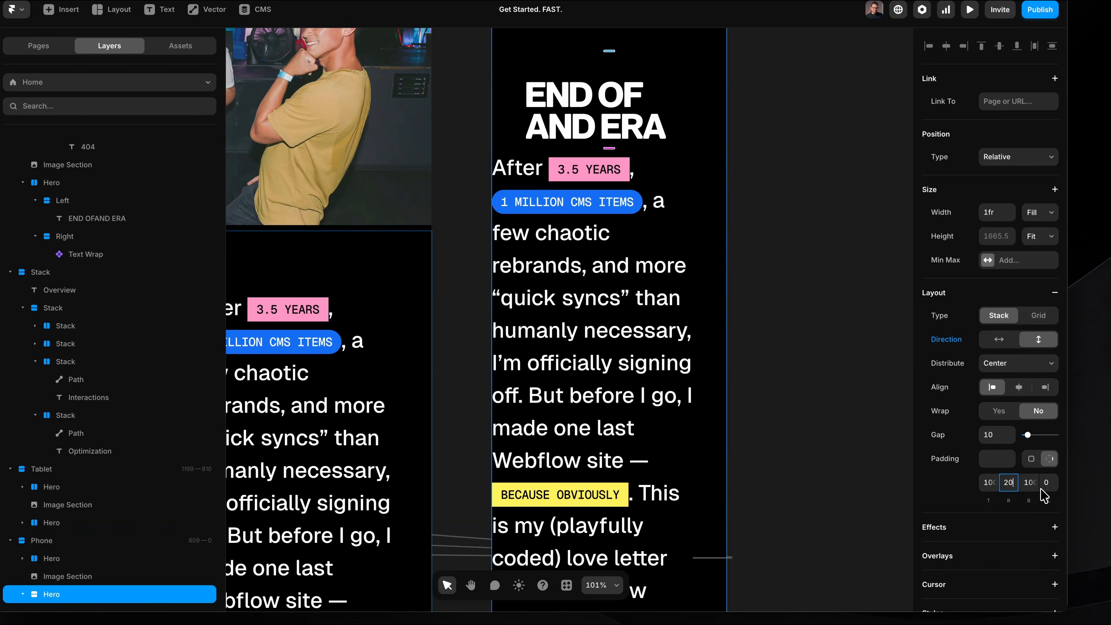
left_click(1054, 483)
type("20")
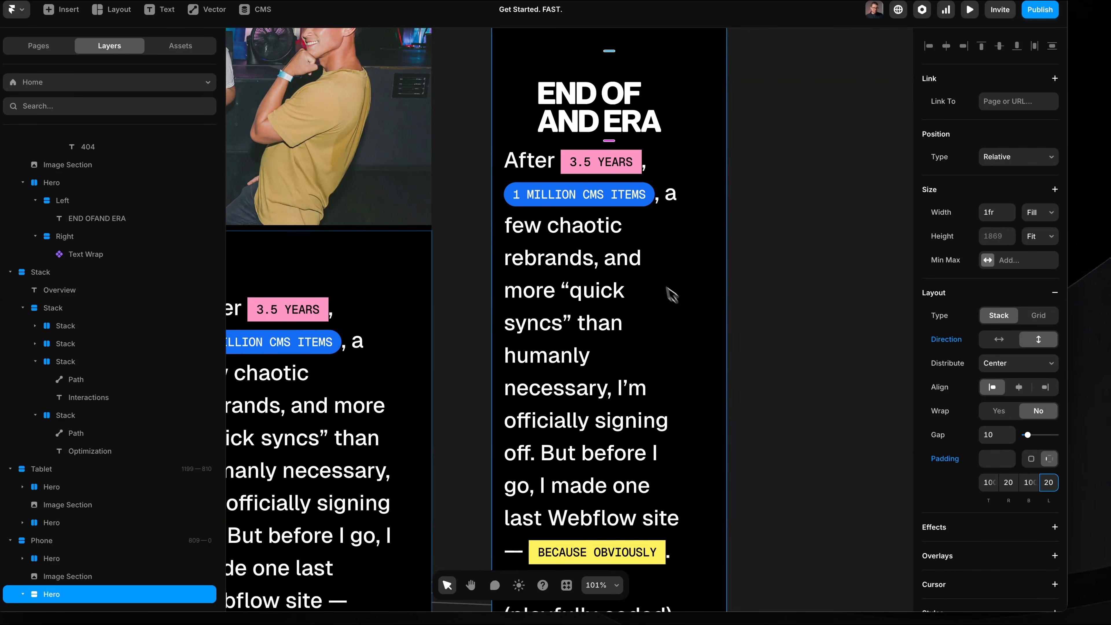
Set the left padding of the phone heading's Left stack to 0, and reselect its parent Hero.
scroll(675, 297, "up", 1)
left_click(568, 161)
left_click(500, 158)
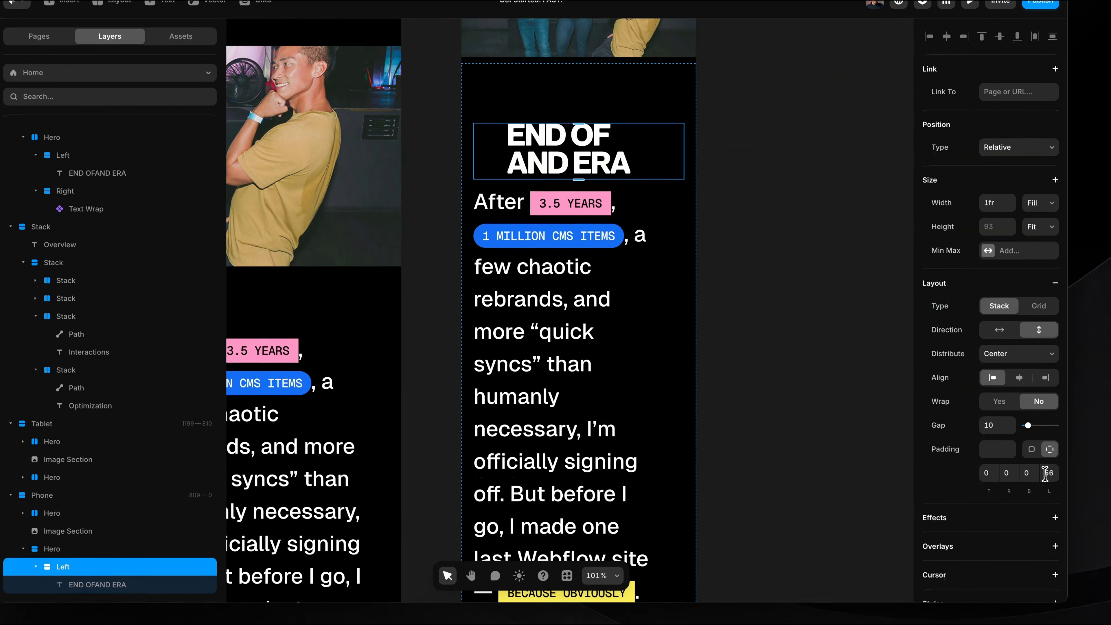
left_click(1056, 534)
key("shift+Down")
key("shift+Down")
key("shift+Down")
key("shift+Down")
key("shift+Down")
key("shift+Down")
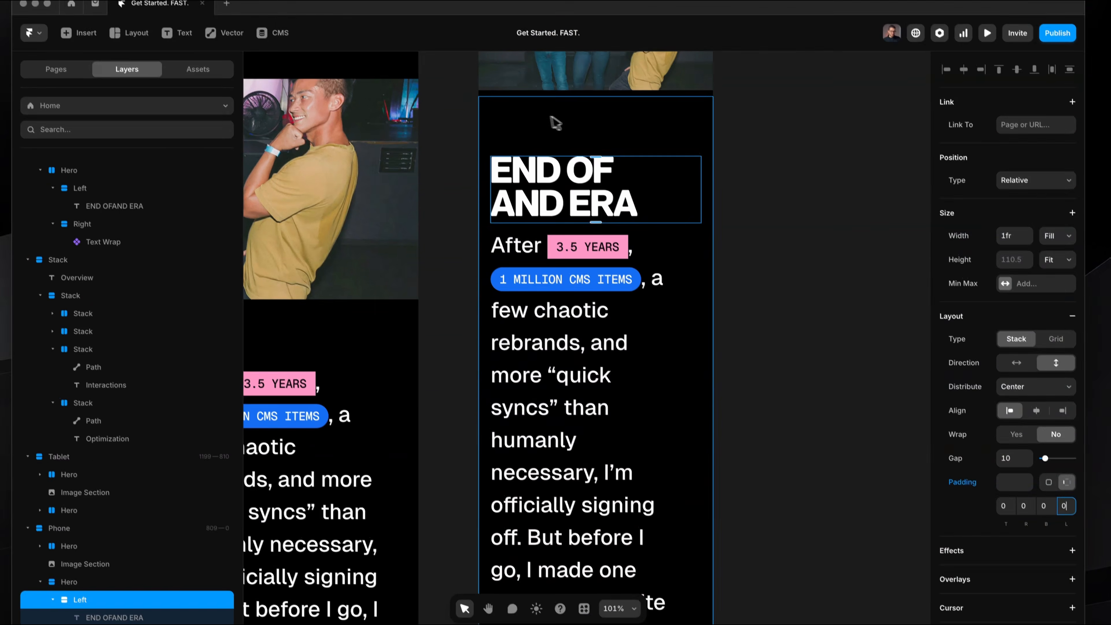
left_click(538, 86)
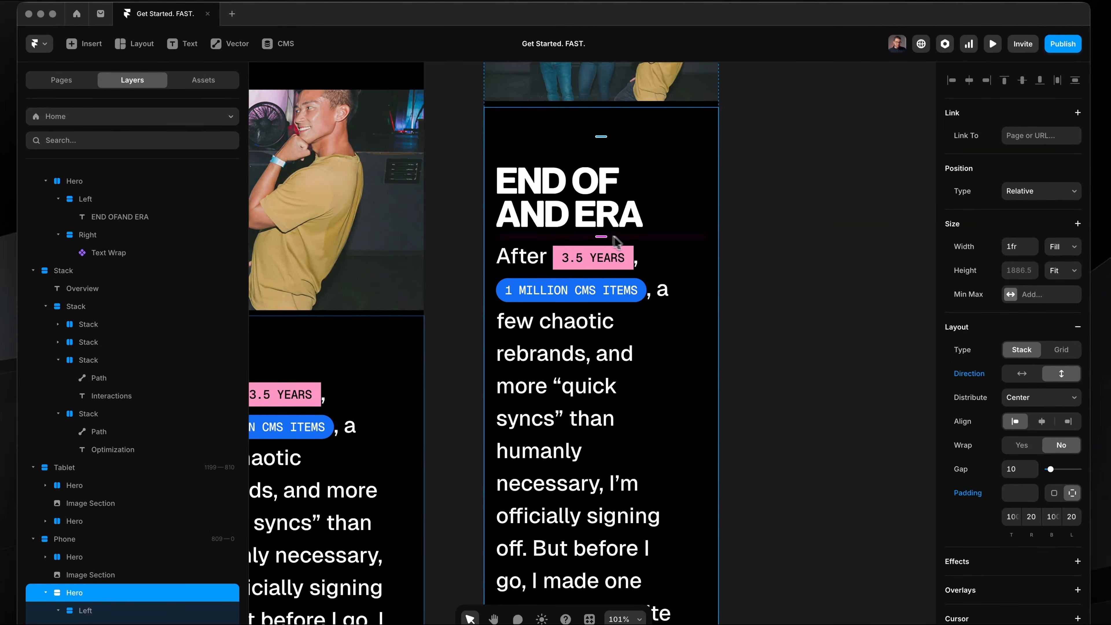
Set the gap between the heading and paragraph in the phone breakpoint's farewell Hero to 40.
left_click_drag(607, 237, 607, 254)
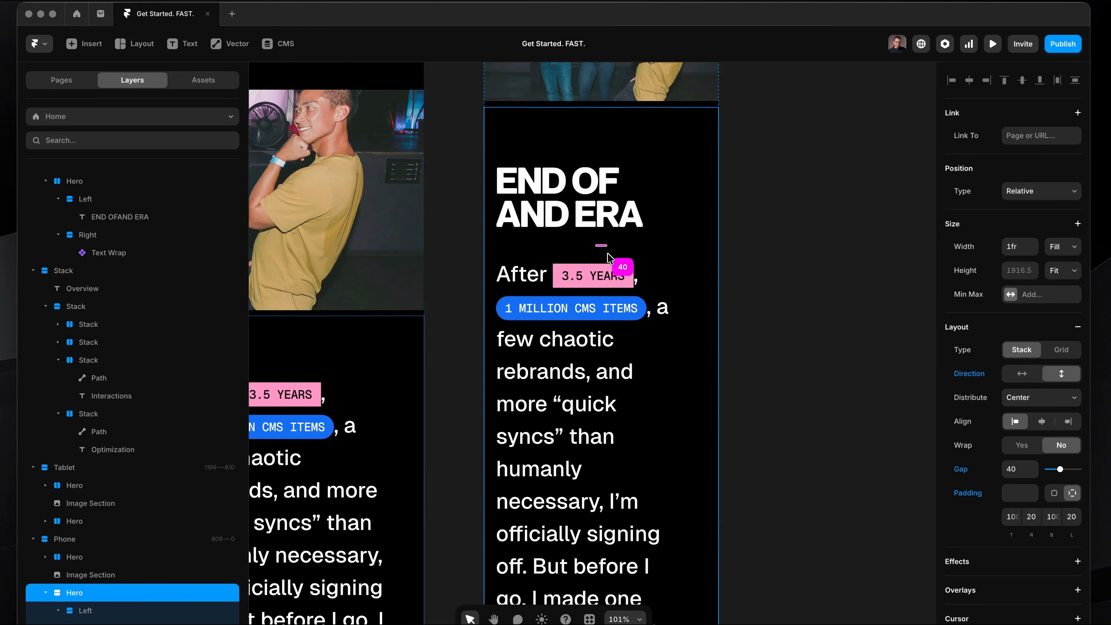
scroll(586, 300, "down", 2)
Try a font size of 29 for the Text Wrap paragraph in the phone breakpoint's farewell Hero.
left_click(579, 302)
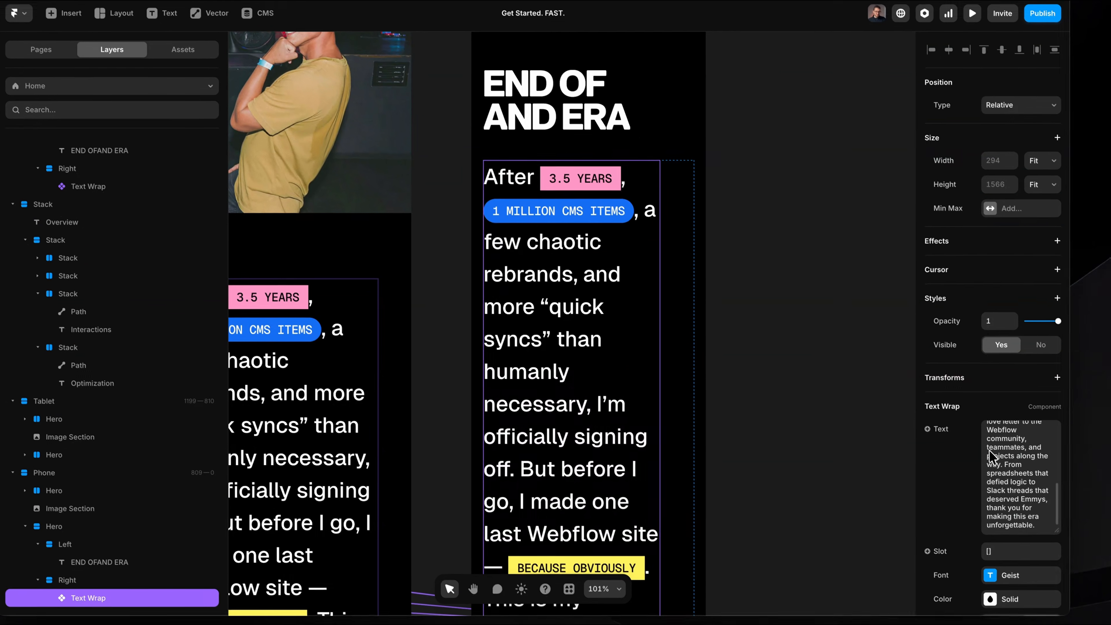
scroll(1019, 503, "down", 10)
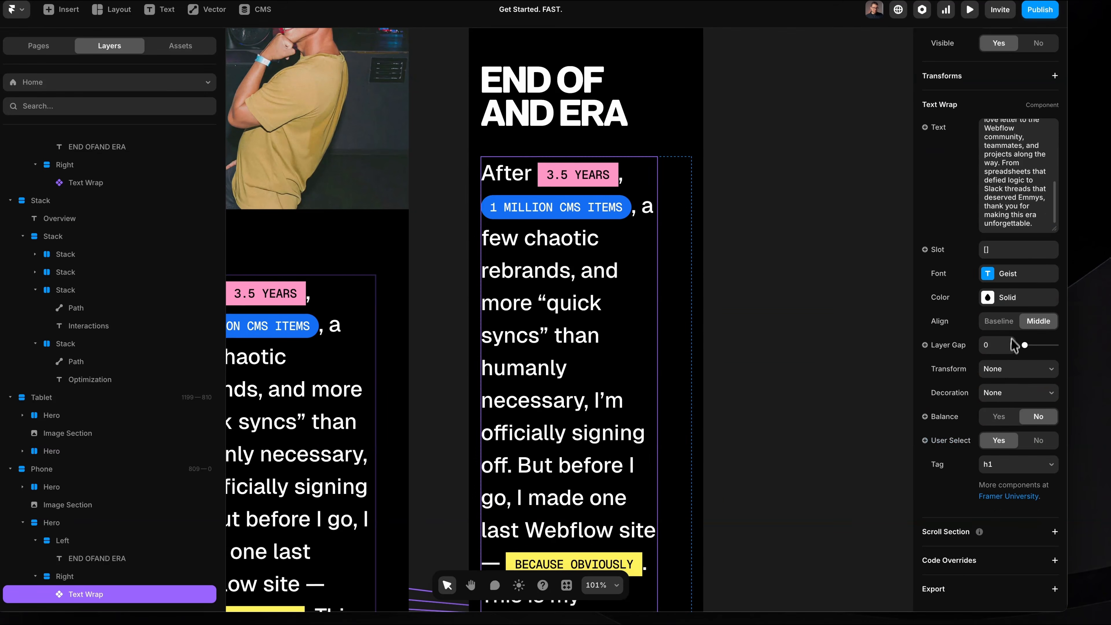
left_click(1020, 274)
left_click(837, 352)
key("Down")
key("Down")
key("Down")
key("Down")
key("Down")
key("Down")
key("Down")
key("Down")
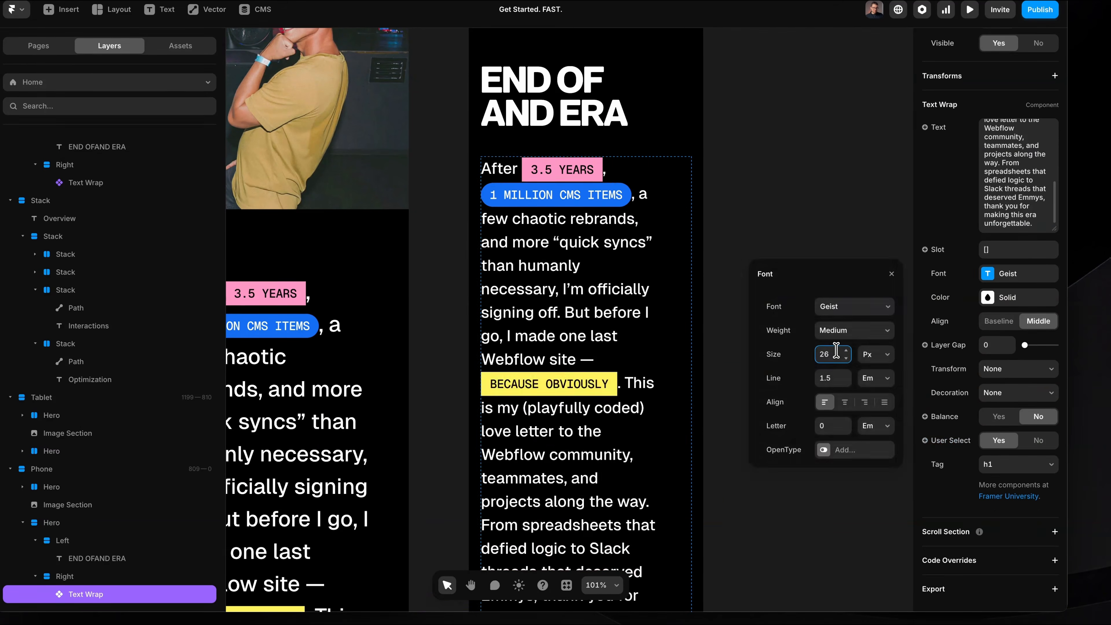
key("Up")
key("Up")
key("Up")
key("Up")
key("Up")
key("Up")
key("Up")
key("Up")
key("Down")
key("Down")
key("Down")
key("Down")
key("Down")
key("Down")
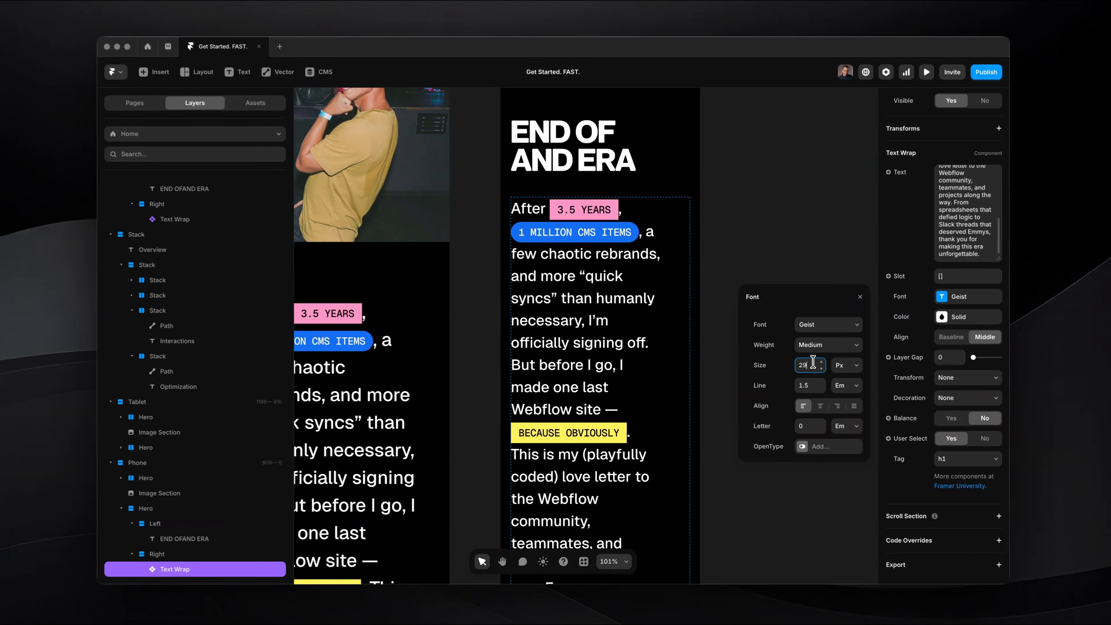
key("Down")
key("Down")
key("Up")
key("Up")
key("Down")
scroll(607, 194, "up", 3)
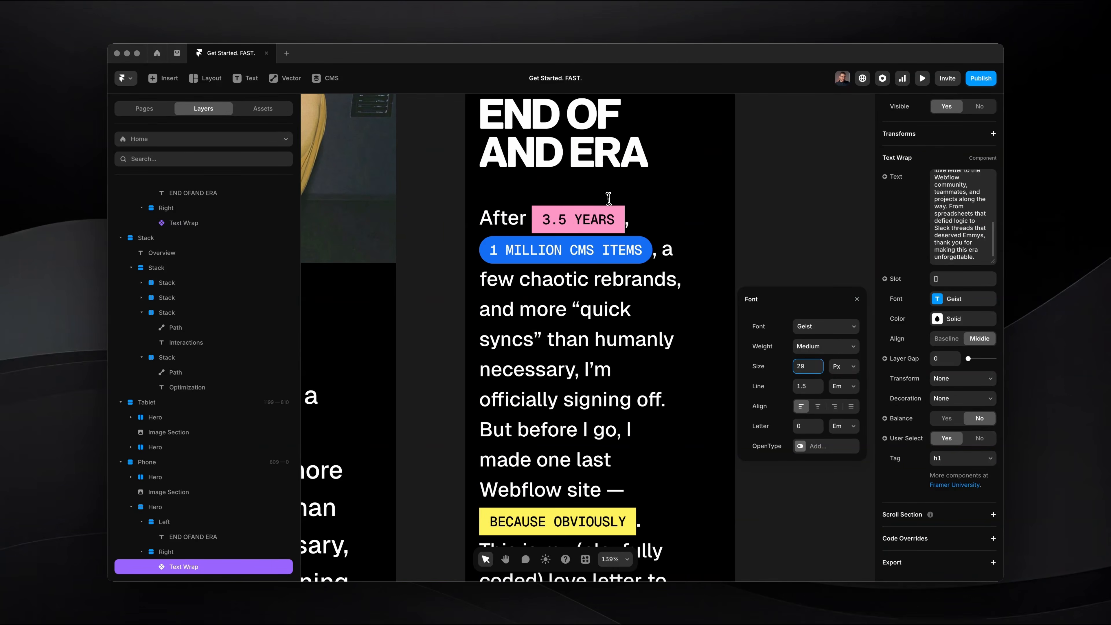
scroll(612, 206, "up", 5)
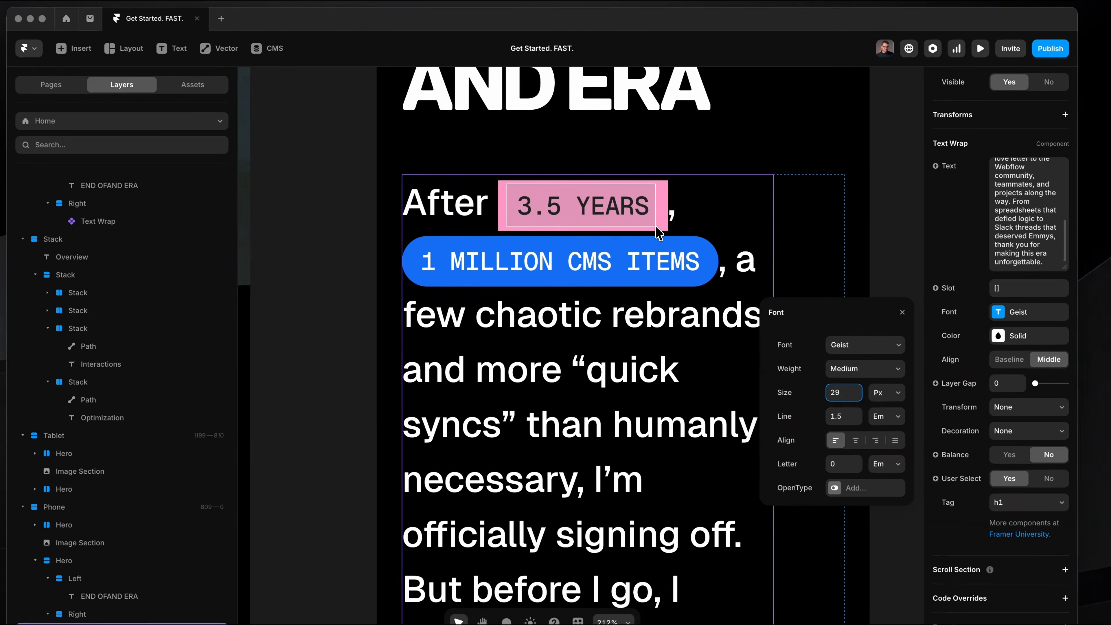
key("Up")
key("Down")
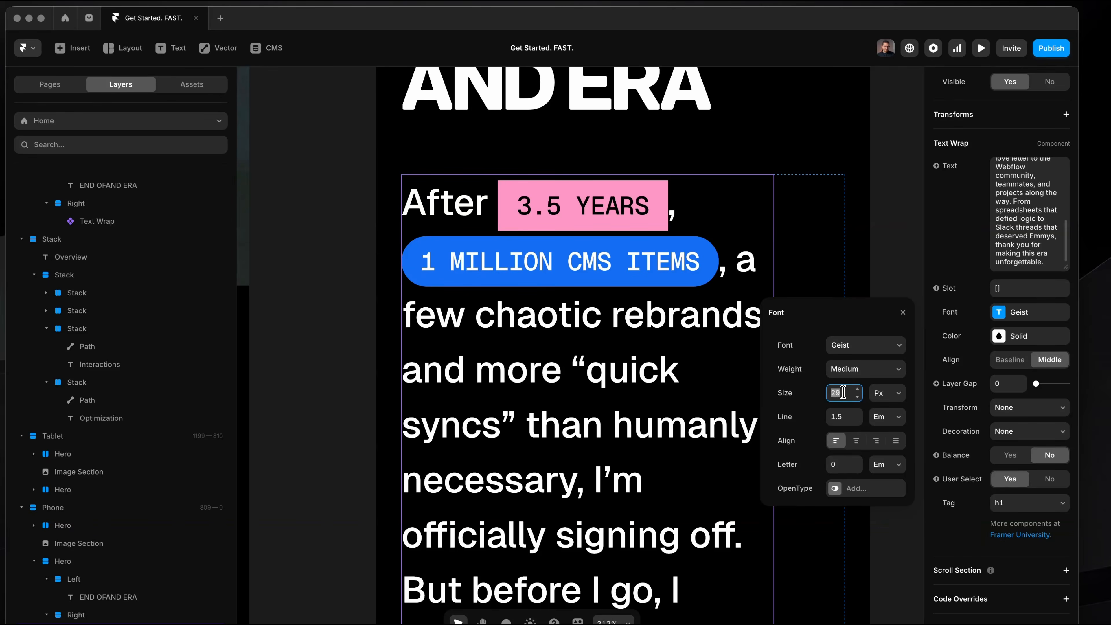
Set the phone paragraph's font size to 36 and close its font settings.
type("36")
left_click(903, 315)
left_click(887, 318)
Delete the empty Left stack from the EMILY NOT FOUND Hero on the phone breakpoint.
scroll(886, 319, "down", 8)
scroll(886, 319, "right", 3)
scroll(696, 220, "down", 5)
scroll(696, 220, "up", 5)
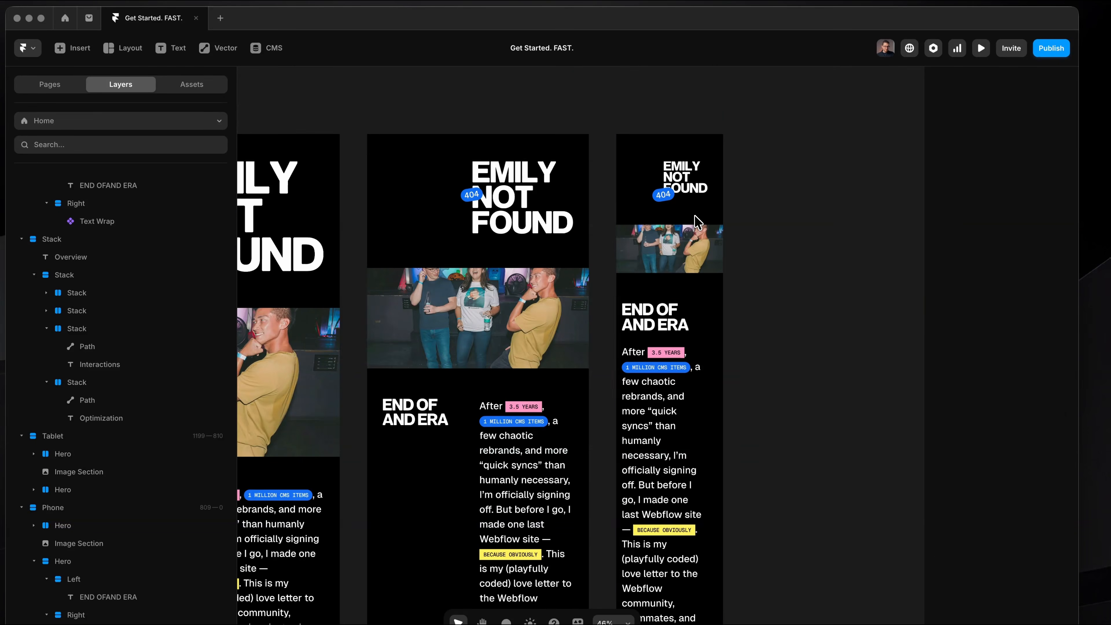
scroll(674, 215, "up", 6)
scroll(676, 220, "up", 3)
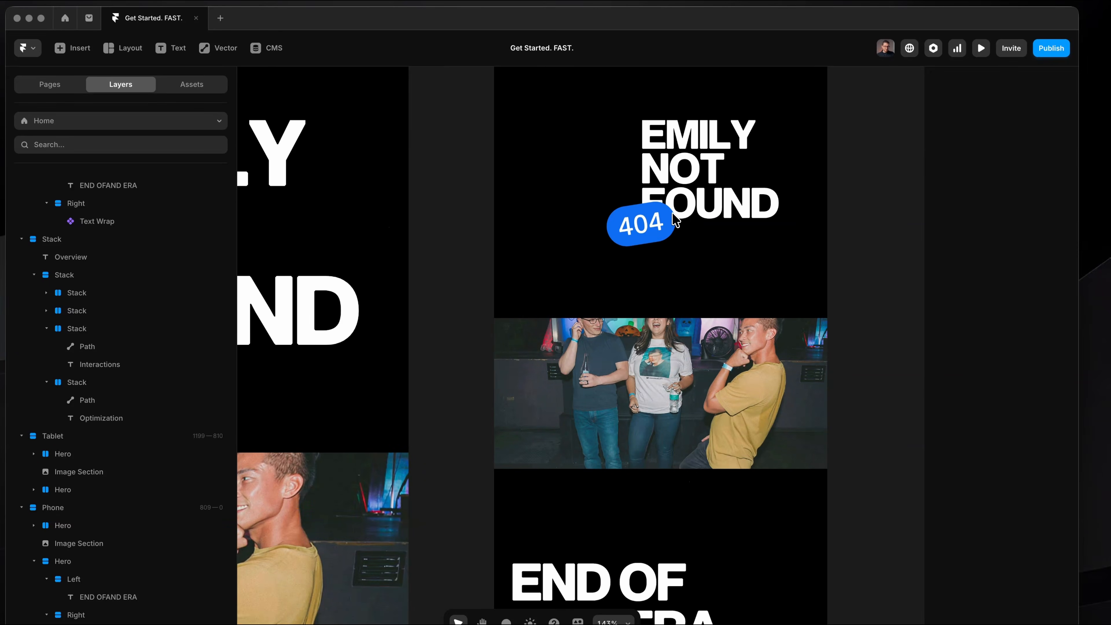
left_click(616, 187)
scroll(613, 184, "up", 3)
scroll(509, 233, "down", 1)
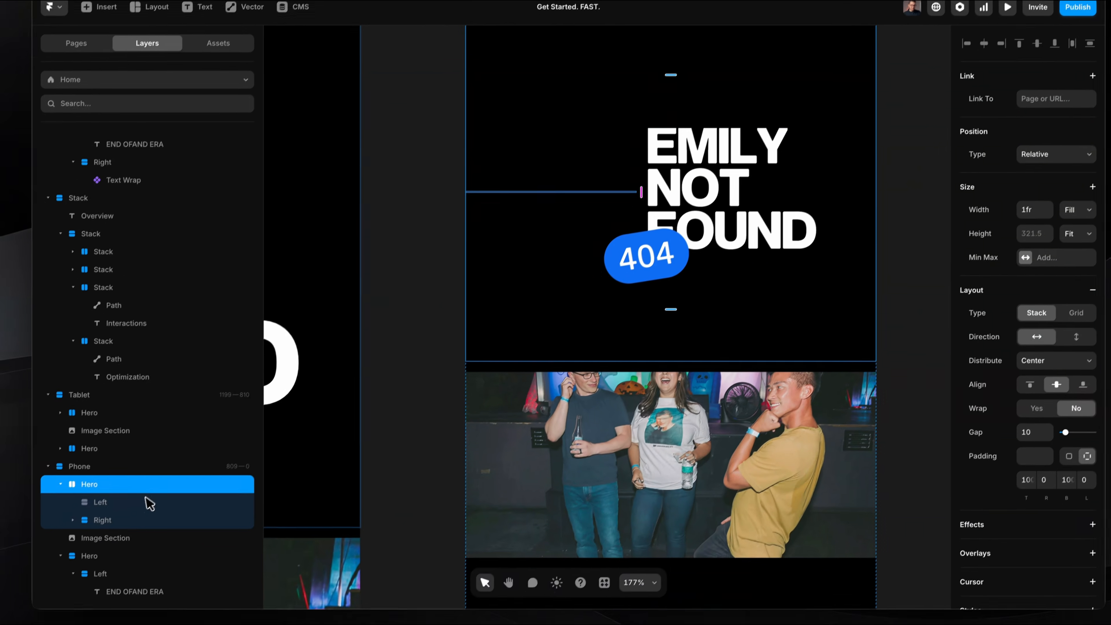
left_click(120, 543)
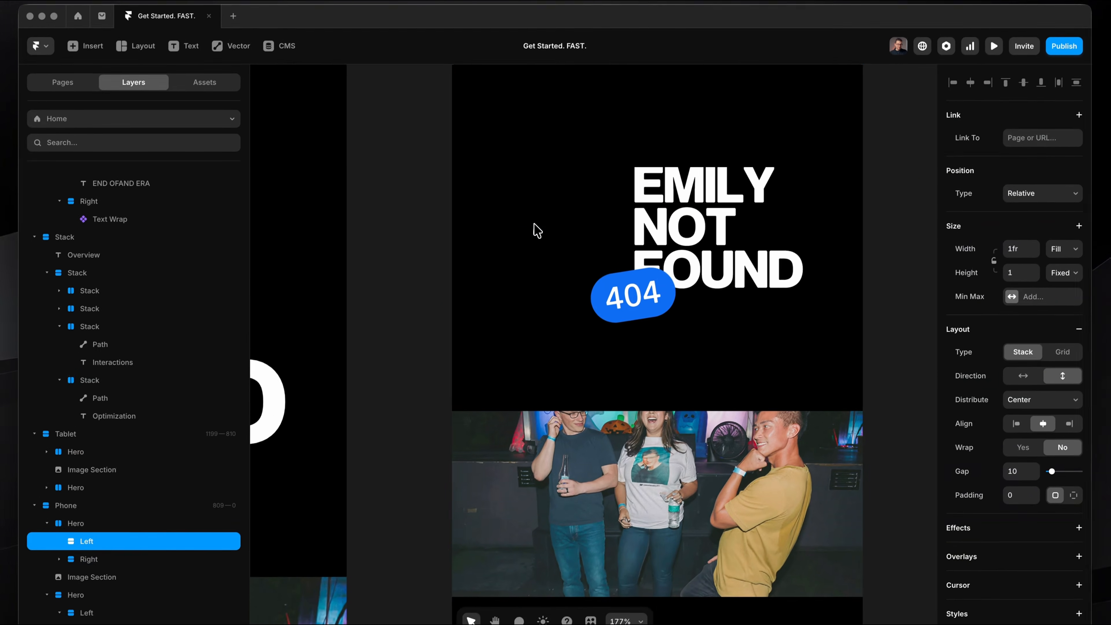
scroll(524, 226, "up", 2)
key("Delete")
scroll(533, 230, "down", 2)
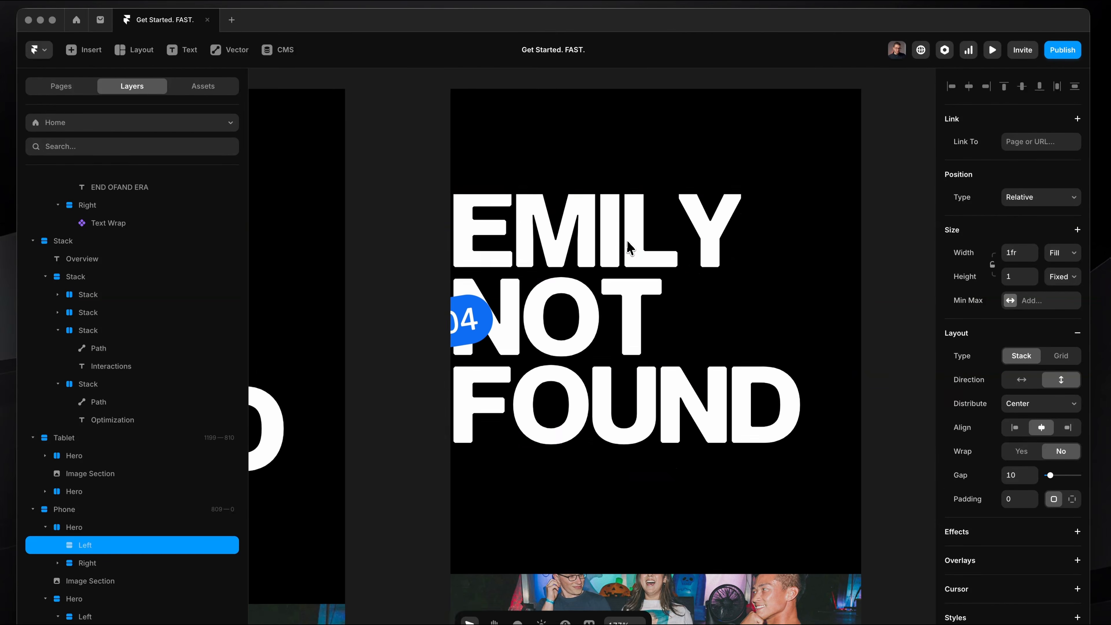
scroll(739, 340, "down", 2)
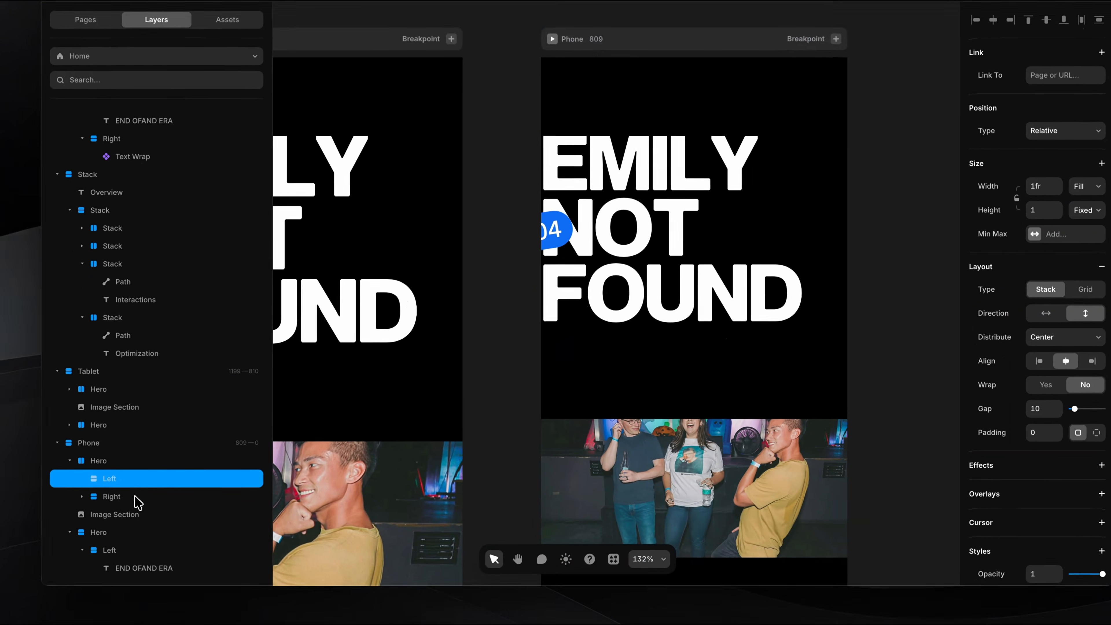
Increase the left padding of the Right stack around the EMILY NOT FOUND title on the phone breakpoint.
left_click(140, 563)
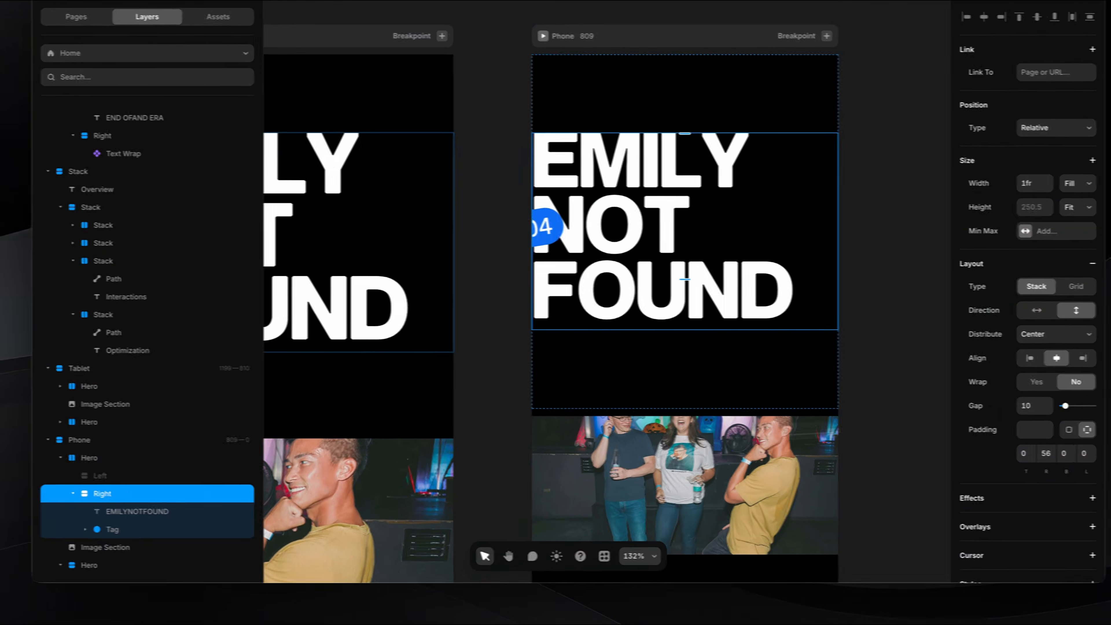
left_click(1052, 452)
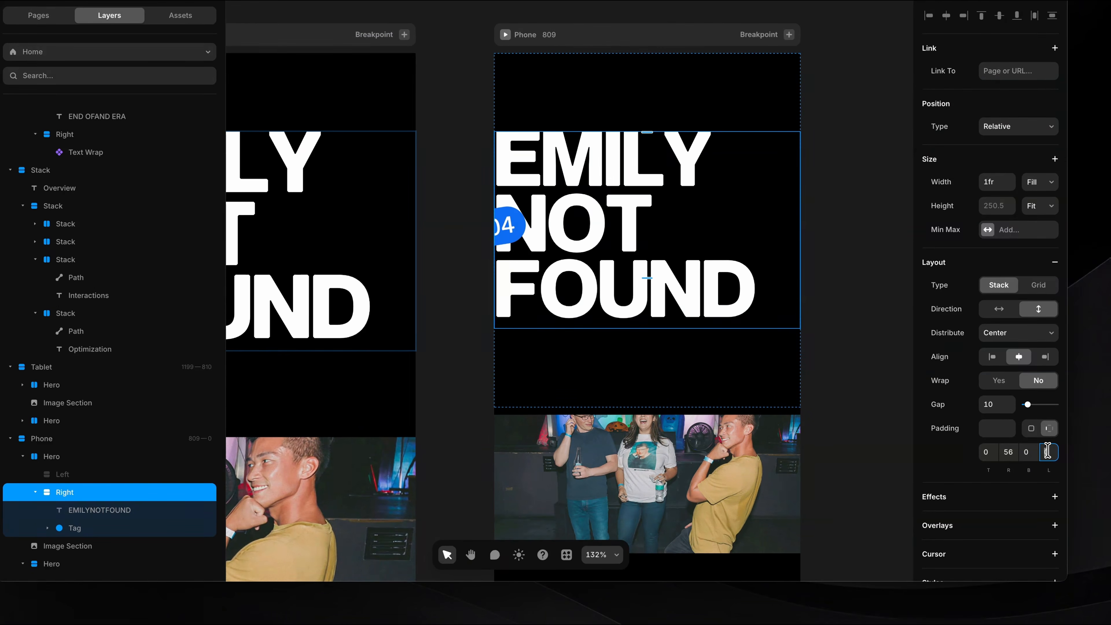
key("shift+Up")
key("shift+Up")
key("shift+Up")
key("shift+Up")
key("shift+Up")
key("shift+Down")
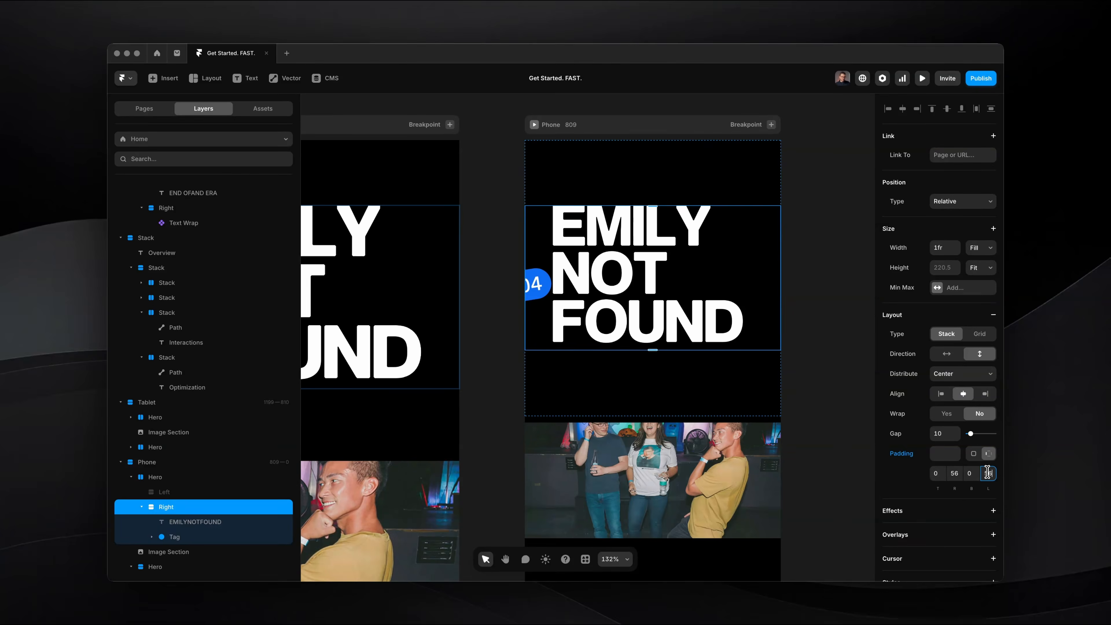
Move the phone breakpoint's 404 Tag to 43 from the top and 16 from the left, and scale it to about 0.7.
left_click(538, 289)
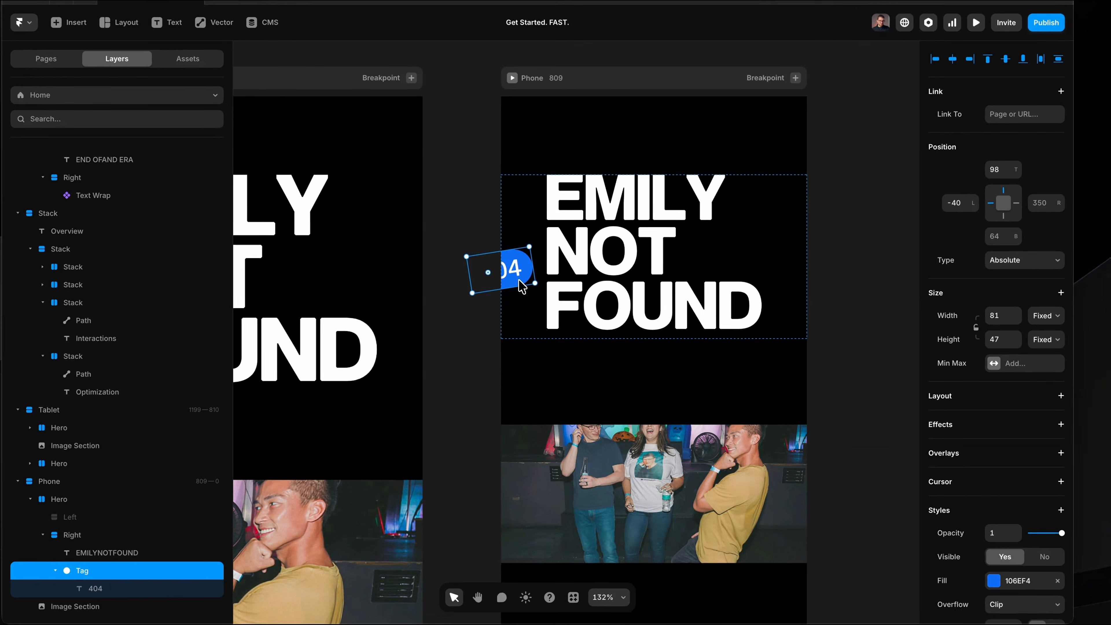
left_click_drag(521, 286, 611, 238)
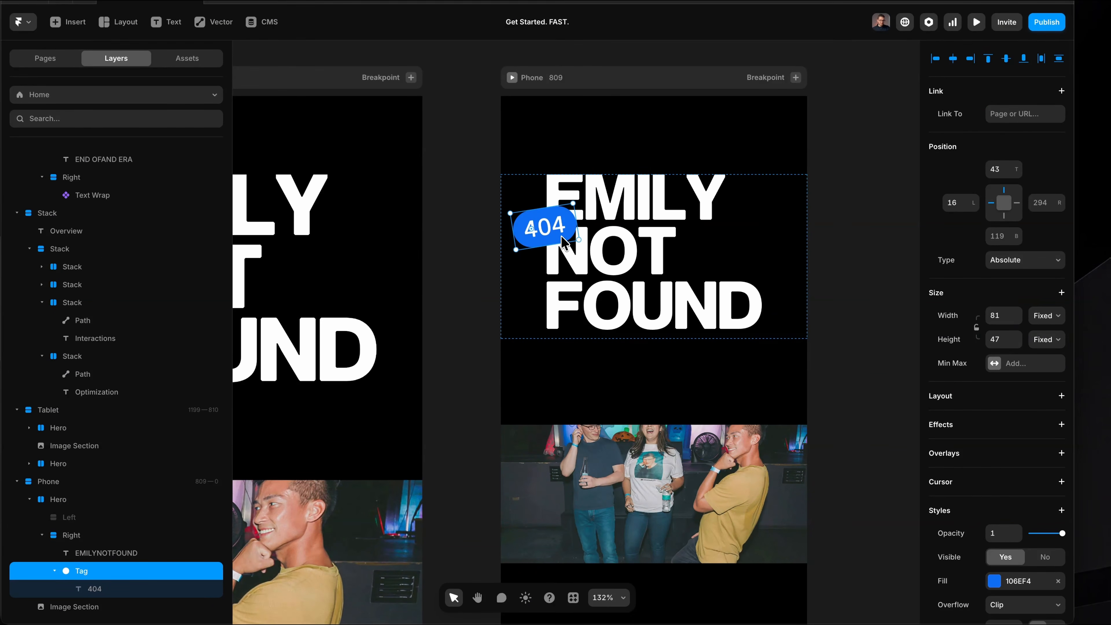
scroll(993, 481, "down", 6)
left_click(1025, 381)
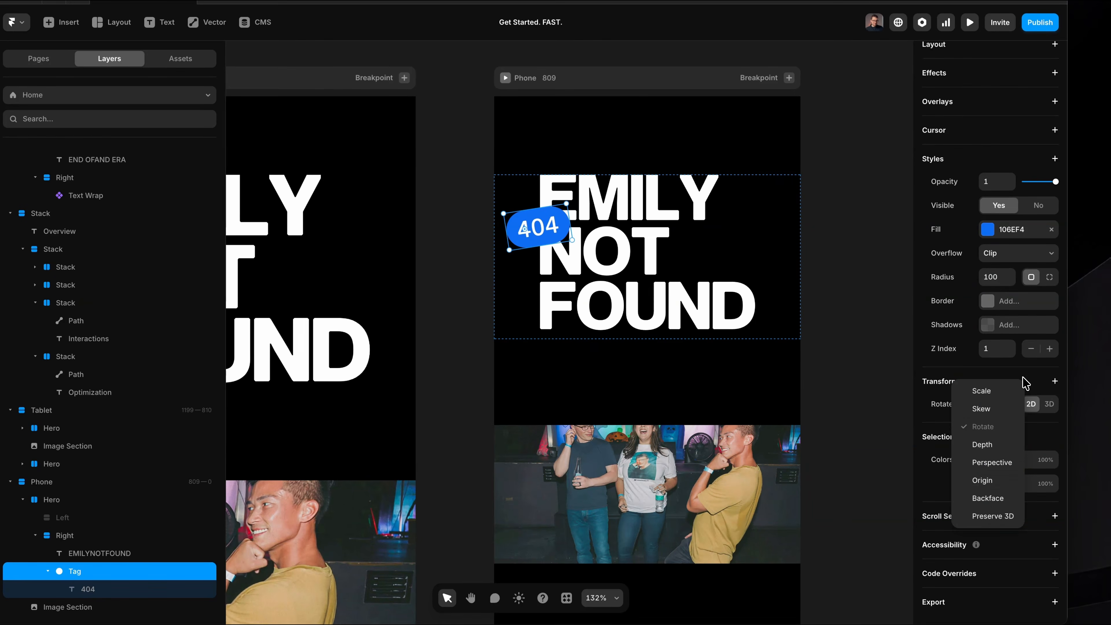
left_click(1001, 392)
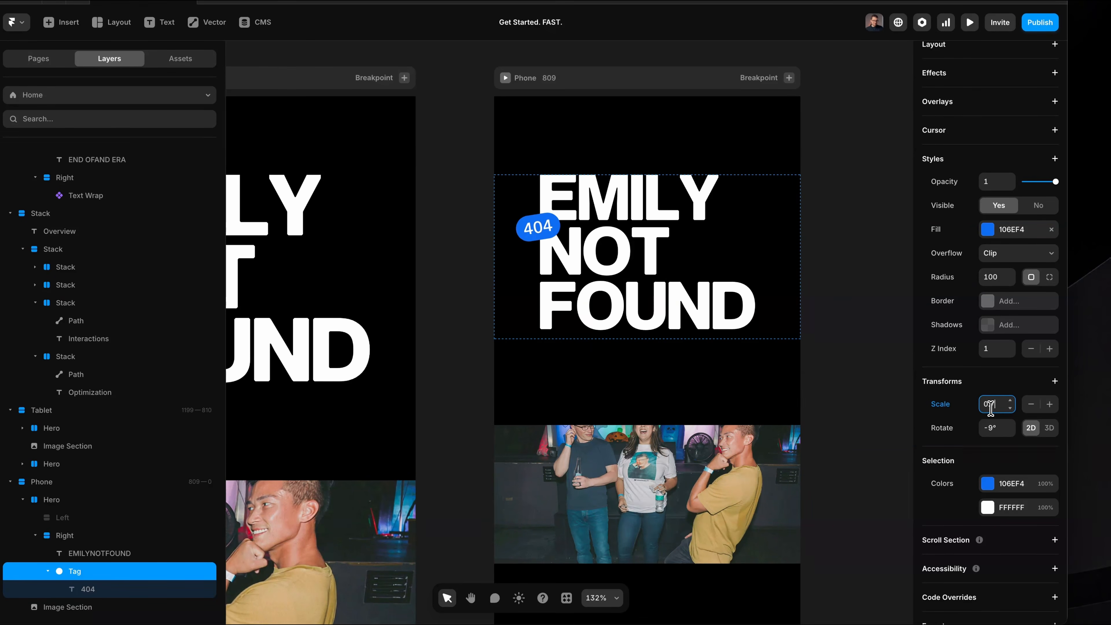
key("Return")
scroll(1006, 205, "up", 8)
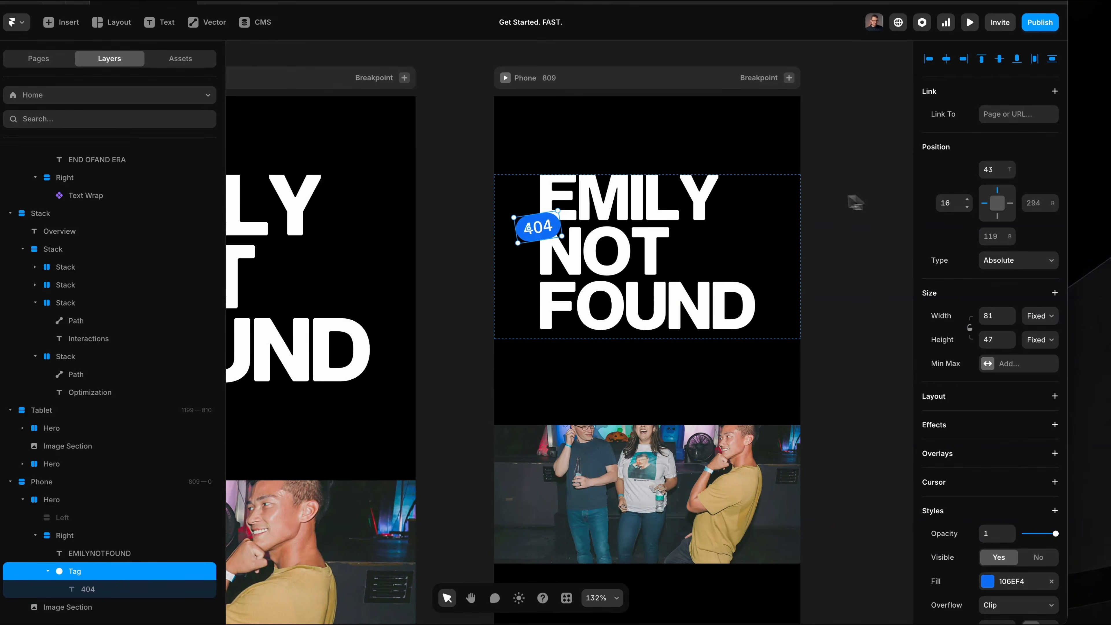
Preview the Desktop breakpoint in full screen and look over the page.
left_click(840, 202)
scroll(840, 202, "down", 5)
left_click(491, 199)
scroll(481, 184, "left", 10)
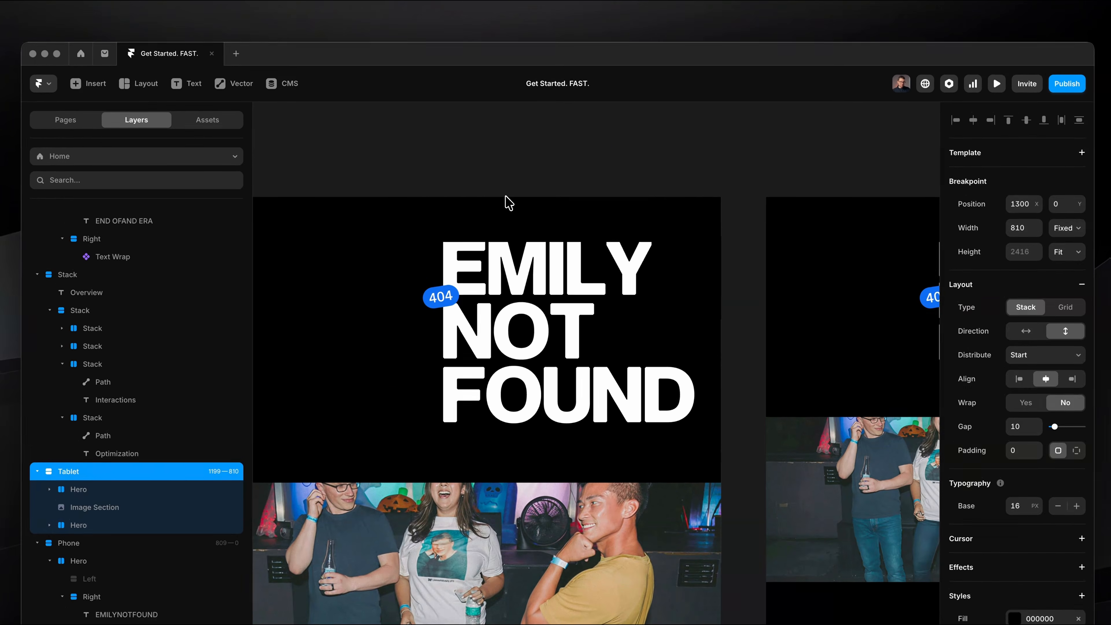
left_click(479, 135)
left_click(515, 181)
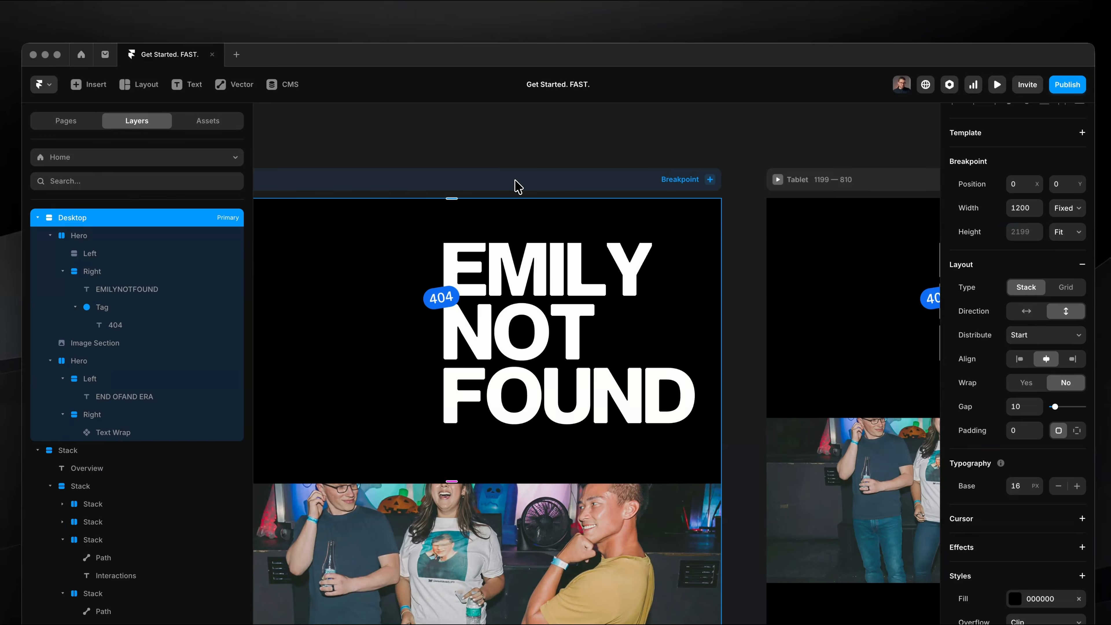
key("super+p")
left_click(142, 84)
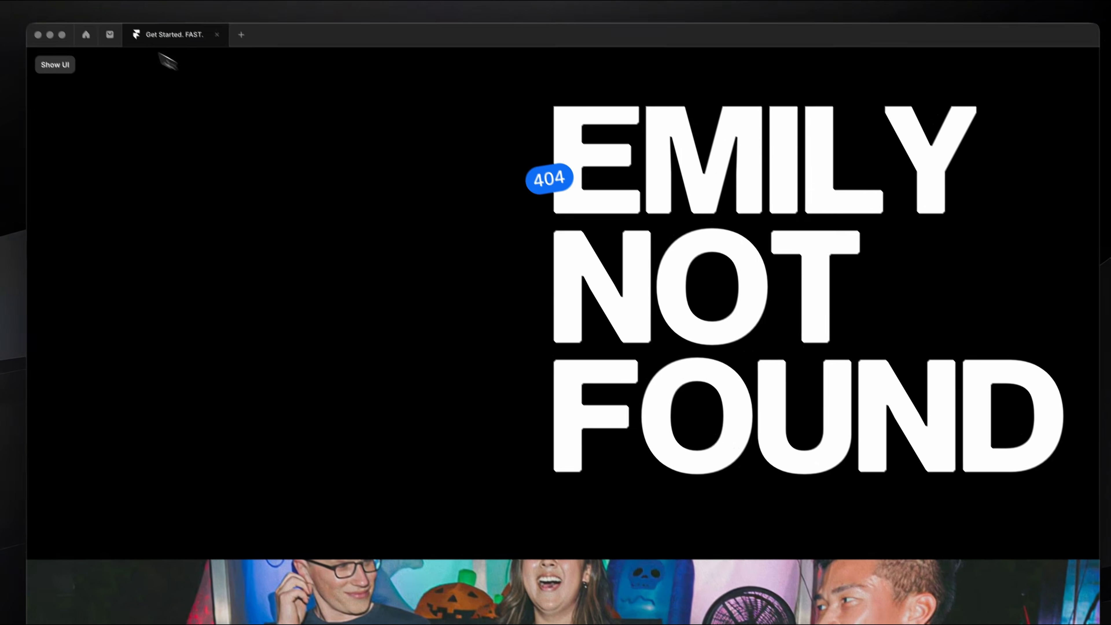
scroll(228, 227, "down", 15)
scroll(229, 228, "up", 15)
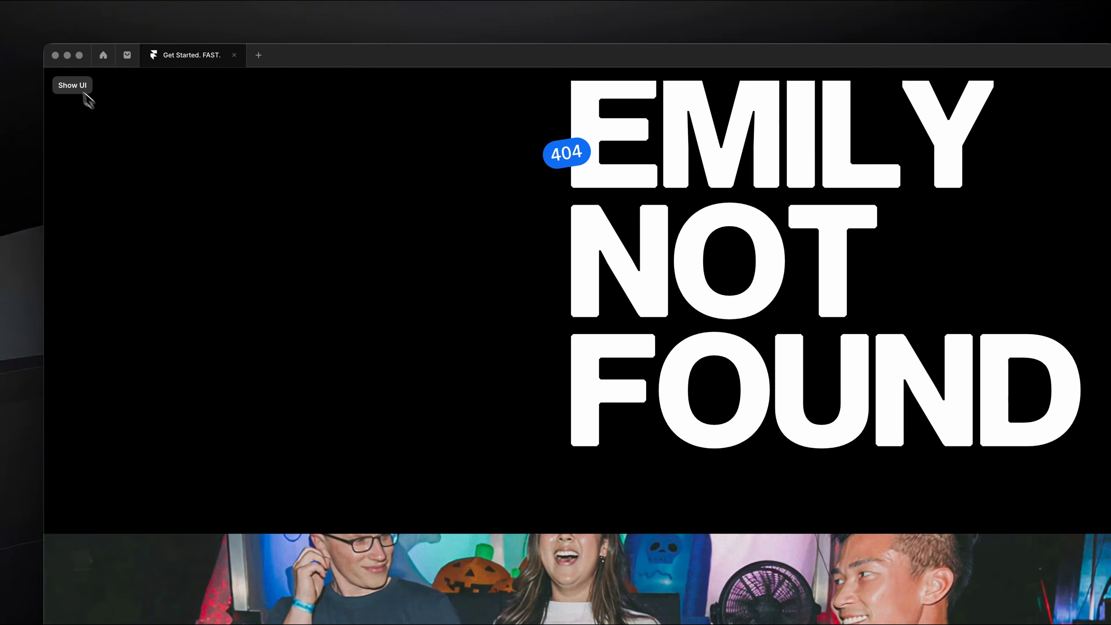
Leave the full-screen preview and narrow it to the Phone layout at a width of 538 to check the page.
left_click(85, 94)
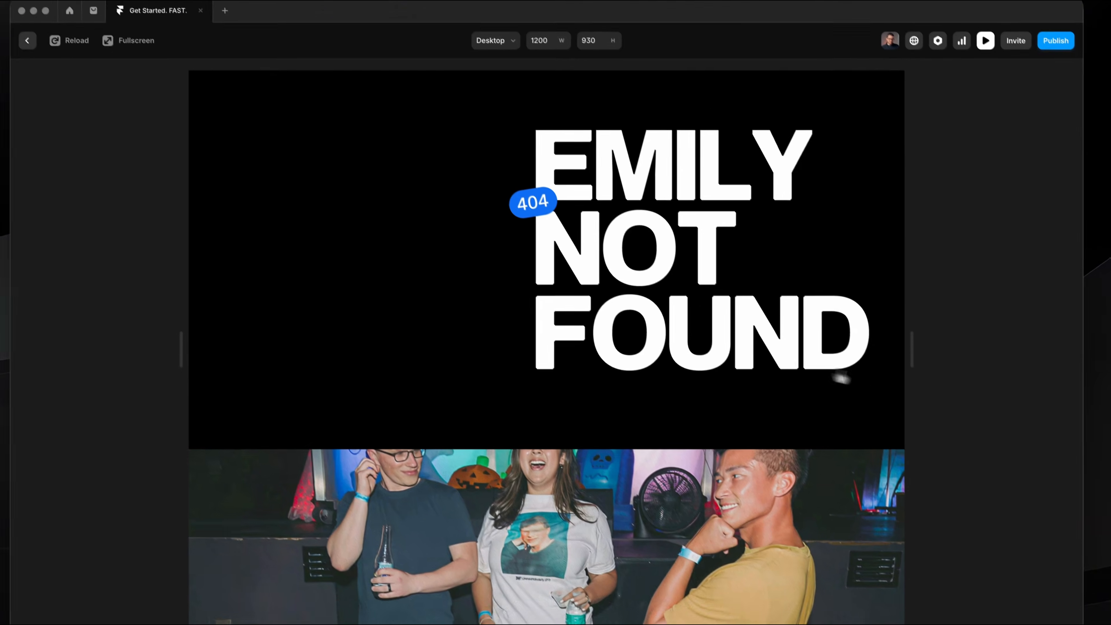
left_click_drag(947, 397, 813, 392)
left_click_drag(774, 338, 705, 328)
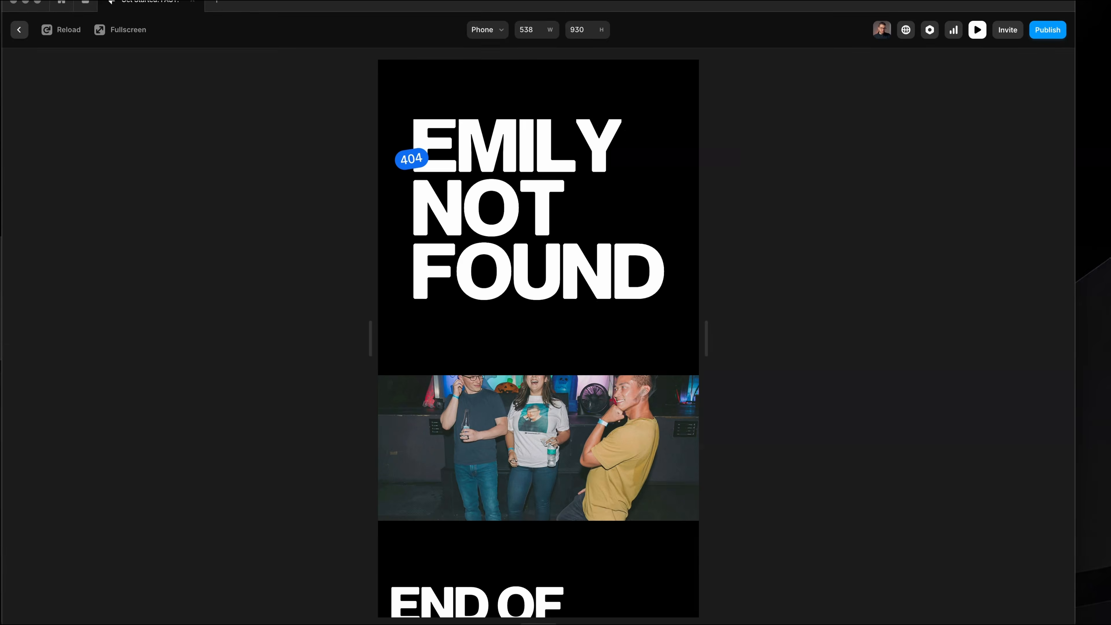
scroll(630, 407, "down", 12)
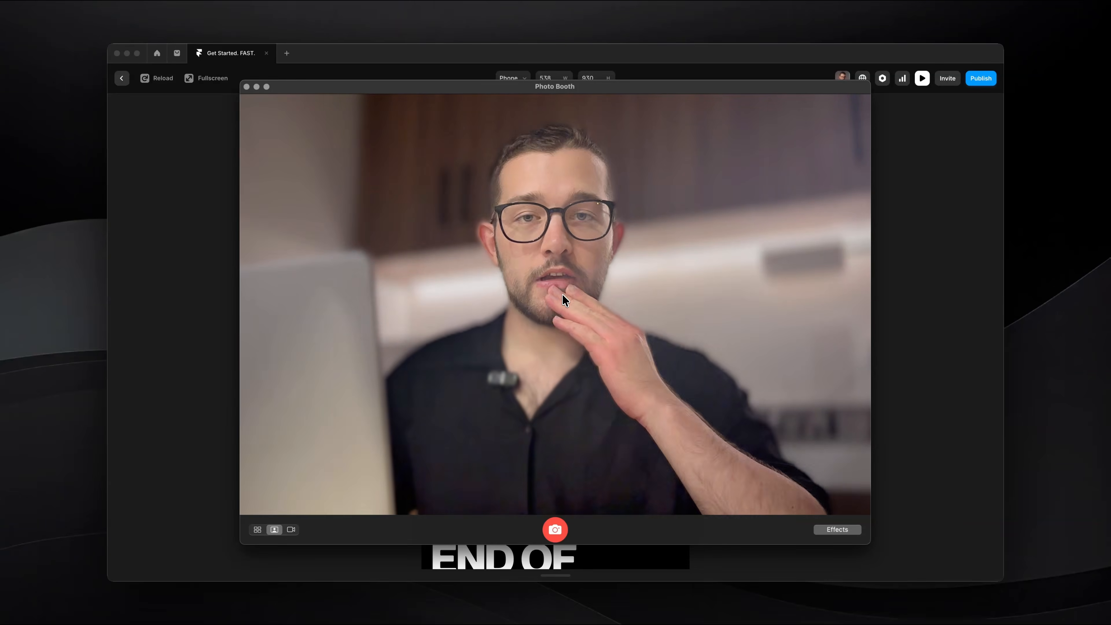